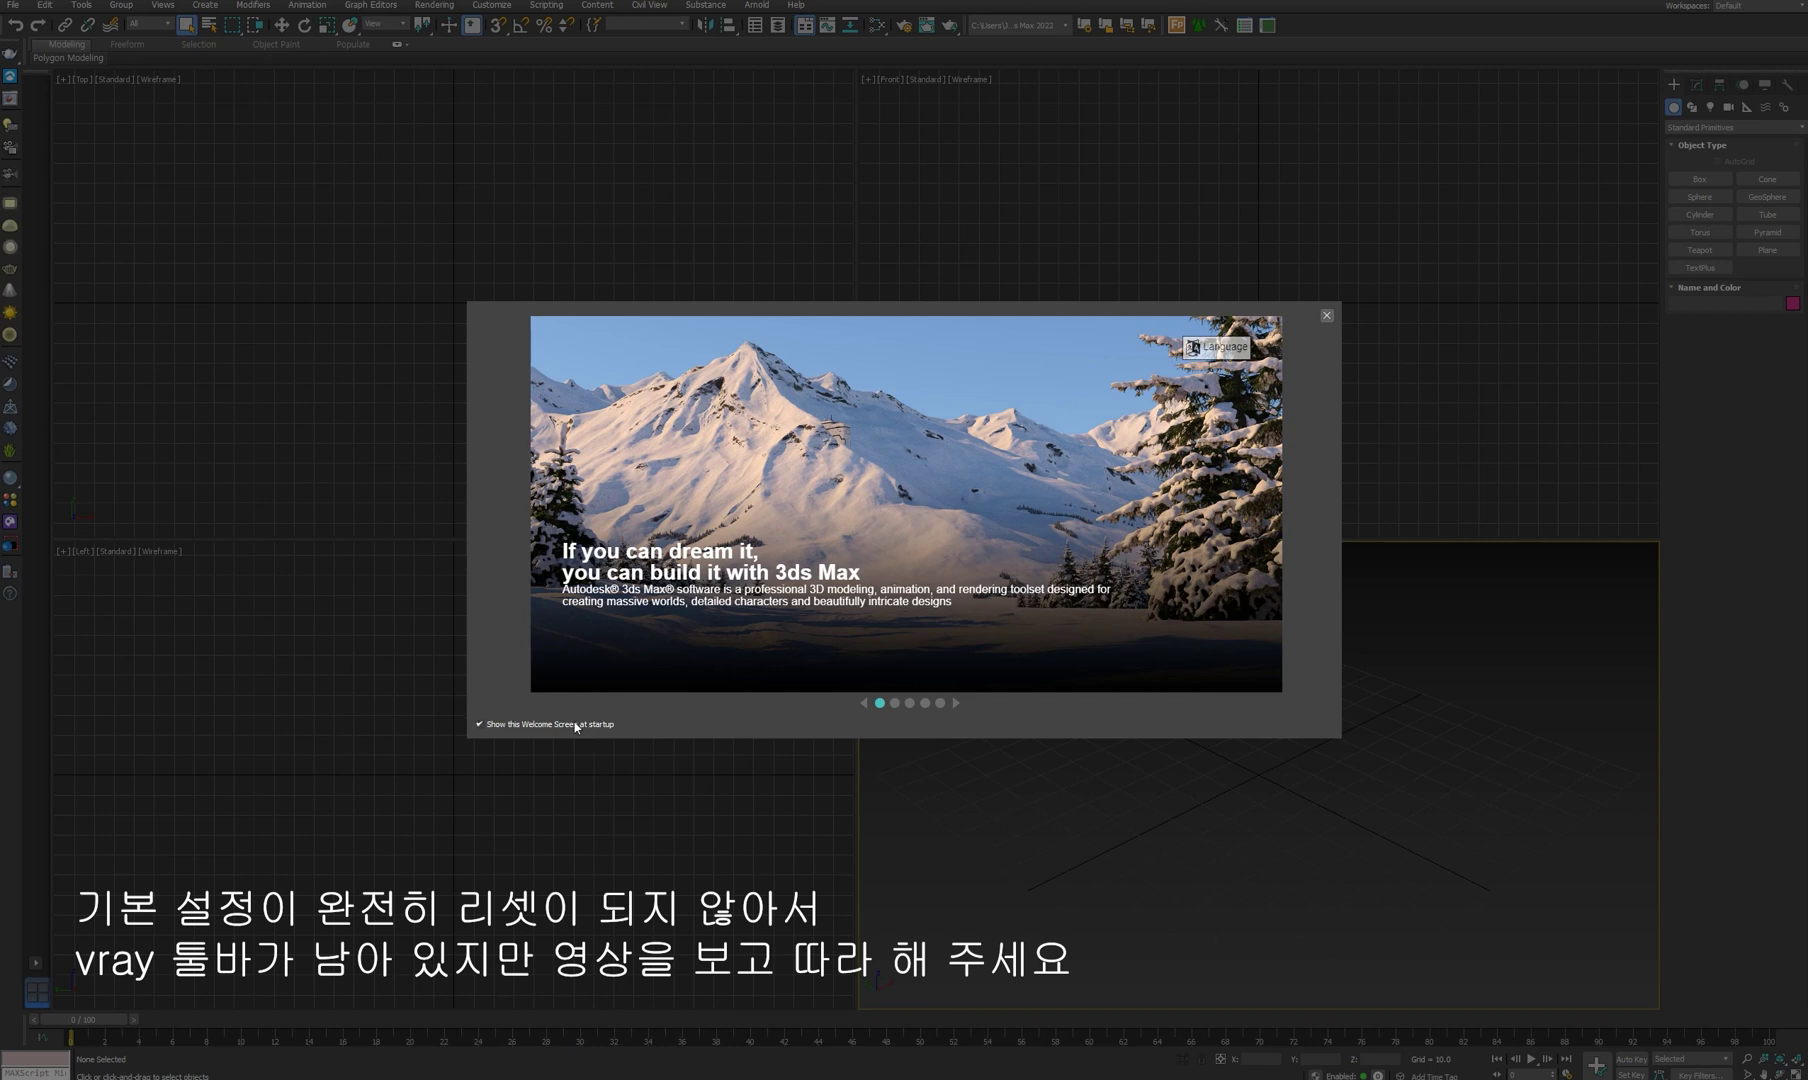
- Uncheck 'Show this Welcome Screen at startup' and close the Welcome screen
{"action": "left_click", "coordinate": [488, 728]}
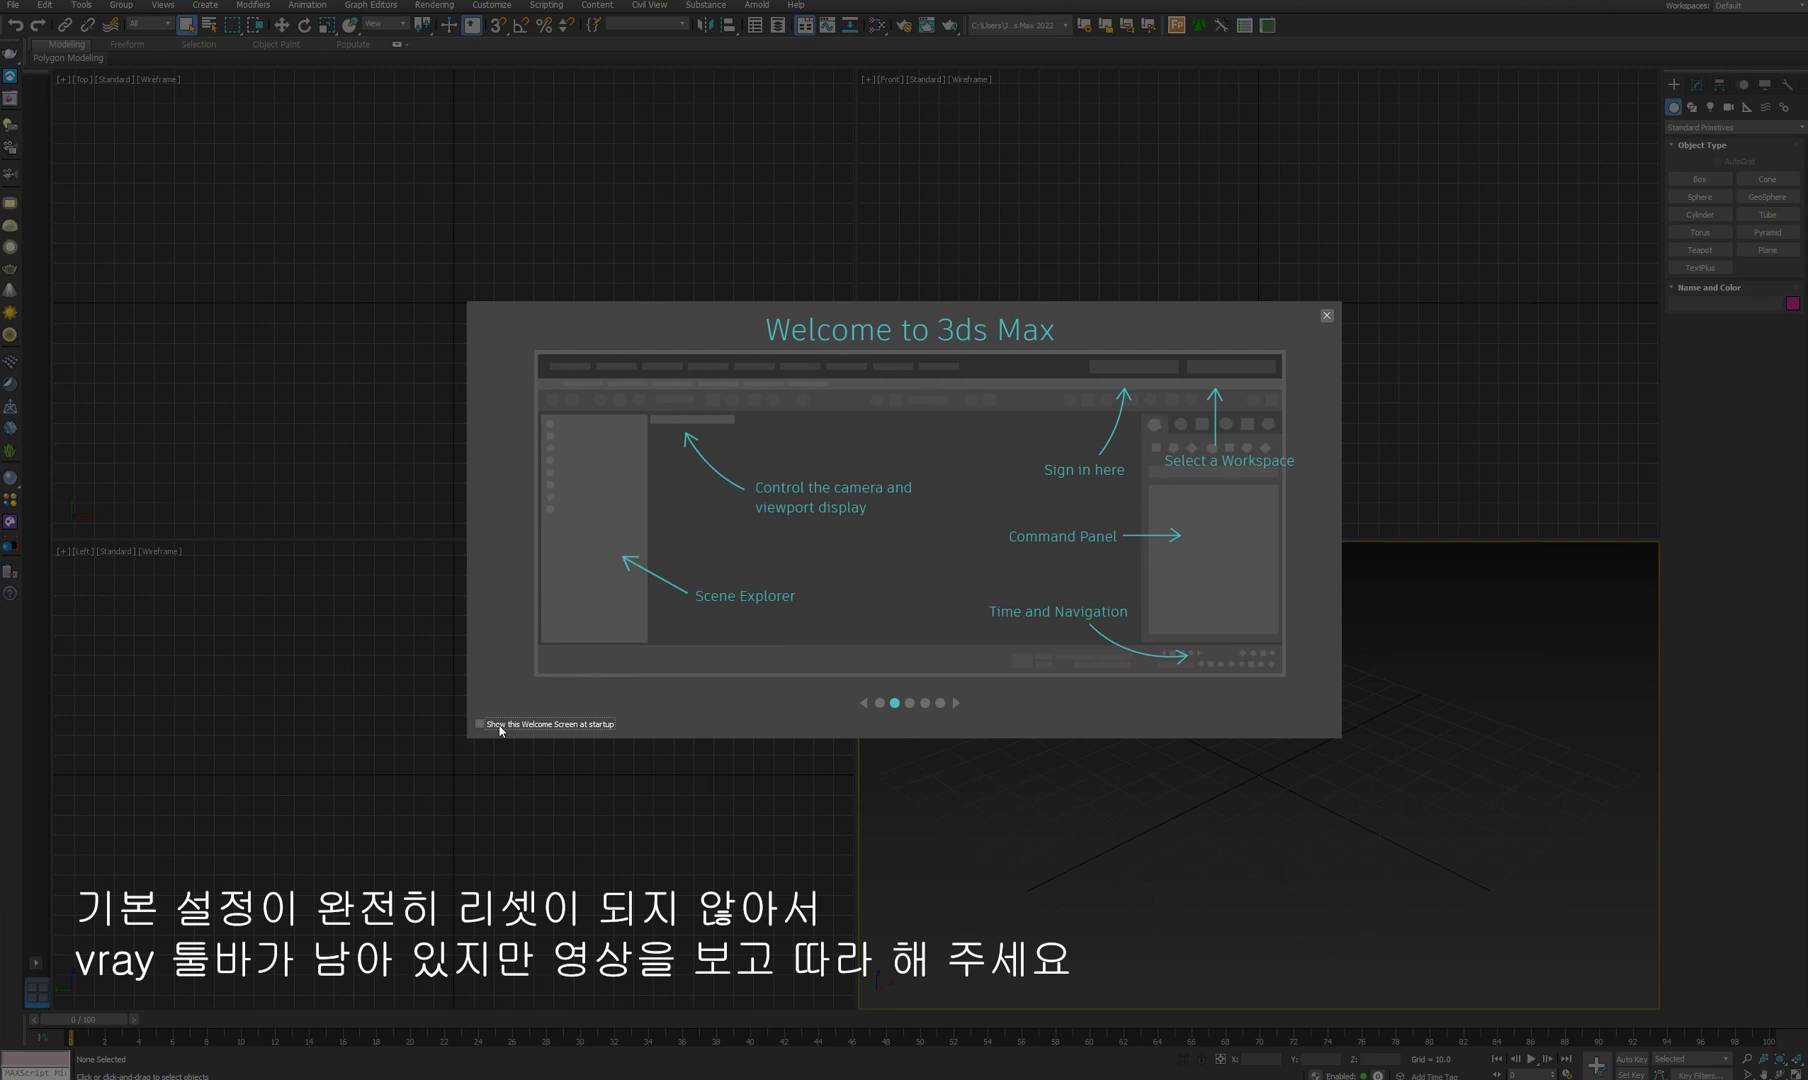
{"action": "left_click", "coordinate": [1325, 318]}
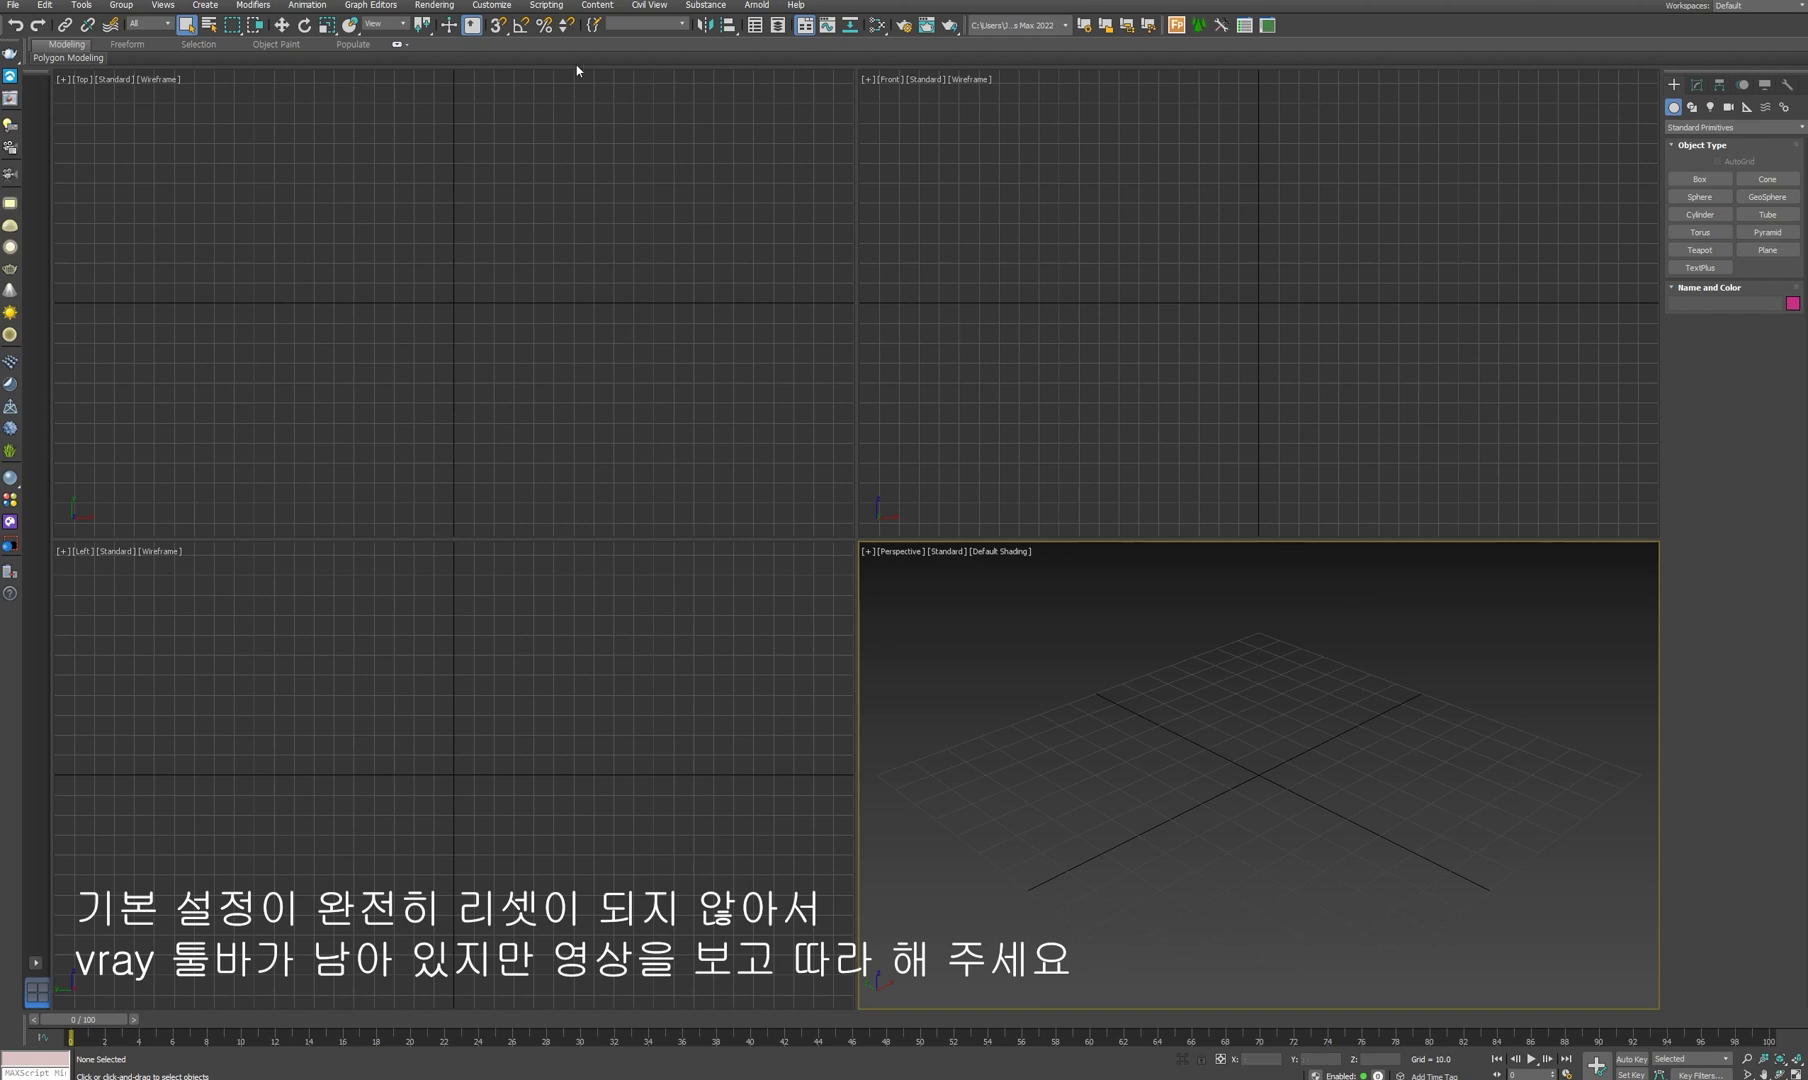
- Set max.vray defaults with the DefaultUI scheme in the Custom Defaults Switcher
{"action": "left_click", "coordinate": [491, 9]}
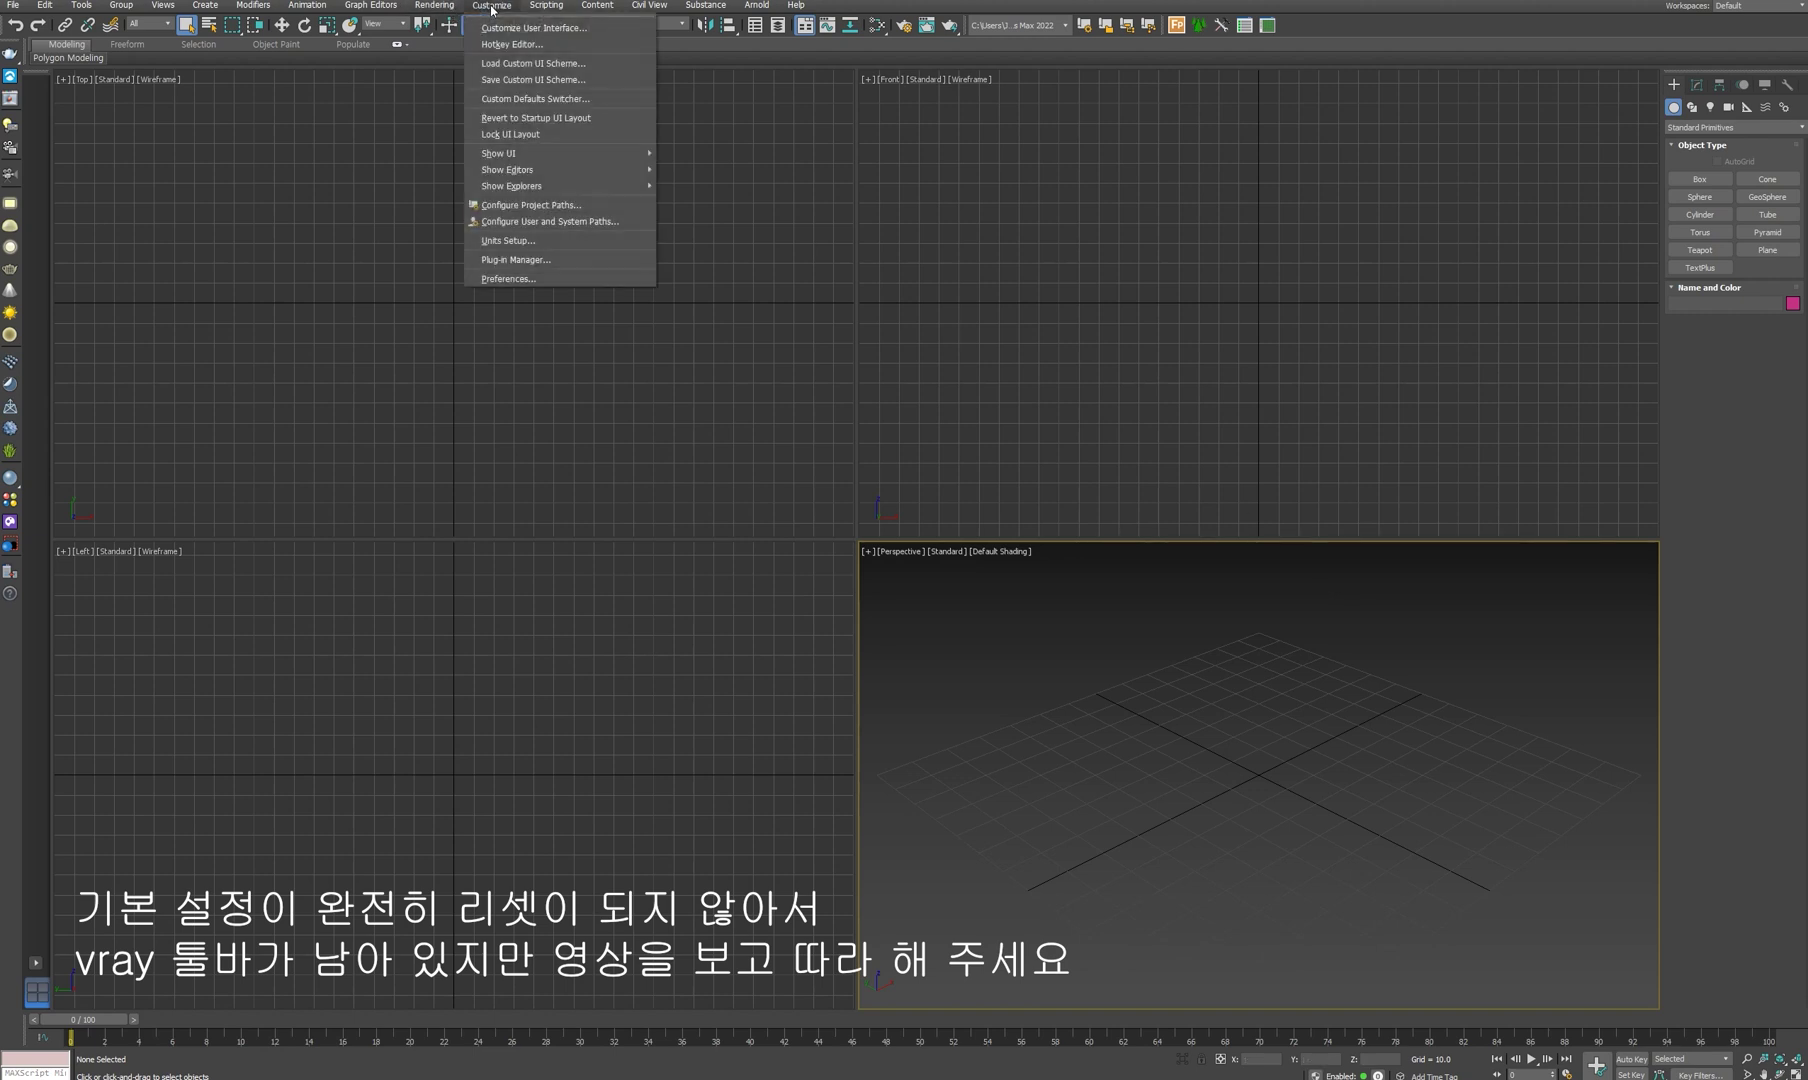
{"action": "left_click", "coordinate": [539, 100]}
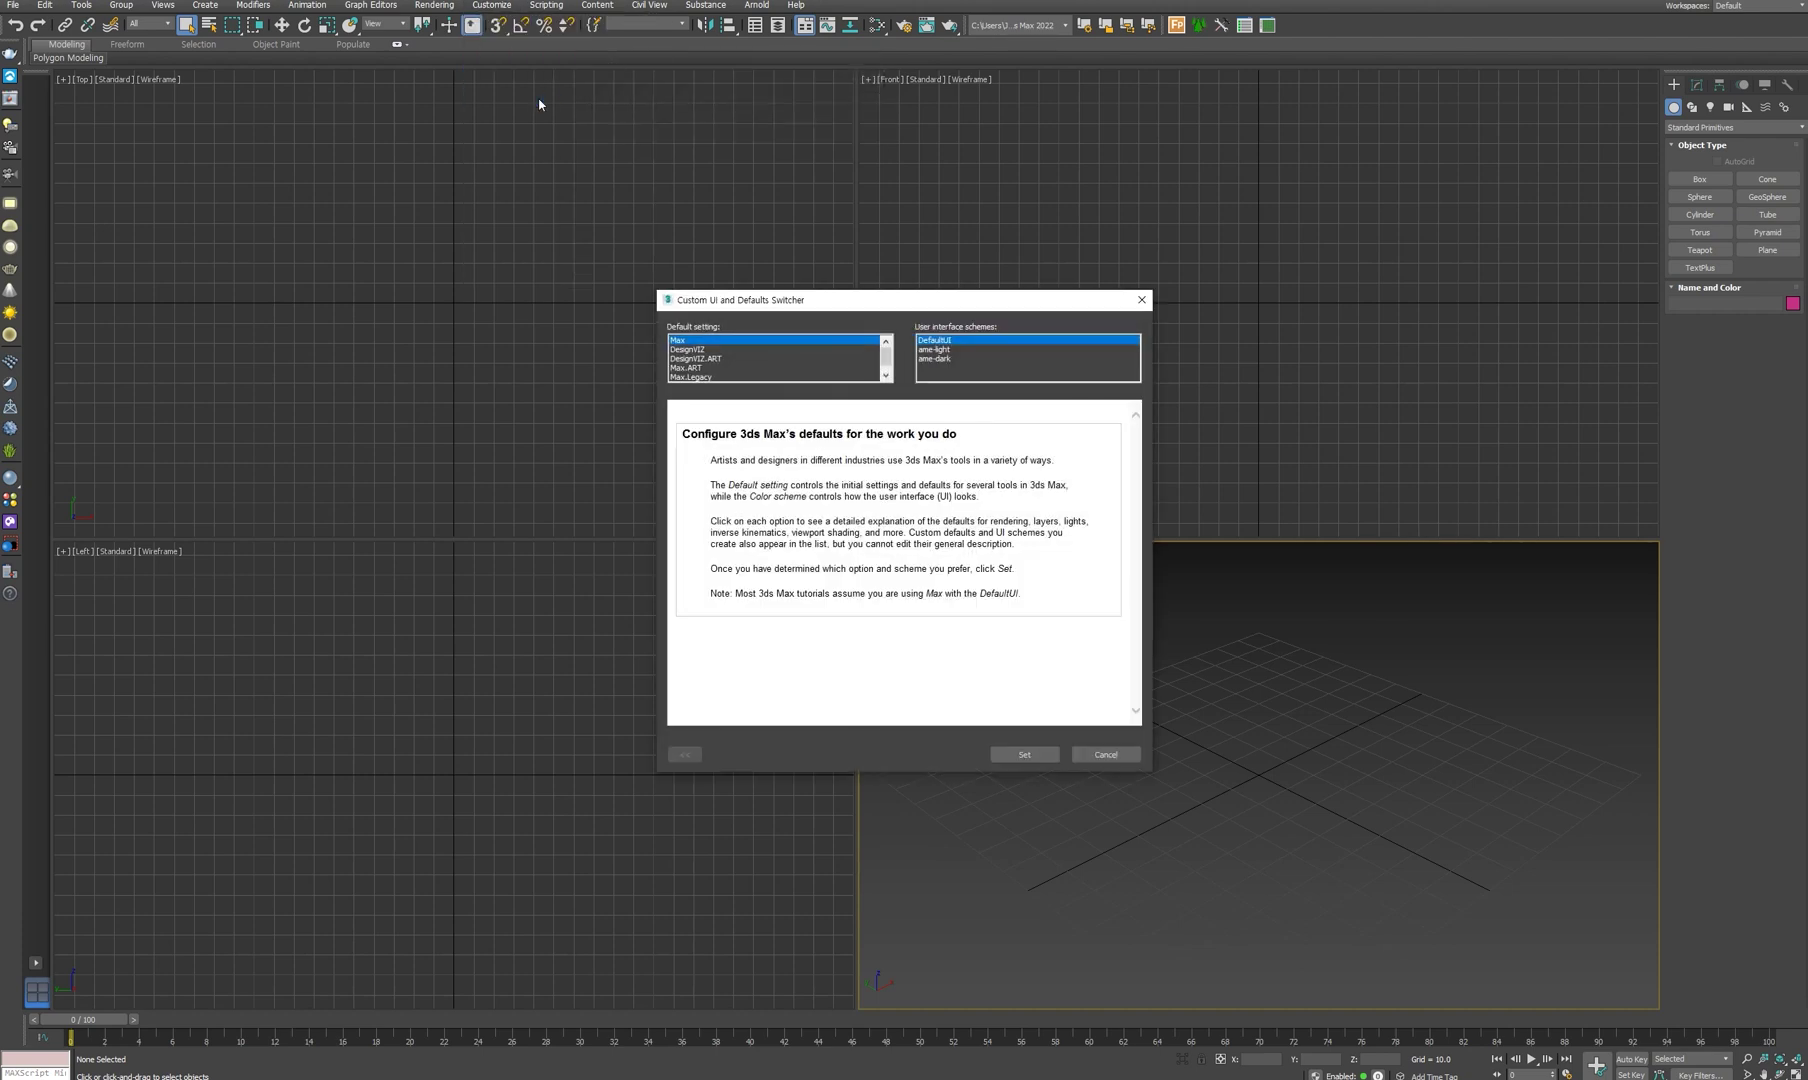
{"action": "scroll", "coordinate": [757, 376], "scroll_direction": "down", "scroll_amount": 1}
{"action": "left_click", "coordinate": [695, 377]}
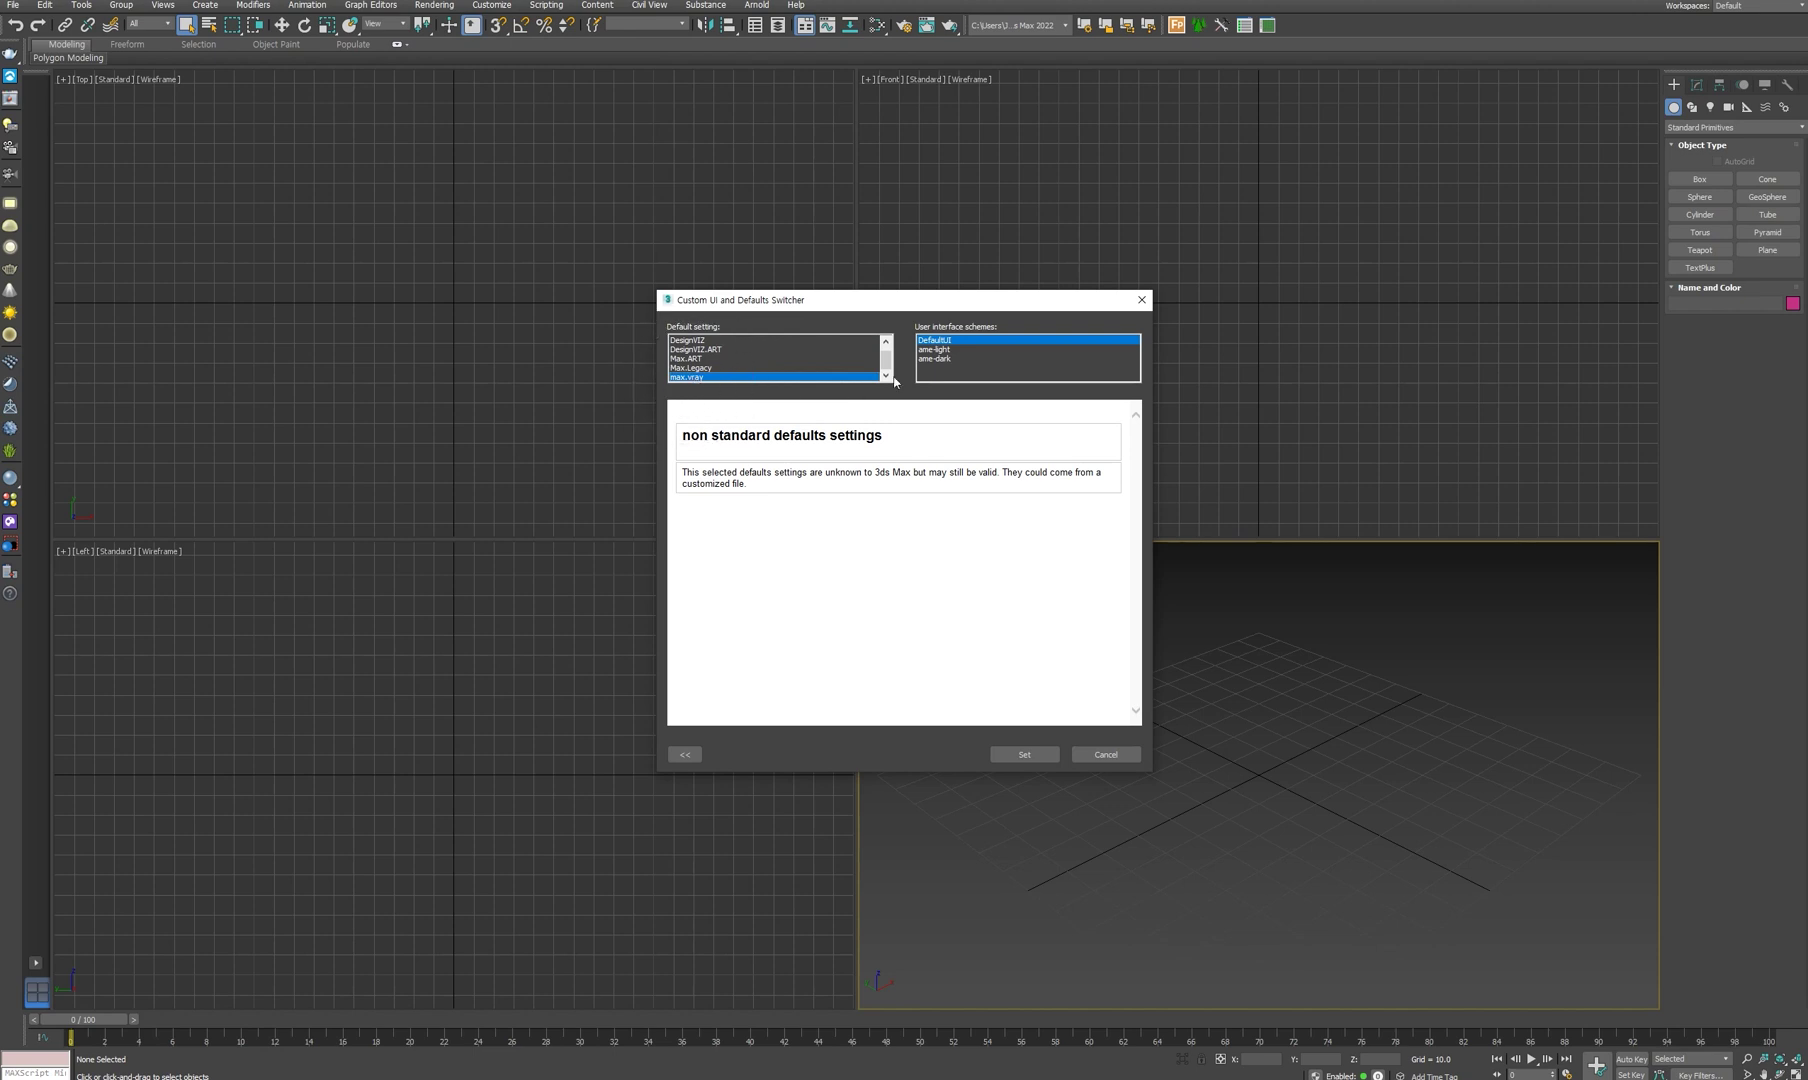
{"action": "left_click", "coordinate": [941, 342]}
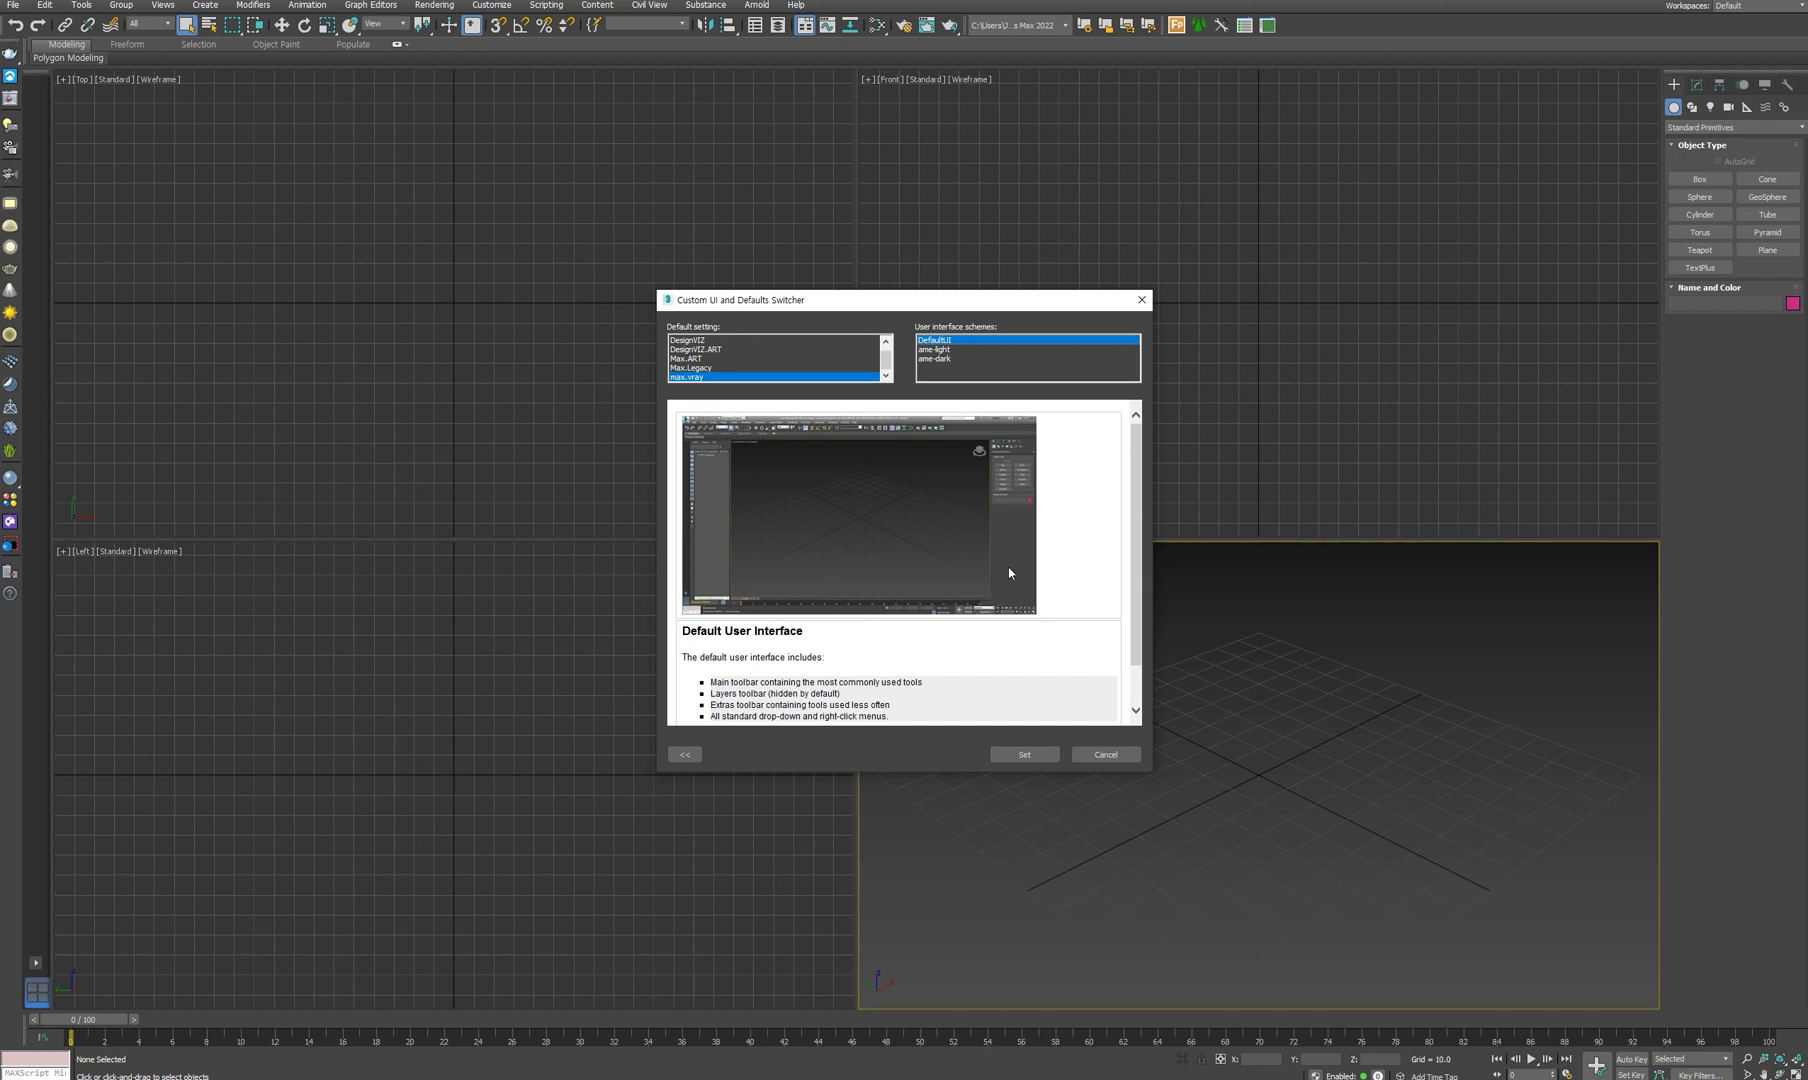
{"action": "left_click", "coordinate": [1030, 754]}
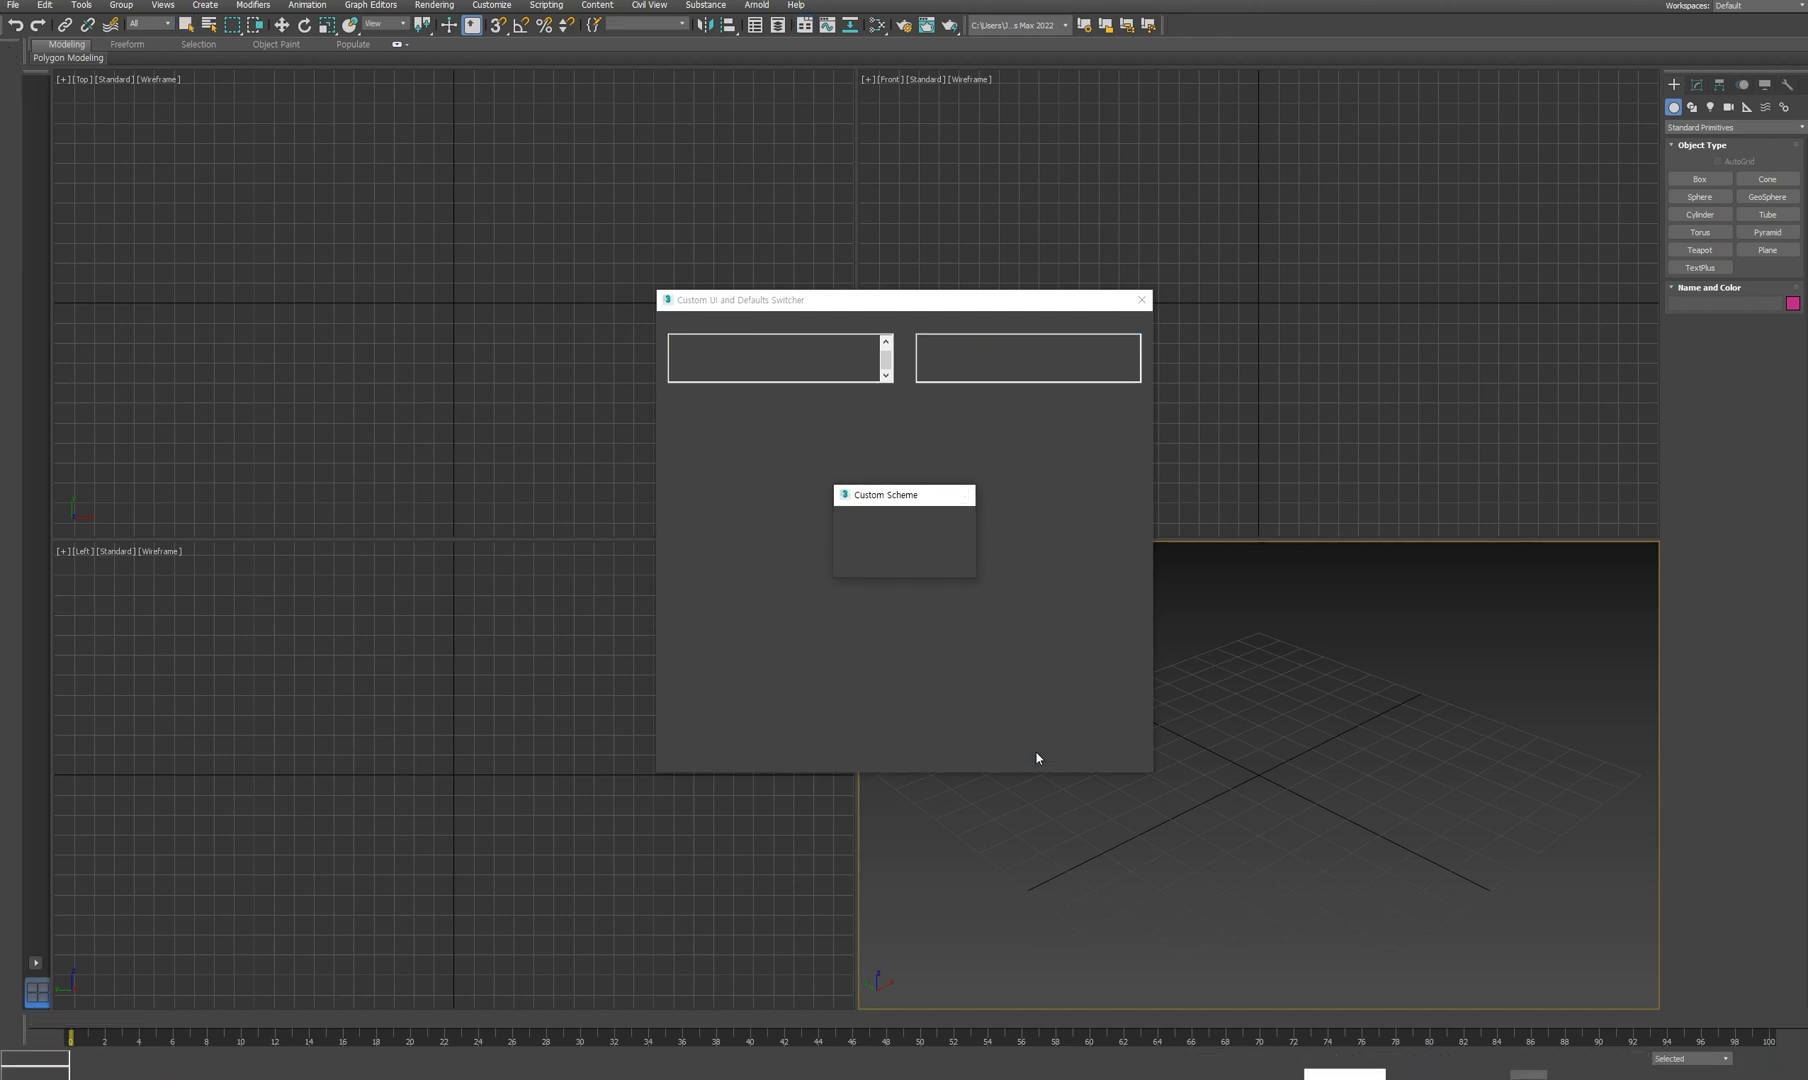
{"action": "left_click", "coordinate": [1020, 558]}
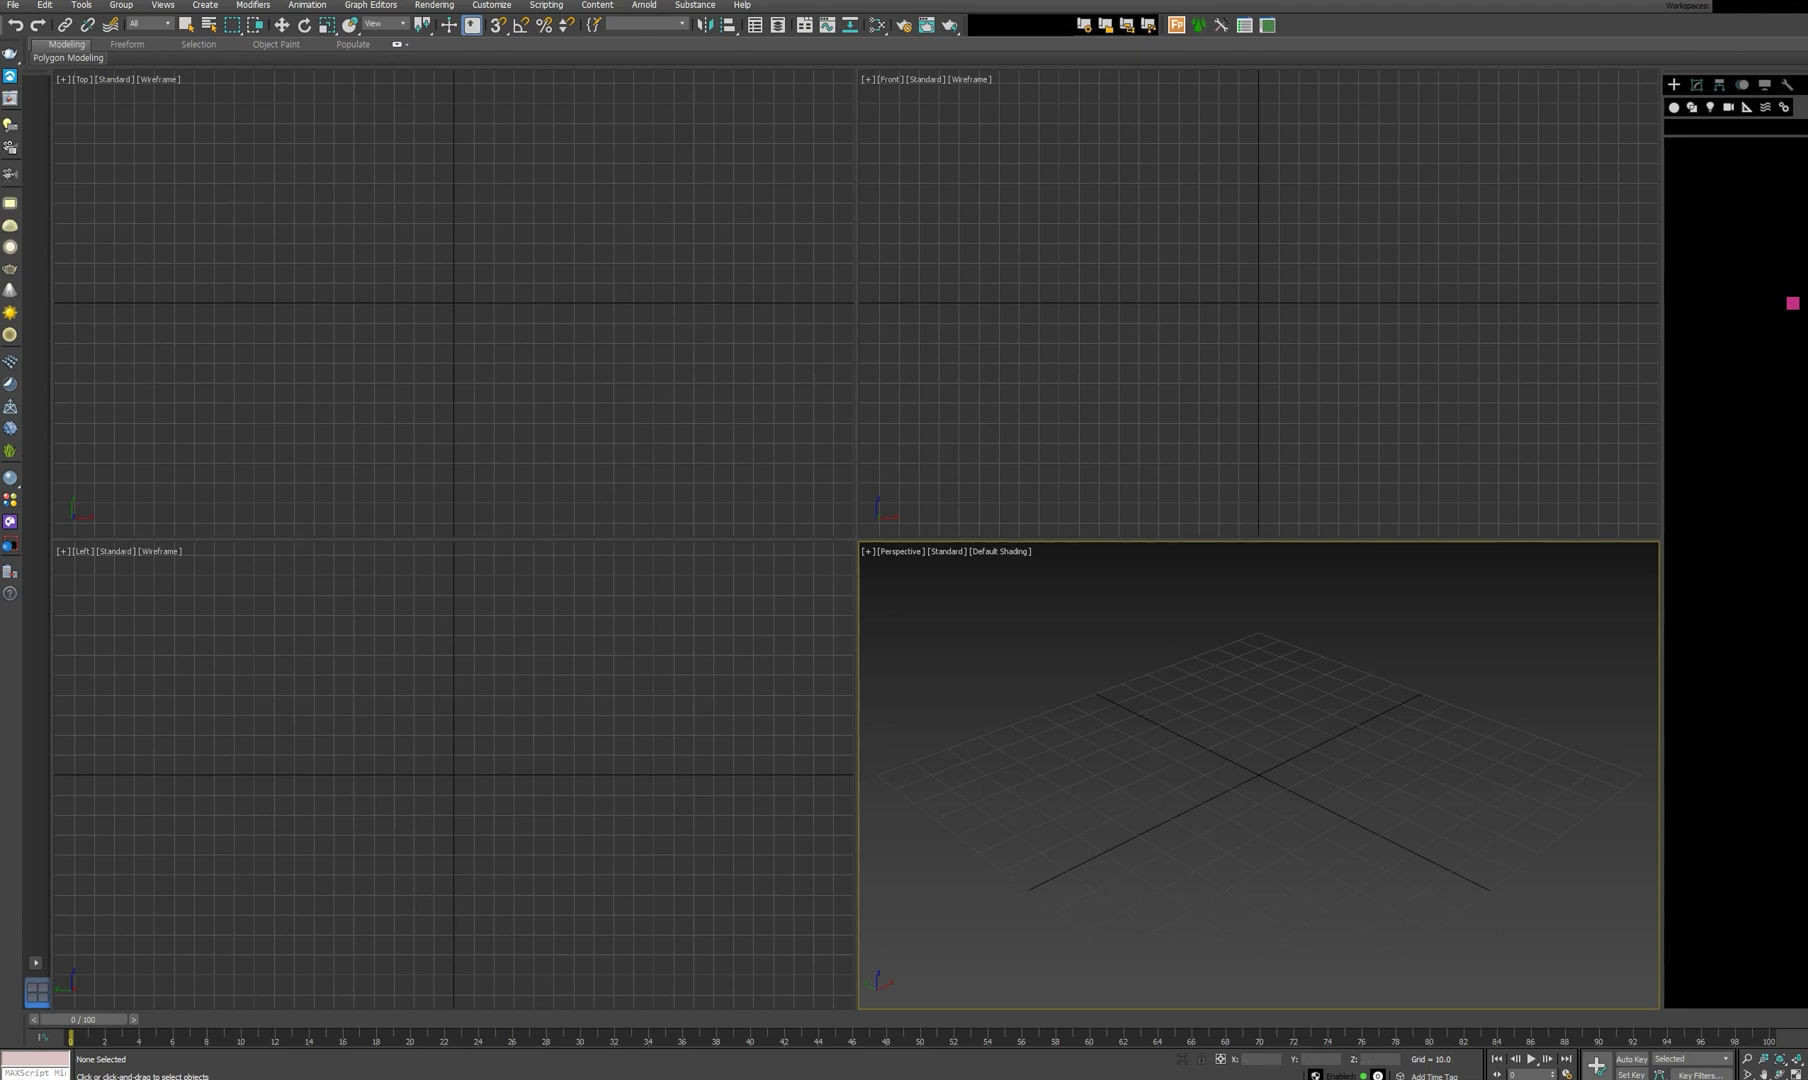
- Restart 3ds Max, close the undocked Scene Explorer, and move the floating Create toolbar aside
{"action": "right_click", "coordinate": [675, 1078]}
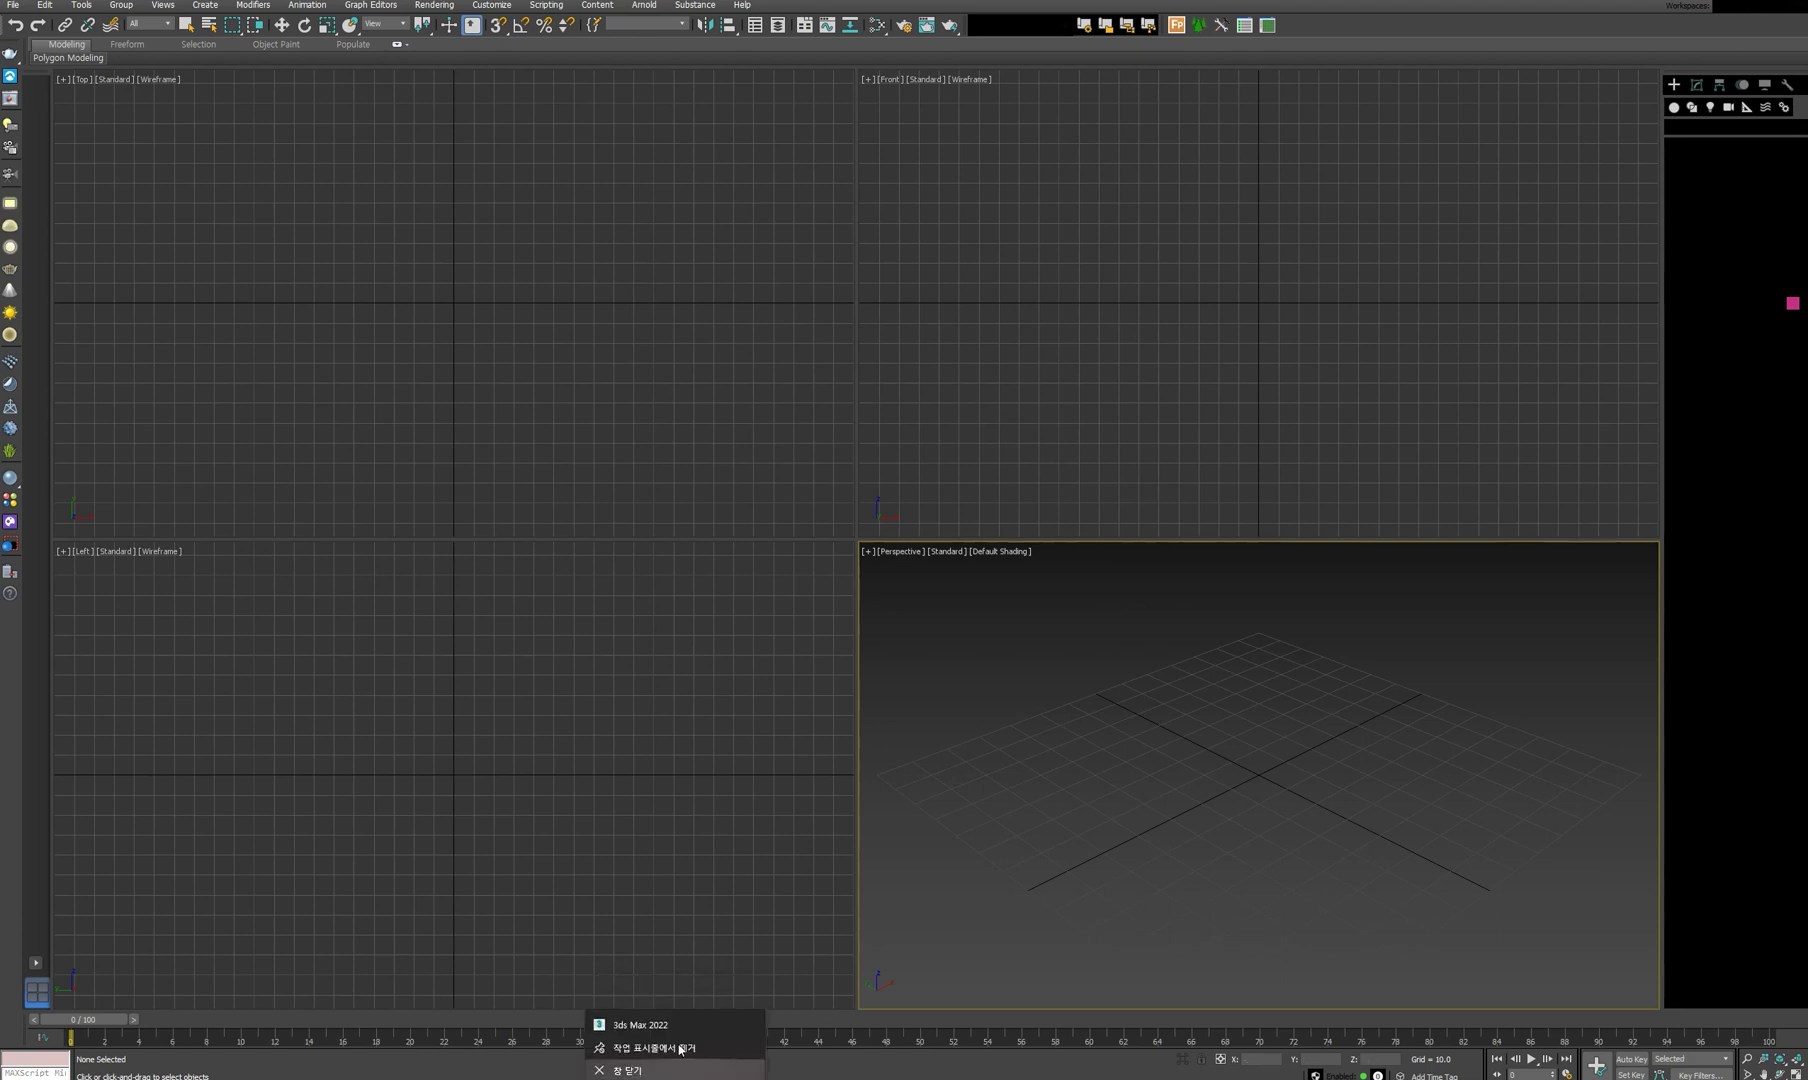
{"action": "left_click", "coordinate": [645, 1072]}
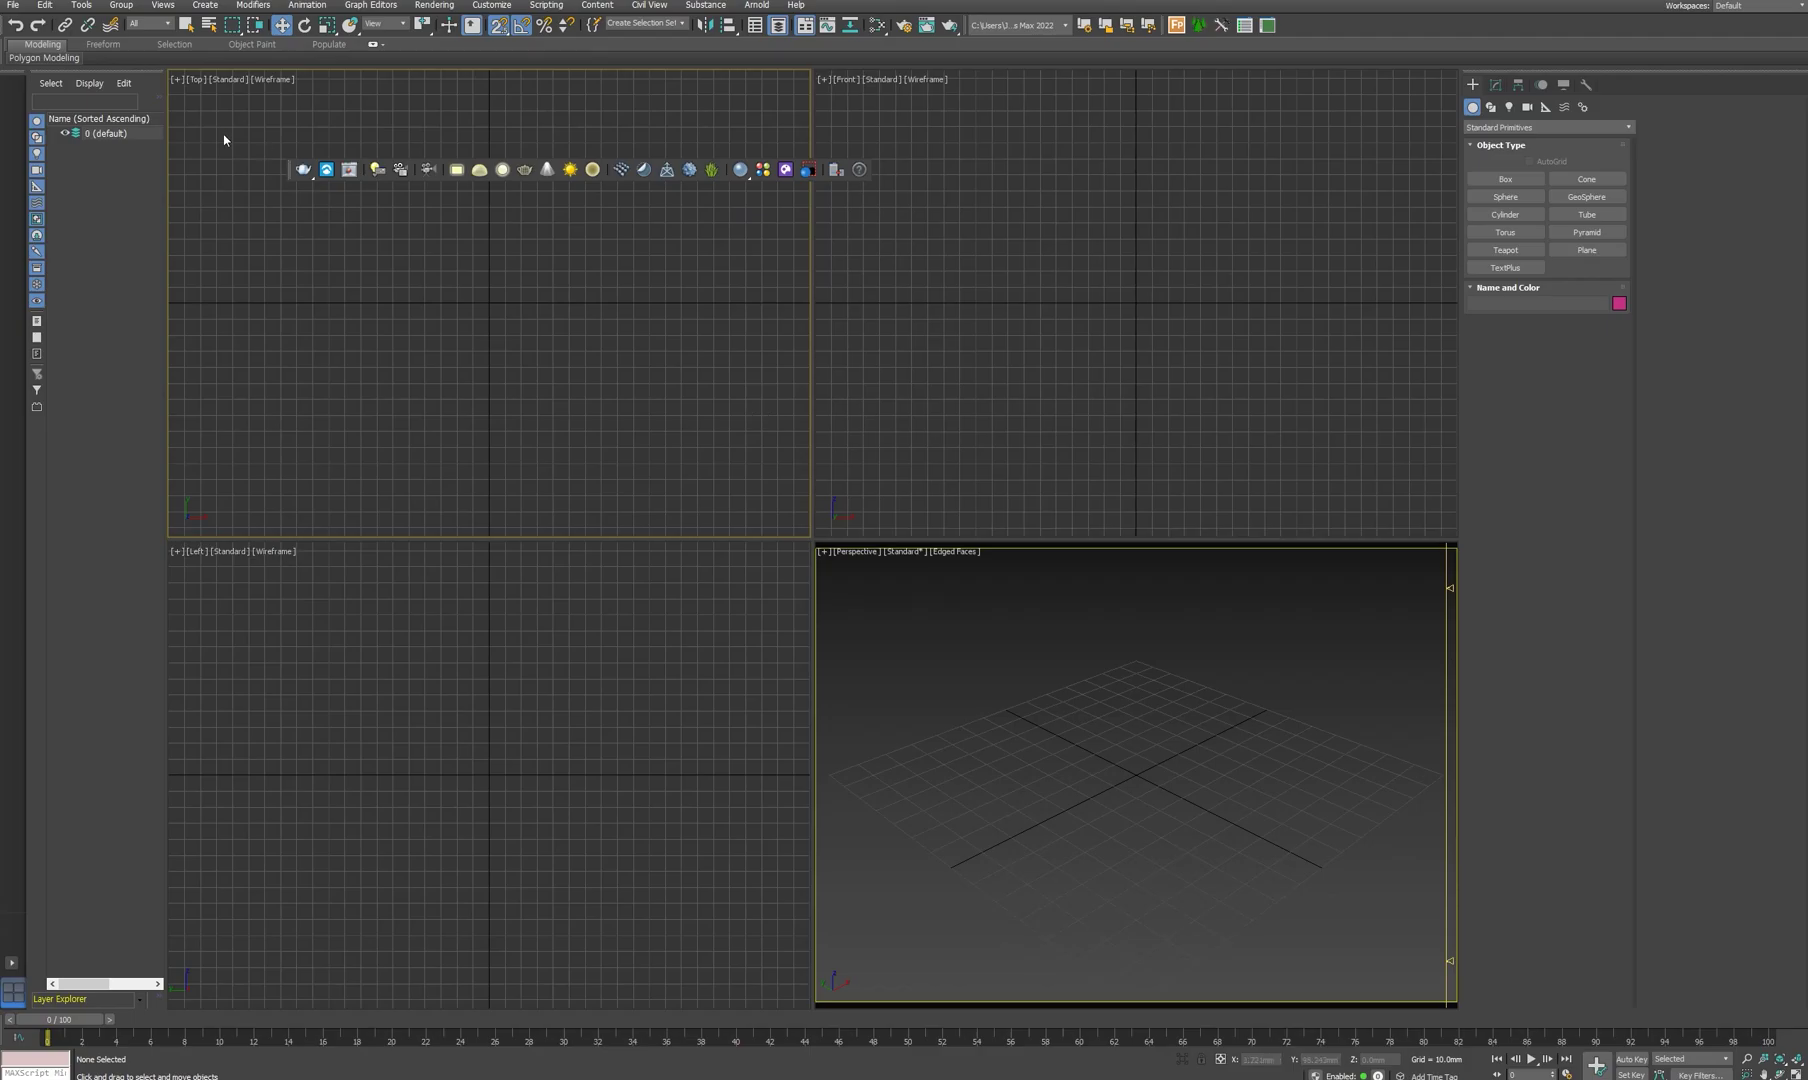
{"action": "left_click_drag", "start_coordinate": [123, 76], "coordinate": [430, 218]}
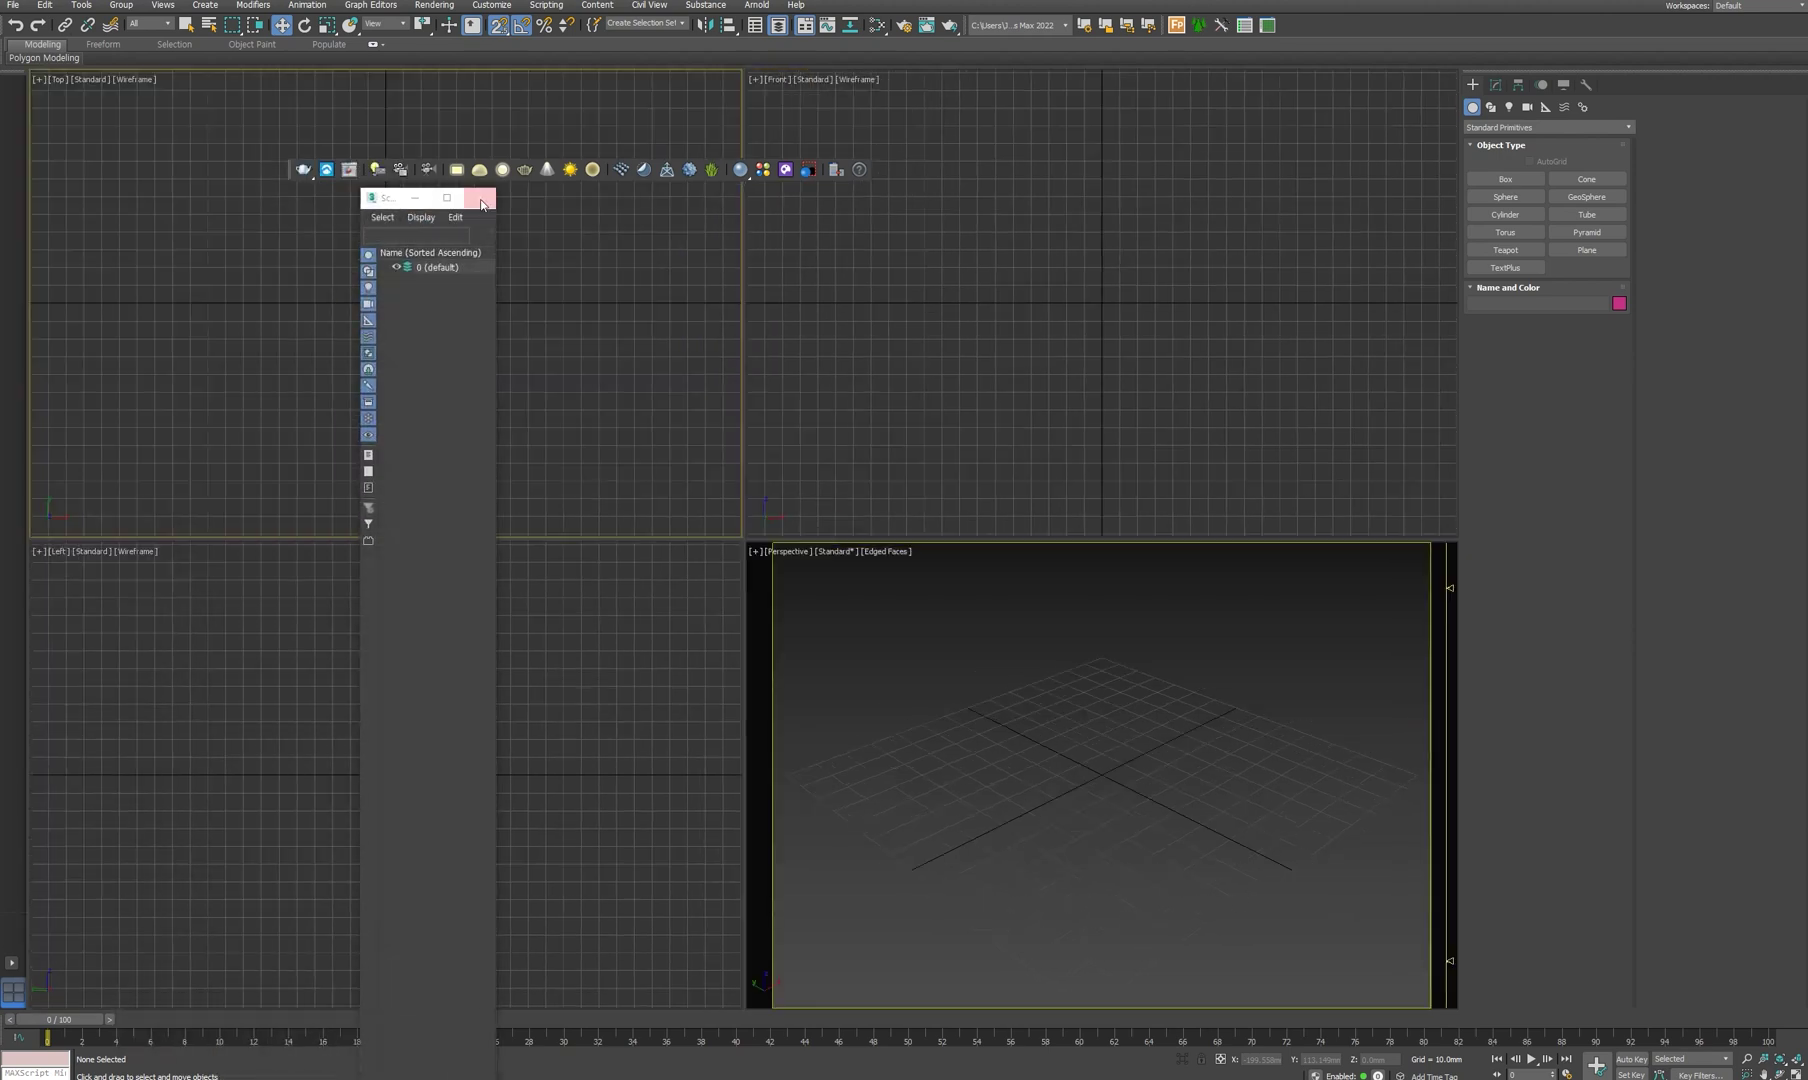
{"action": "left_click", "coordinate": [479, 197]}
{"action": "left_click_drag", "start_coordinate": [287, 173], "coordinate": [12, 140]}
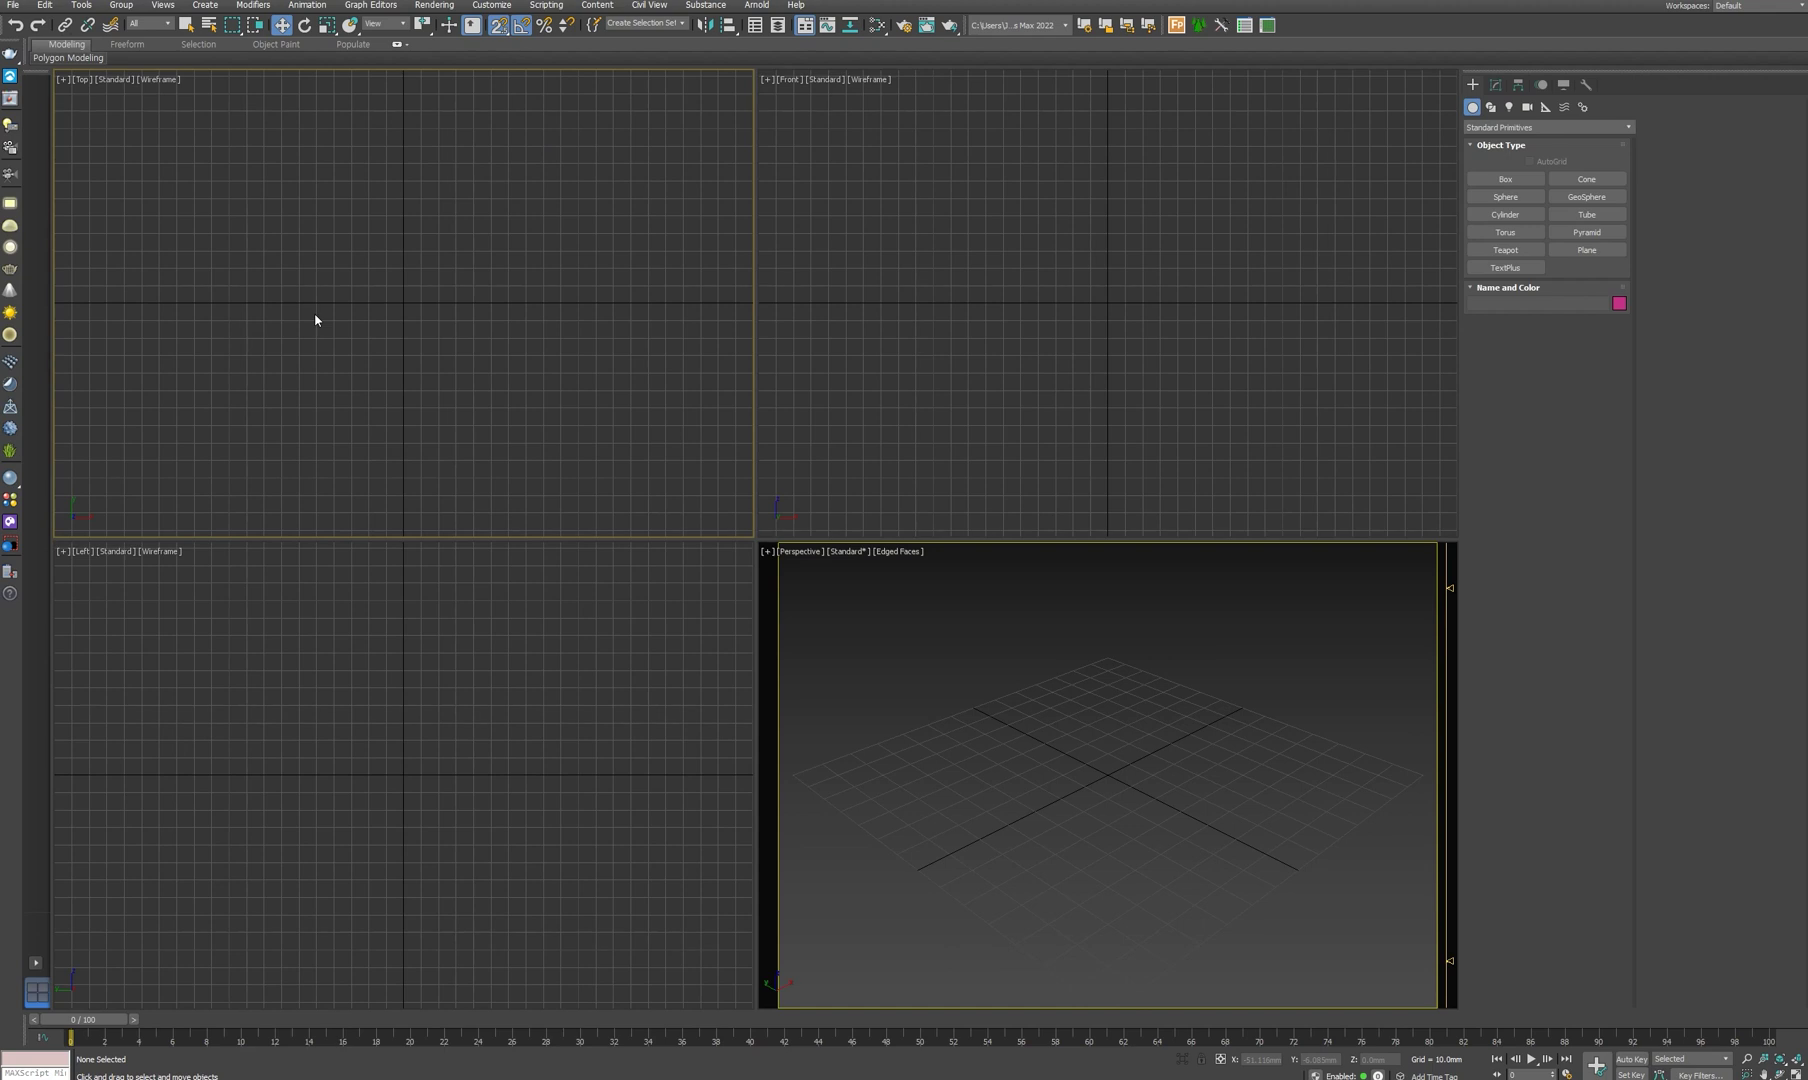
- Set both the Metric display units and the system unit to Millimeters in Units Setup
{"action": "left_click", "coordinate": [497, 8]}
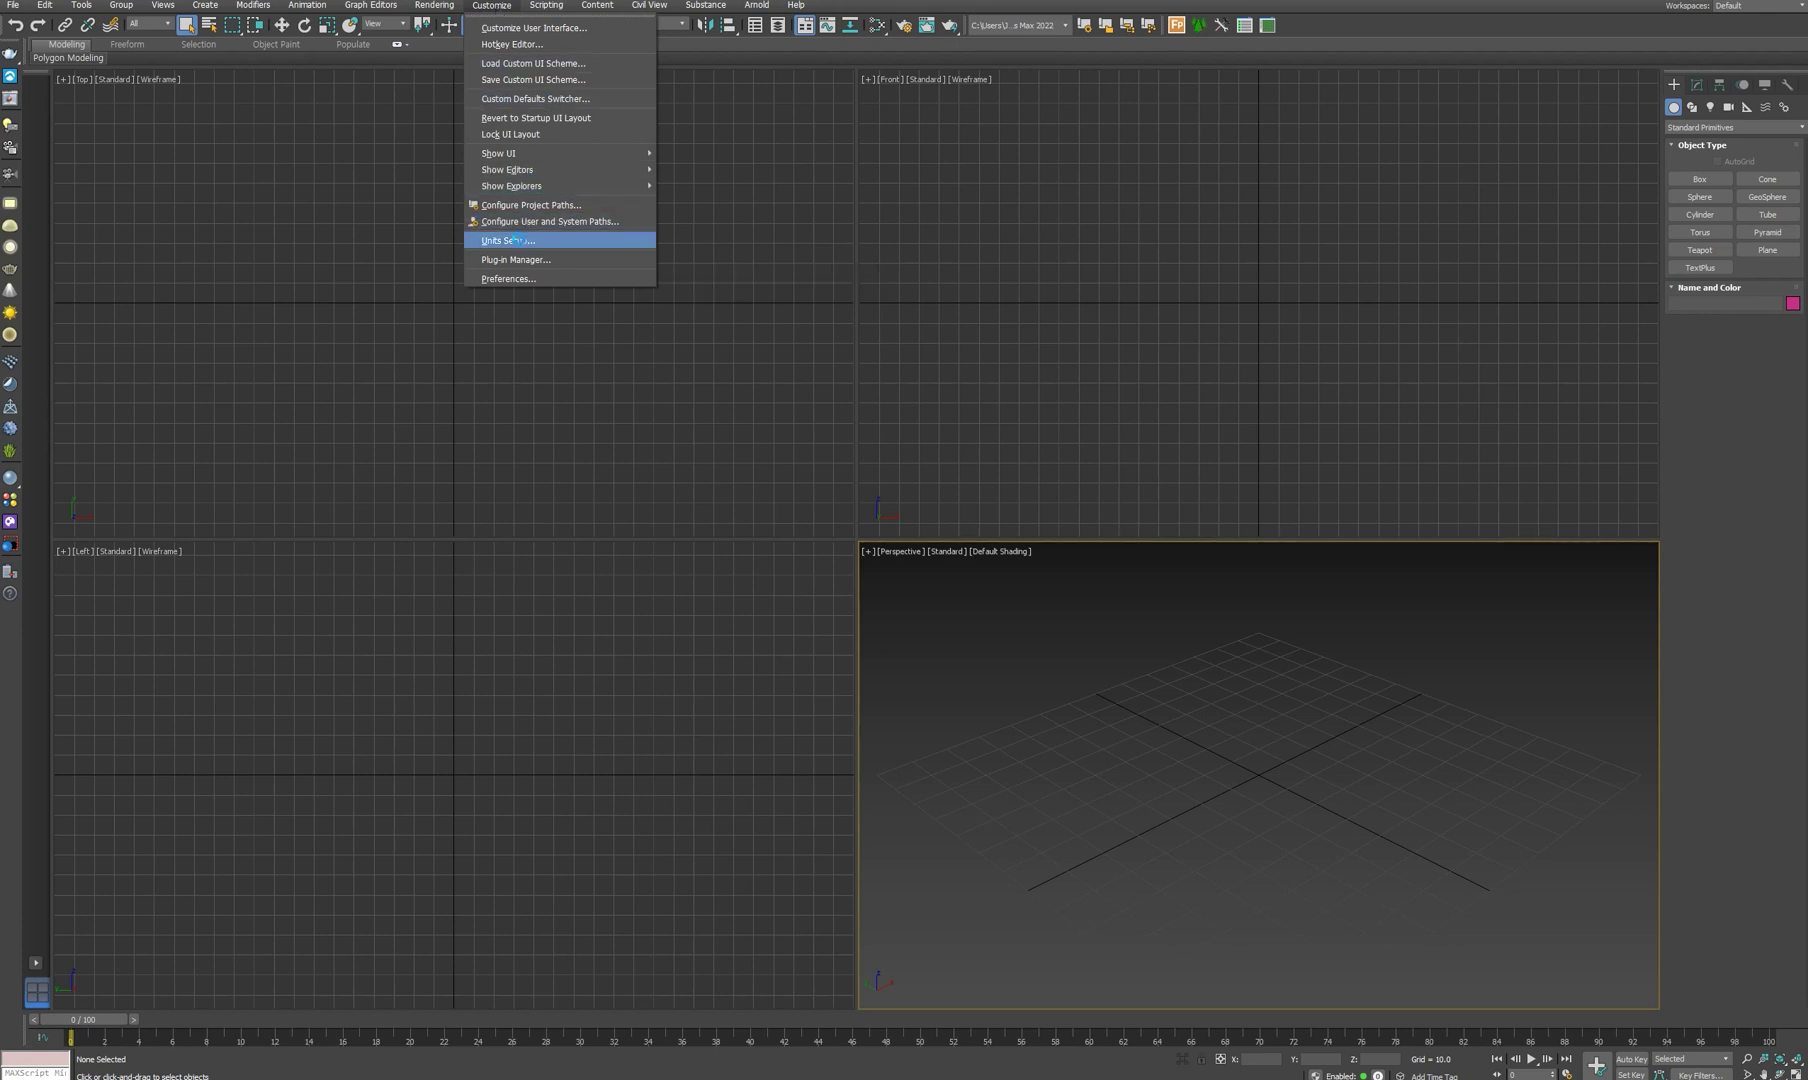
{"action": "left_click", "coordinate": [520, 244]}
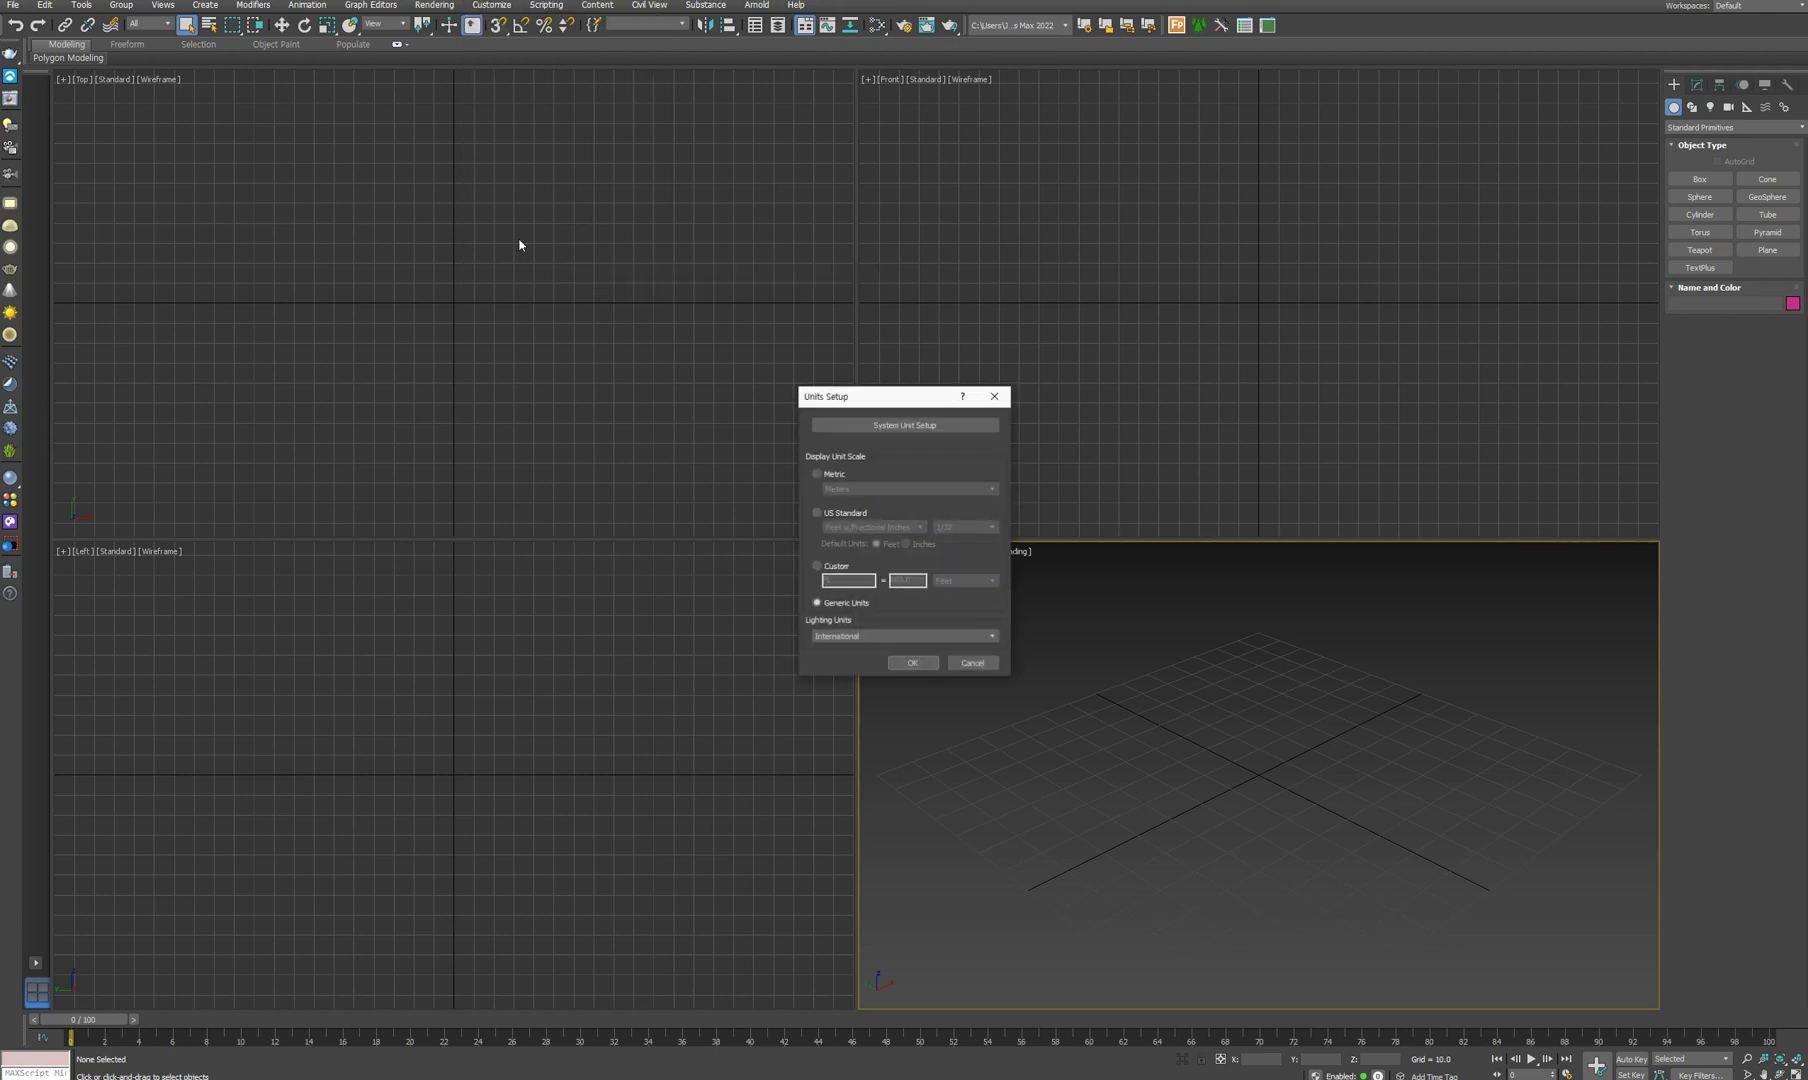
{"action": "left_click", "coordinate": [818, 476]}
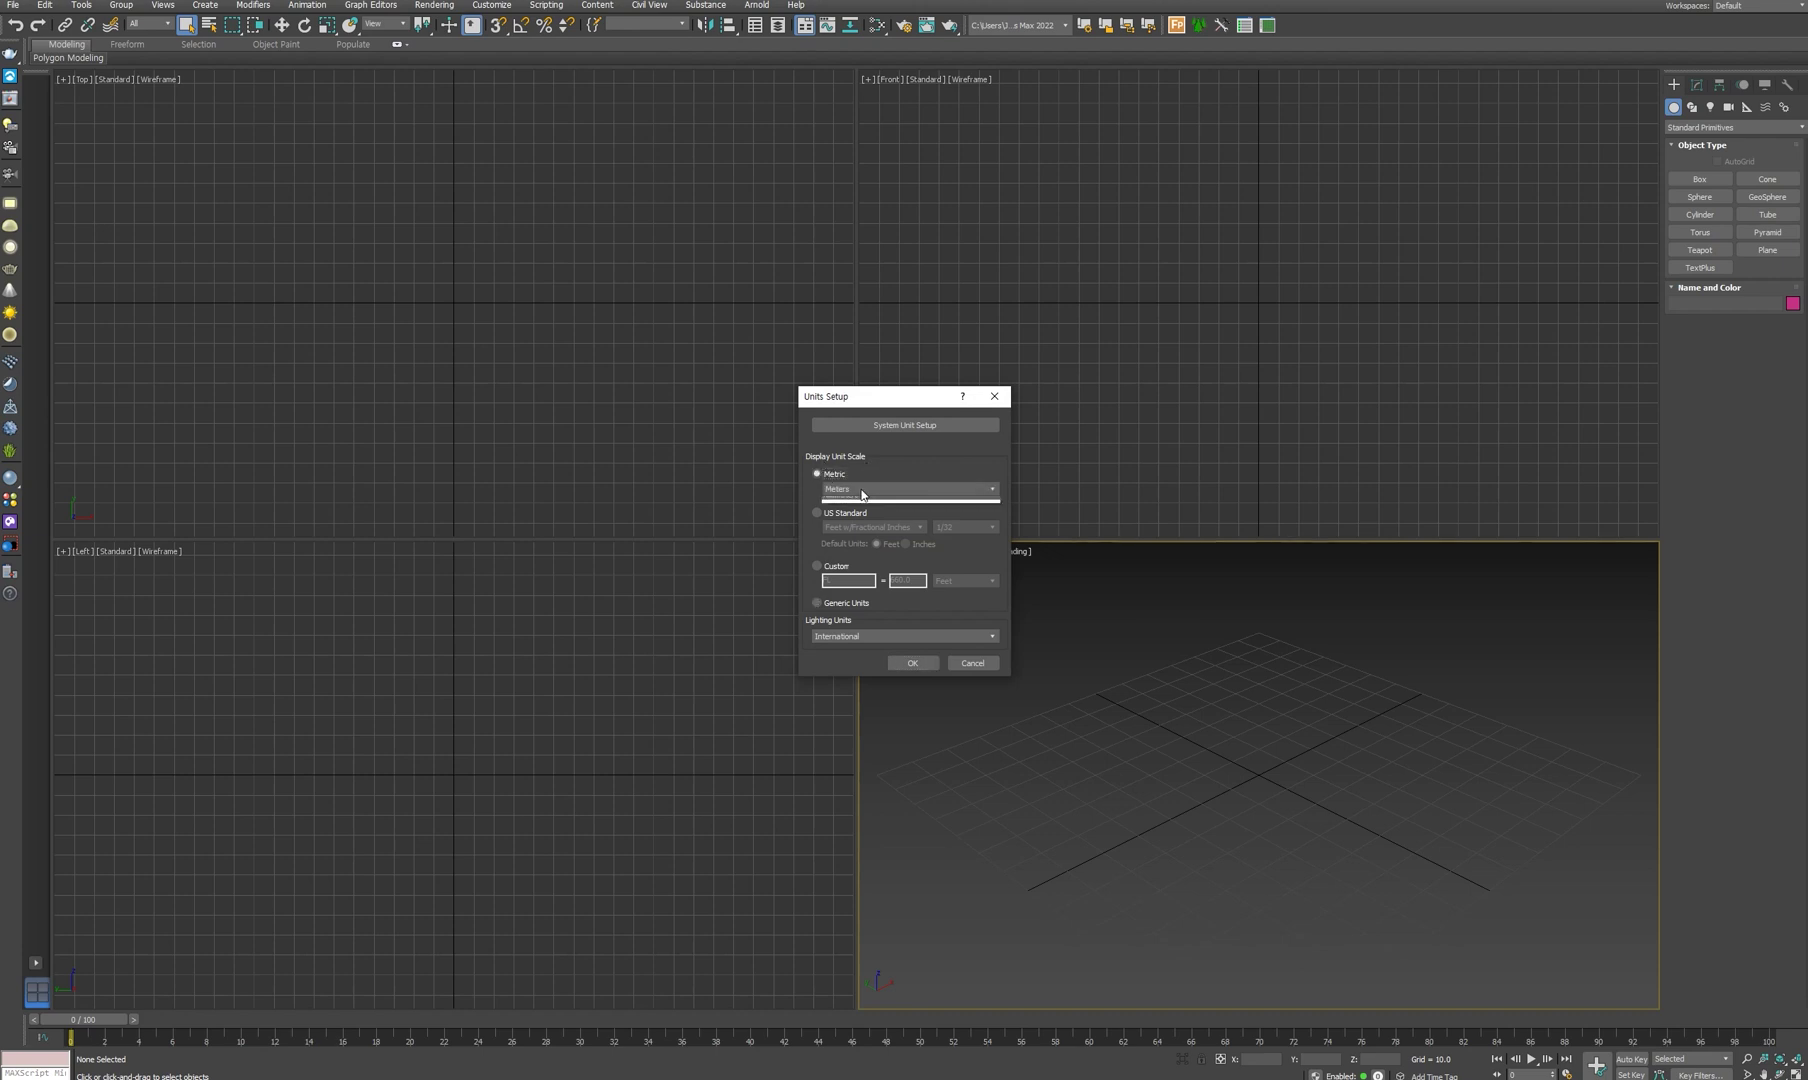
{"action": "left_click", "coordinate": [843, 502]}
{"action": "left_click", "coordinate": [896, 428]}
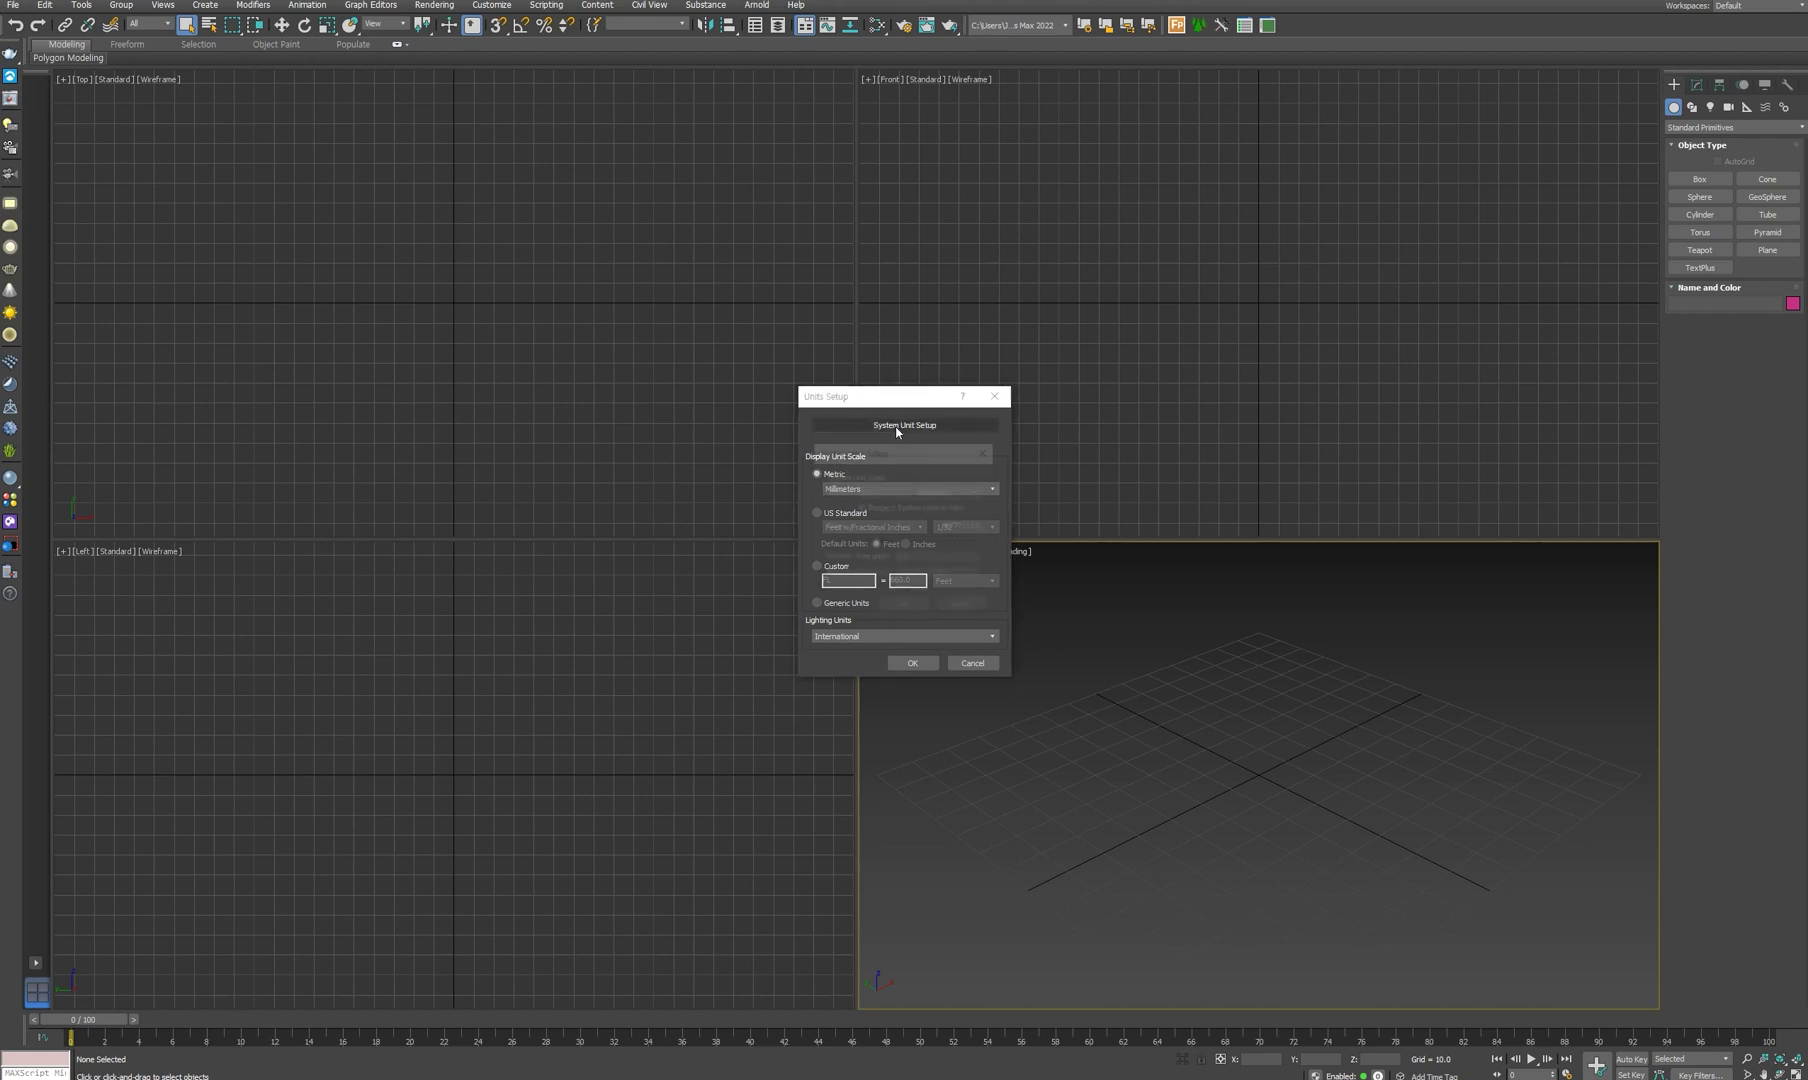
{"action": "left_click", "coordinate": [931, 493]}
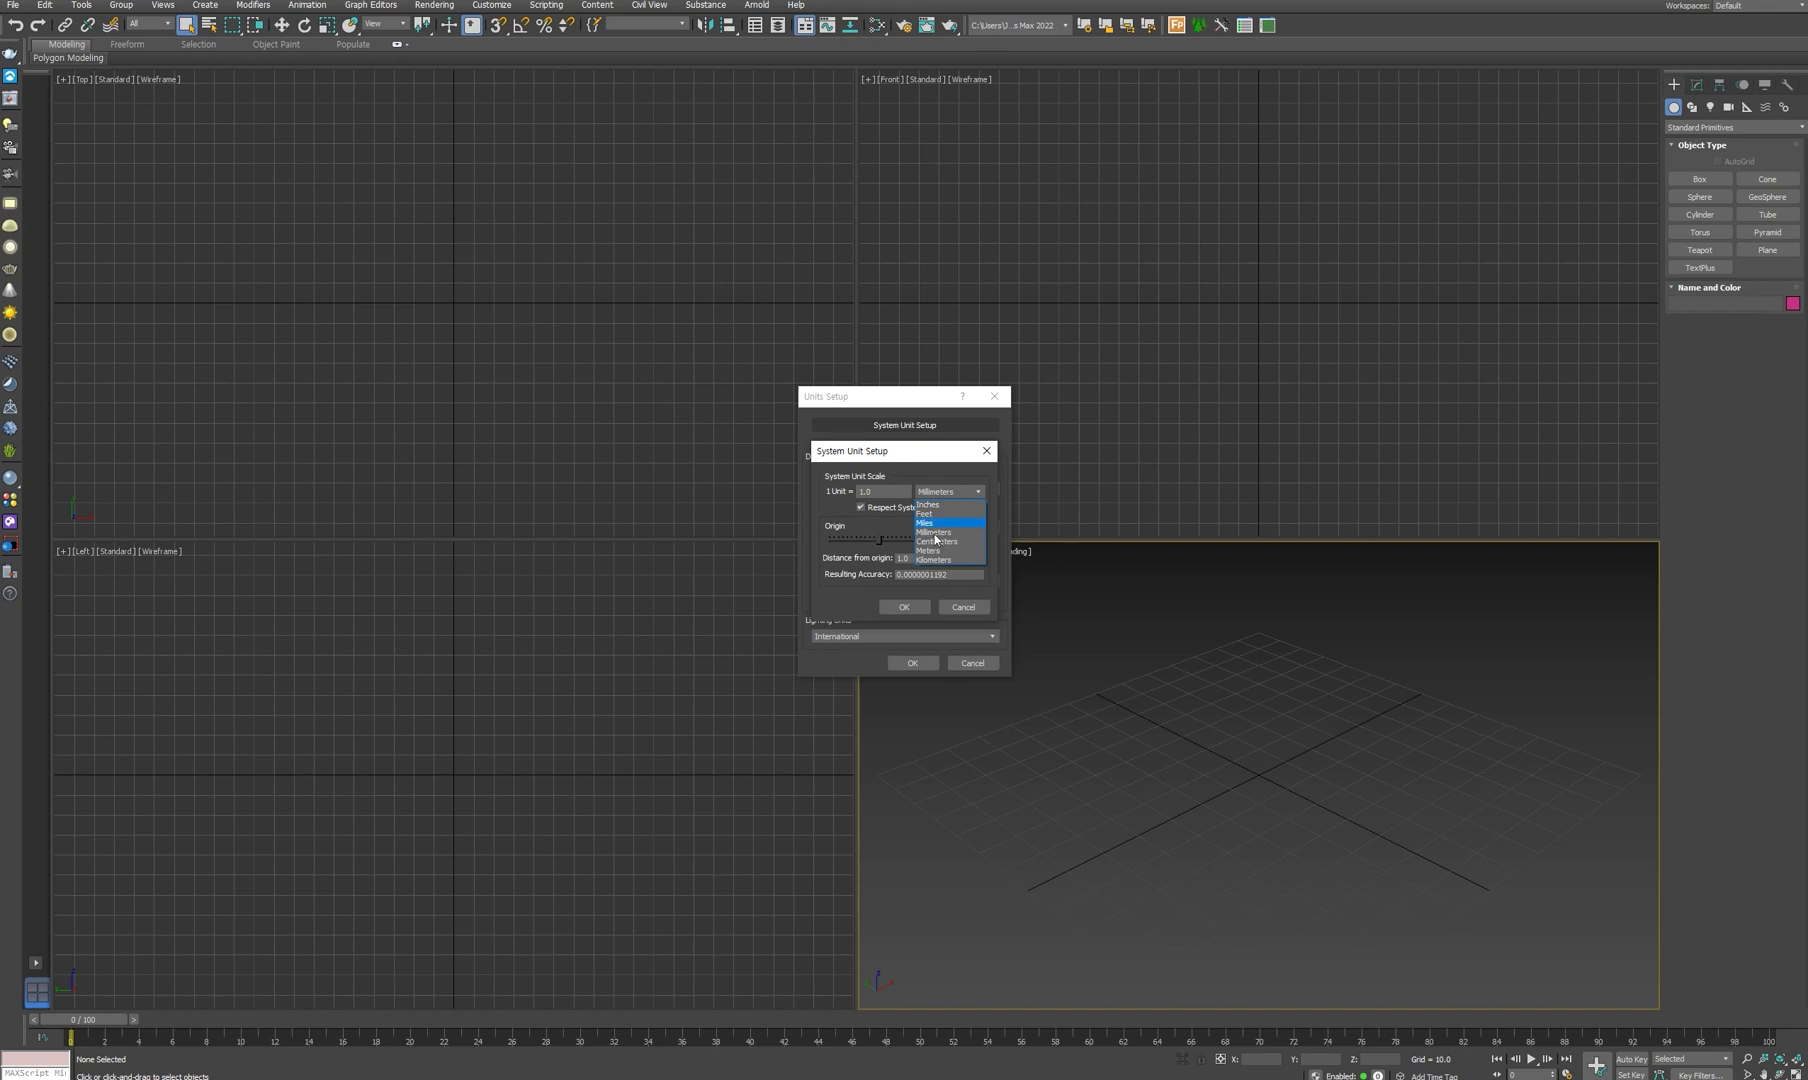
{"action": "left_click", "coordinate": [935, 533]}
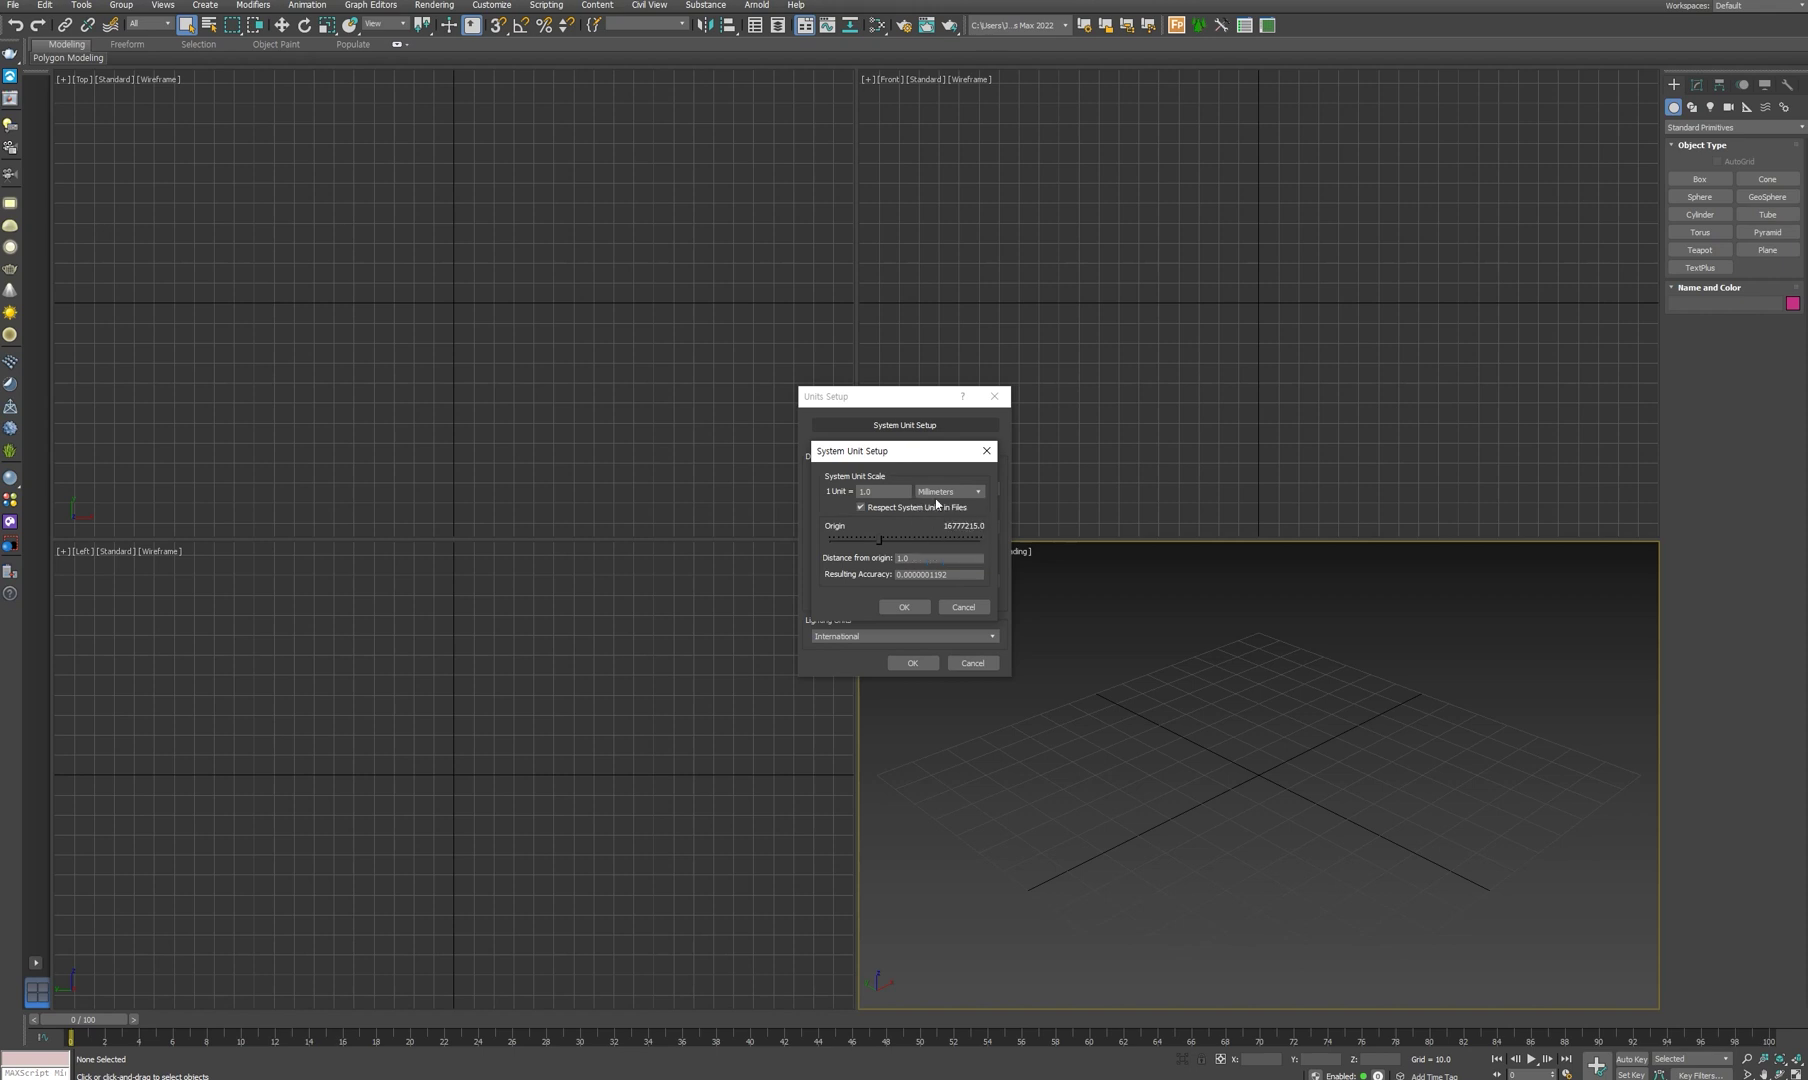
{"action": "left_click", "coordinate": [903, 607]}
{"action": "left_click", "coordinate": [912, 663]}
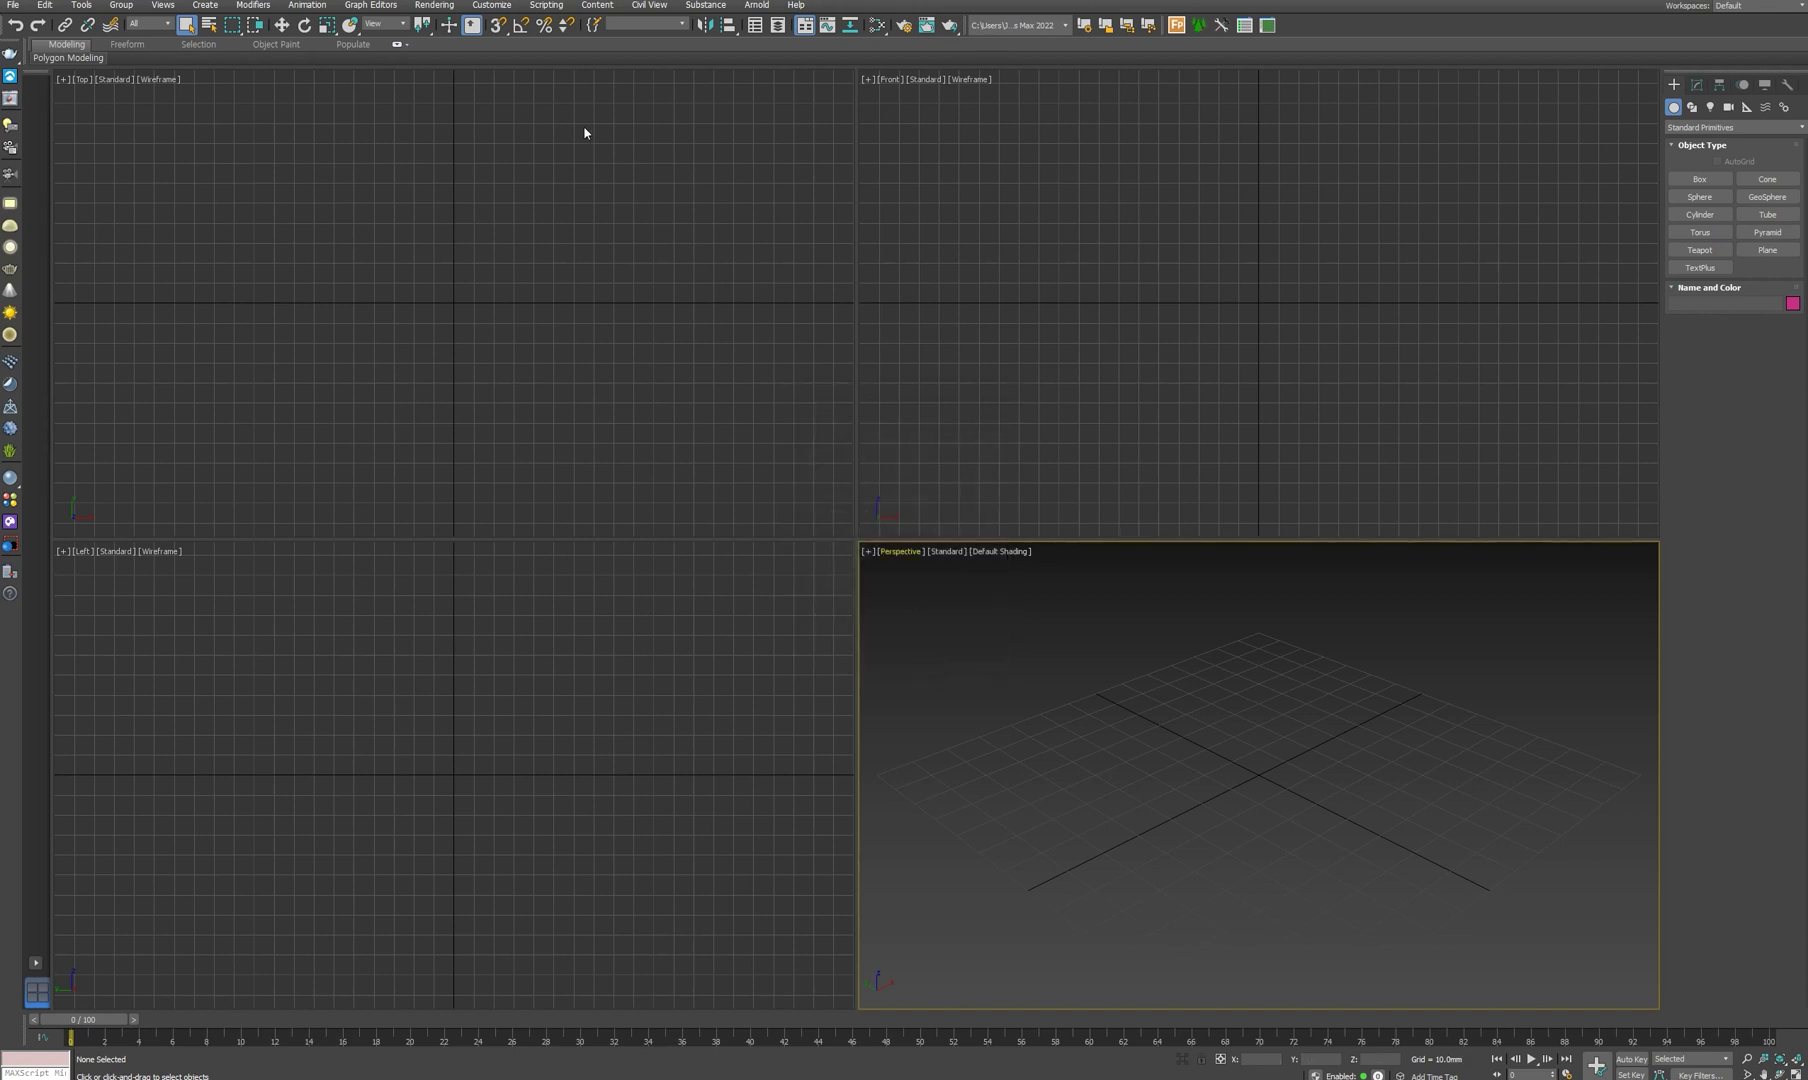
- Enable Ref. Coord. System Constant and Auto Window/Crossing by Direction in Preferences
{"action": "left_click", "coordinate": [502, 7]}
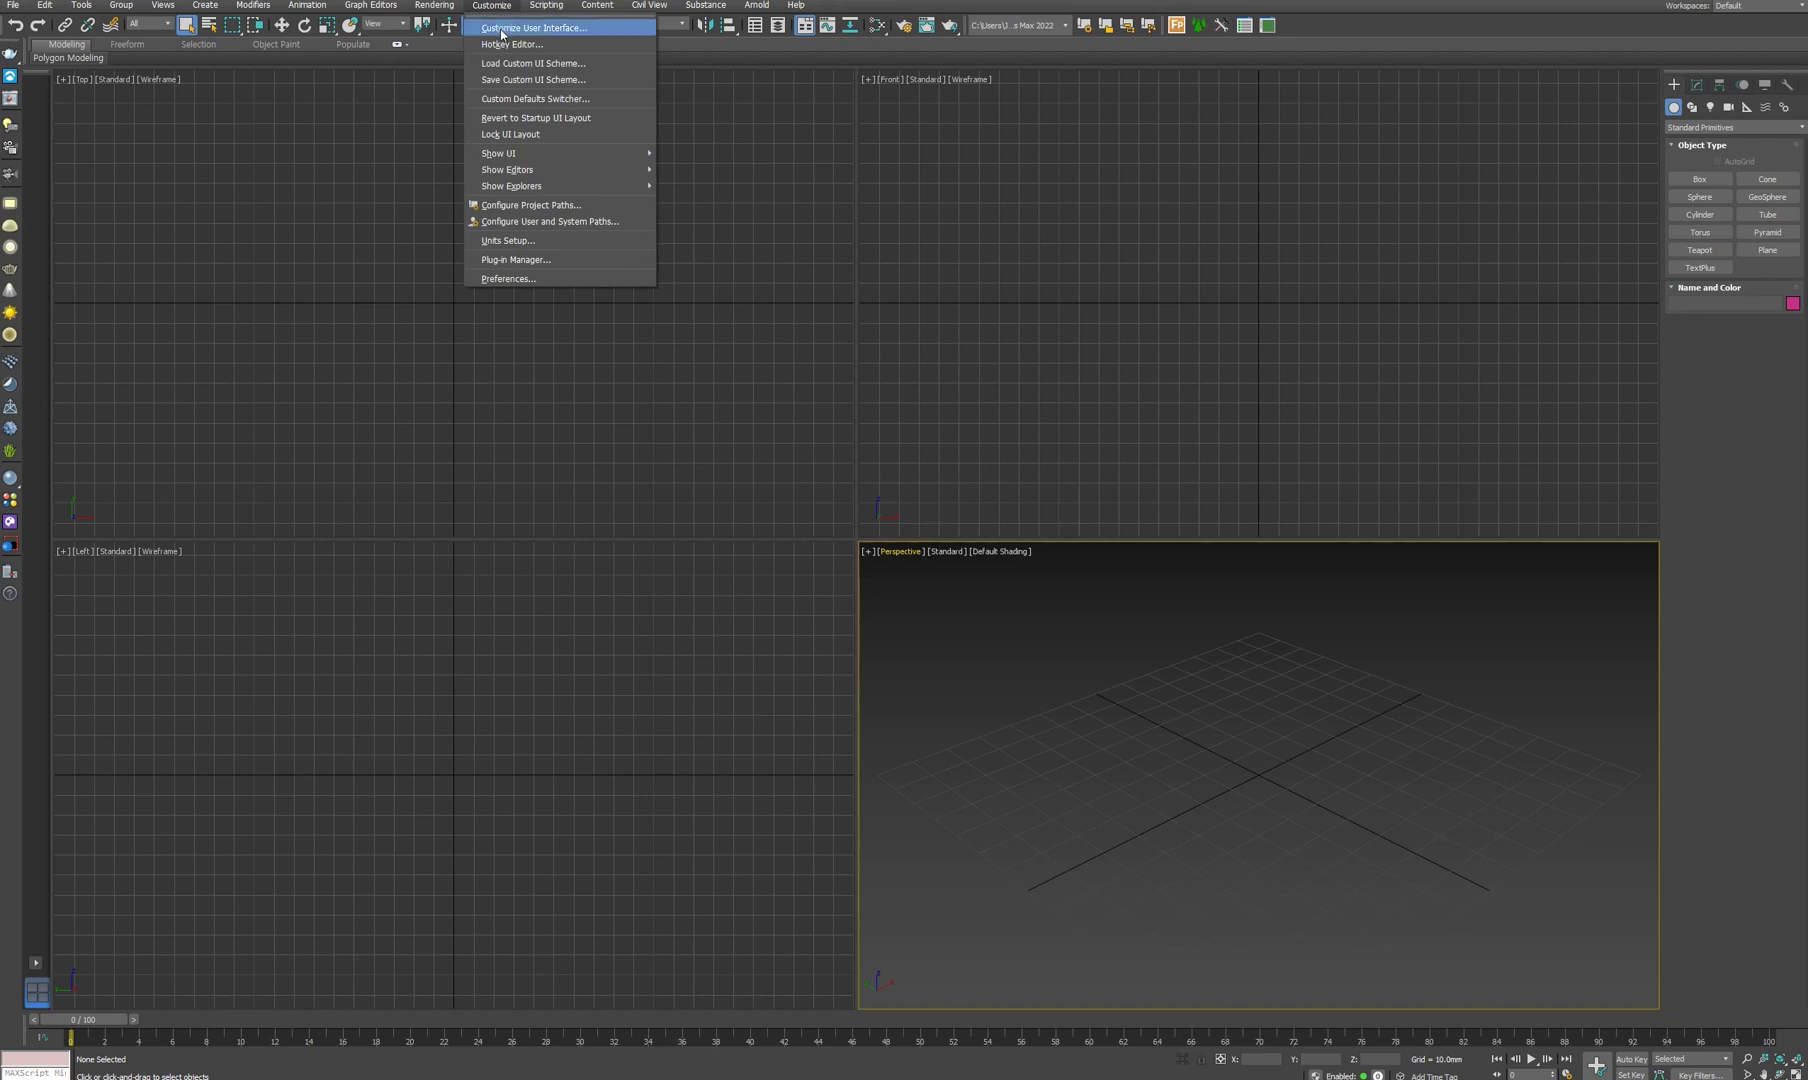
{"action": "left_click", "coordinate": [534, 283]}
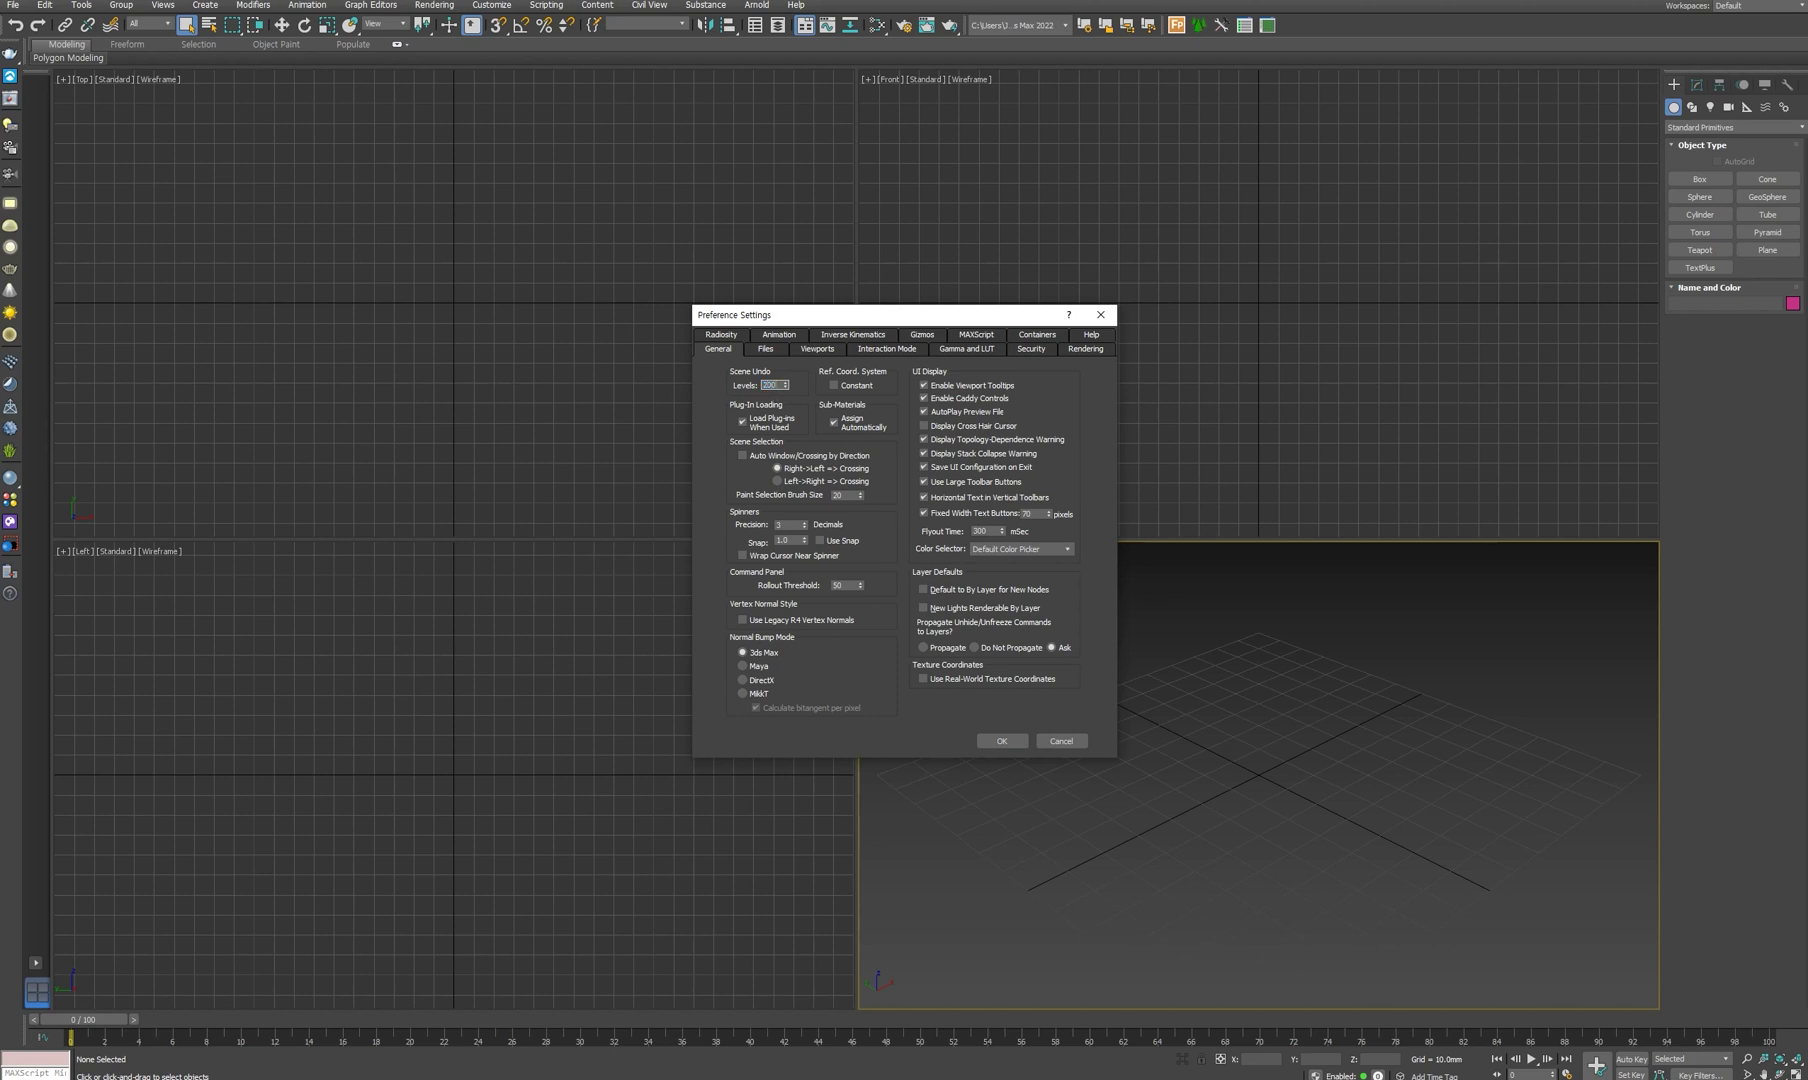
{"action": "left_click", "coordinate": [834, 388]}
{"action": "left_click", "coordinate": [743, 456]}
- Adjust the Autobak file count, set Backup Interval to 30, and enable Backface Cull on Object Creation
{"action": "left_click", "coordinate": [779, 351]}
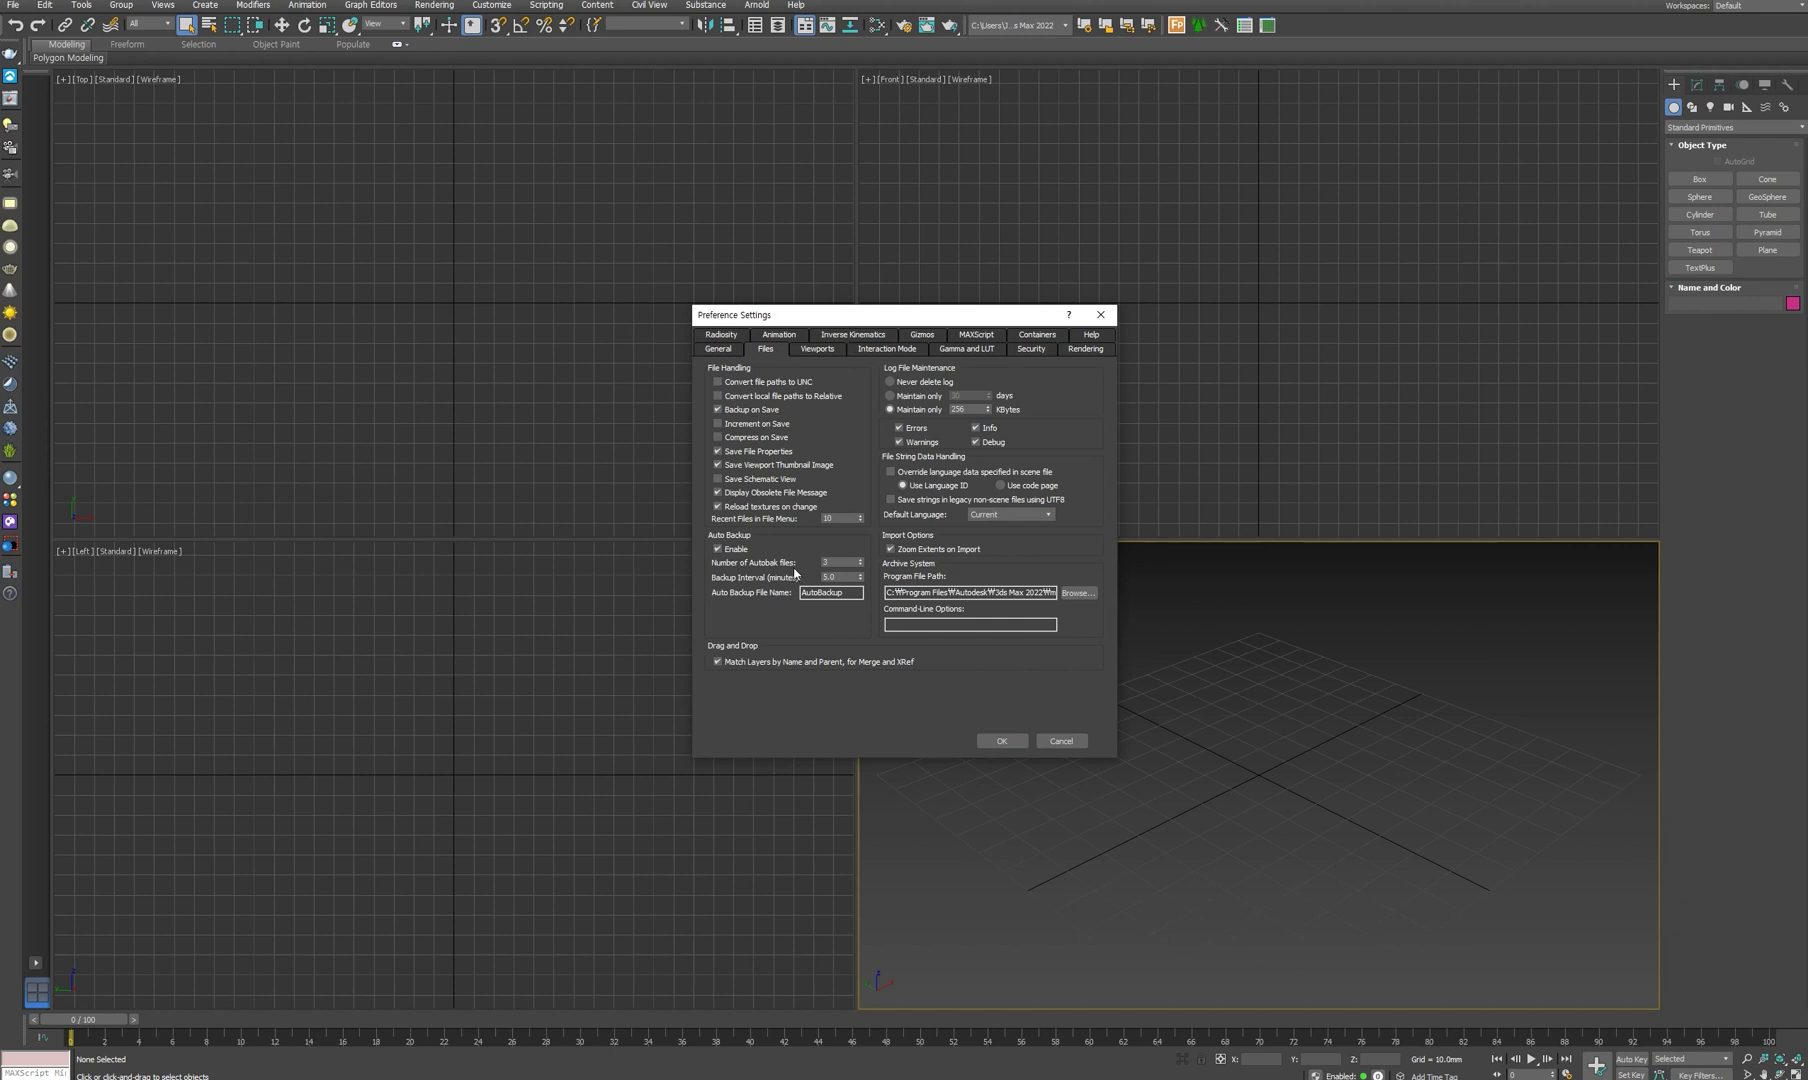
{"action": "left_click", "coordinate": [830, 564]}
{"action": "key", "text": "Tab"}
{"action": "double_click", "coordinate": [835, 577]}
{"action": "left_click", "coordinate": [806, 352]}
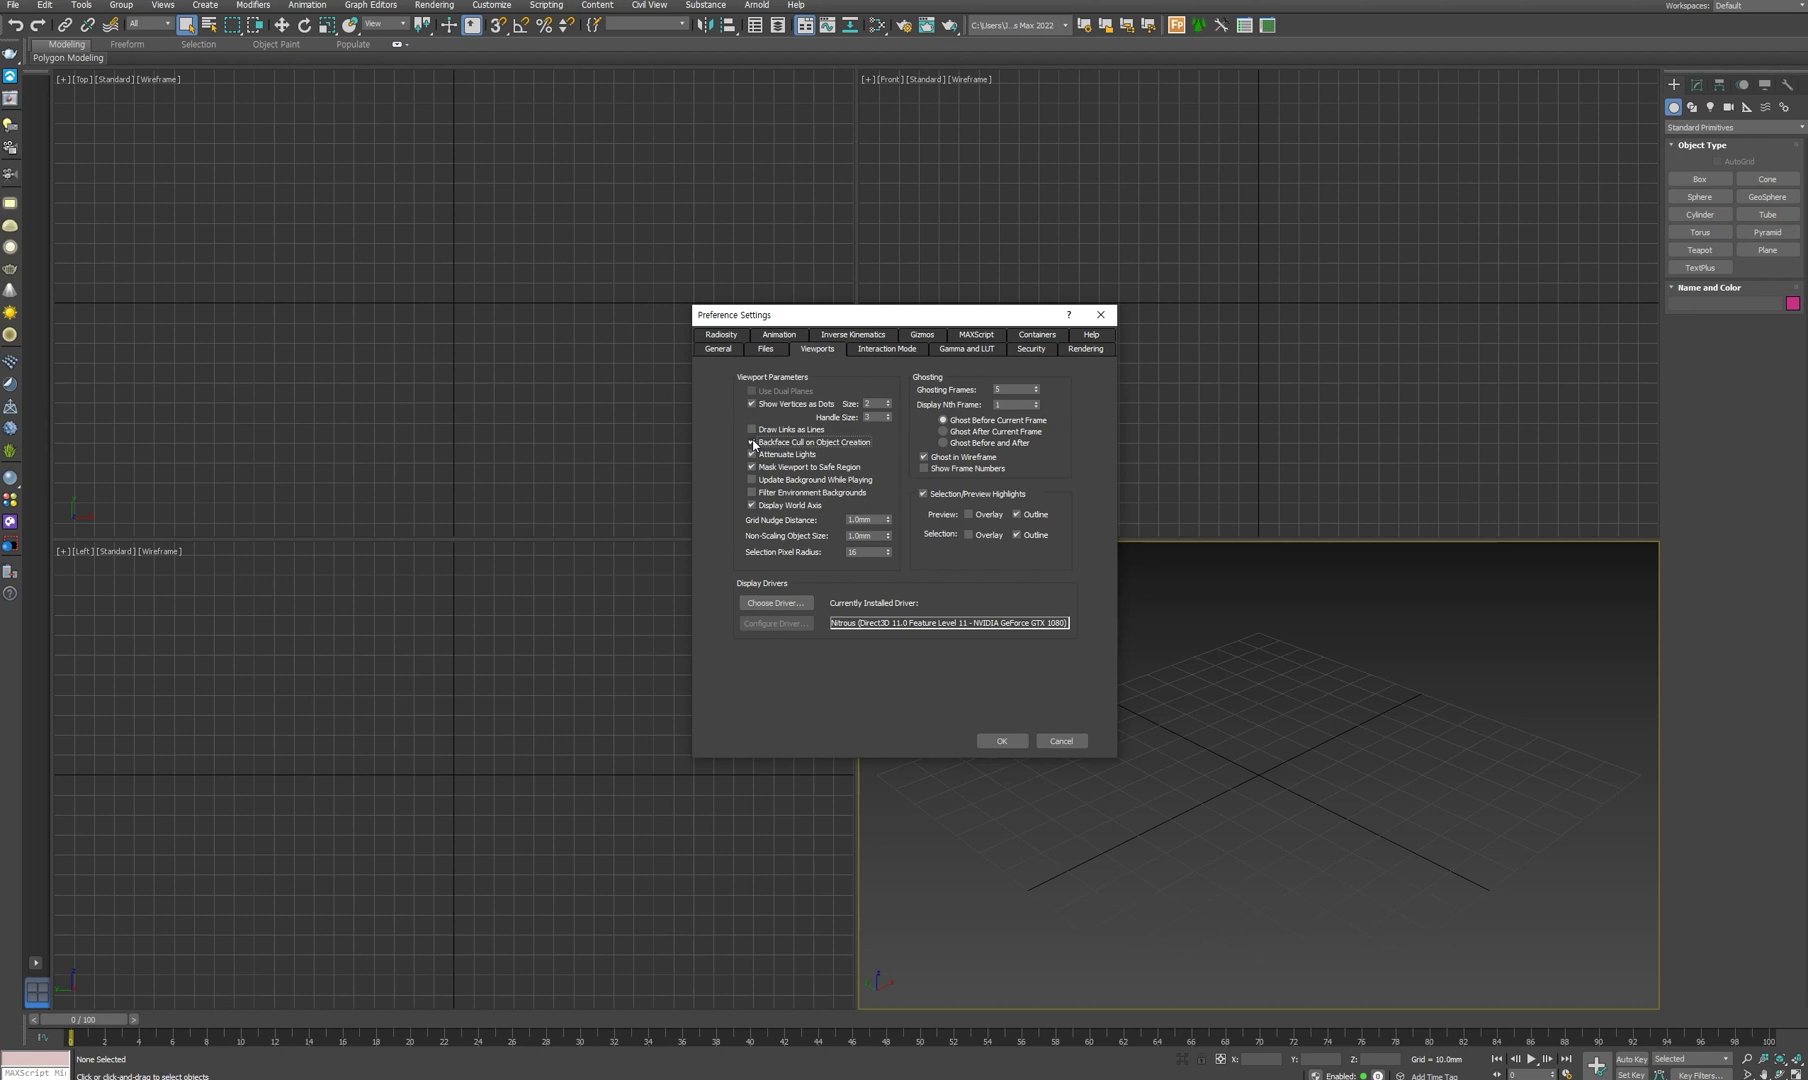
{"action": "left_click", "coordinate": [752, 442]}
- Apply the preferences, choose the Move tool and 2.5D snap mode, and enable angle snap
{"action": "left_click", "coordinate": [1015, 741]}
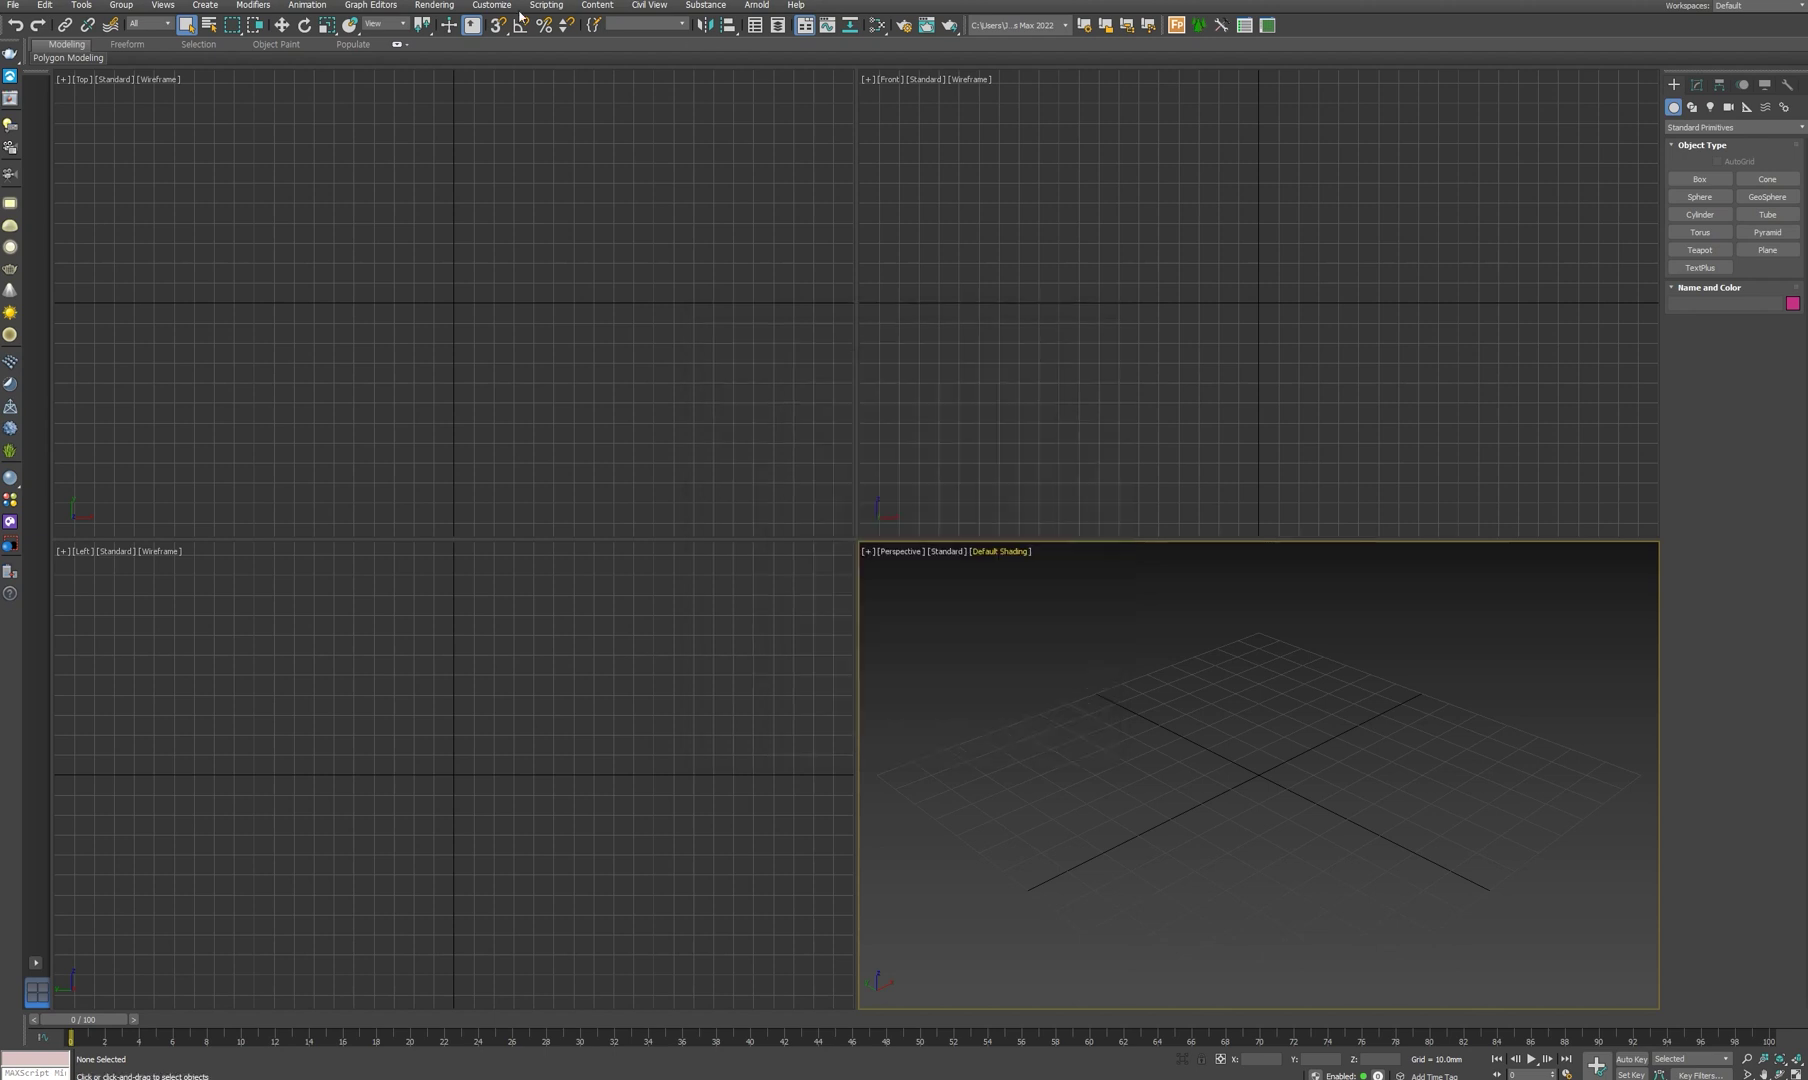
{"action": "left_click", "coordinate": [281, 24]}
{"action": "left_click_drag", "start_coordinate": [423, 26], "coordinate": [425, 70]}
{"action": "mouse_move", "coordinate": [498, 25]}
{"action": "left_mouse_down"}
{"action": "mouse_move", "coordinate": [499, 85]}
{"action": "mouse_move", "coordinate": [499, 70]}
{"action": "left_mouse_up"}
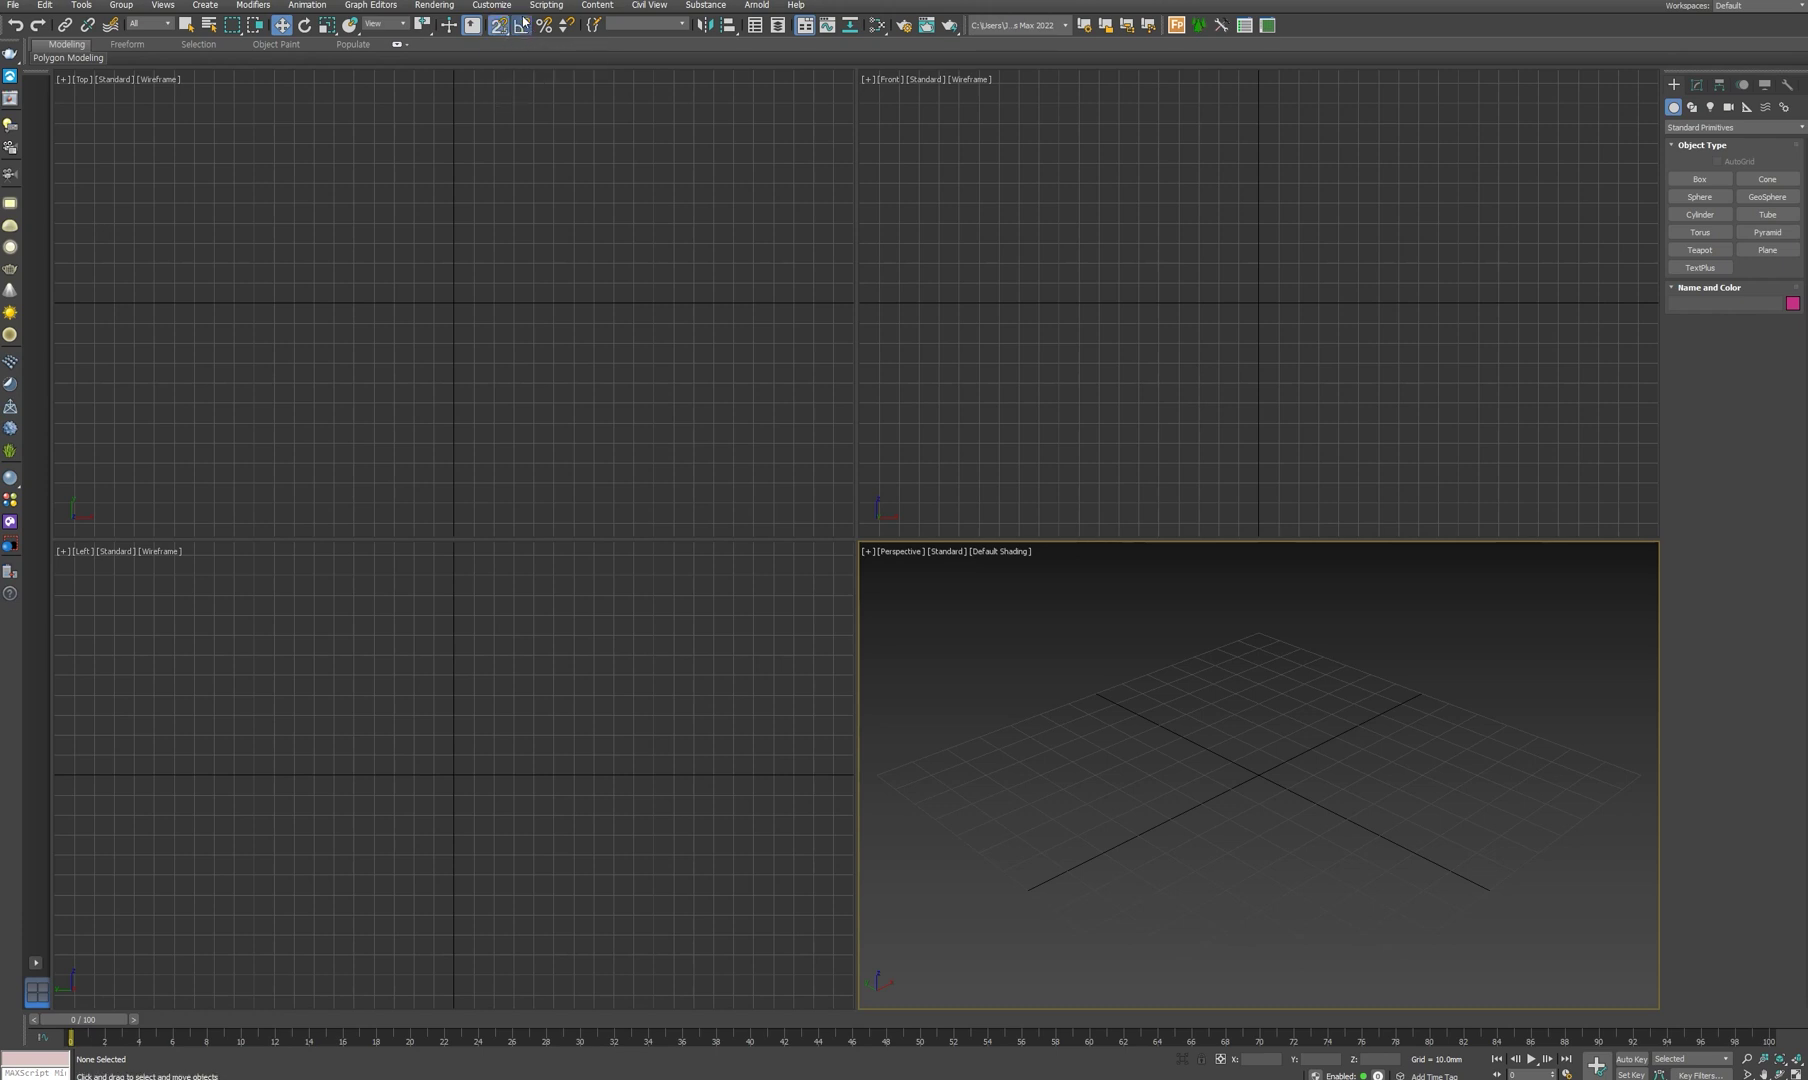
{"action": "left_click", "coordinate": [524, 27]}
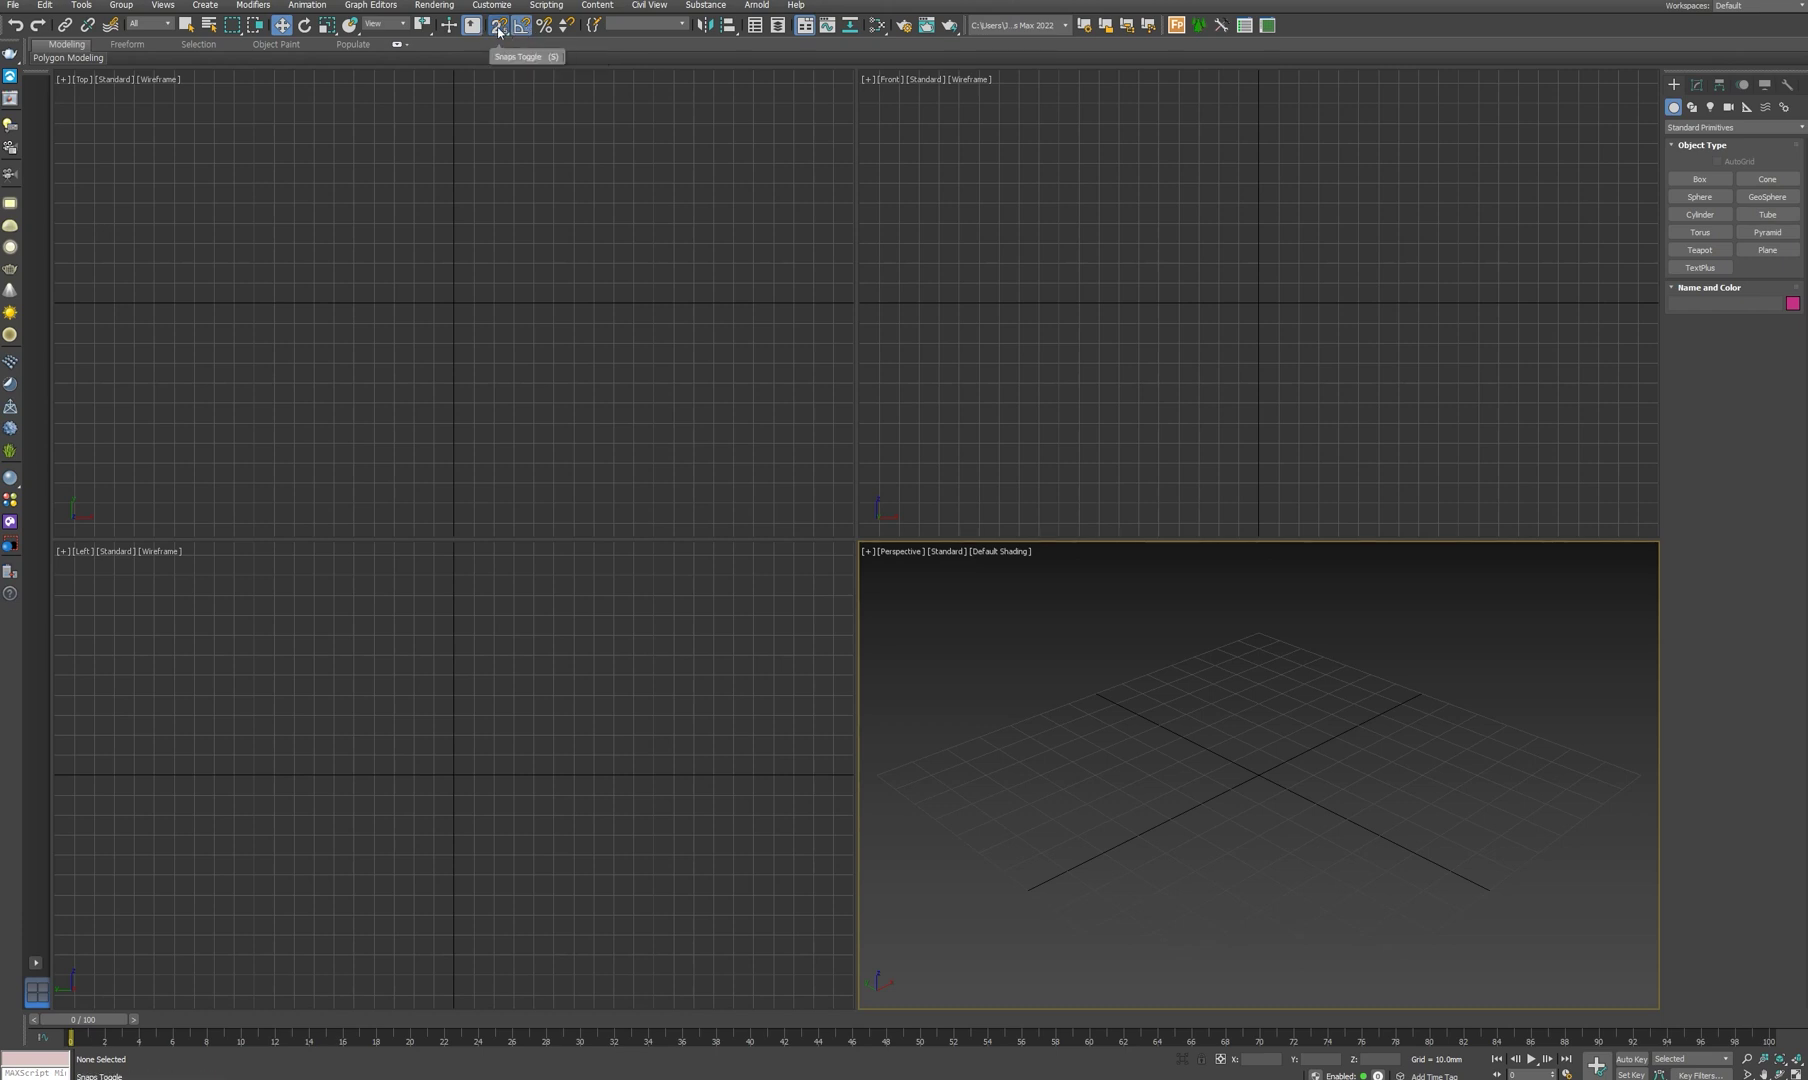
- Snap to Vertex and Midpoint instead of Grid Points, including frozen objects, with axis constraints on
{"action": "right_click", "coordinate": [499, 27]}
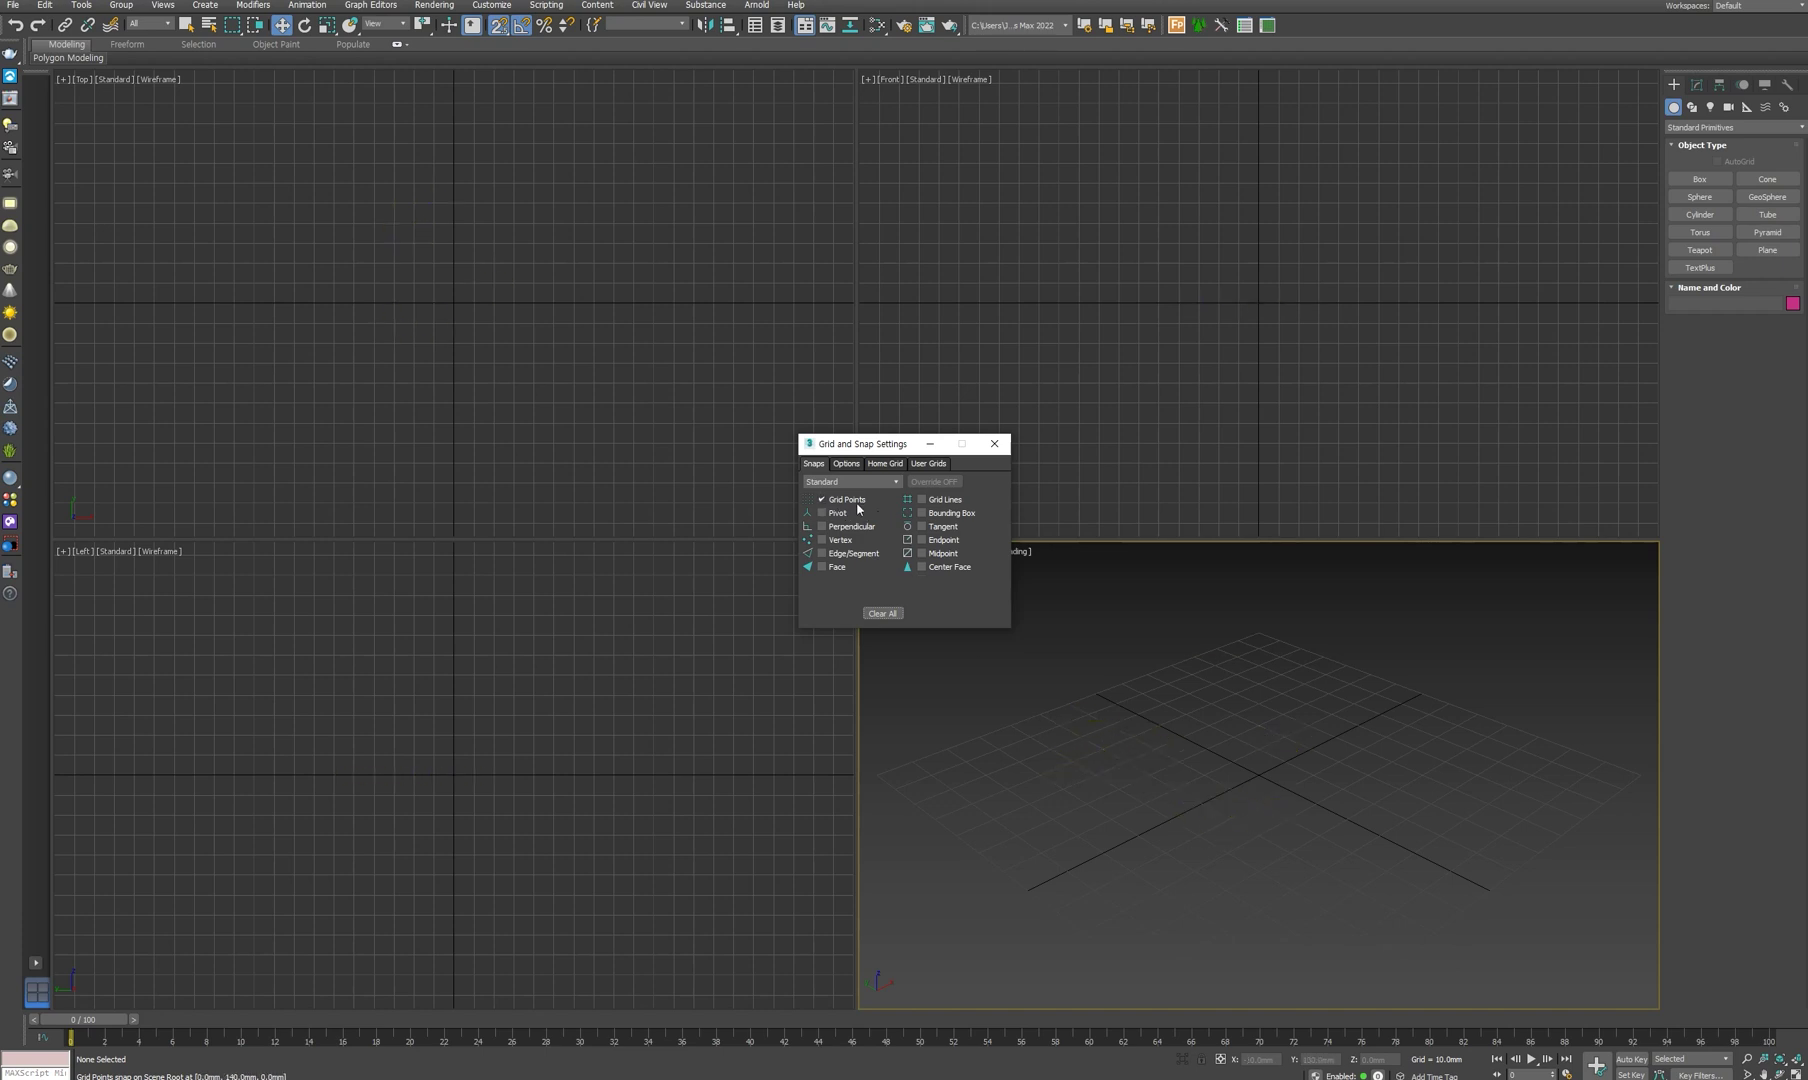
{"action": "left_click", "coordinate": [823, 499]}
{"action": "left_click", "coordinate": [822, 540]}
{"action": "left_click", "coordinate": [921, 554]}
{"action": "left_click", "coordinate": [851, 466]}
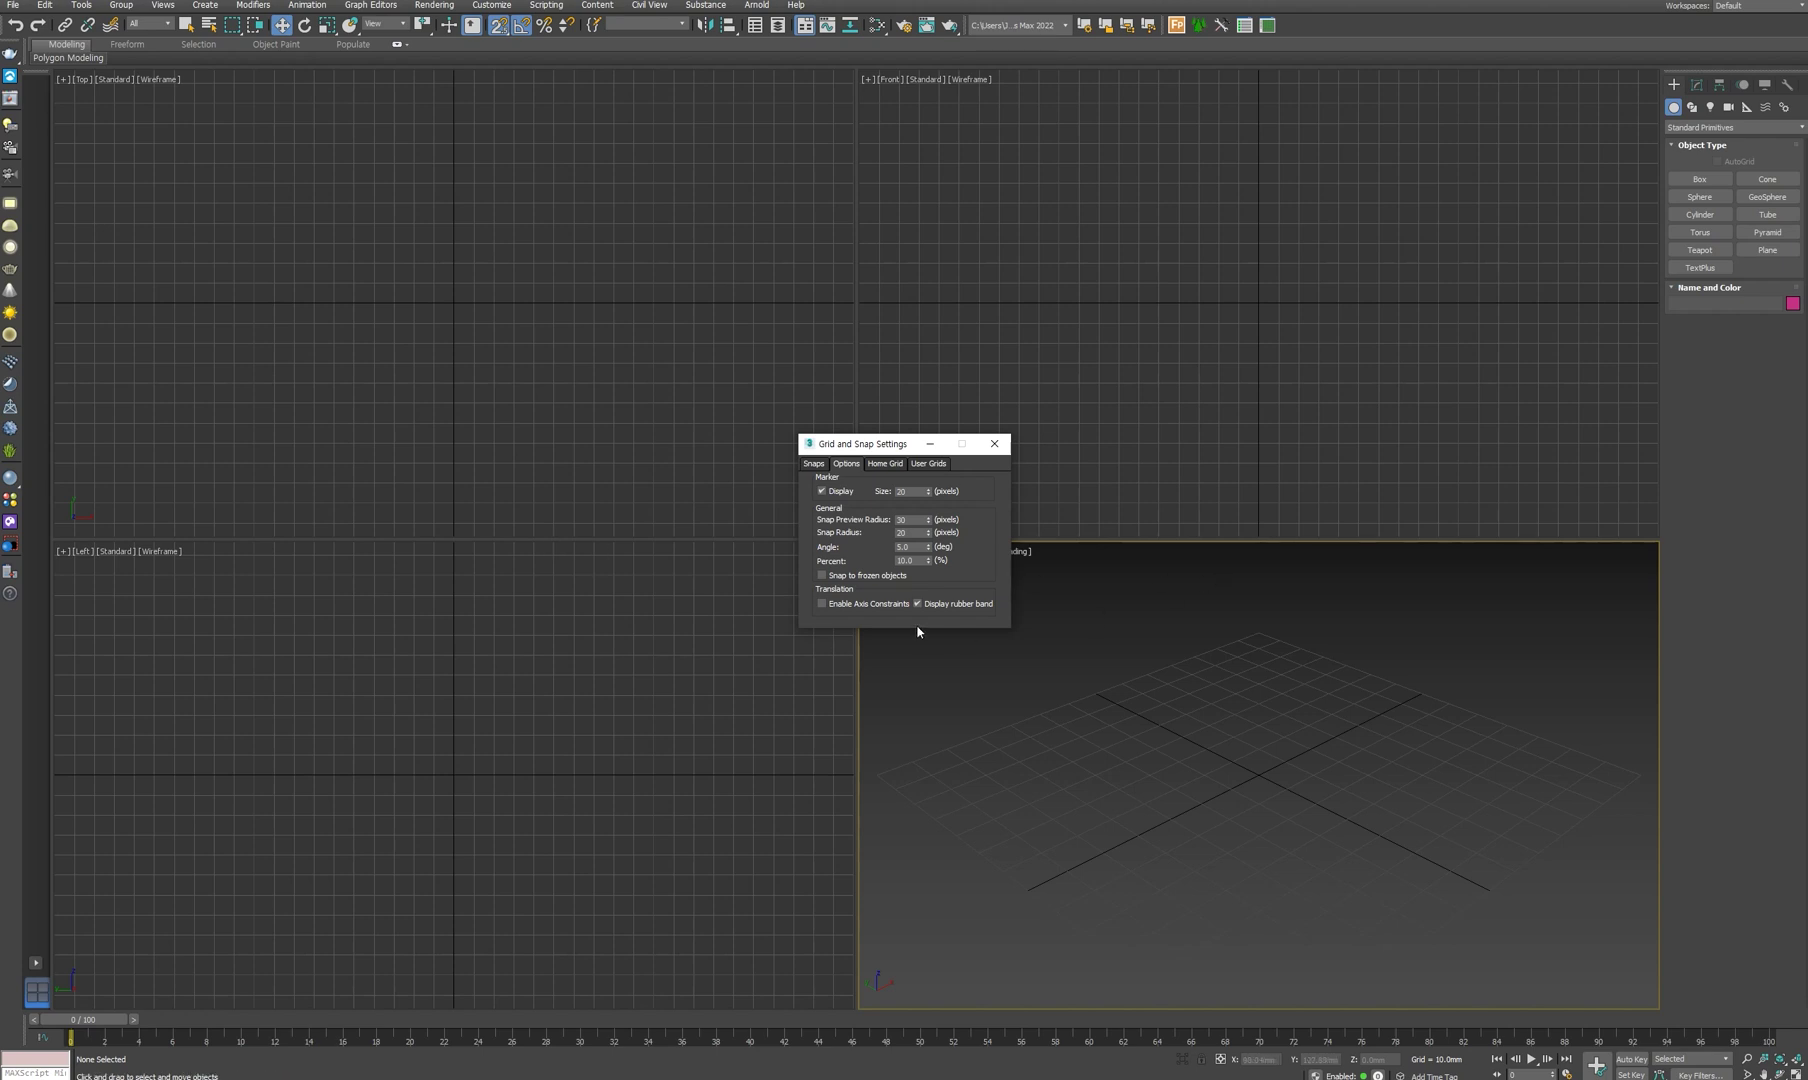
{"action": "left_click", "coordinate": [823, 576]}
{"action": "left_click", "coordinate": [822, 604]}
{"action": "left_click", "coordinate": [990, 445]}
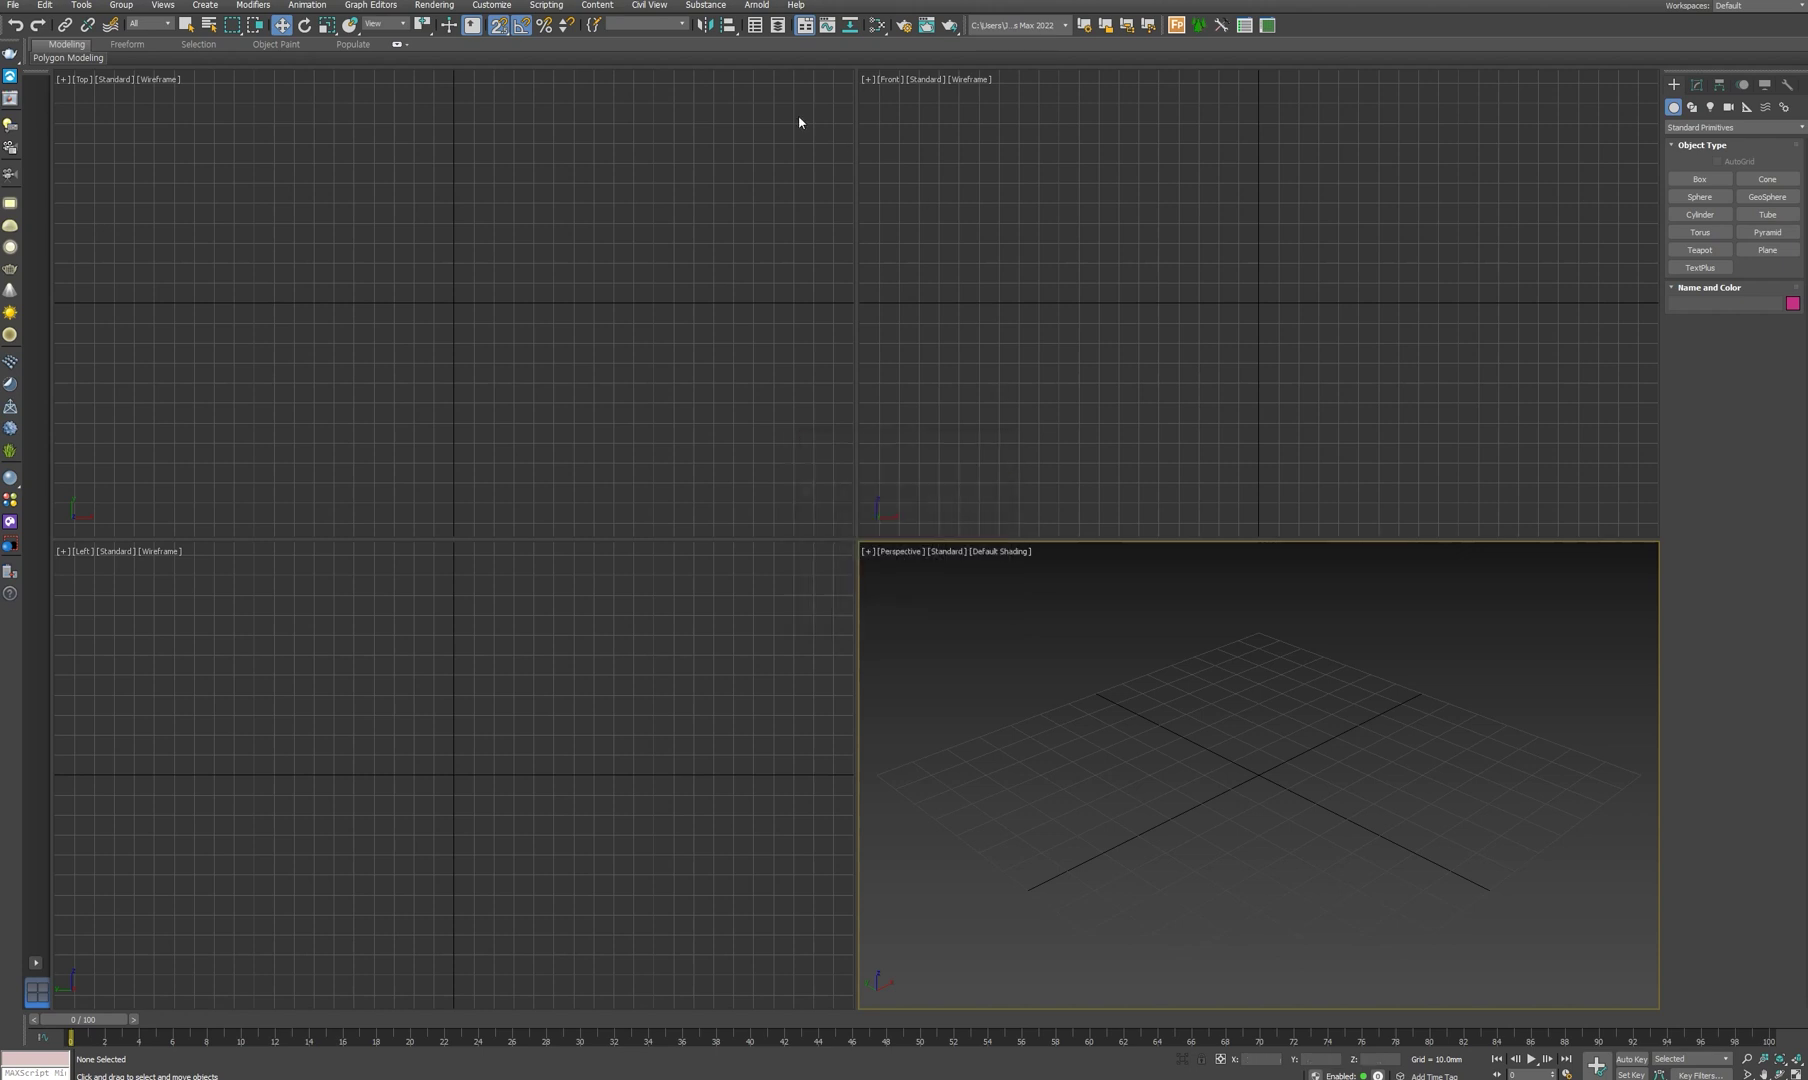
{"action": "left_click", "coordinate": [876, 27]}
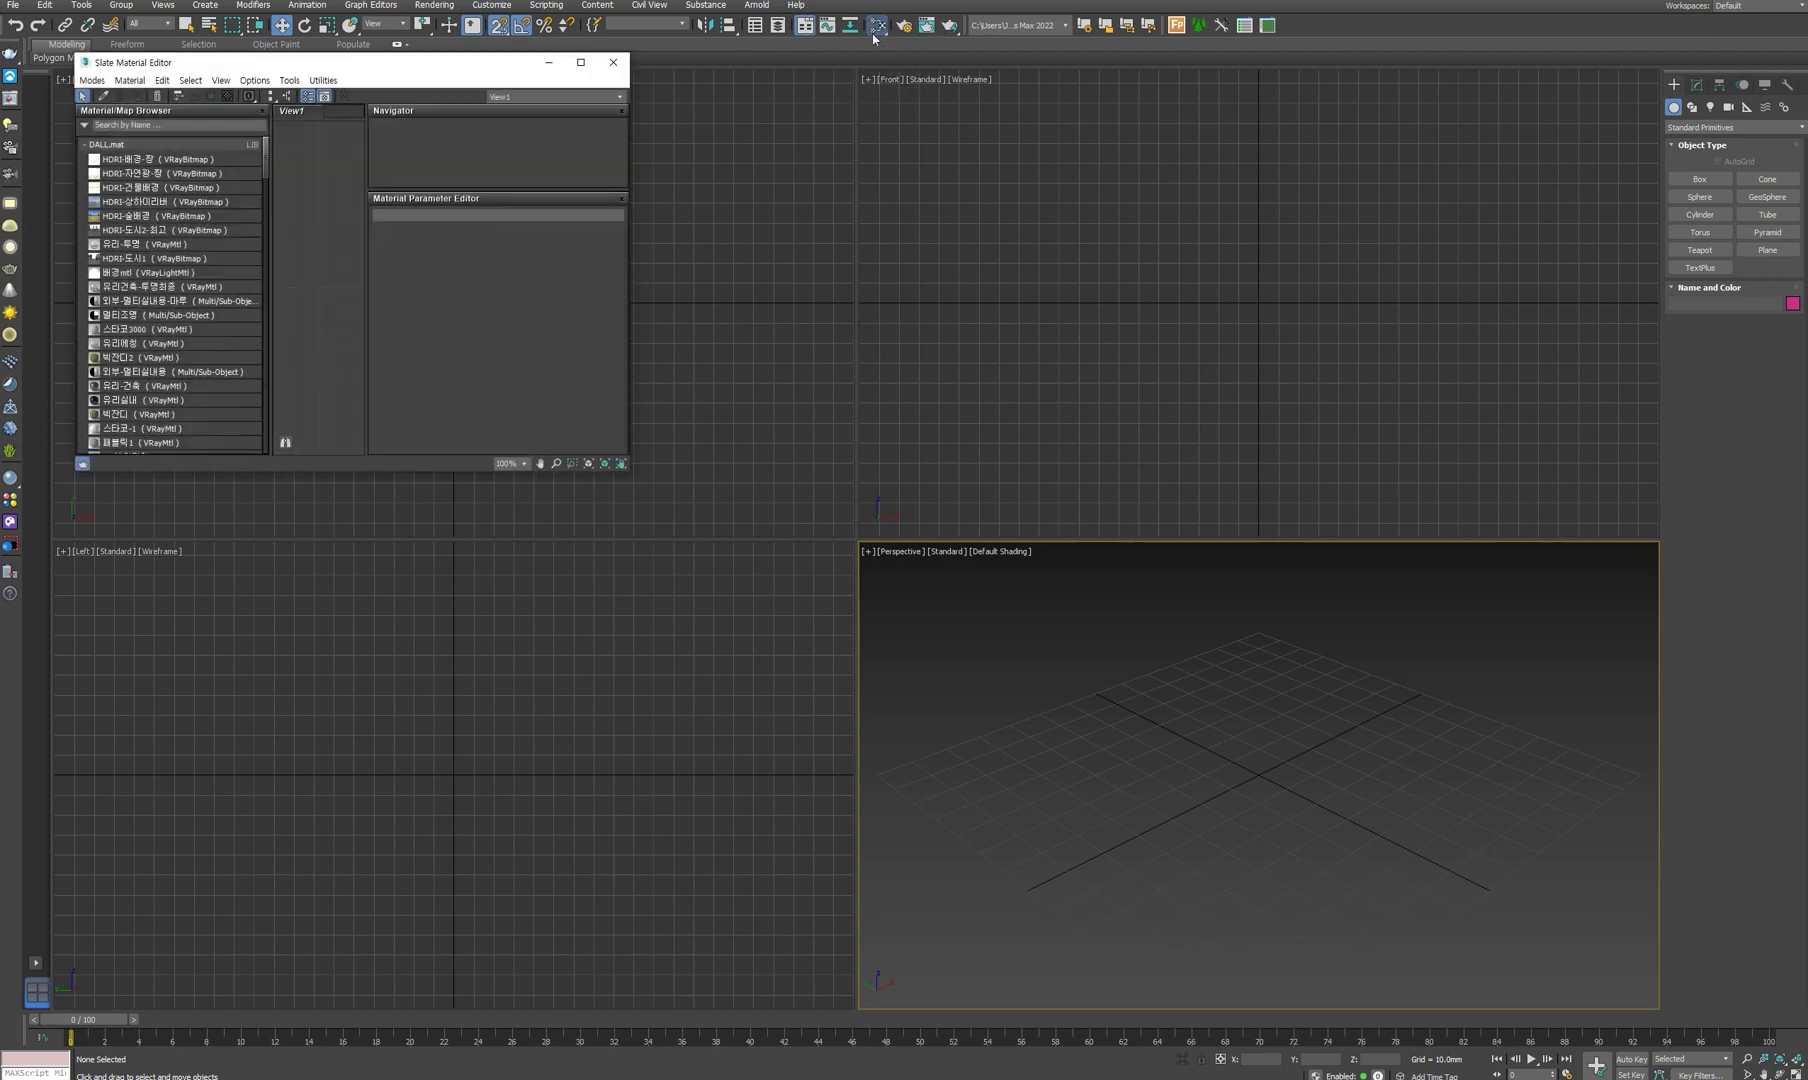
{"action": "mouse_move", "coordinate": [629, 470]}
{"action": "left_mouse_down"}
{"action": "mouse_move", "coordinate": [1141, 797]}
{"action": "mouse_move", "coordinate": [1122, 797]}
{"action": "left_mouse_up"}
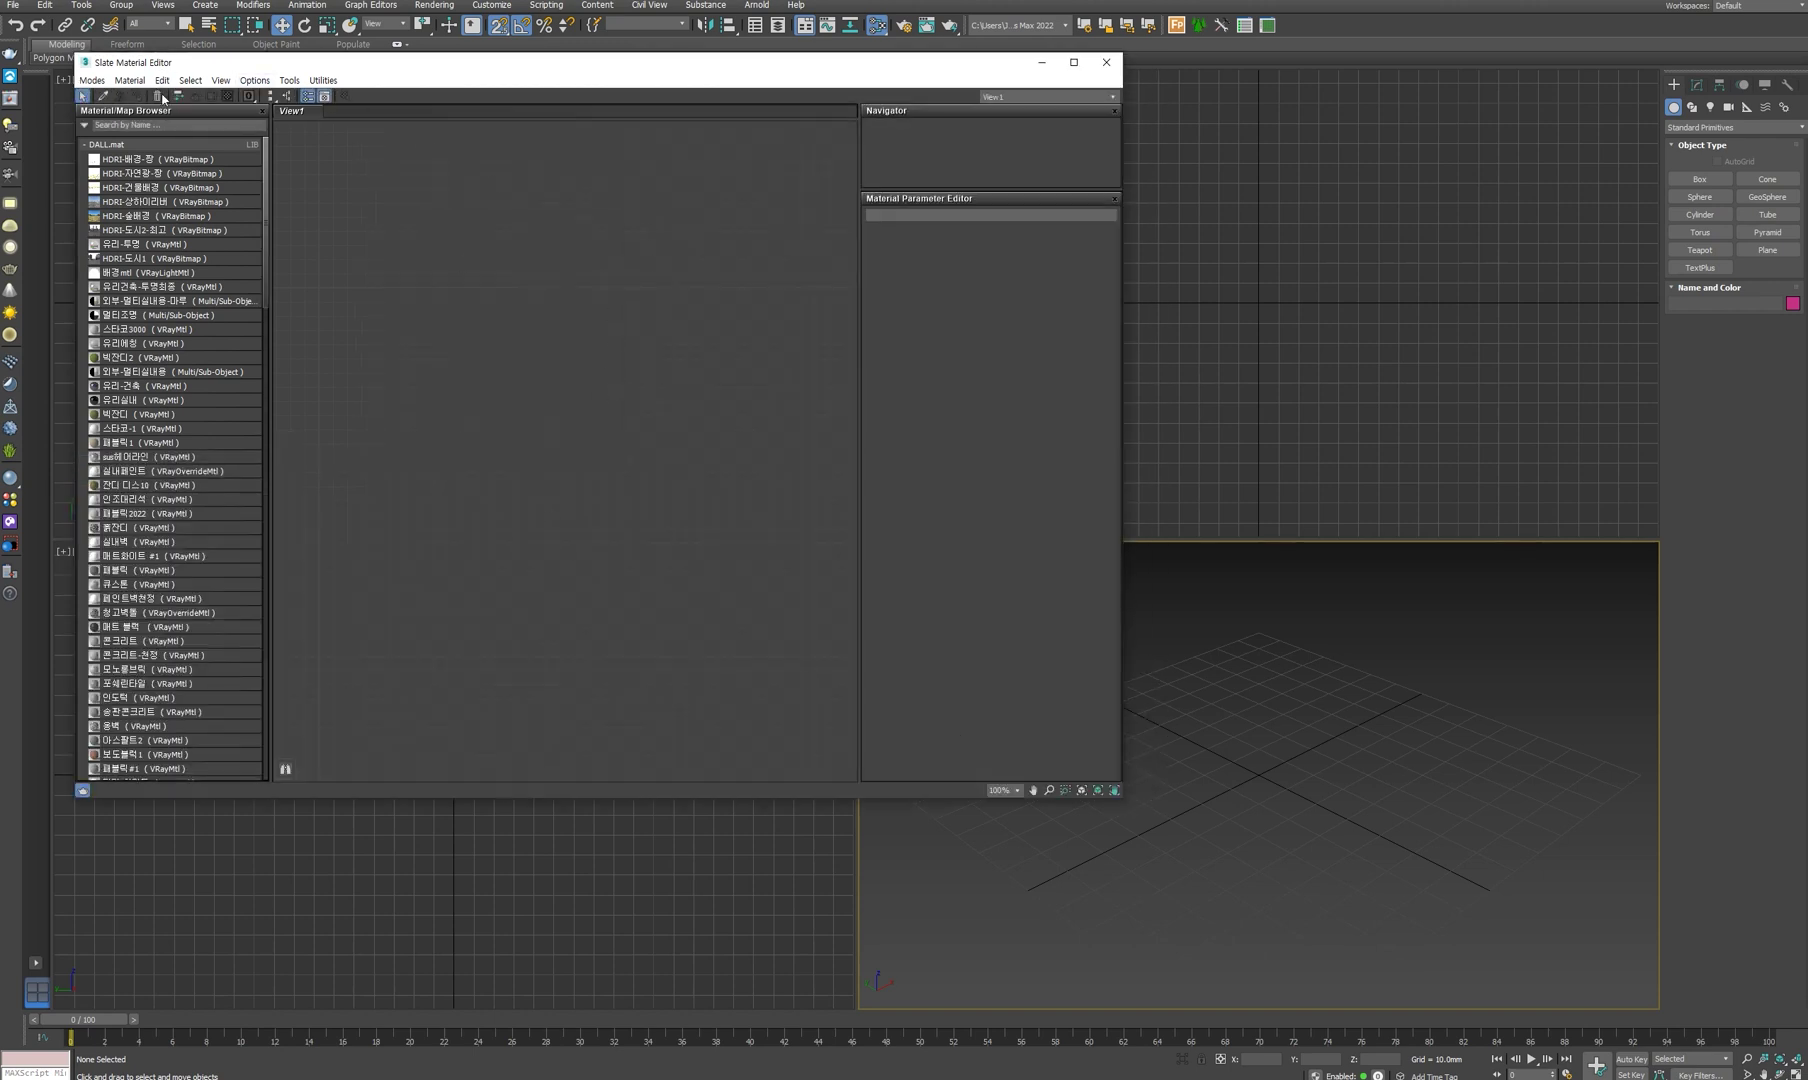
{"action": "left_click", "coordinate": [177, 104]}
{"action": "left_click", "coordinate": [179, 97]}
- Close the Material Editor and load the 1-테스트 render preset for a custom 1500 × 1061 output
{"action": "left_click", "coordinate": [1107, 64]}
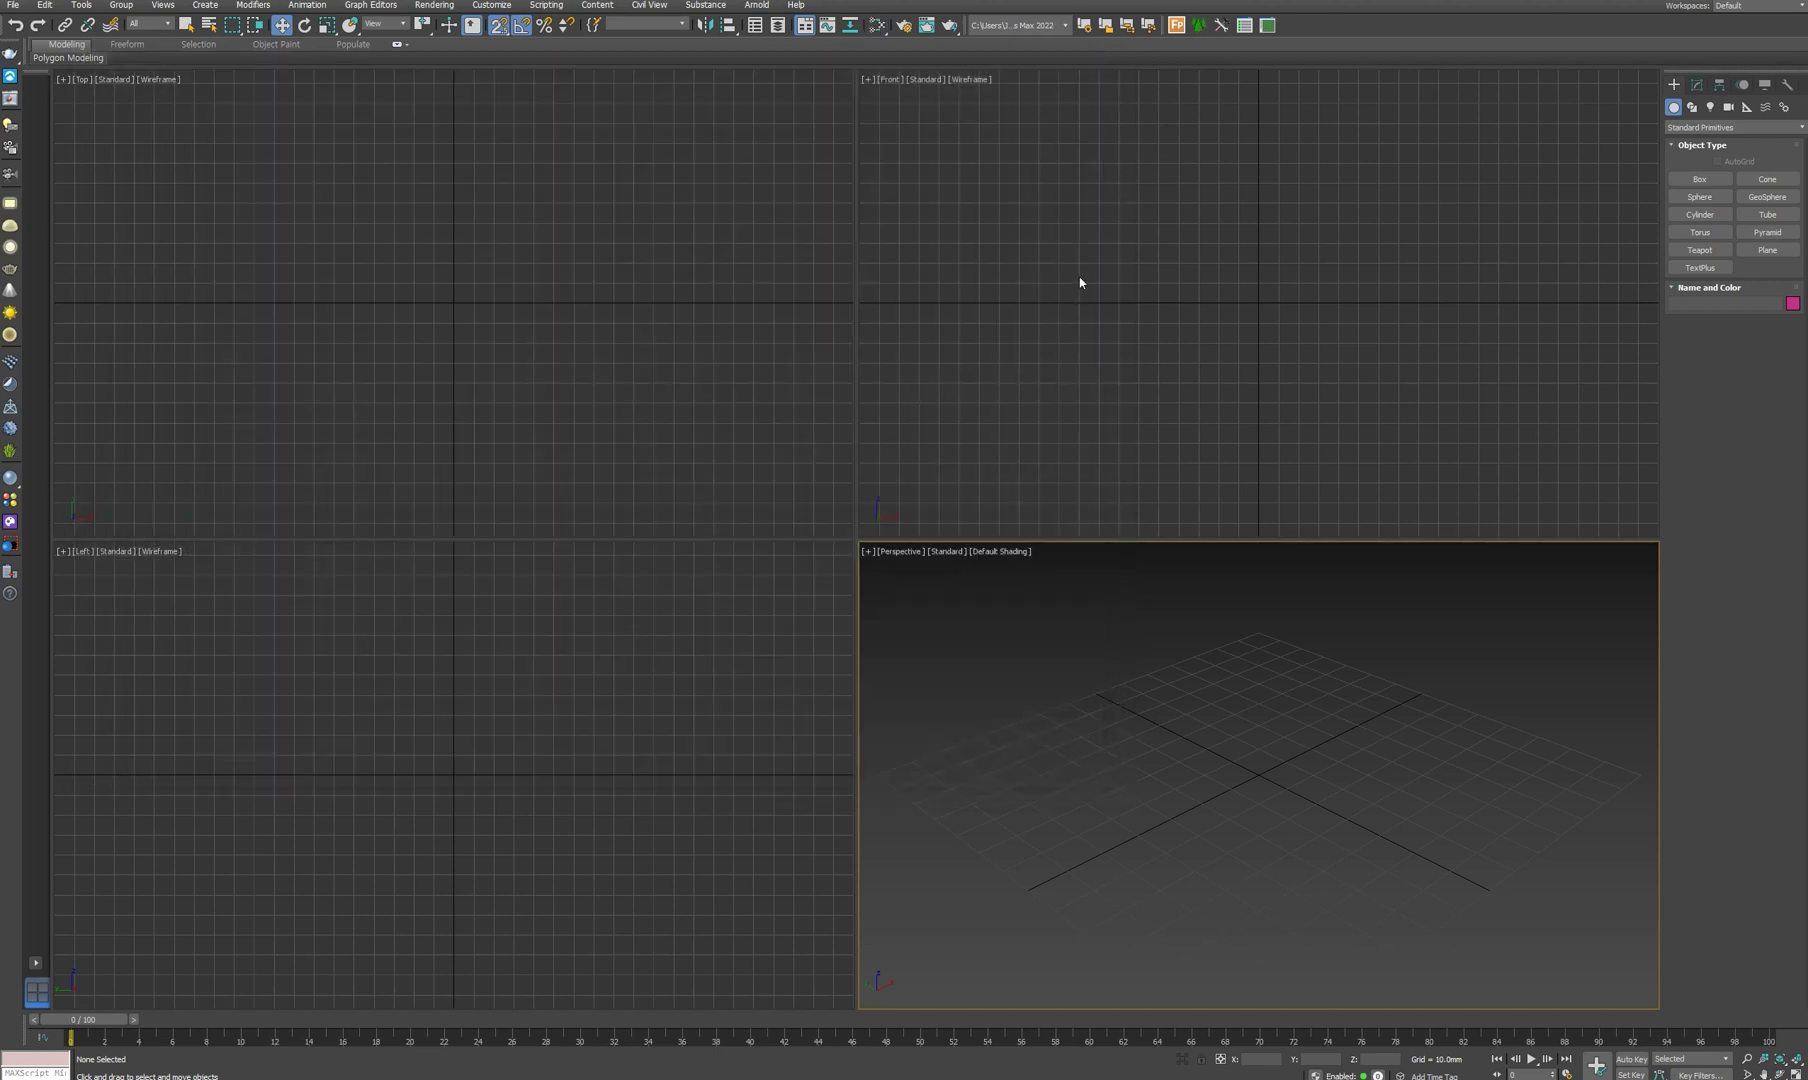
{"action": "left_click", "coordinate": [904, 25]}
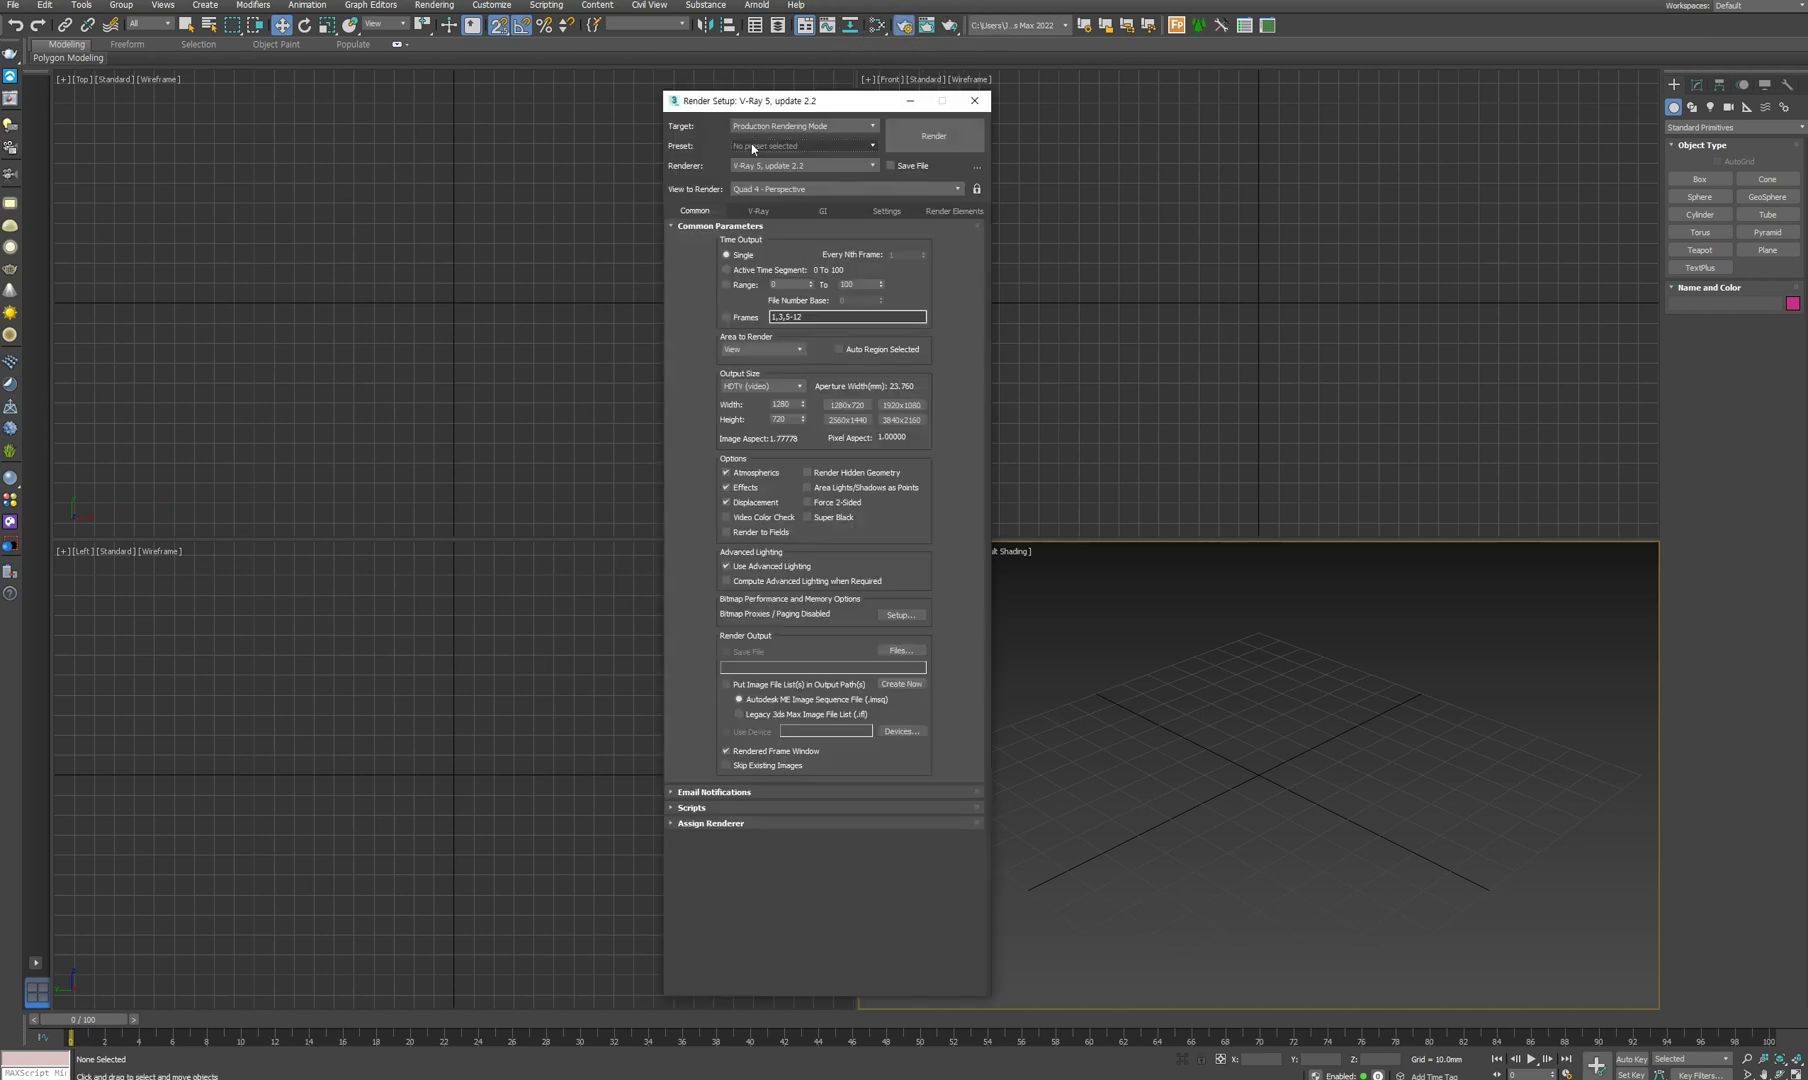
{"action": "left_click", "coordinate": [752, 147]}
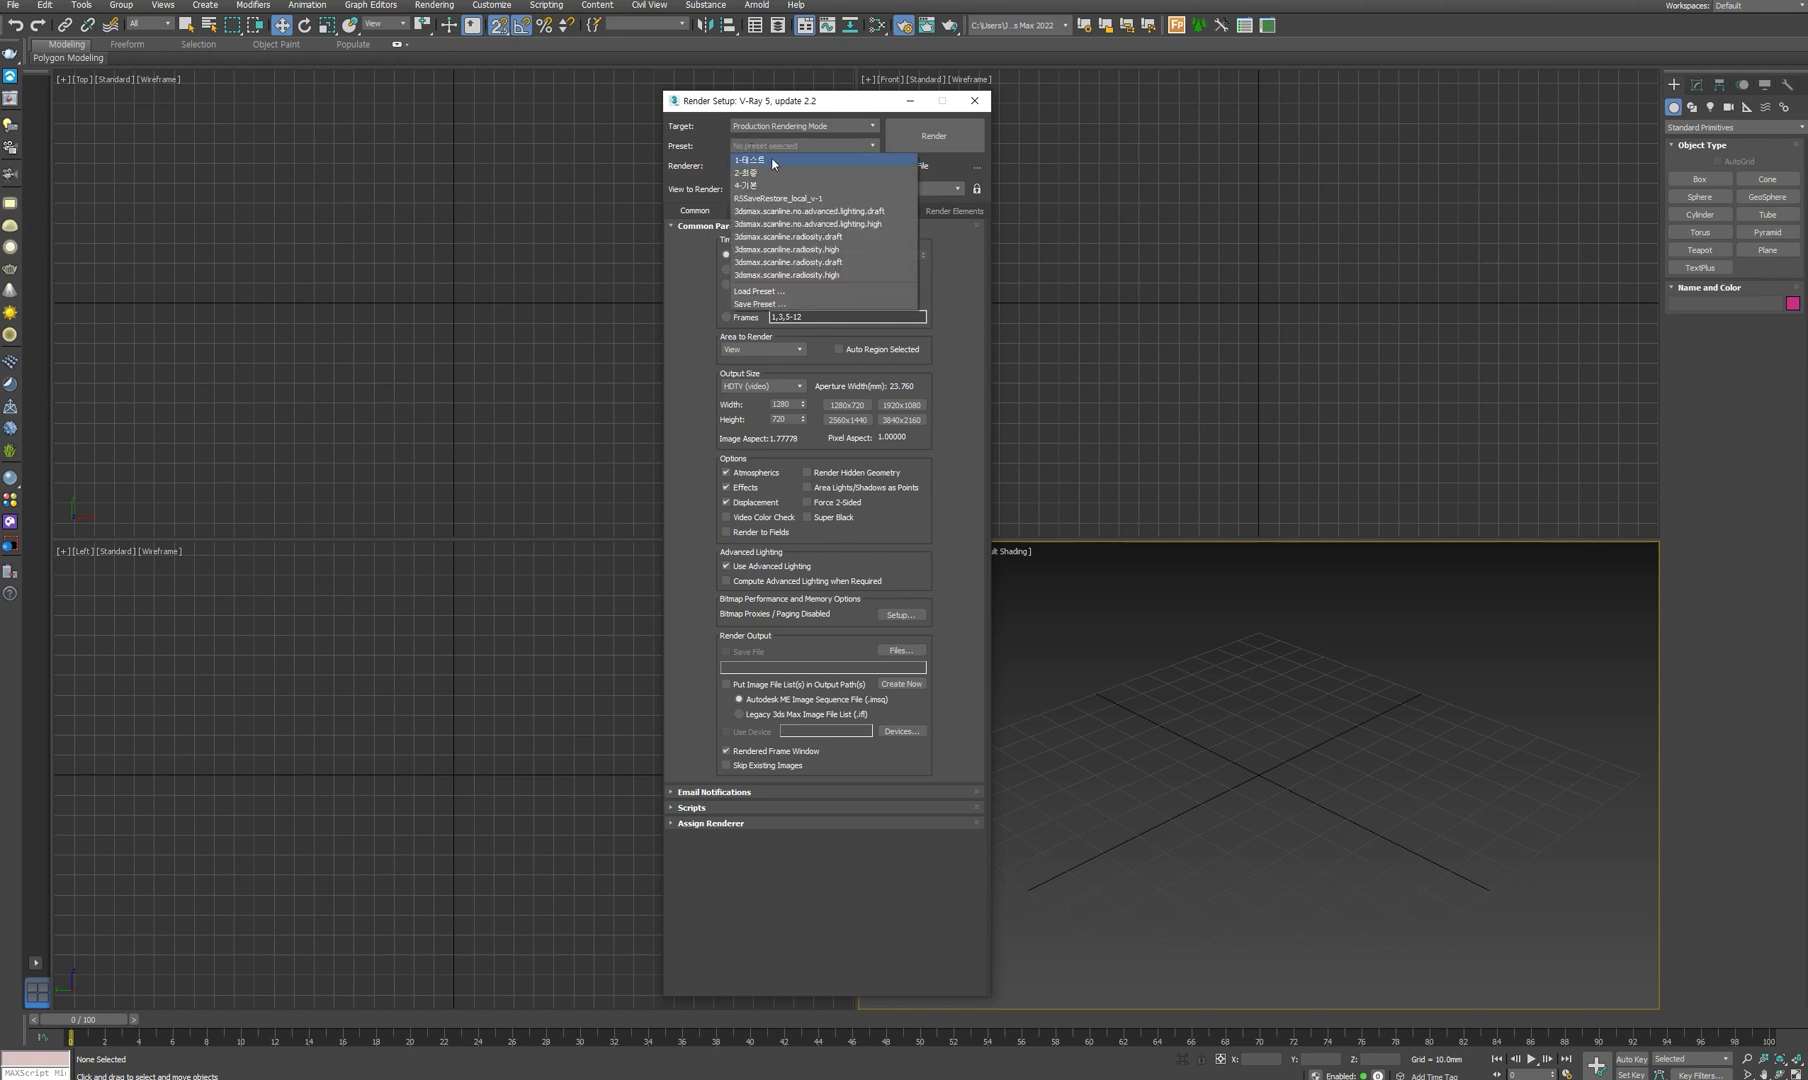
{"action": "left_click", "coordinate": [767, 162]}
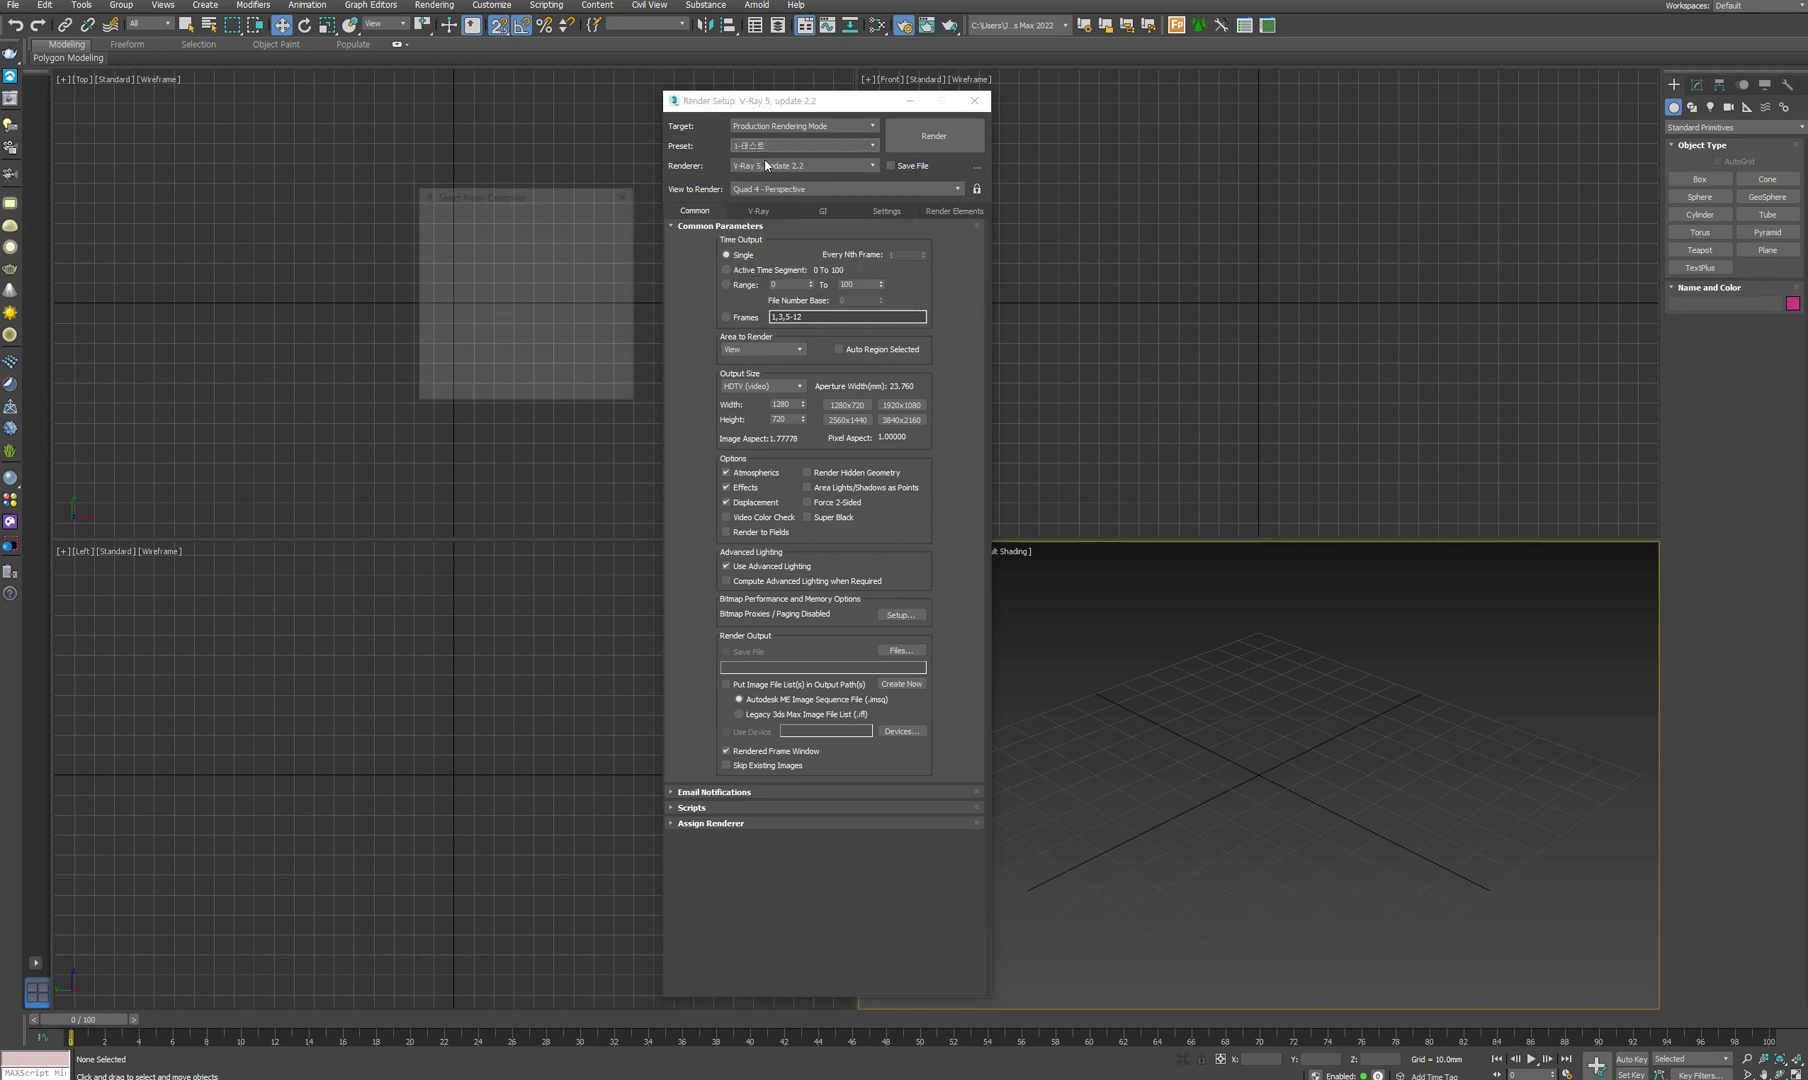
{"action": "left_click", "coordinate": [548, 389]}
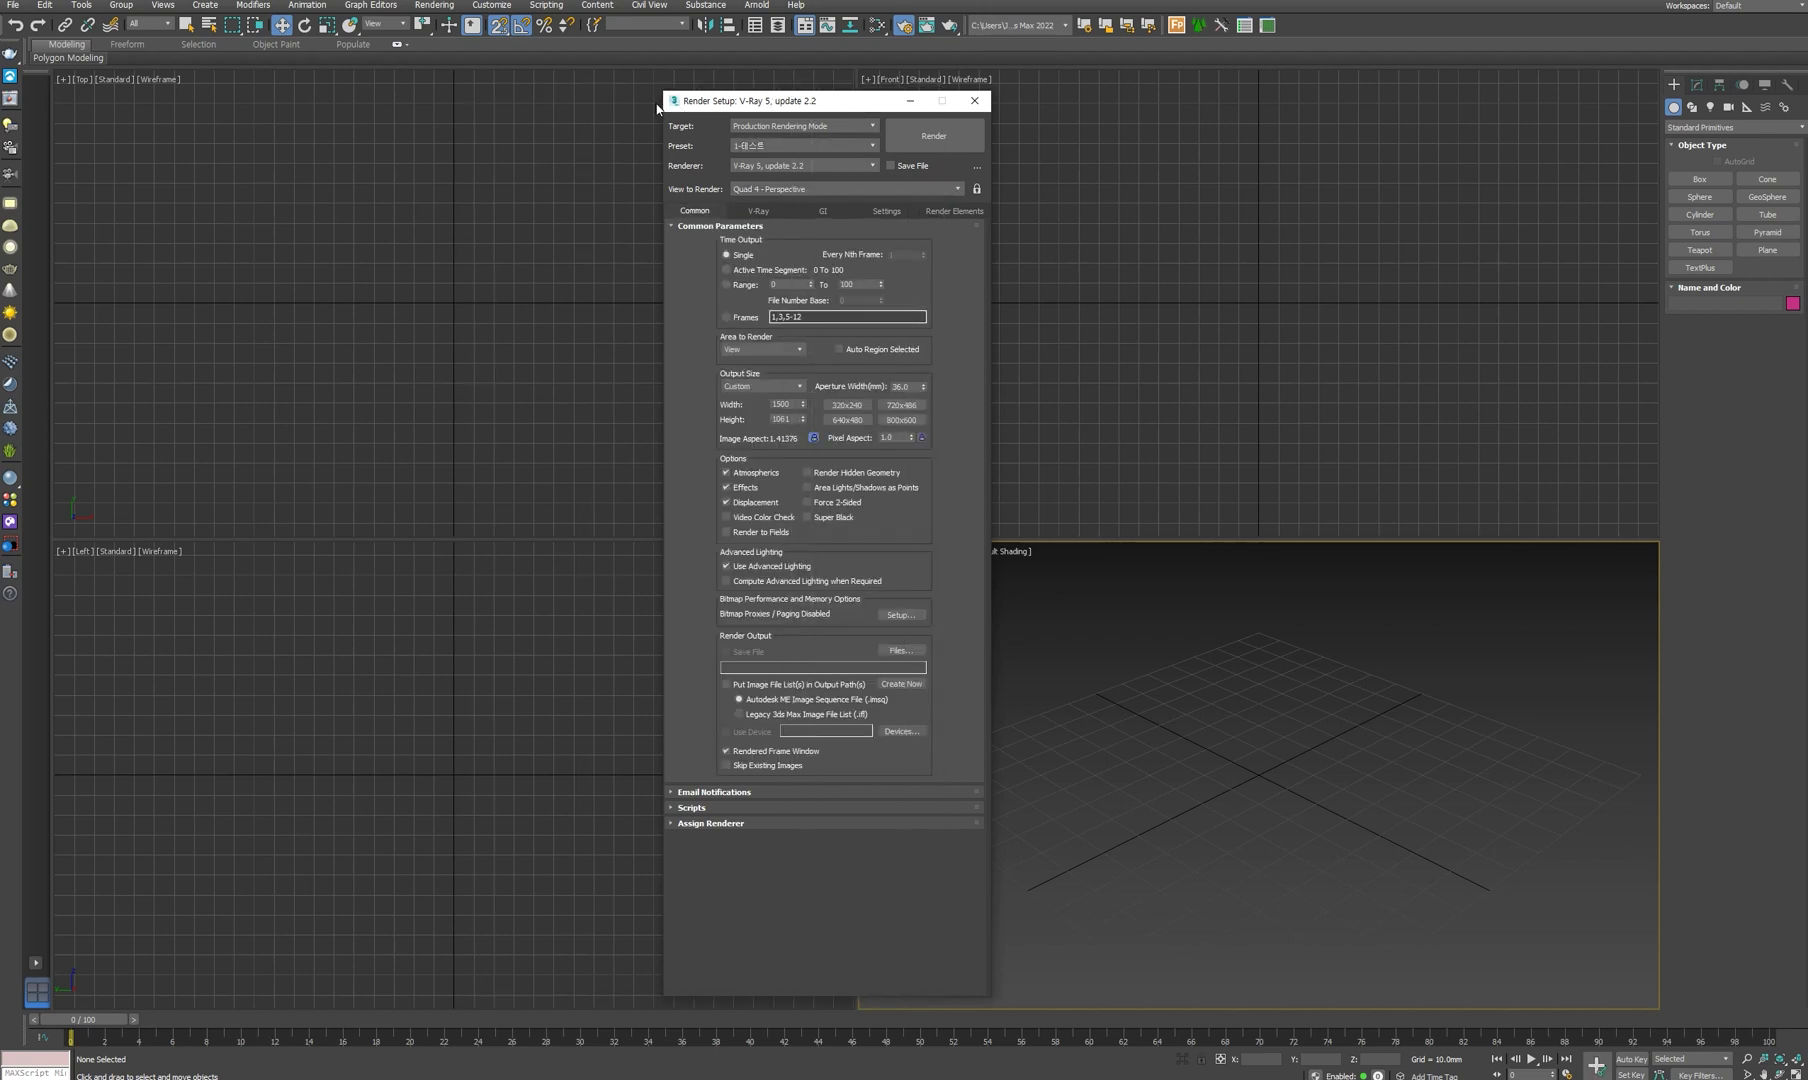
{"action": "left_click_drag", "start_coordinate": [657, 107], "coordinate": [454, 107]}
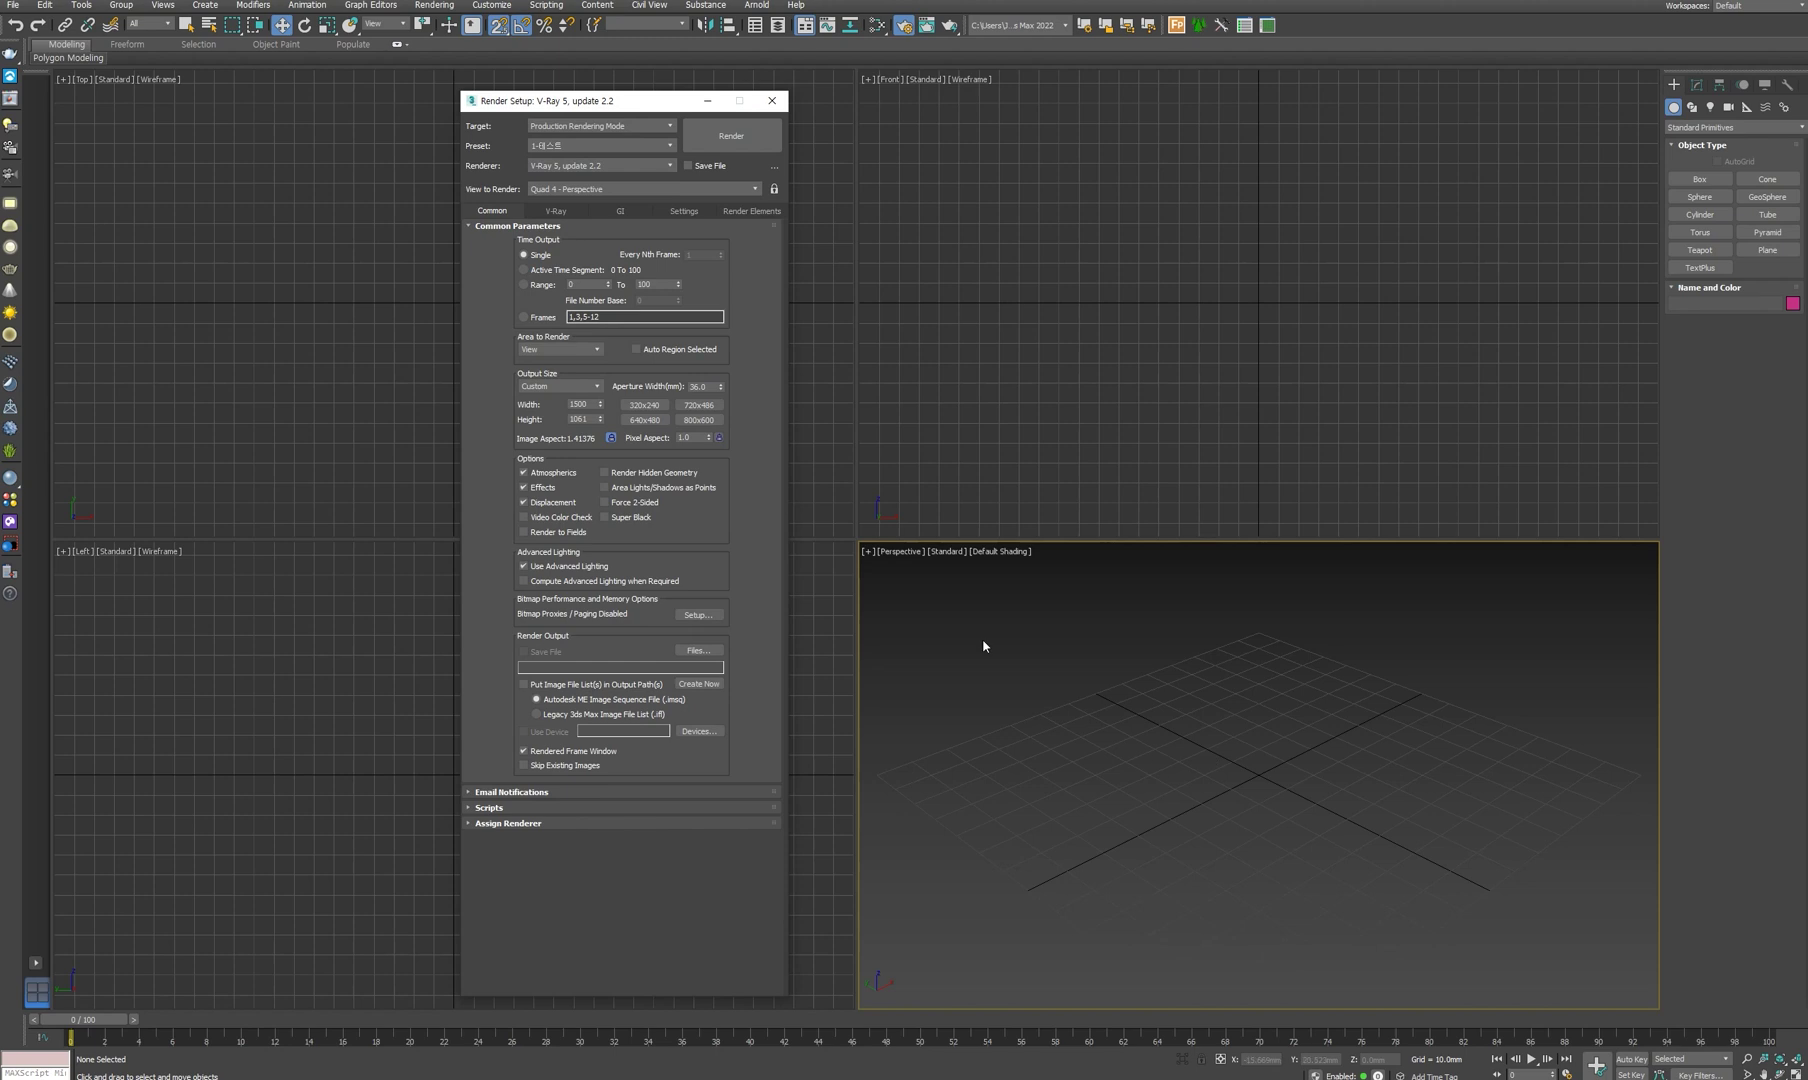
{"action": "left_click", "coordinate": [898, 553]}
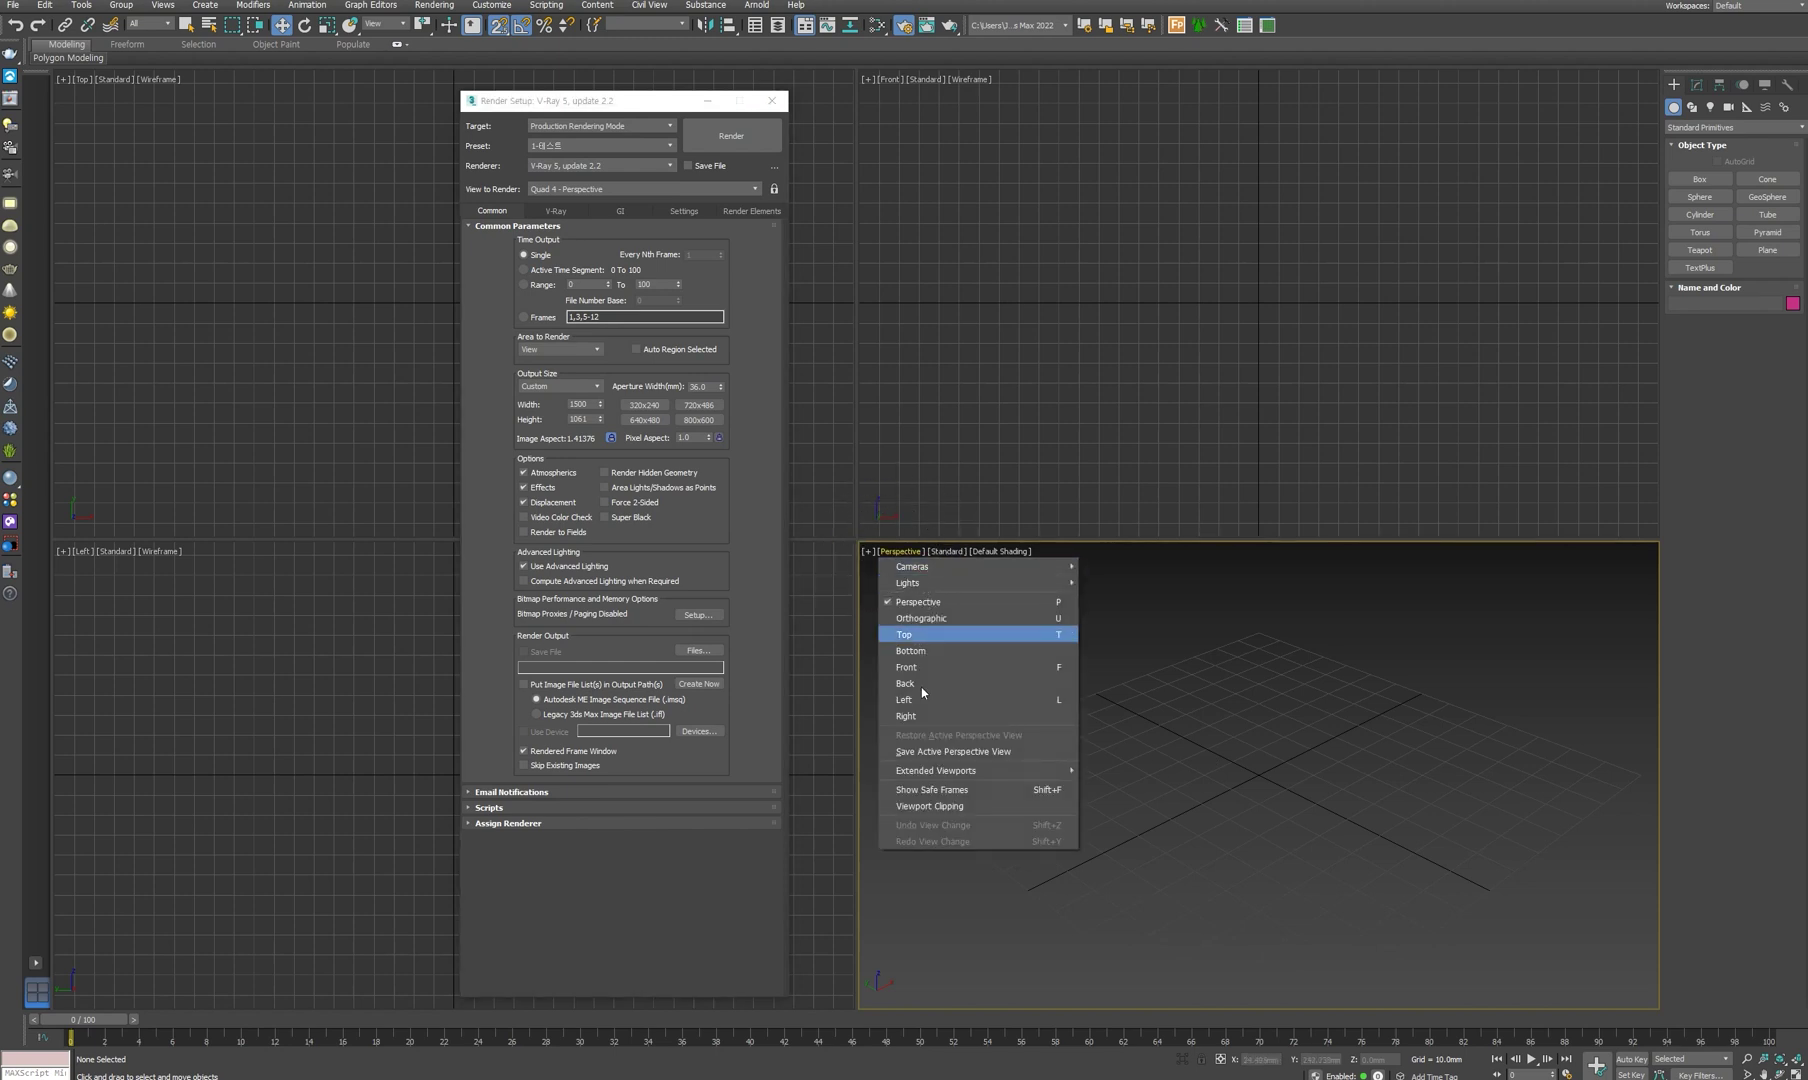
- Show Safe Frames and enable Viewport Clipping in the Perspective view, adjusting the clipping range
{"action": "left_click", "coordinate": [941, 790]}
{"action": "left_click", "coordinate": [583, 404]}
{"action": "key", "text": "Return"}
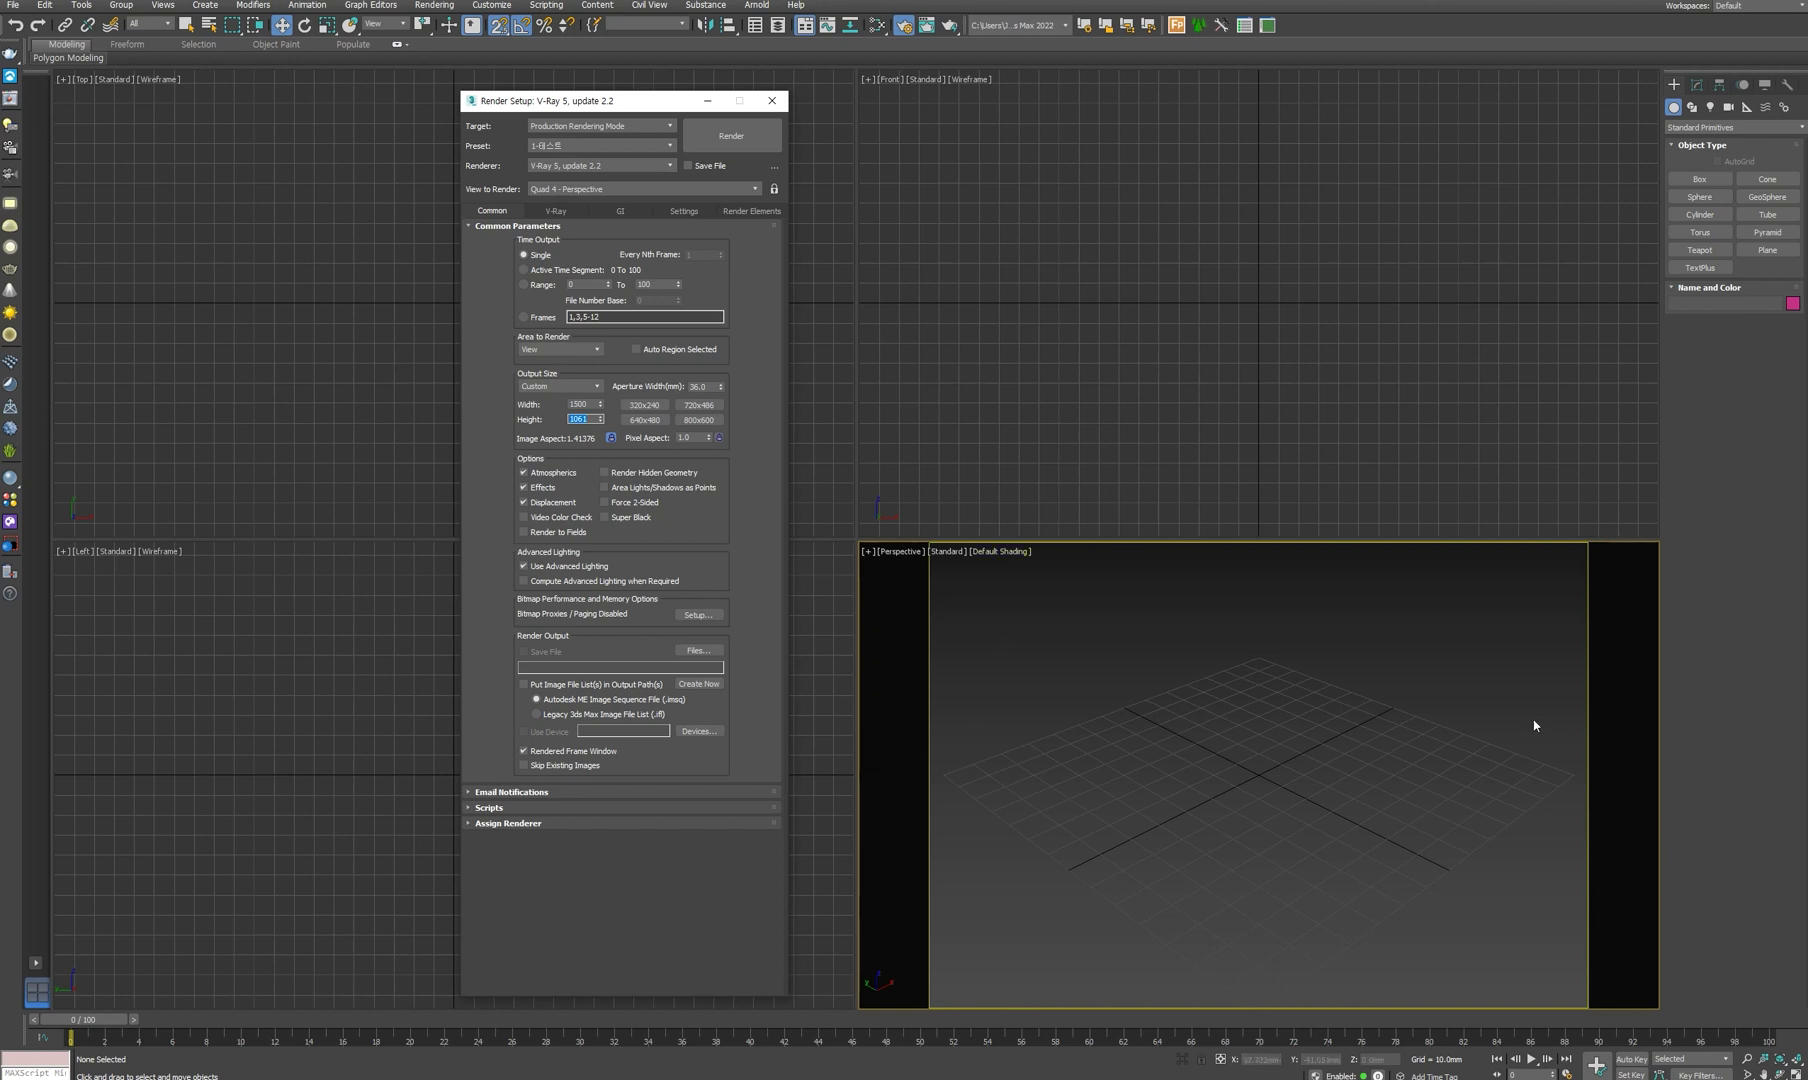
{"action": "left_click", "coordinate": [906, 552]}
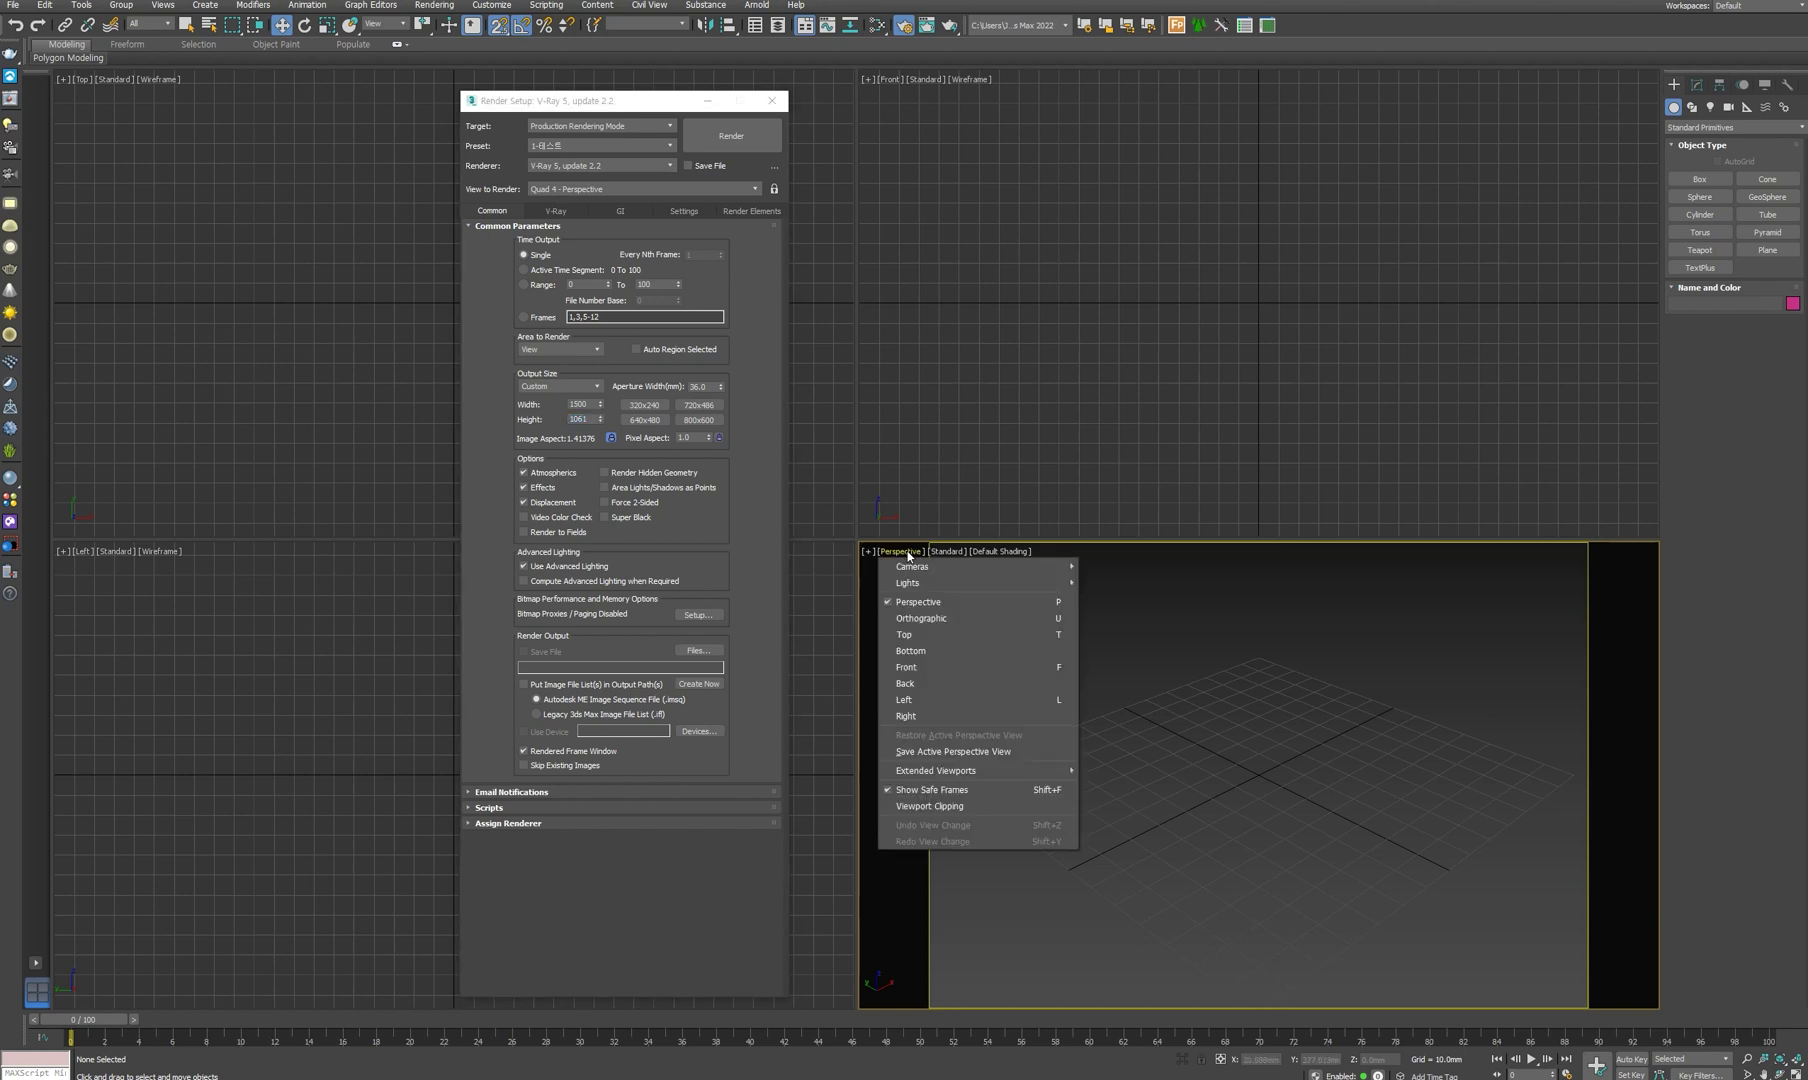
{"action": "left_click", "coordinate": [953, 808]}
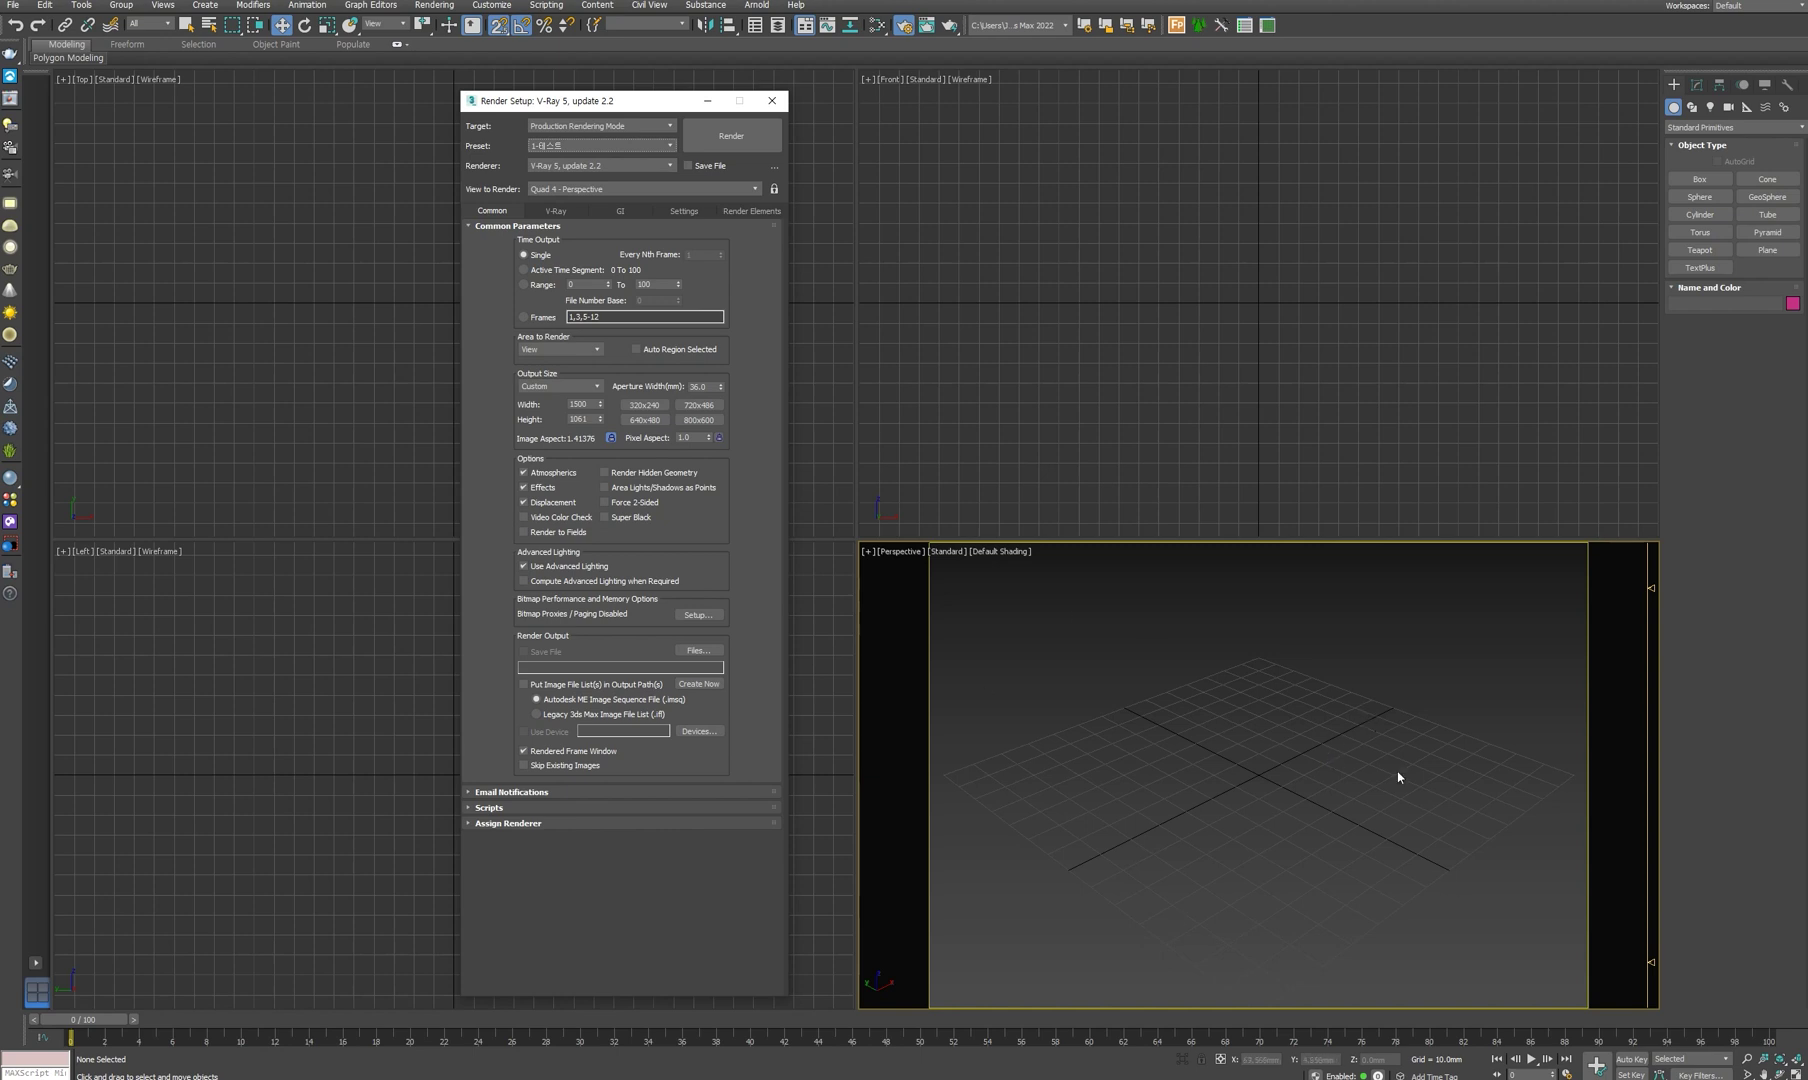
{"action": "mouse_move", "coordinate": [1651, 962]}
{"action": "left_mouse_down"}
{"action": "mouse_move", "coordinate": [1664, 848]}
{"action": "mouse_move", "coordinate": [1665, 961]}
{"action": "left_mouse_up"}
- Set the Perspective viewport's Default Lights to 2 Default Lights in Per-View Presets
{"action": "left_click", "coordinate": [902, 553]}
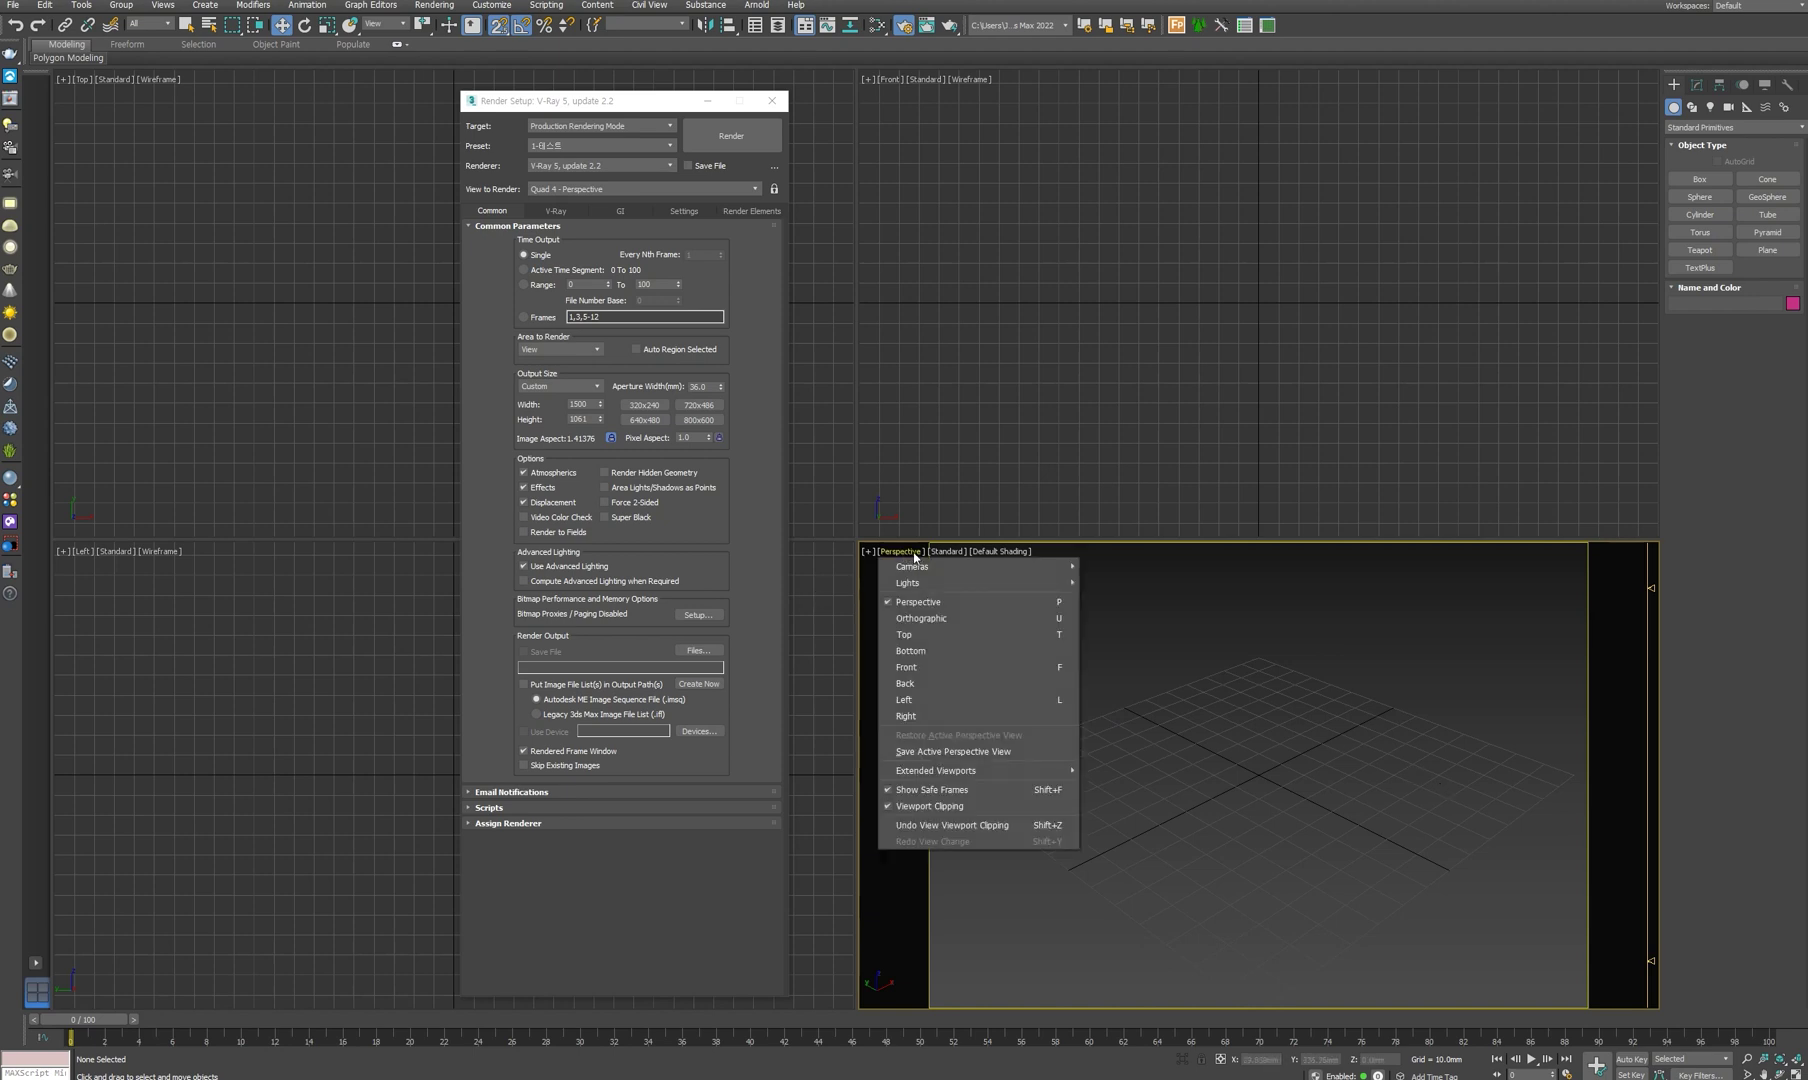
{"action": "left_click", "coordinate": [945, 557]}
{"action": "left_click", "coordinate": [946, 558]}
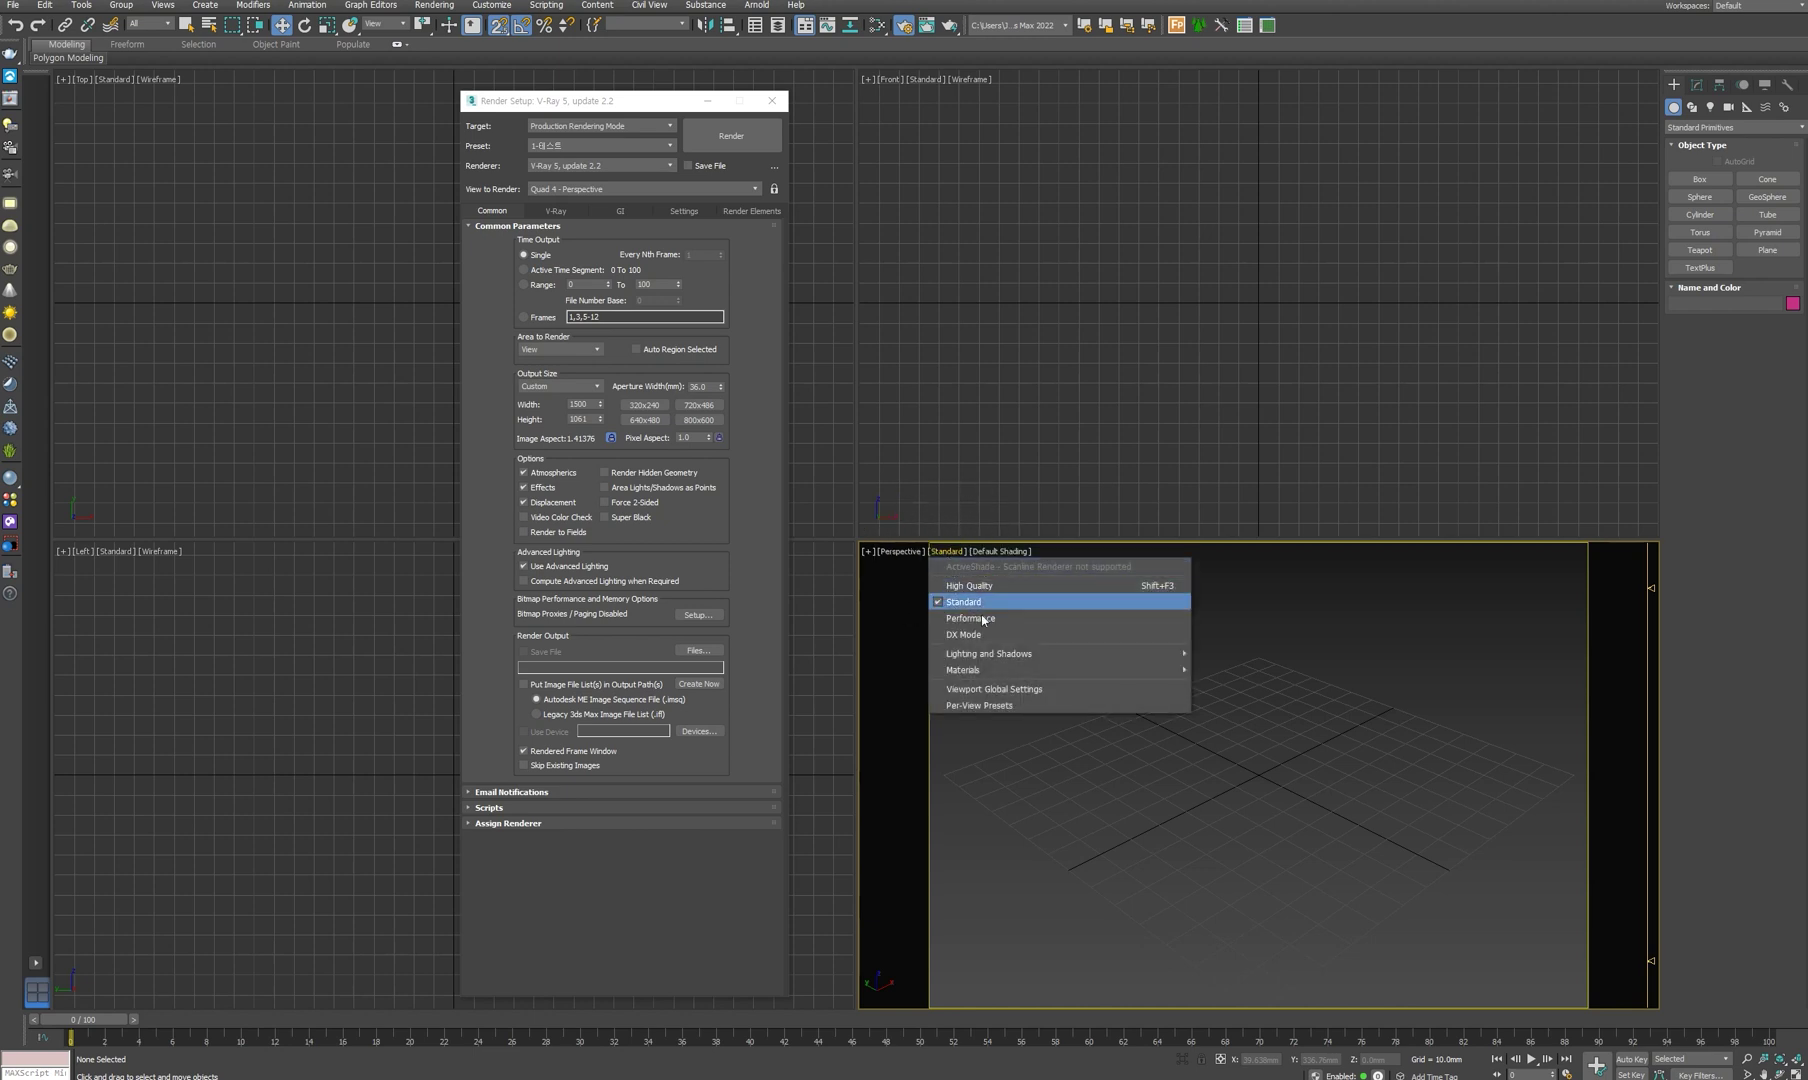
{"action": "left_click", "coordinate": [986, 705]}
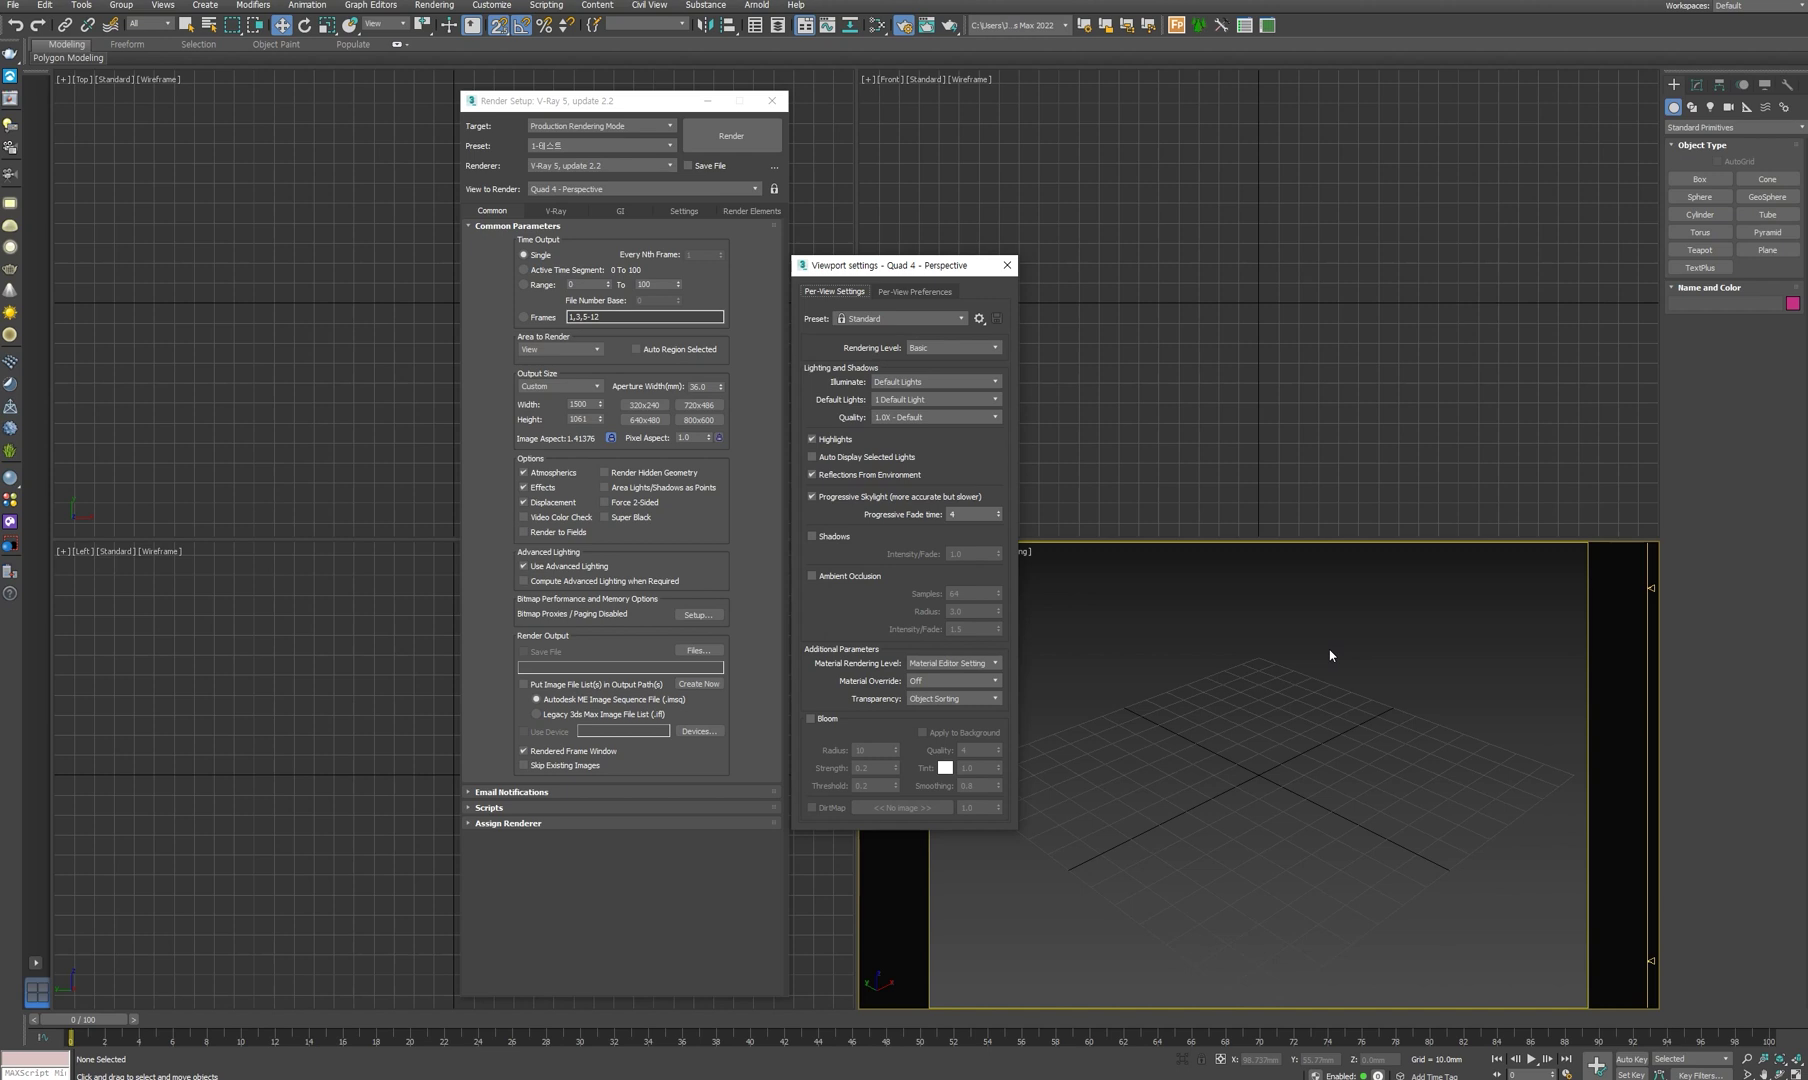
{"action": "left_click", "coordinate": [886, 400]}
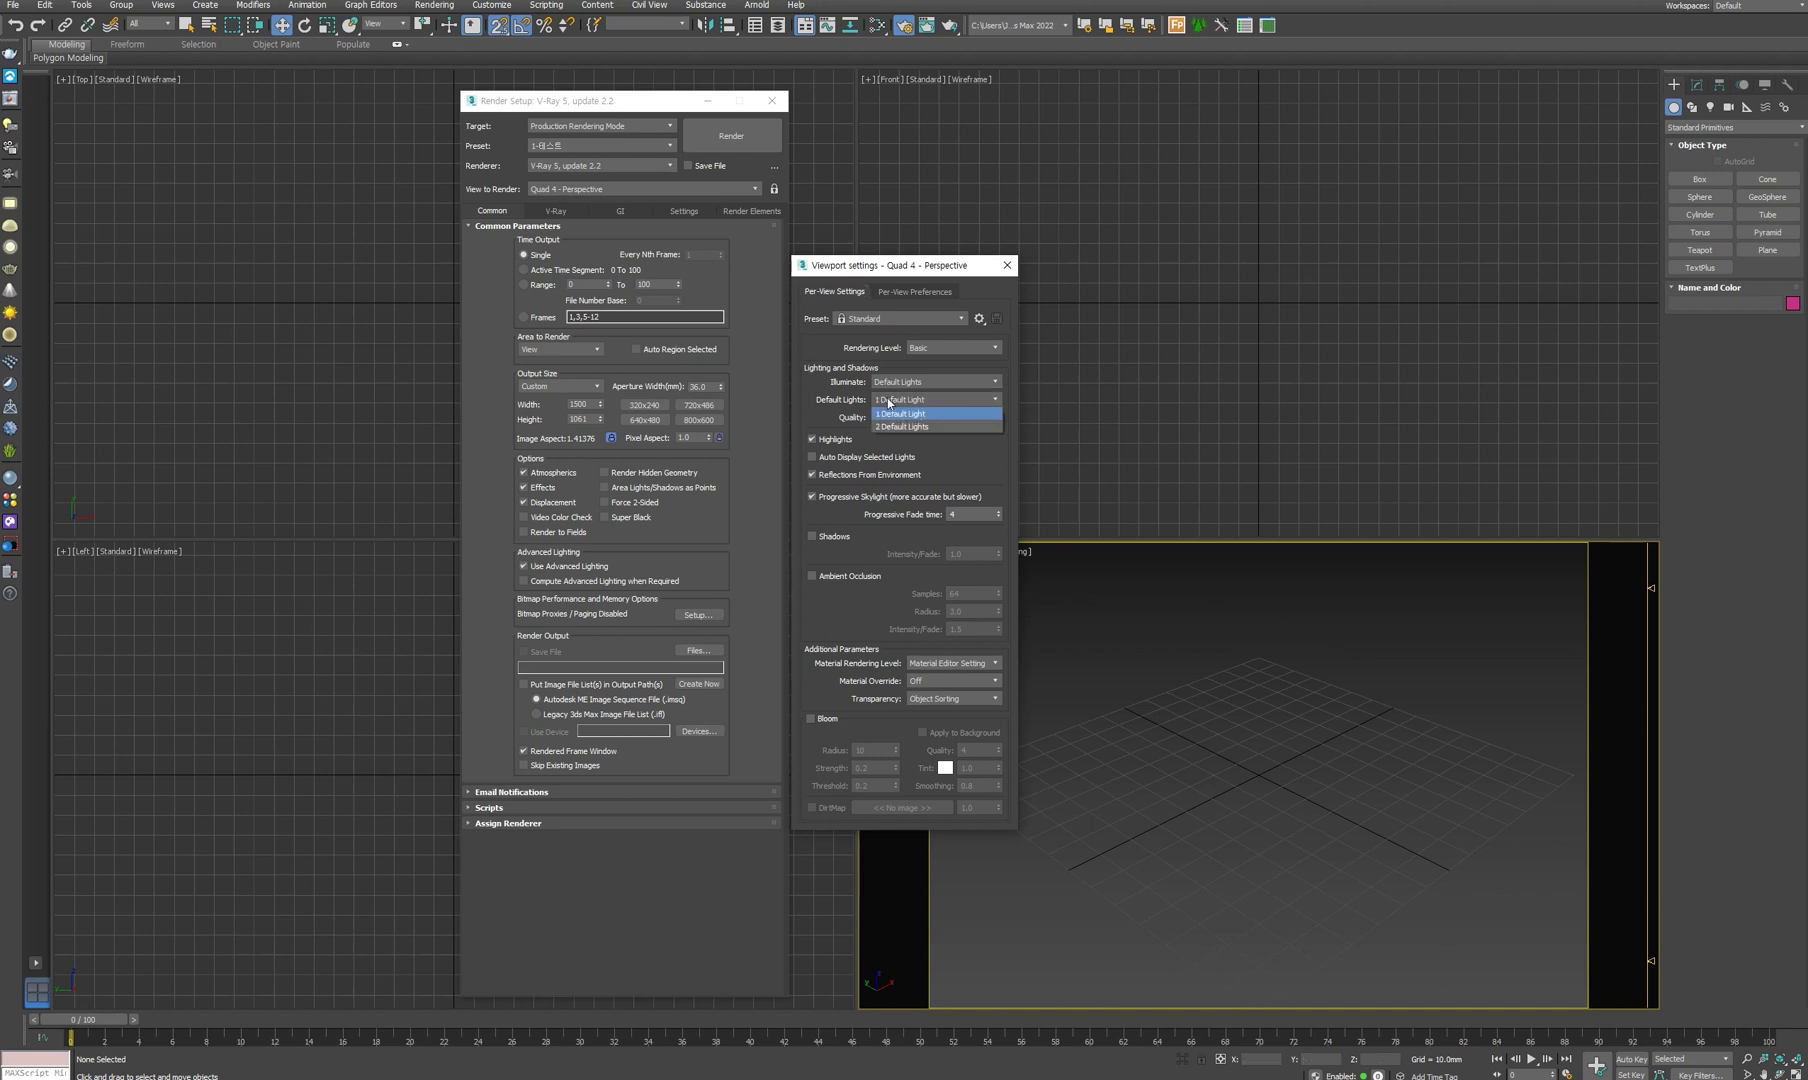
{"action": "left_click", "coordinate": [898, 422]}
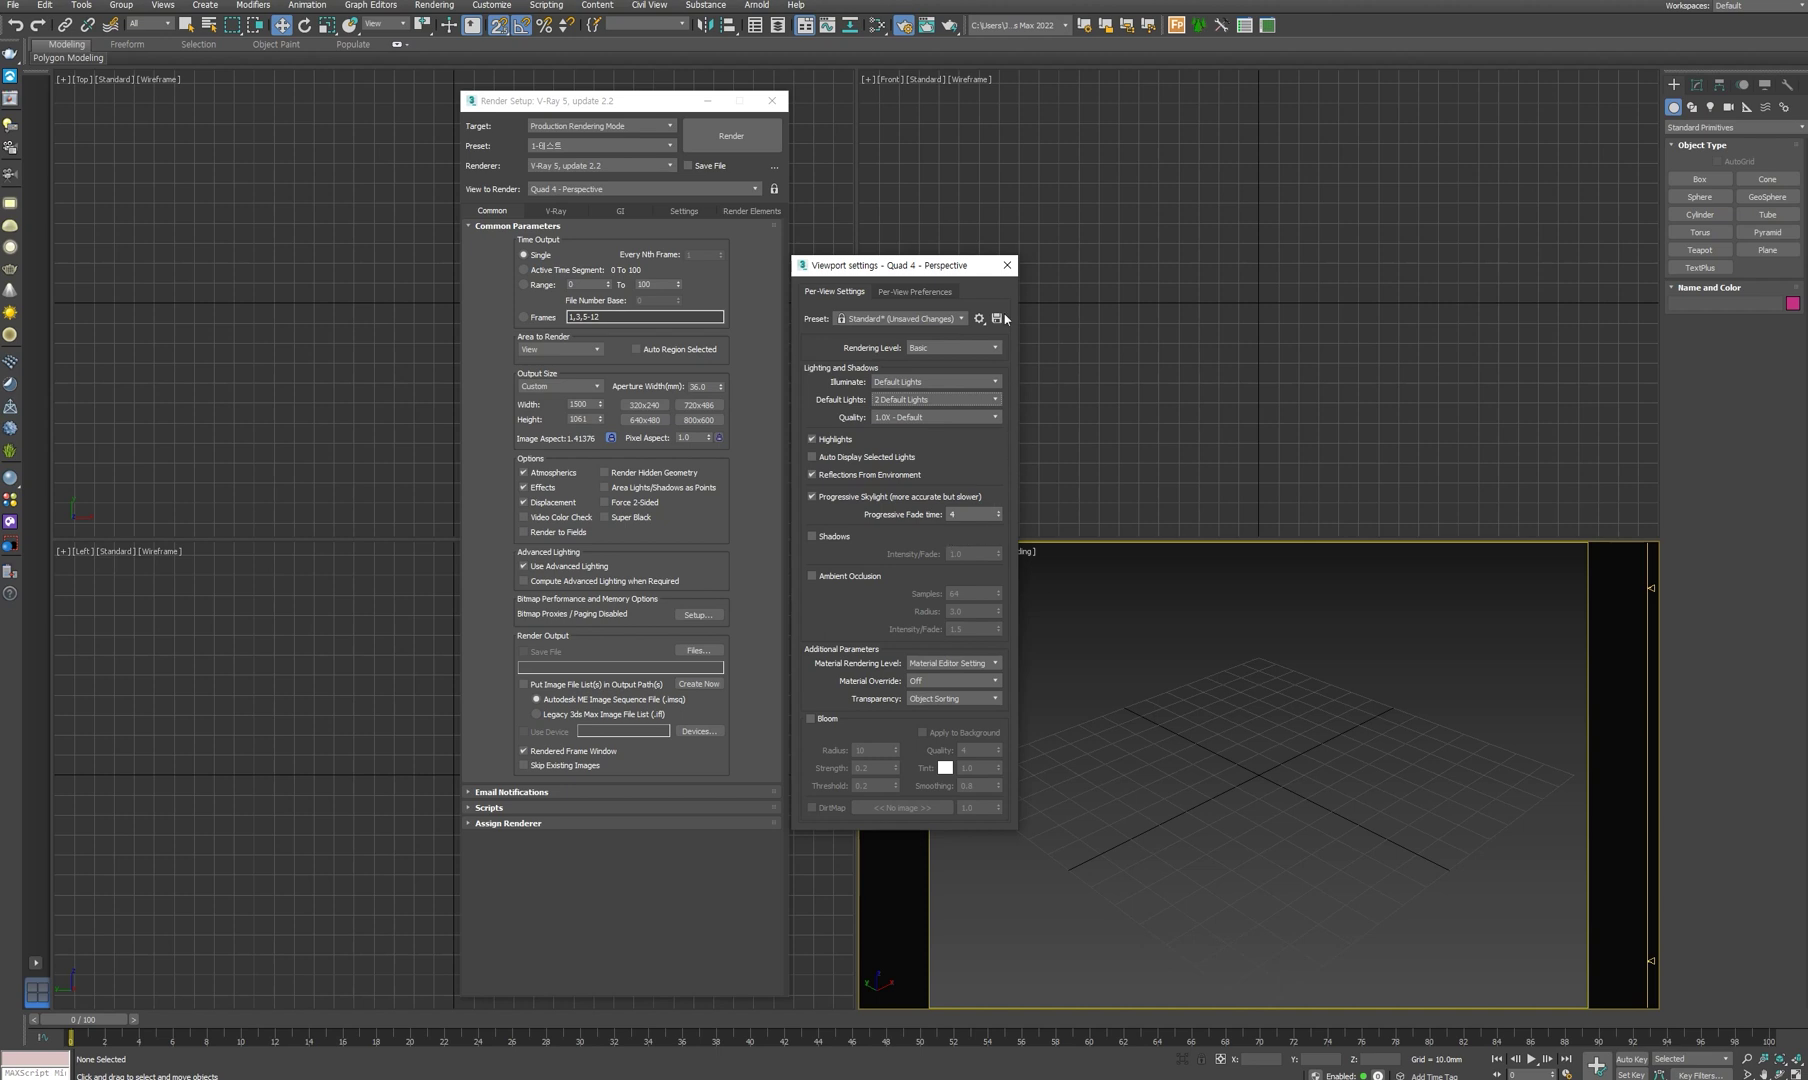
- Close the Viewport Settings and Render Setup dialogs and drag the command panel wider
{"action": "left_click", "coordinate": [1007, 267]}
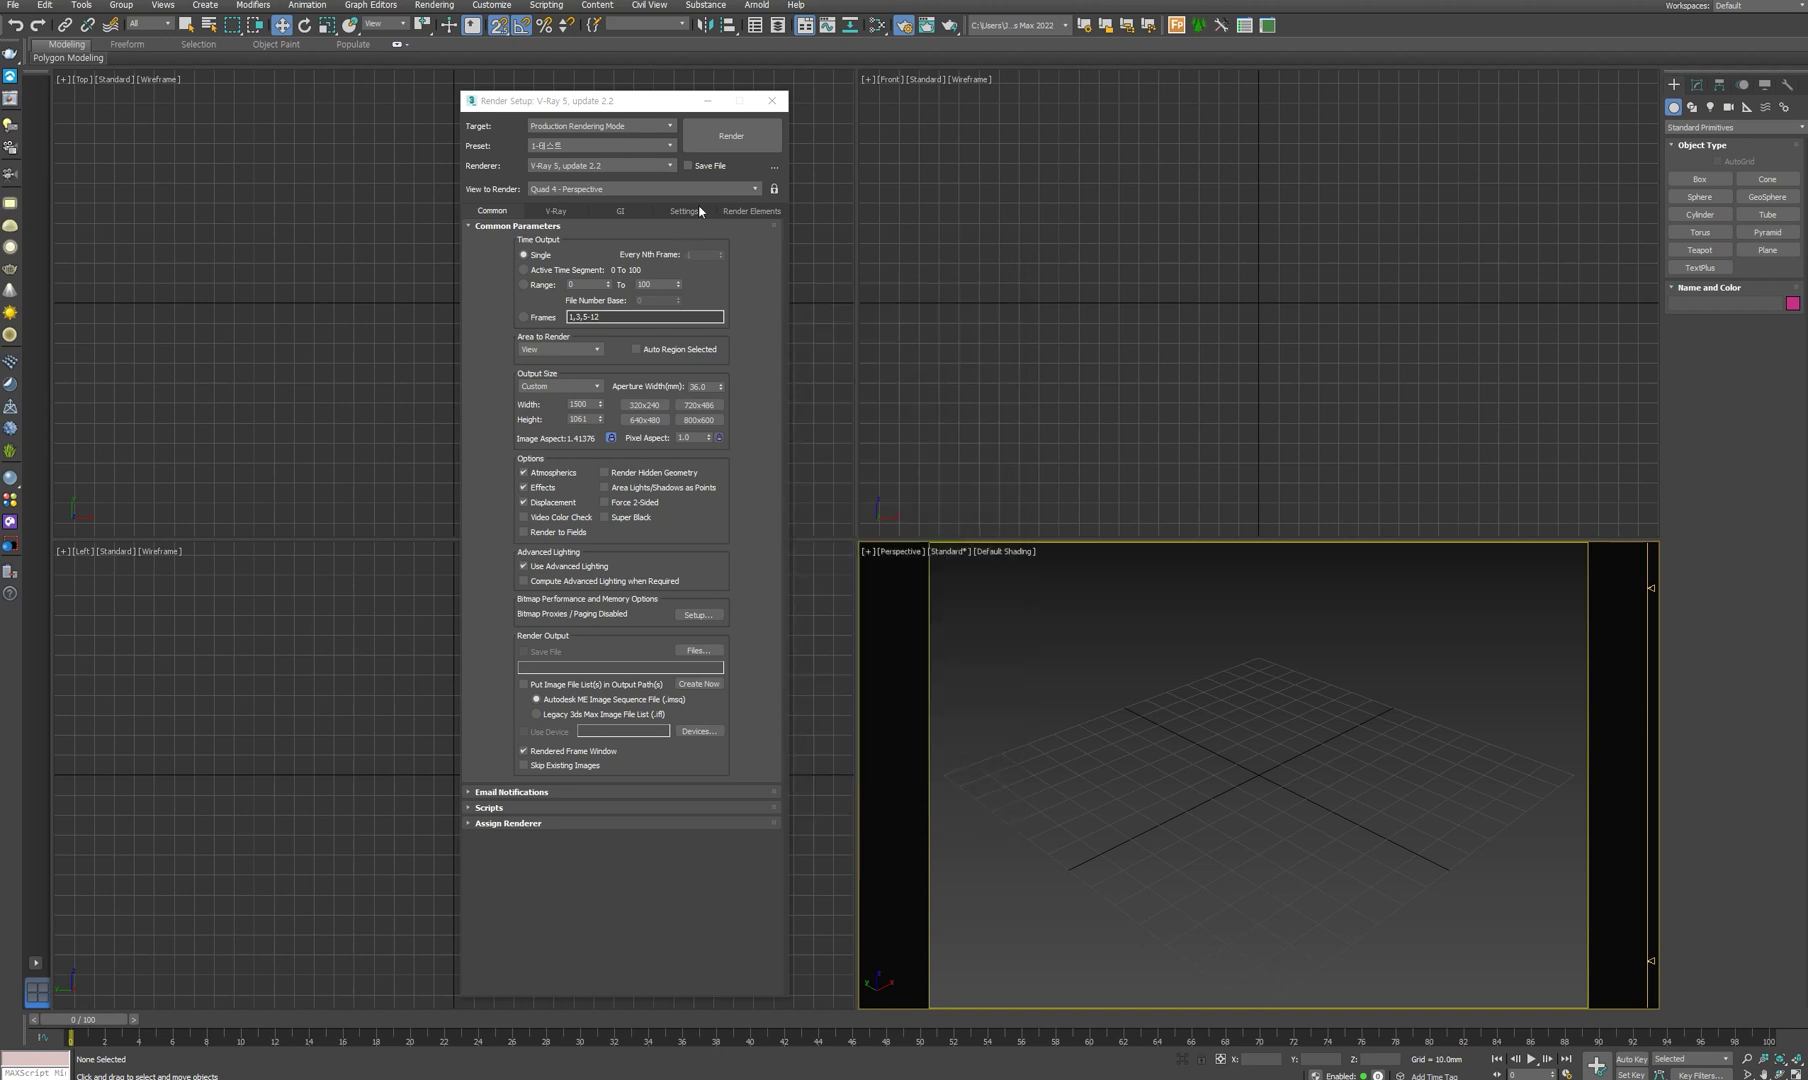
{"action": "left_click", "coordinate": [771, 100]}
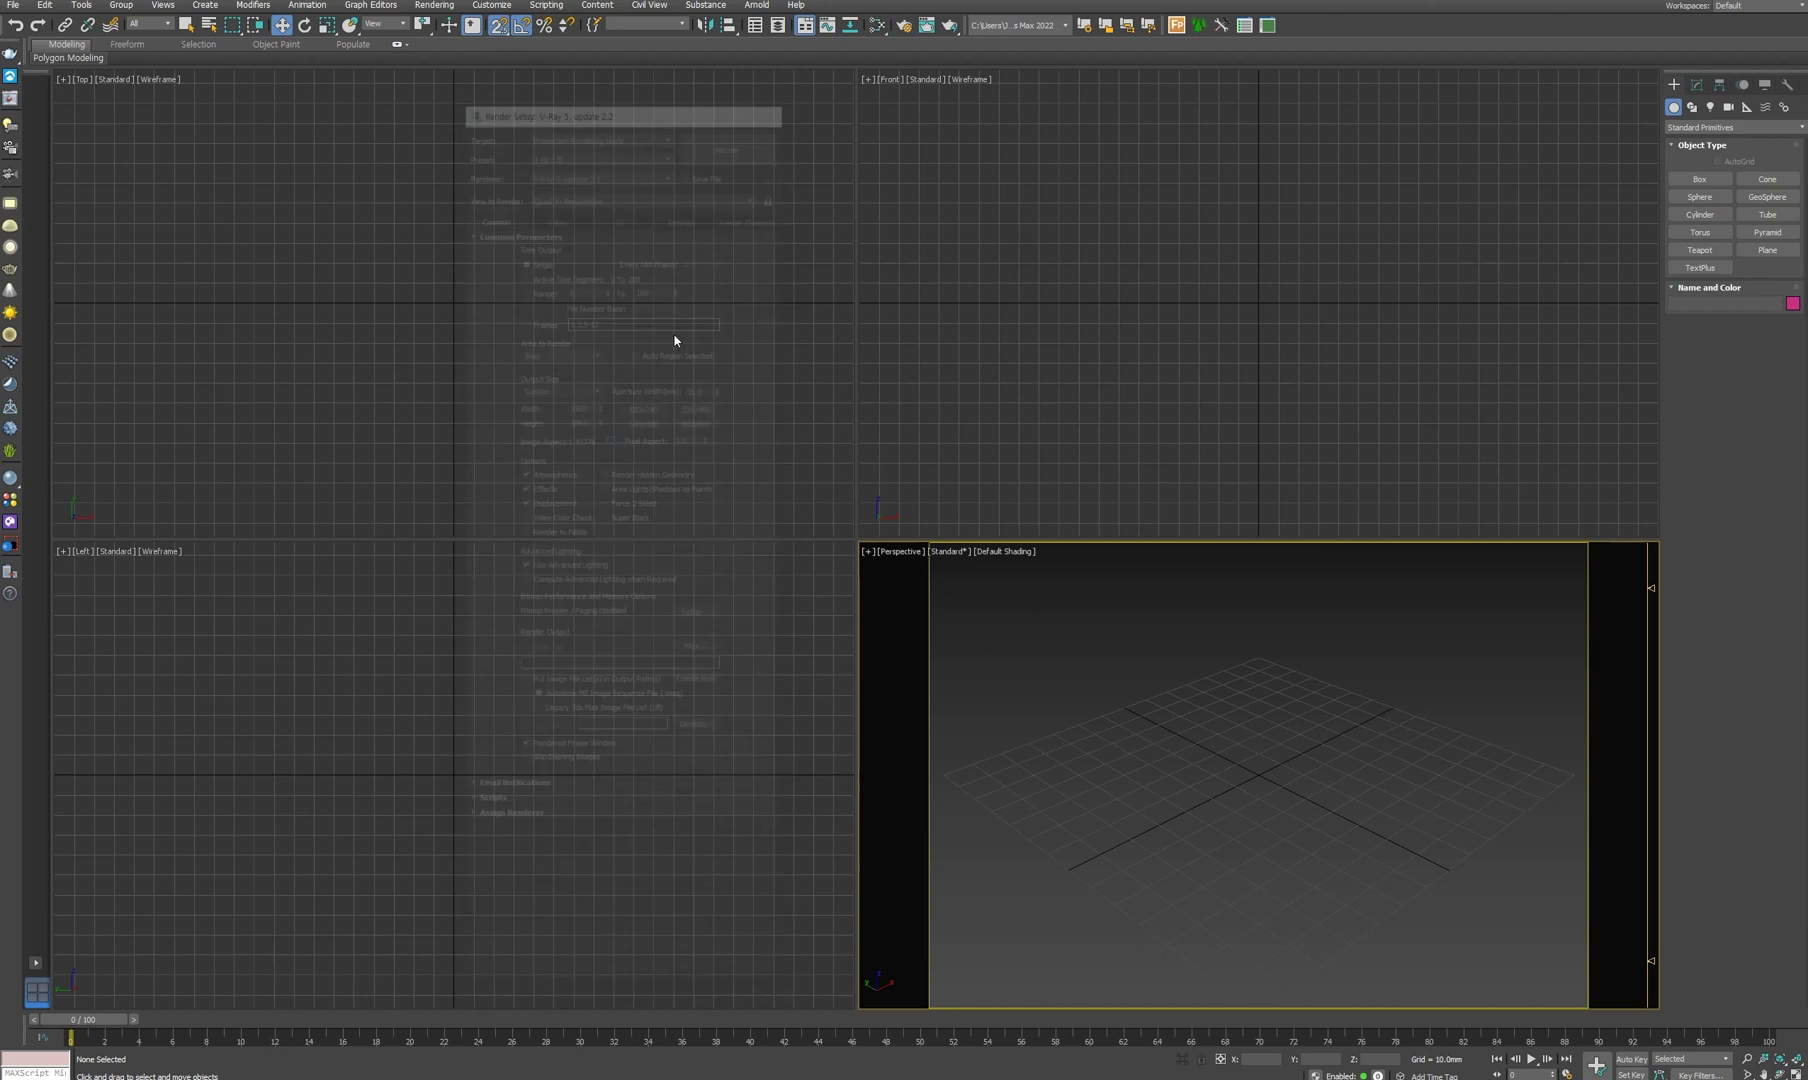
{"action": "left_click_drag", "start_coordinate": [1661, 432], "coordinate": [1459, 444]}
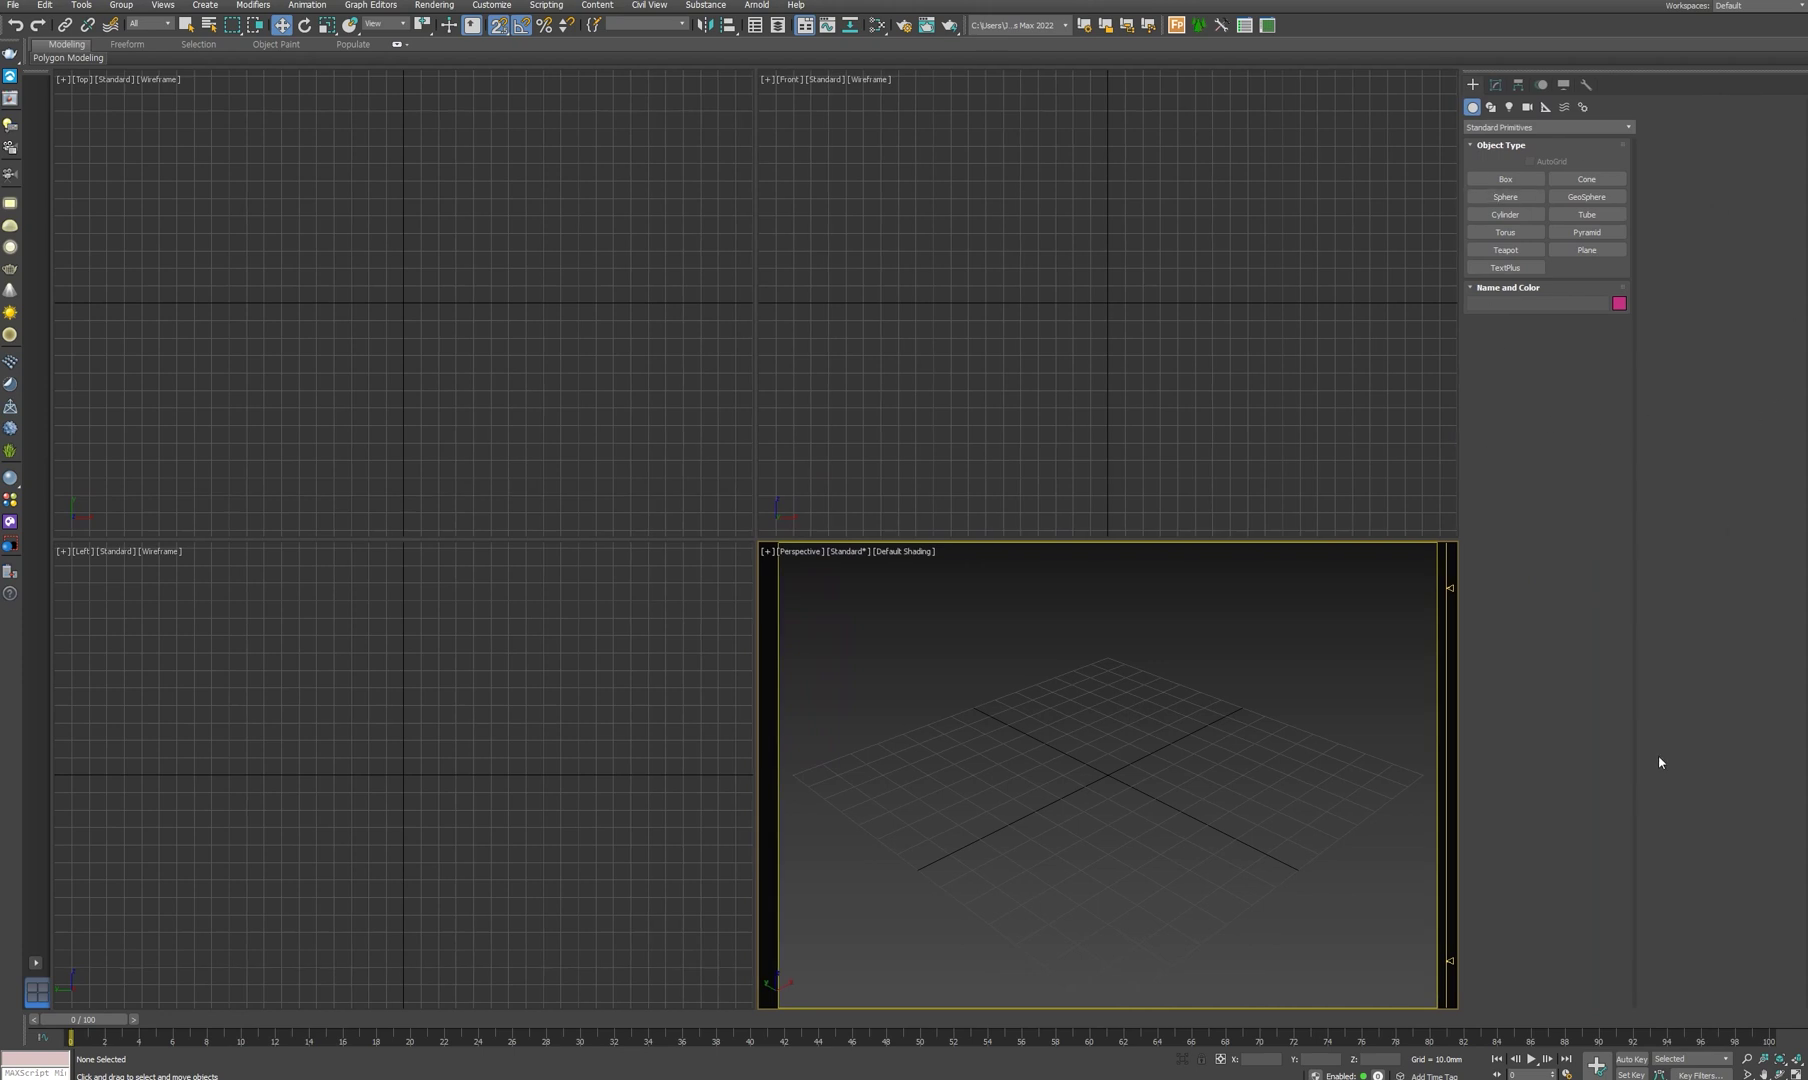
- Enable Show Buttons in the Modify panel's modifier set menu, then open Configure Modifier Sets
{"action": "left_click", "coordinate": [1496, 88]}
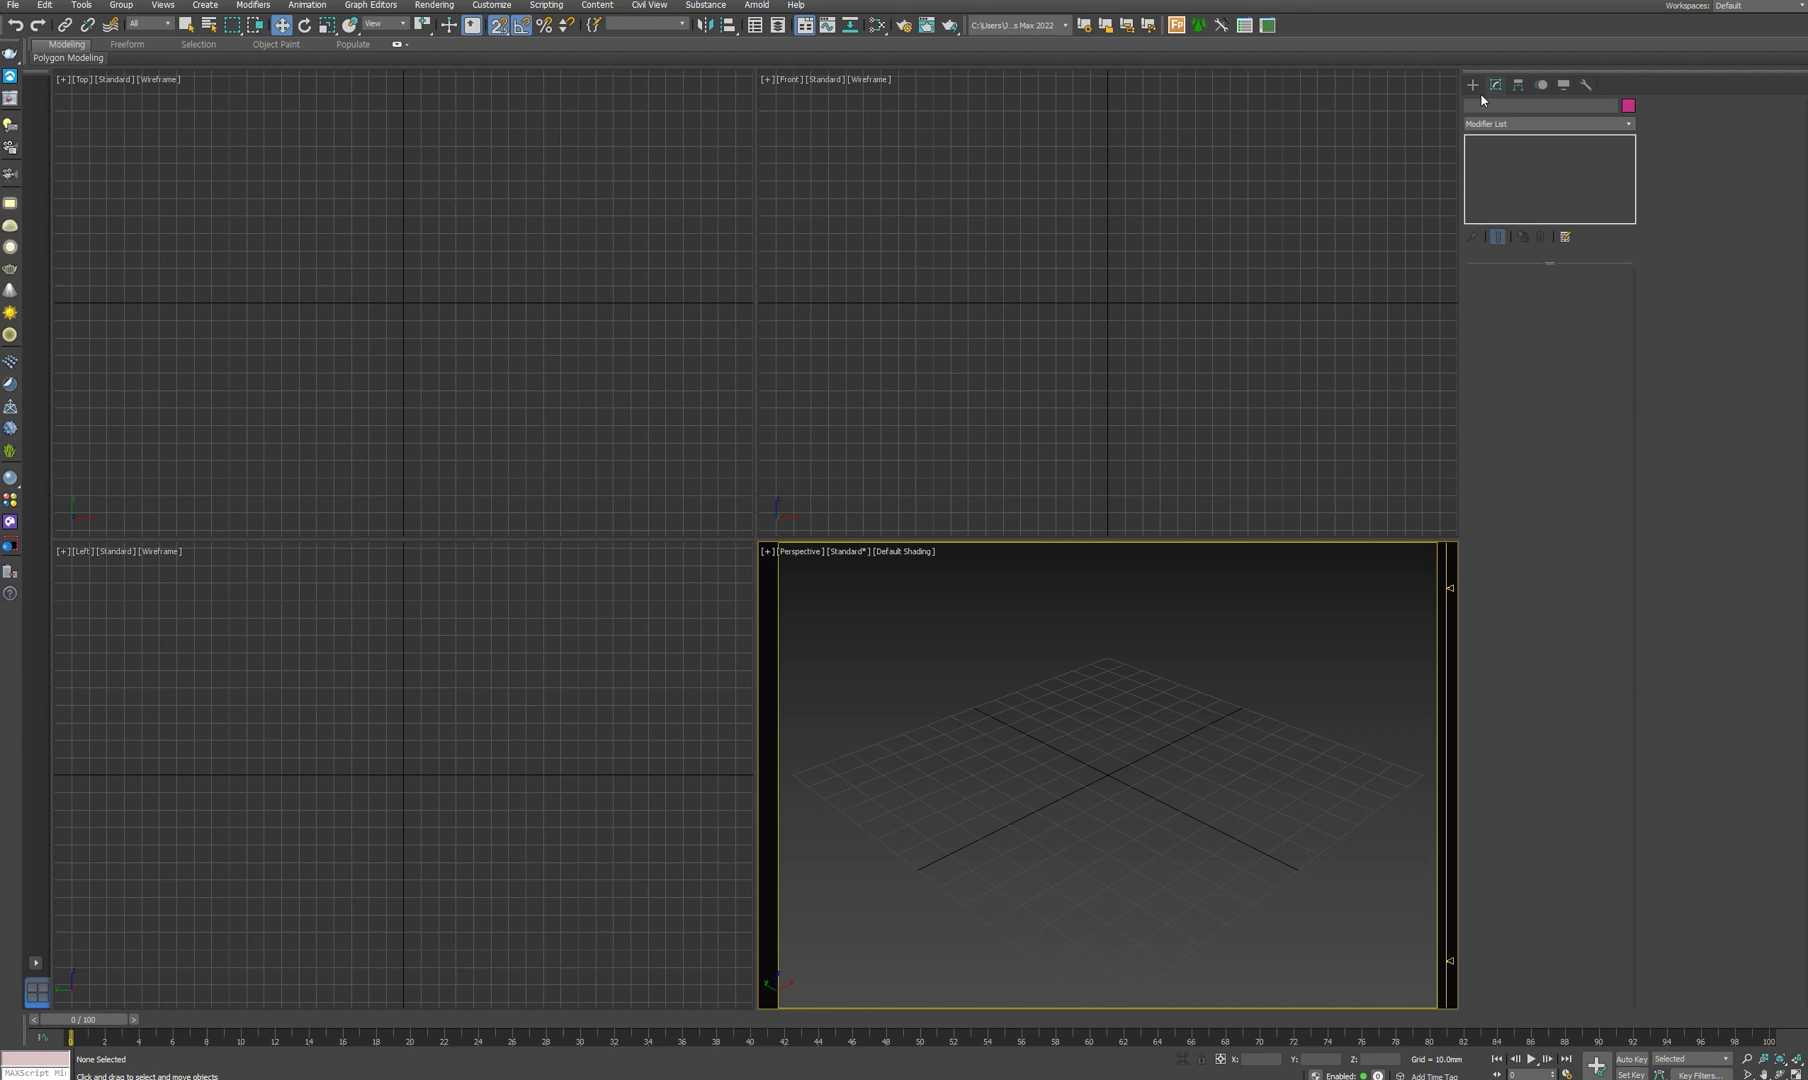
{"action": "left_click", "coordinate": [1490, 123]}
{"action": "left_click", "coordinate": [1490, 123]}
{"action": "left_click", "coordinate": [1567, 244]}
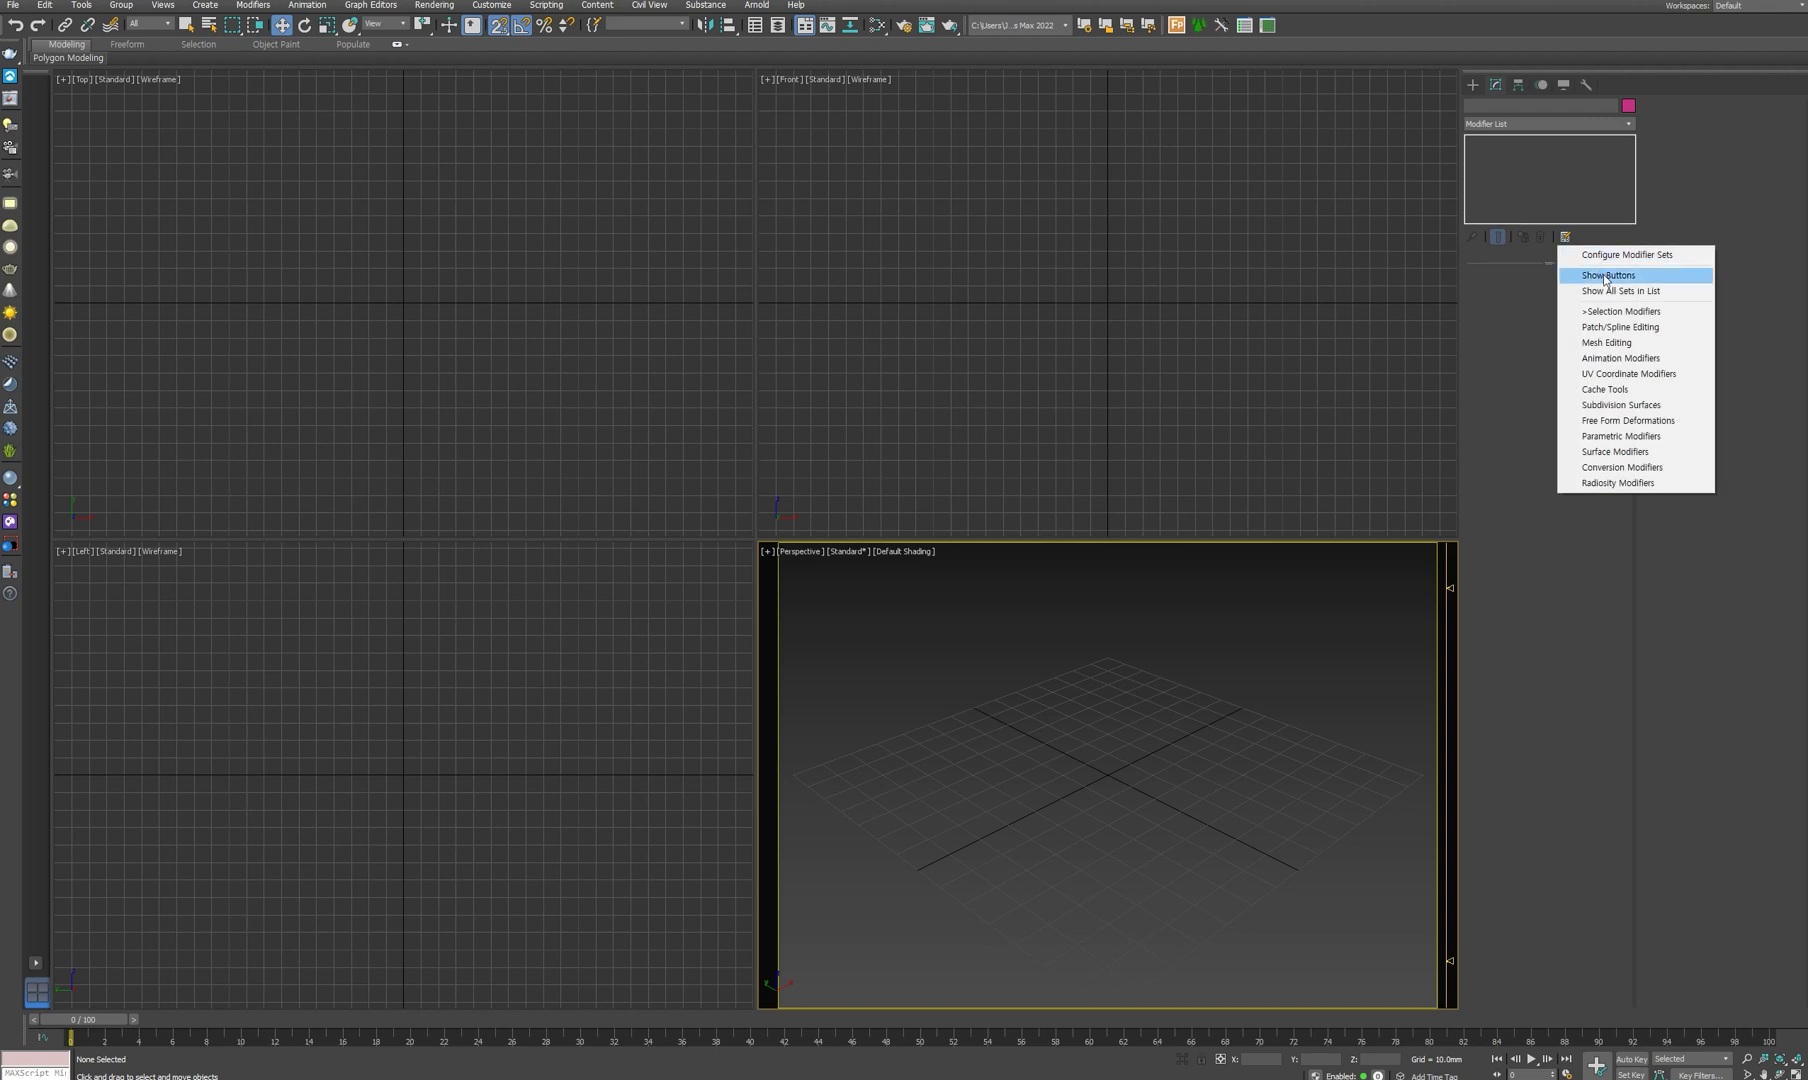
{"action": "left_click", "coordinate": [1605, 279]}
{"action": "left_click", "coordinate": [1566, 309]}
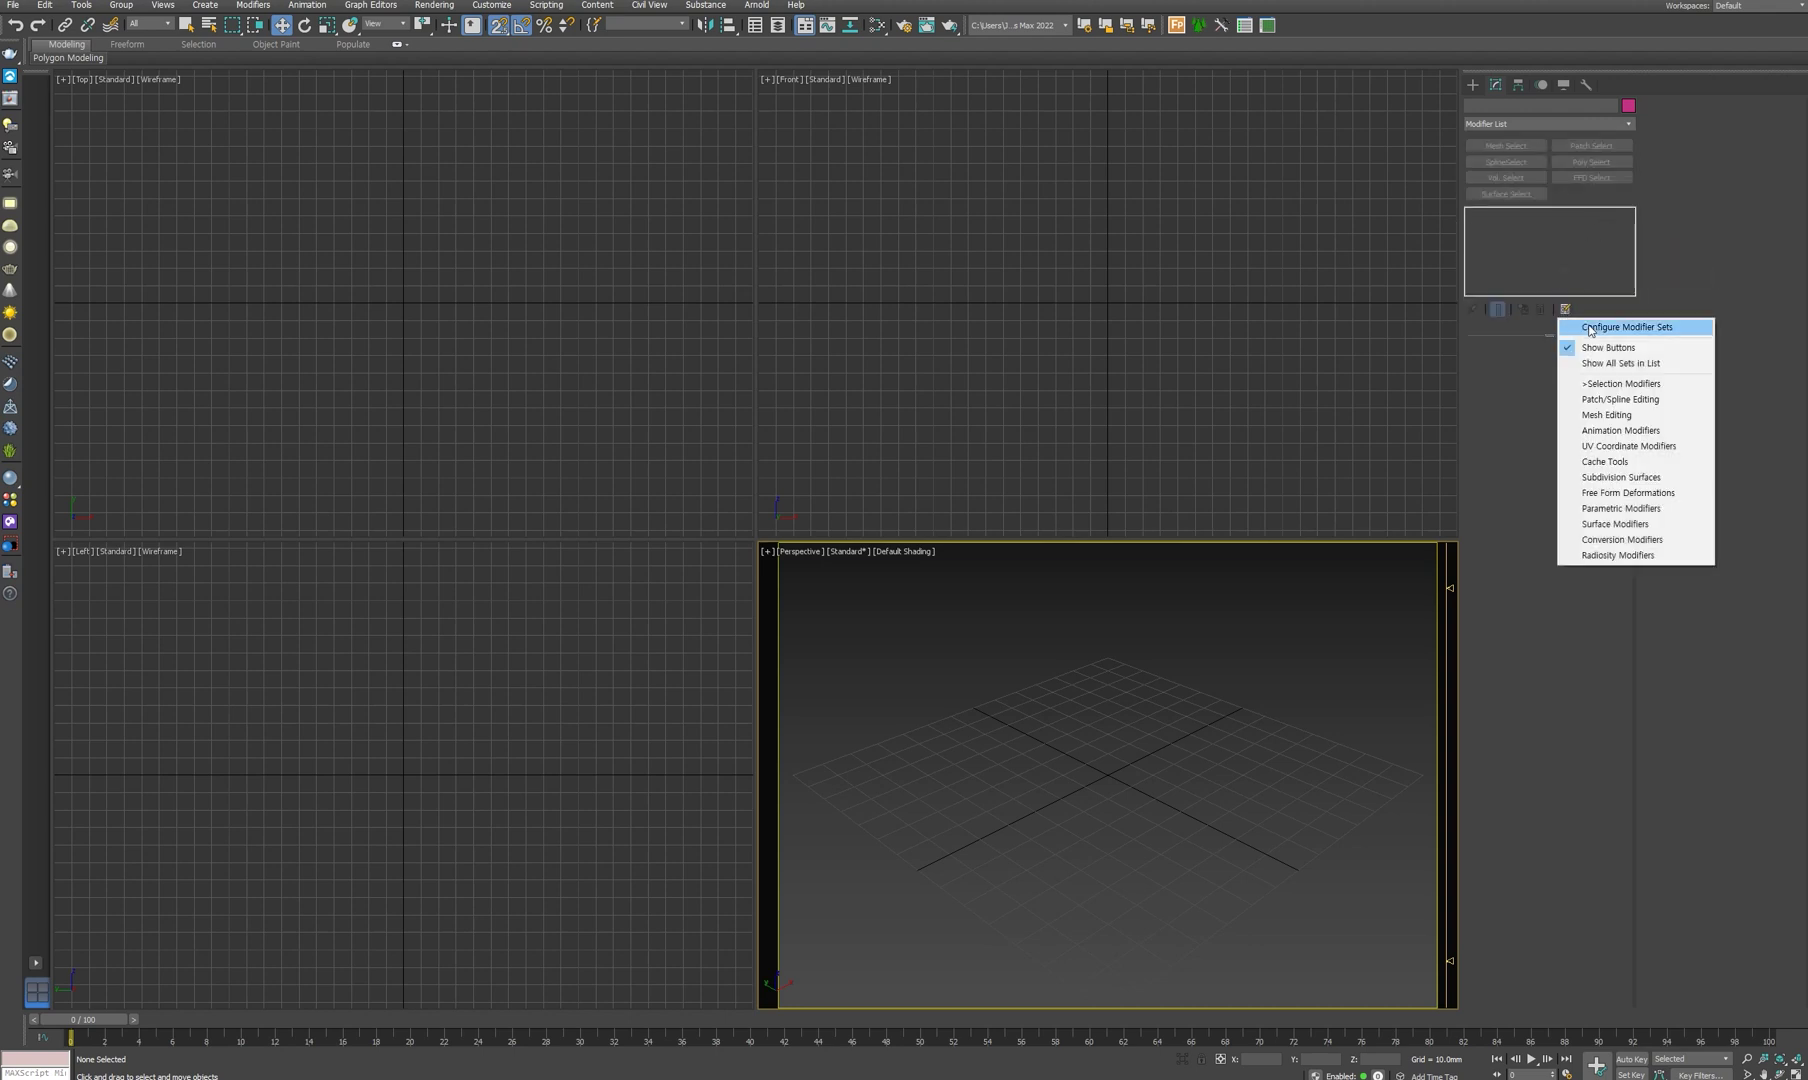
{"action": "left_click", "coordinate": [1590, 328]}
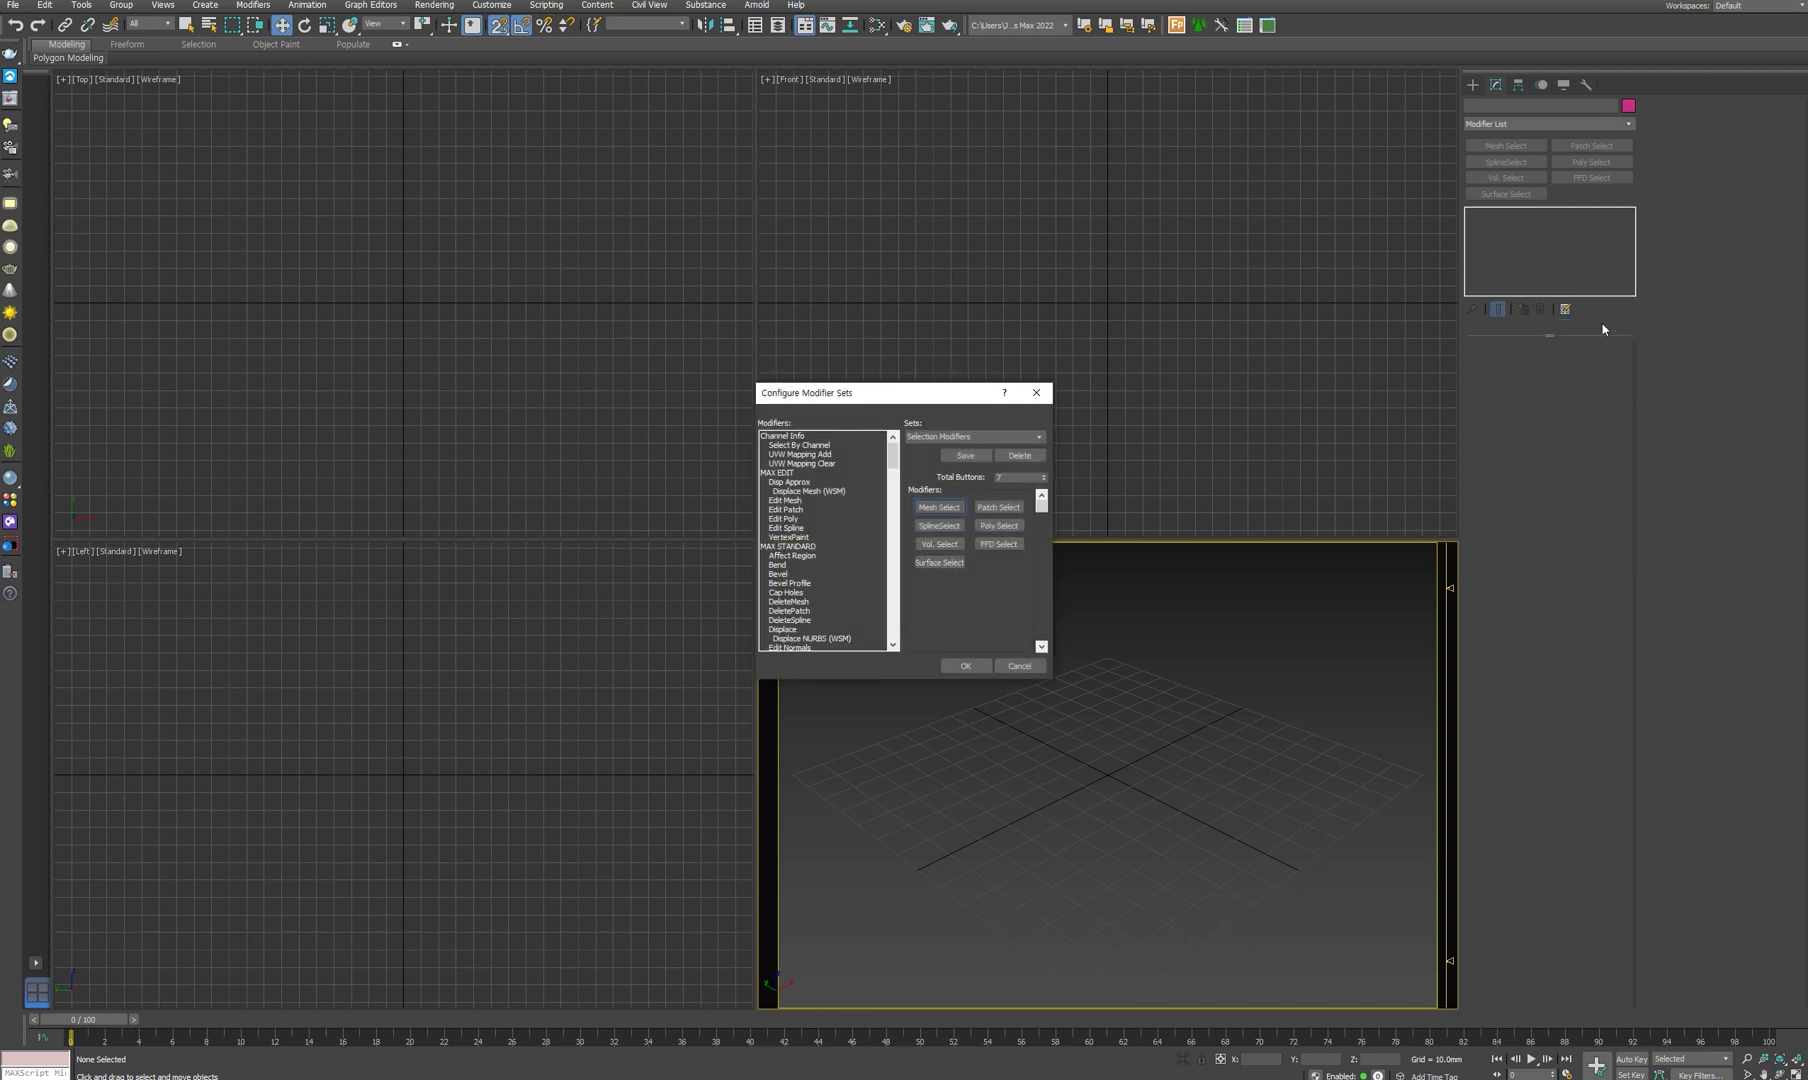
- Set the total button count to 30 and clear the existing selection modifier slots
{"action": "double_click", "coordinate": [1010, 478]}
{"action": "type", "text": "30"}
{"action": "key", "text": "Return"}
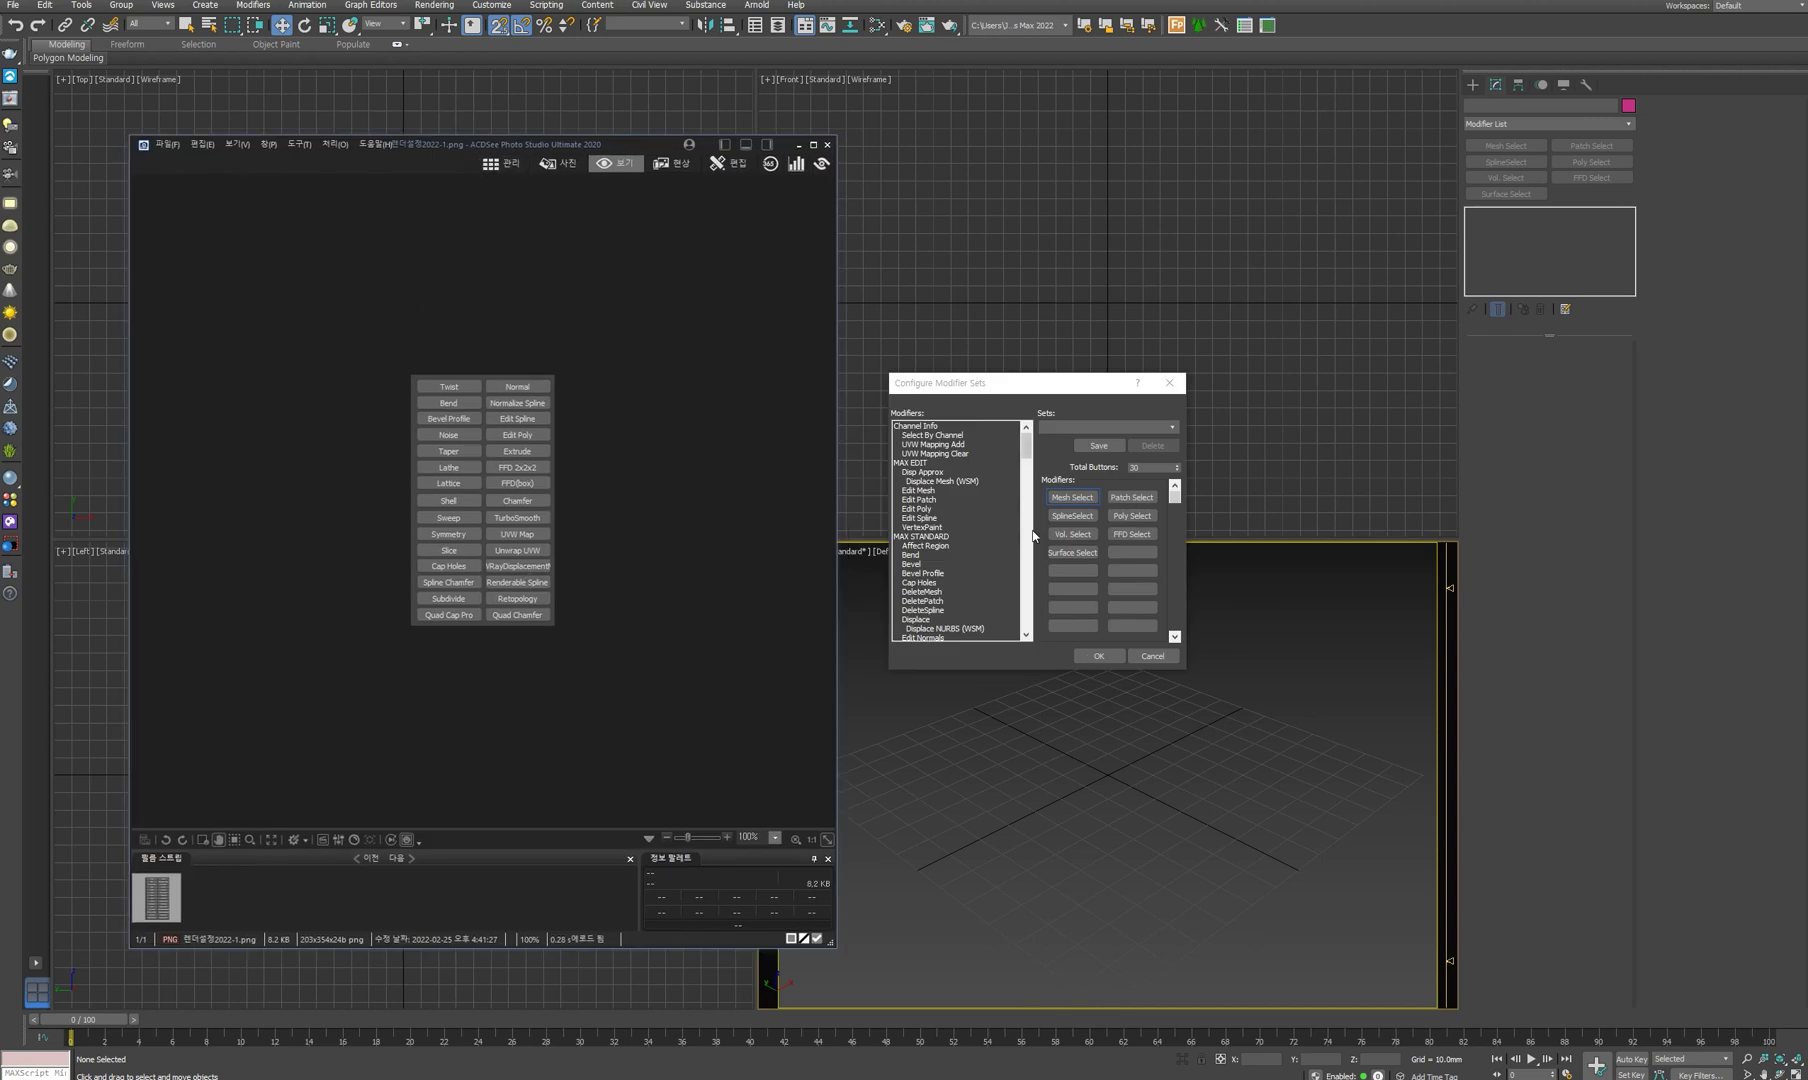
{"action": "left_click", "coordinate": [1072, 497]}
{"action": "left_click", "coordinate": [1072, 515]}
{"action": "left_click", "coordinate": [1072, 534]}
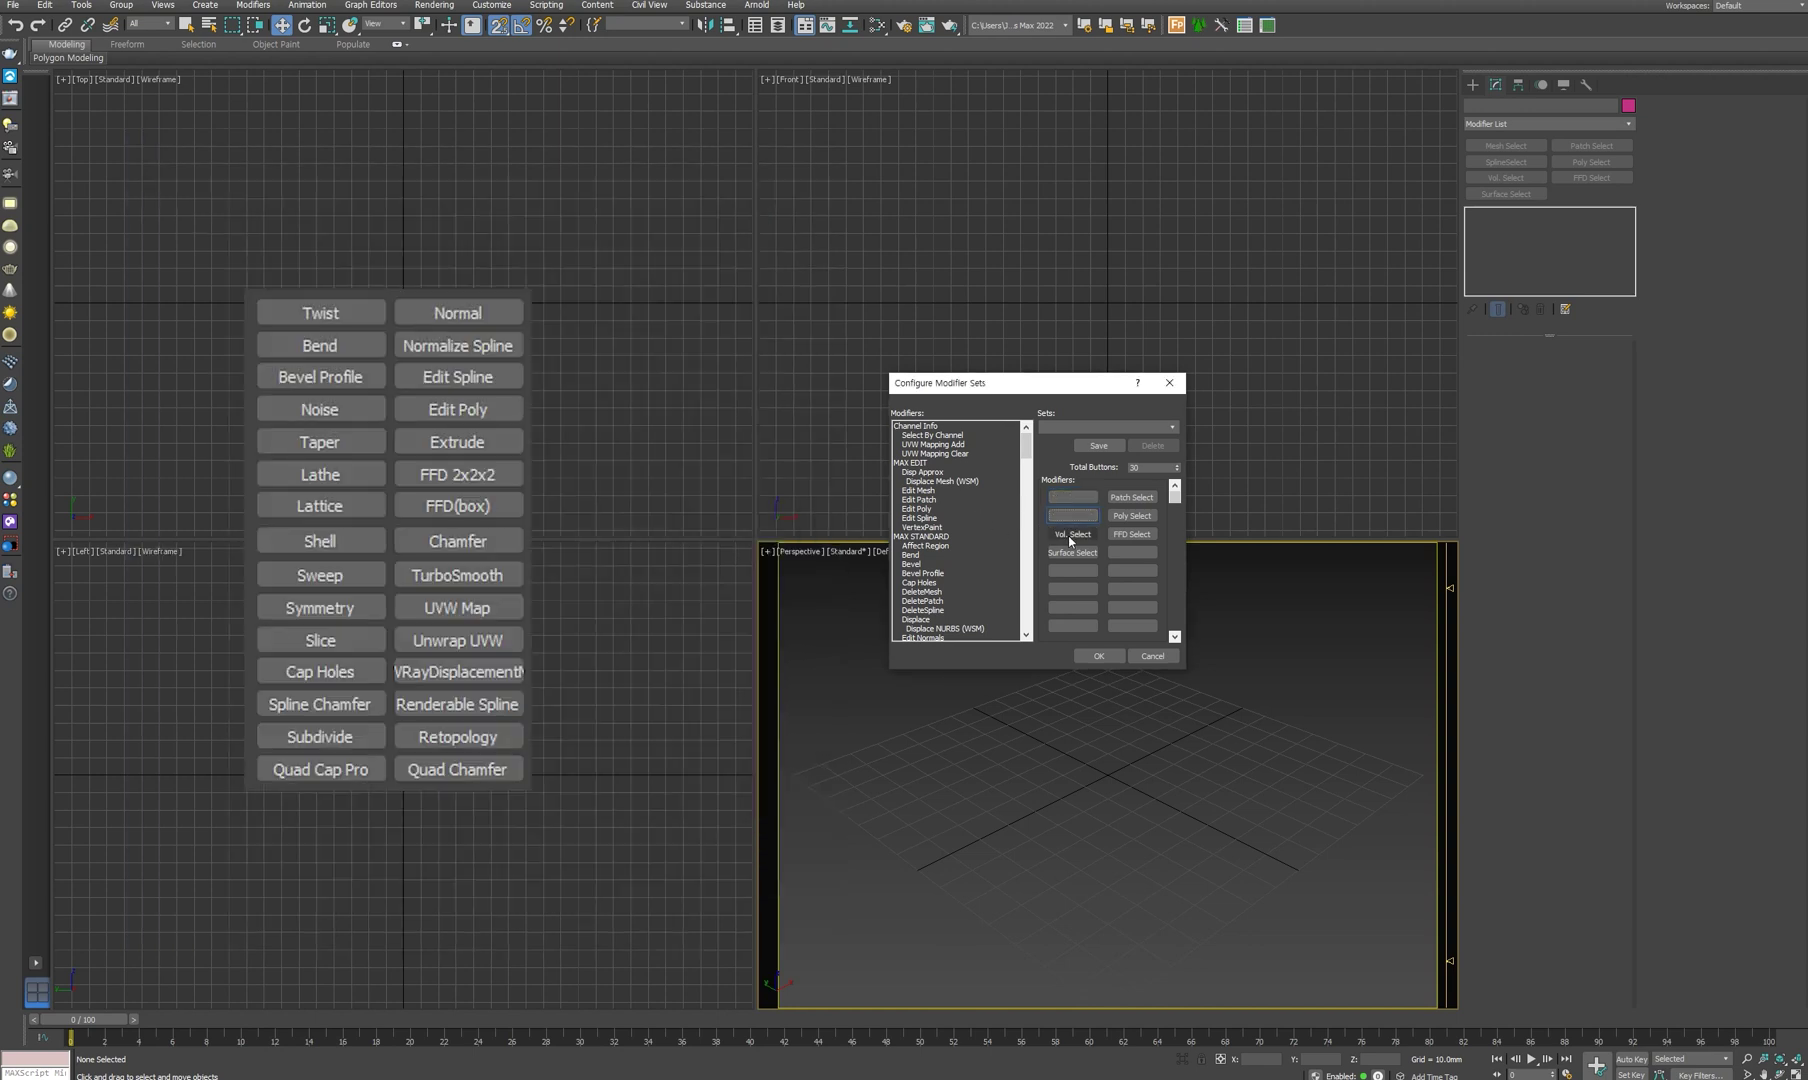
{"action": "left_click", "coordinate": [1072, 552]}
{"action": "left_click", "coordinate": [1132, 534]}
{"action": "left_click", "coordinate": [1132, 497]}
- Fill the first three button slots with Twist, Bend and Bevel Profile
{"action": "left_click", "coordinate": [1076, 505]}
{"action": "left_click", "coordinate": [940, 518]}
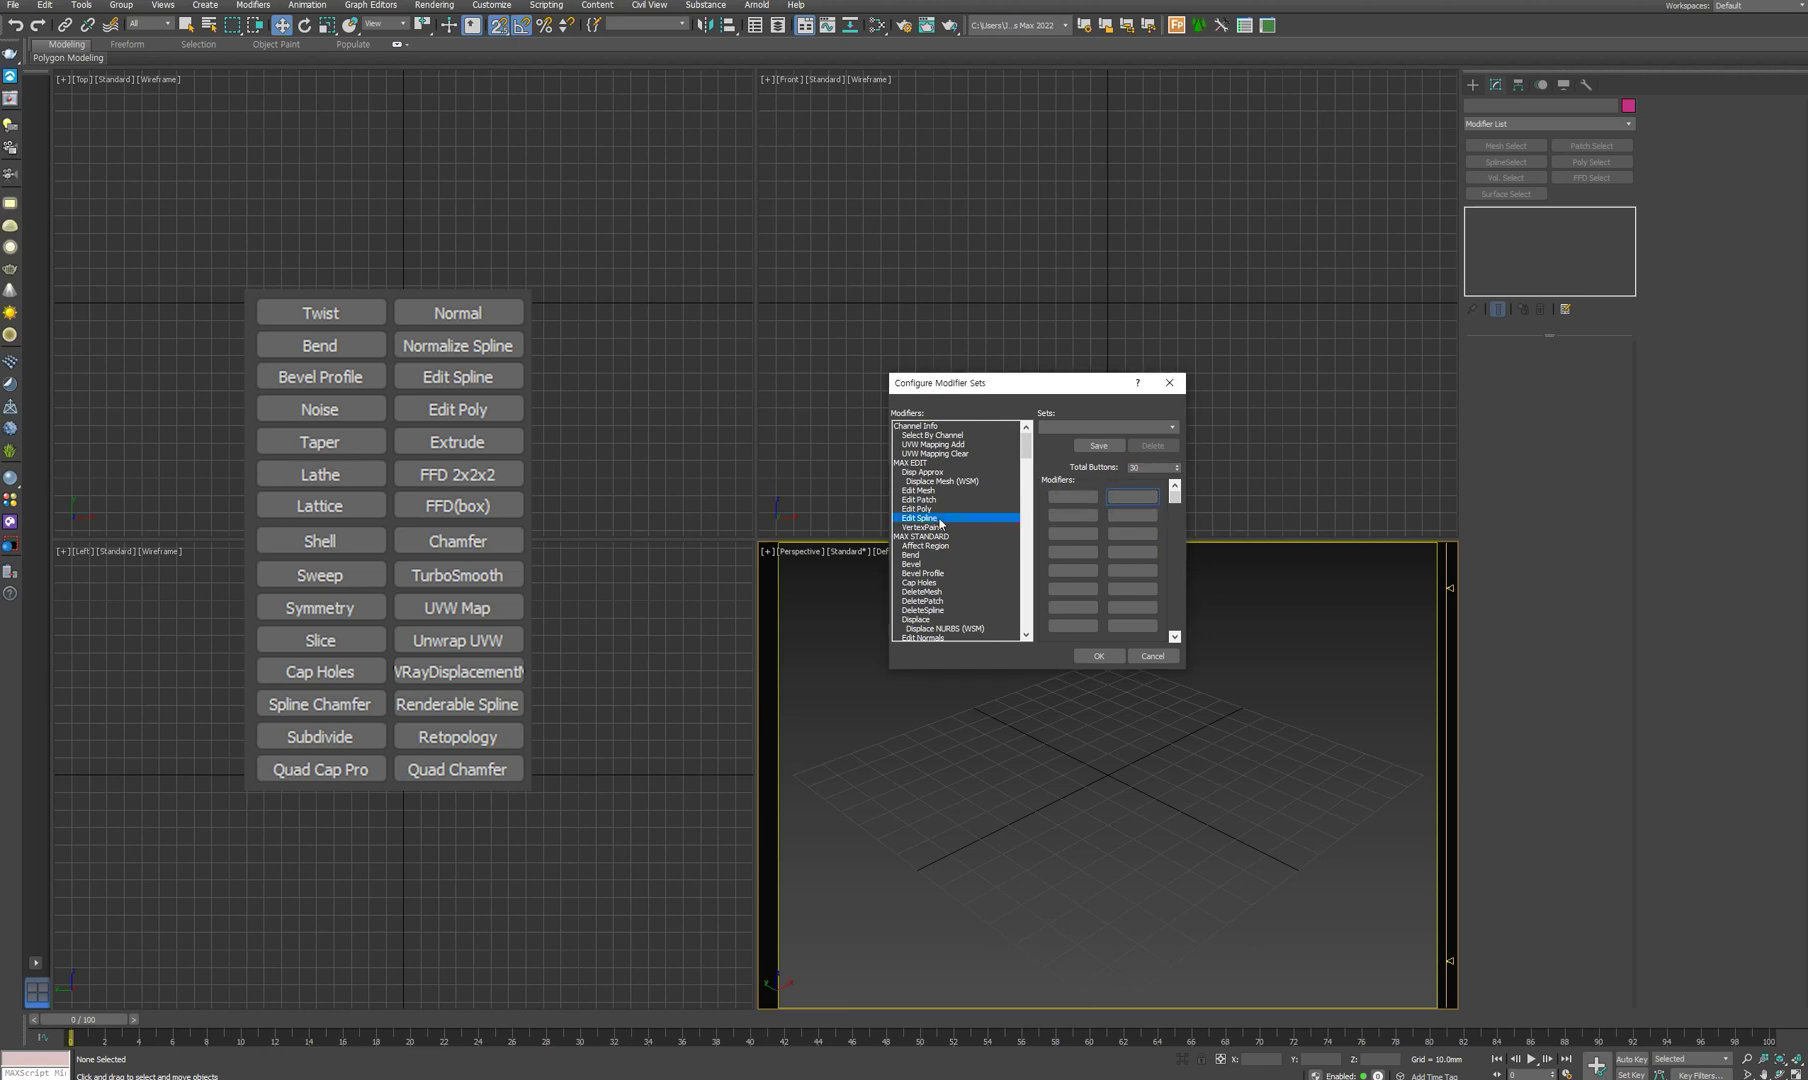
{"action": "key", "text": "t"}
{"action": "key", "text": "t"}
{"action": "key", "text": "t"}
{"action": "key", "text": "t"}
{"action": "key", "text": "t"}
{"action": "key", "text": "t"}
{"action": "key", "text": "t"}
{"action": "scroll", "coordinate": [955, 560], "scroll_direction": "down", "scroll_amount": 5}
{"action": "left_click_drag", "start_coordinate": [917, 487], "coordinate": [1072, 497]}
{"action": "left_click", "coordinate": [943, 491]}
{"action": "key", "text": "b"}
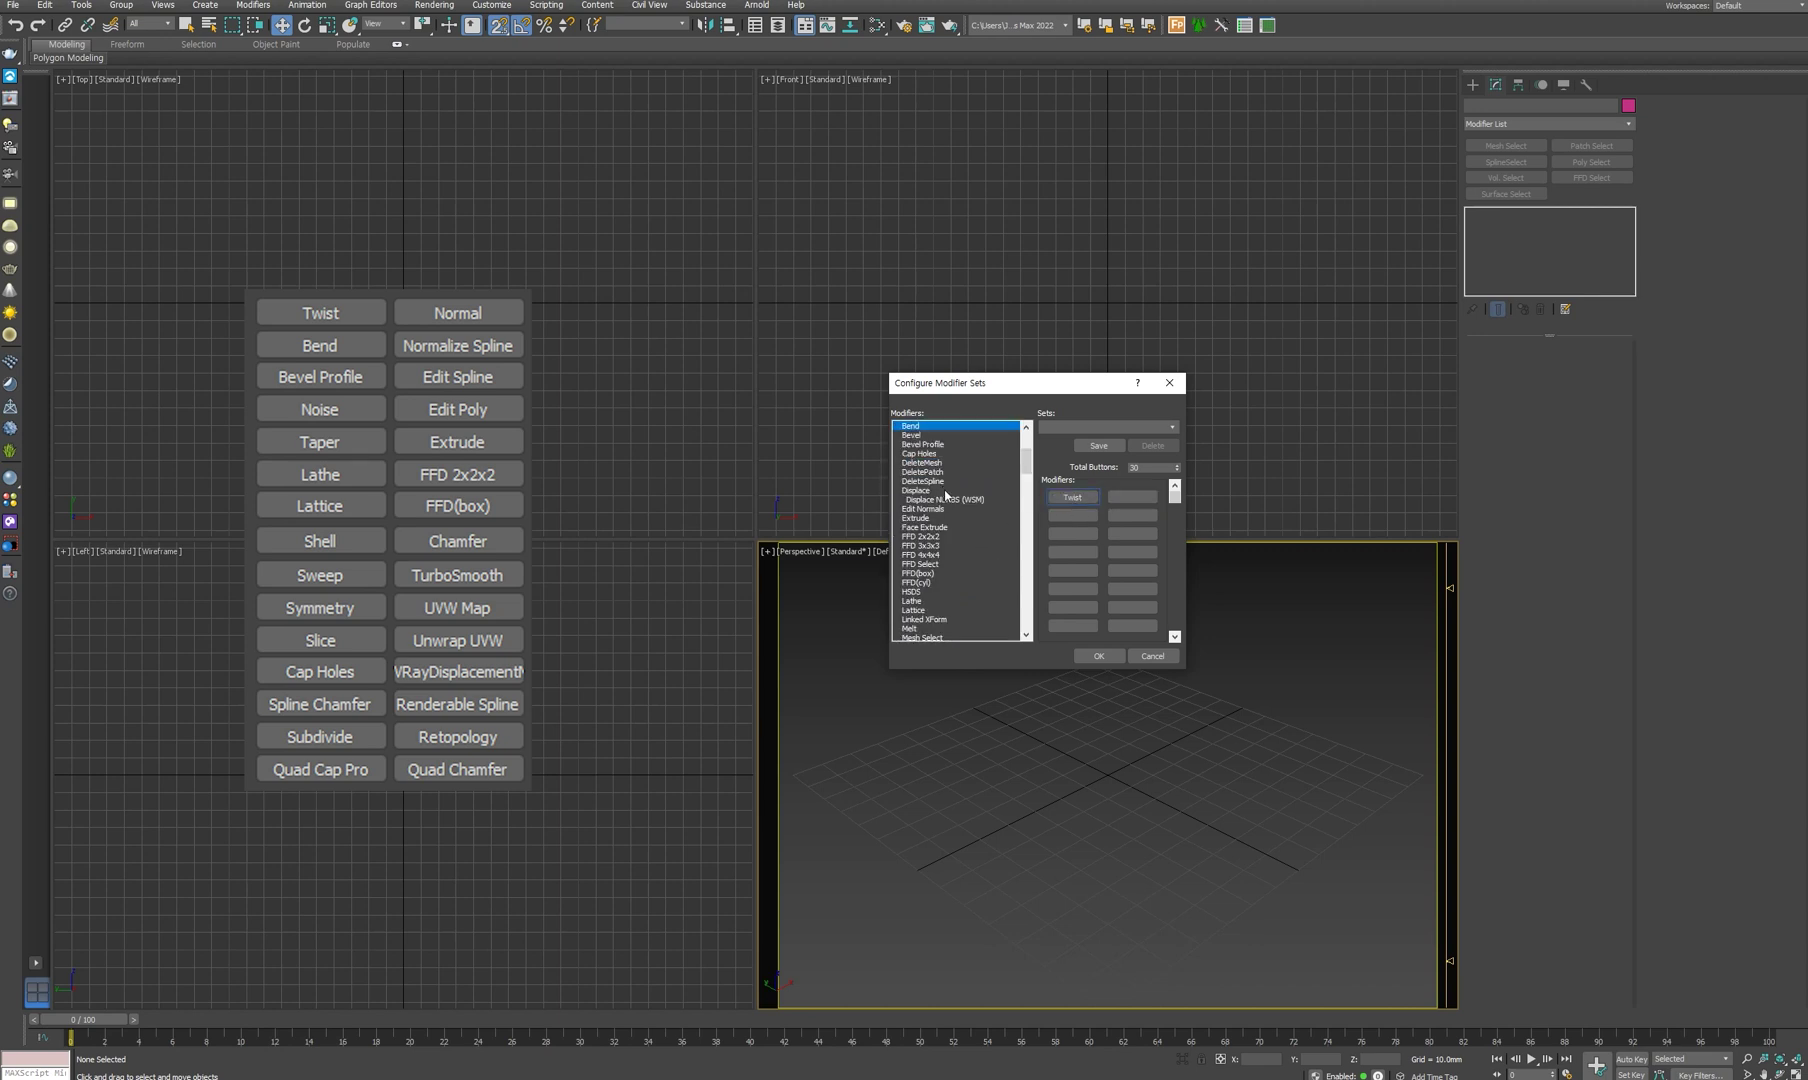
{"action": "left_click_drag", "start_coordinate": [912, 426], "coordinate": [1072, 520]}
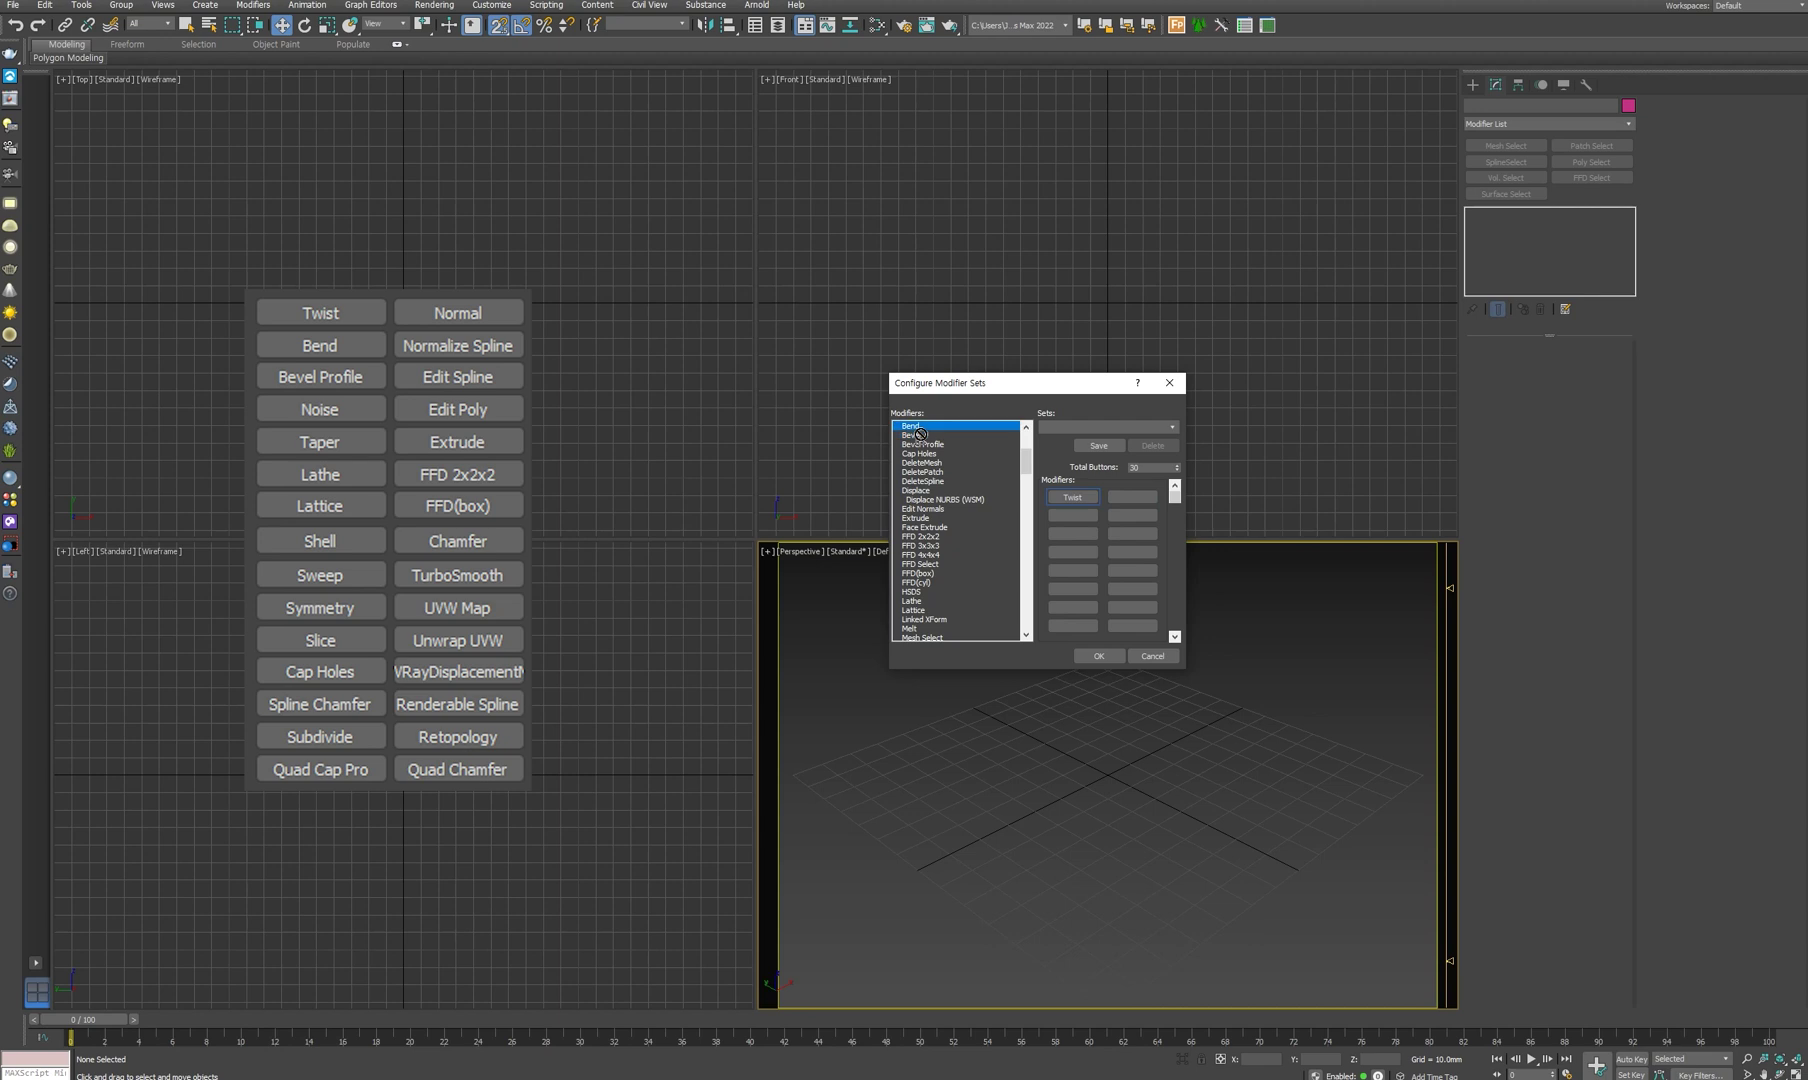
{"action": "left_click", "coordinate": [936, 519]}
{"action": "key", "text": "b"}
{"action": "left_click_drag", "start_coordinate": [935, 446], "coordinate": [1094, 550]}
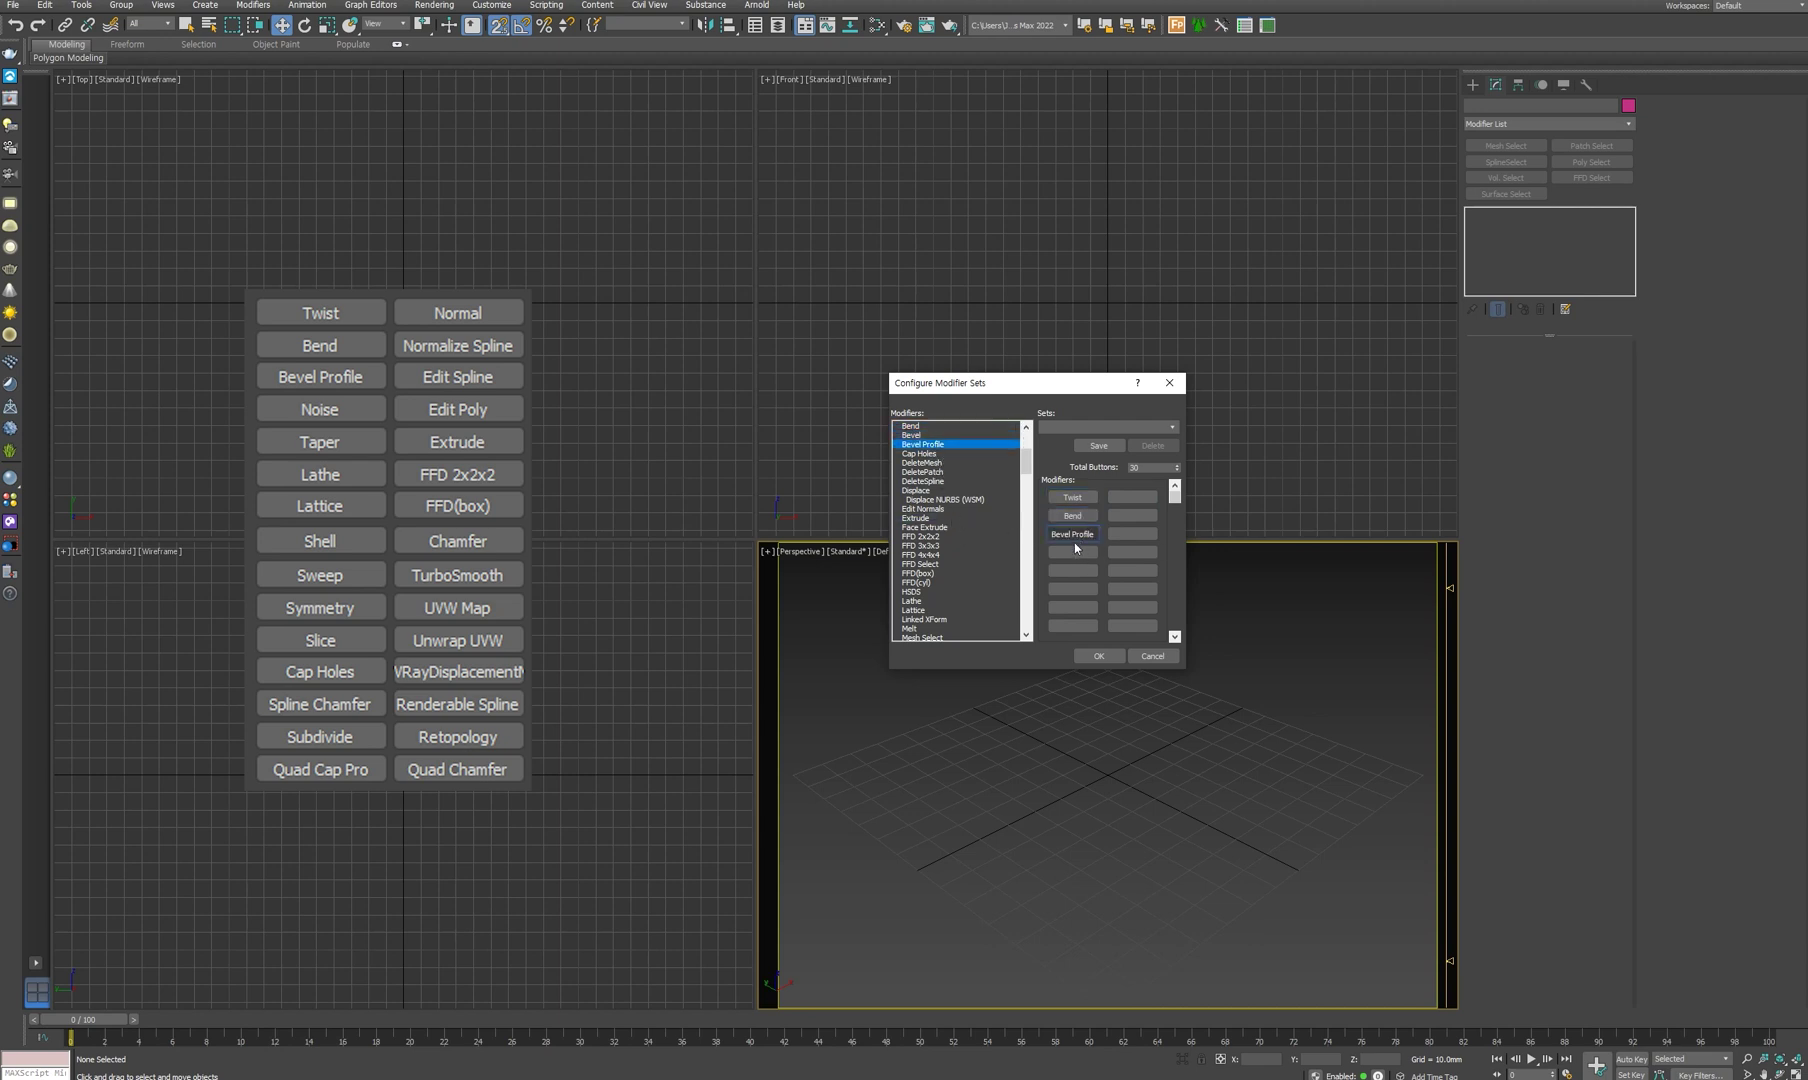
- Add Renderable Spline to another button slot
{"action": "scroll", "coordinate": [992, 566], "scroll_direction": "down", "scroll_amount": 15}
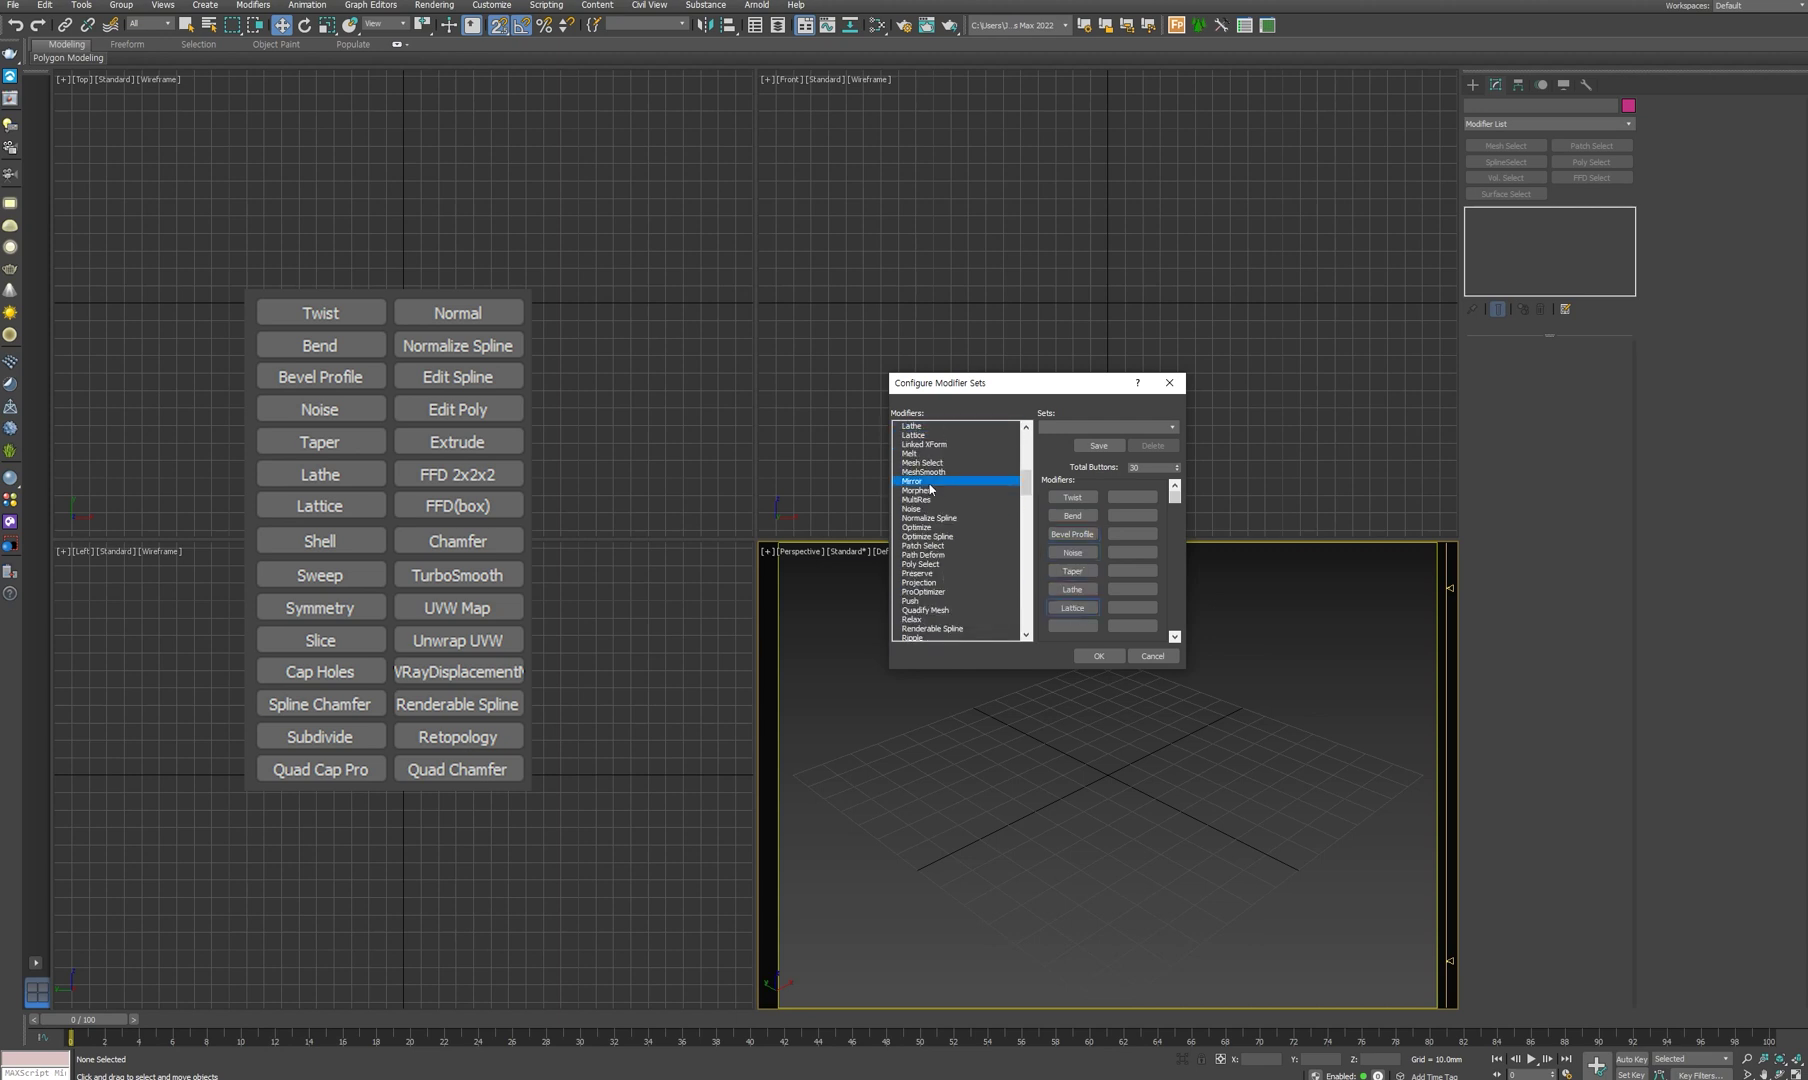
{"action": "left_click", "coordinate": [954, 582]}
{"action": "scroll", "coordinate": [950, 600], "scroll_direction": "down", "scroll_amount": 5}
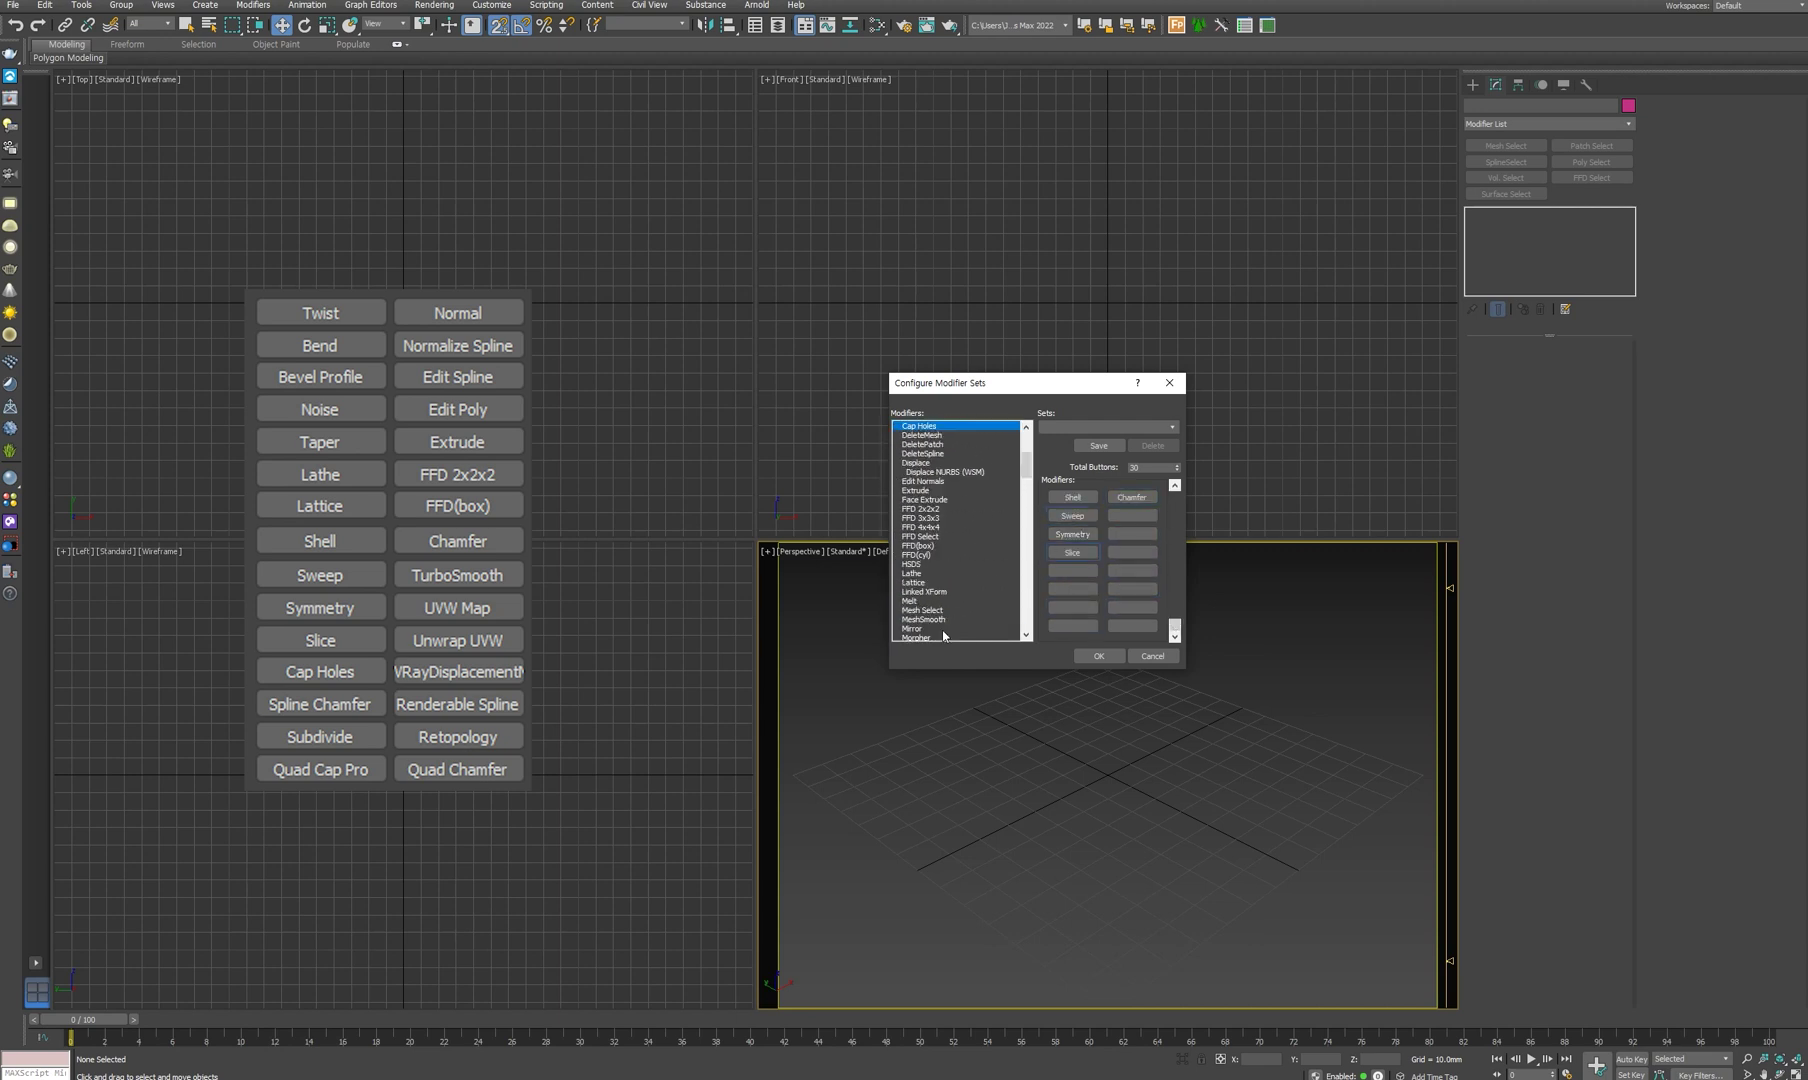
{"action": "left_click", "coordinate": [921, 601]}
{"action": "left_click", "coordinate": [1132, 589]}
{"action": "type", "text": "dall"}
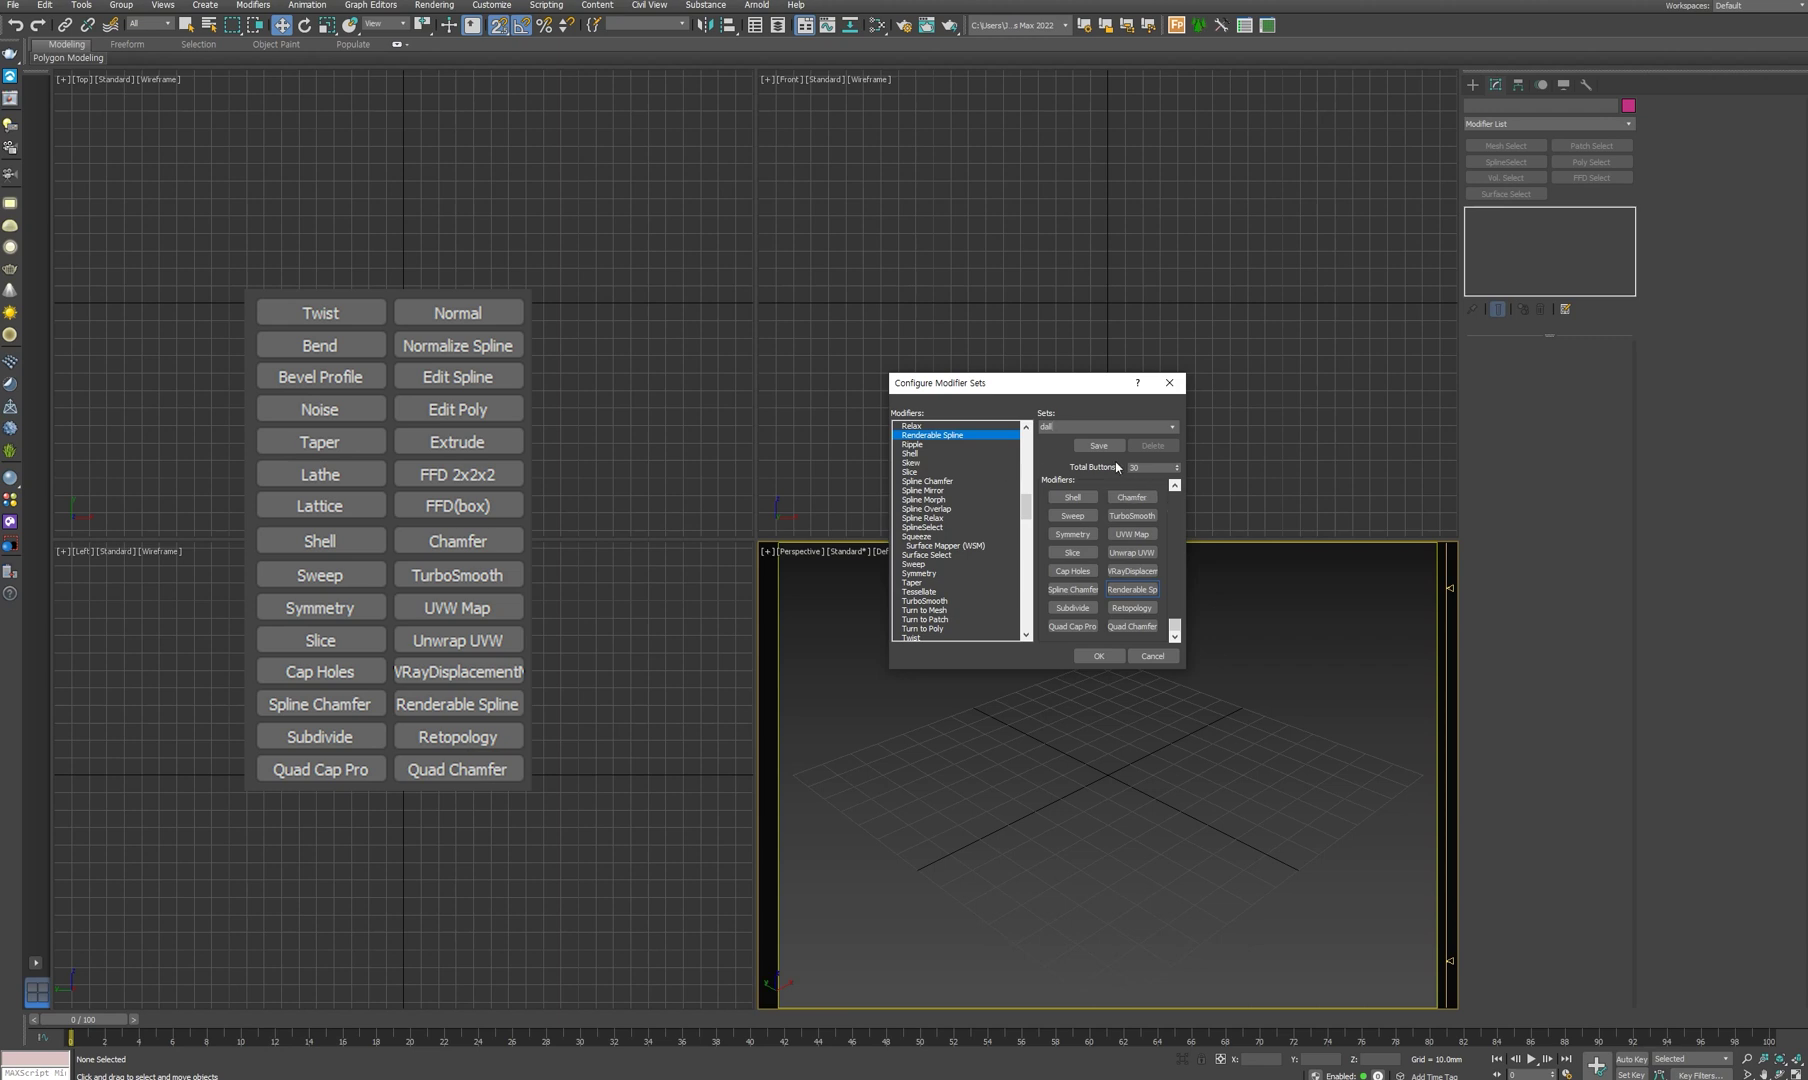
- Save and apply the modifier set, then toggle Show Buttons off and back on
{"action": "left_click", "coordinate": [1098, 446]}
{"action": "left_click", "coordinate": [1098, 656]}
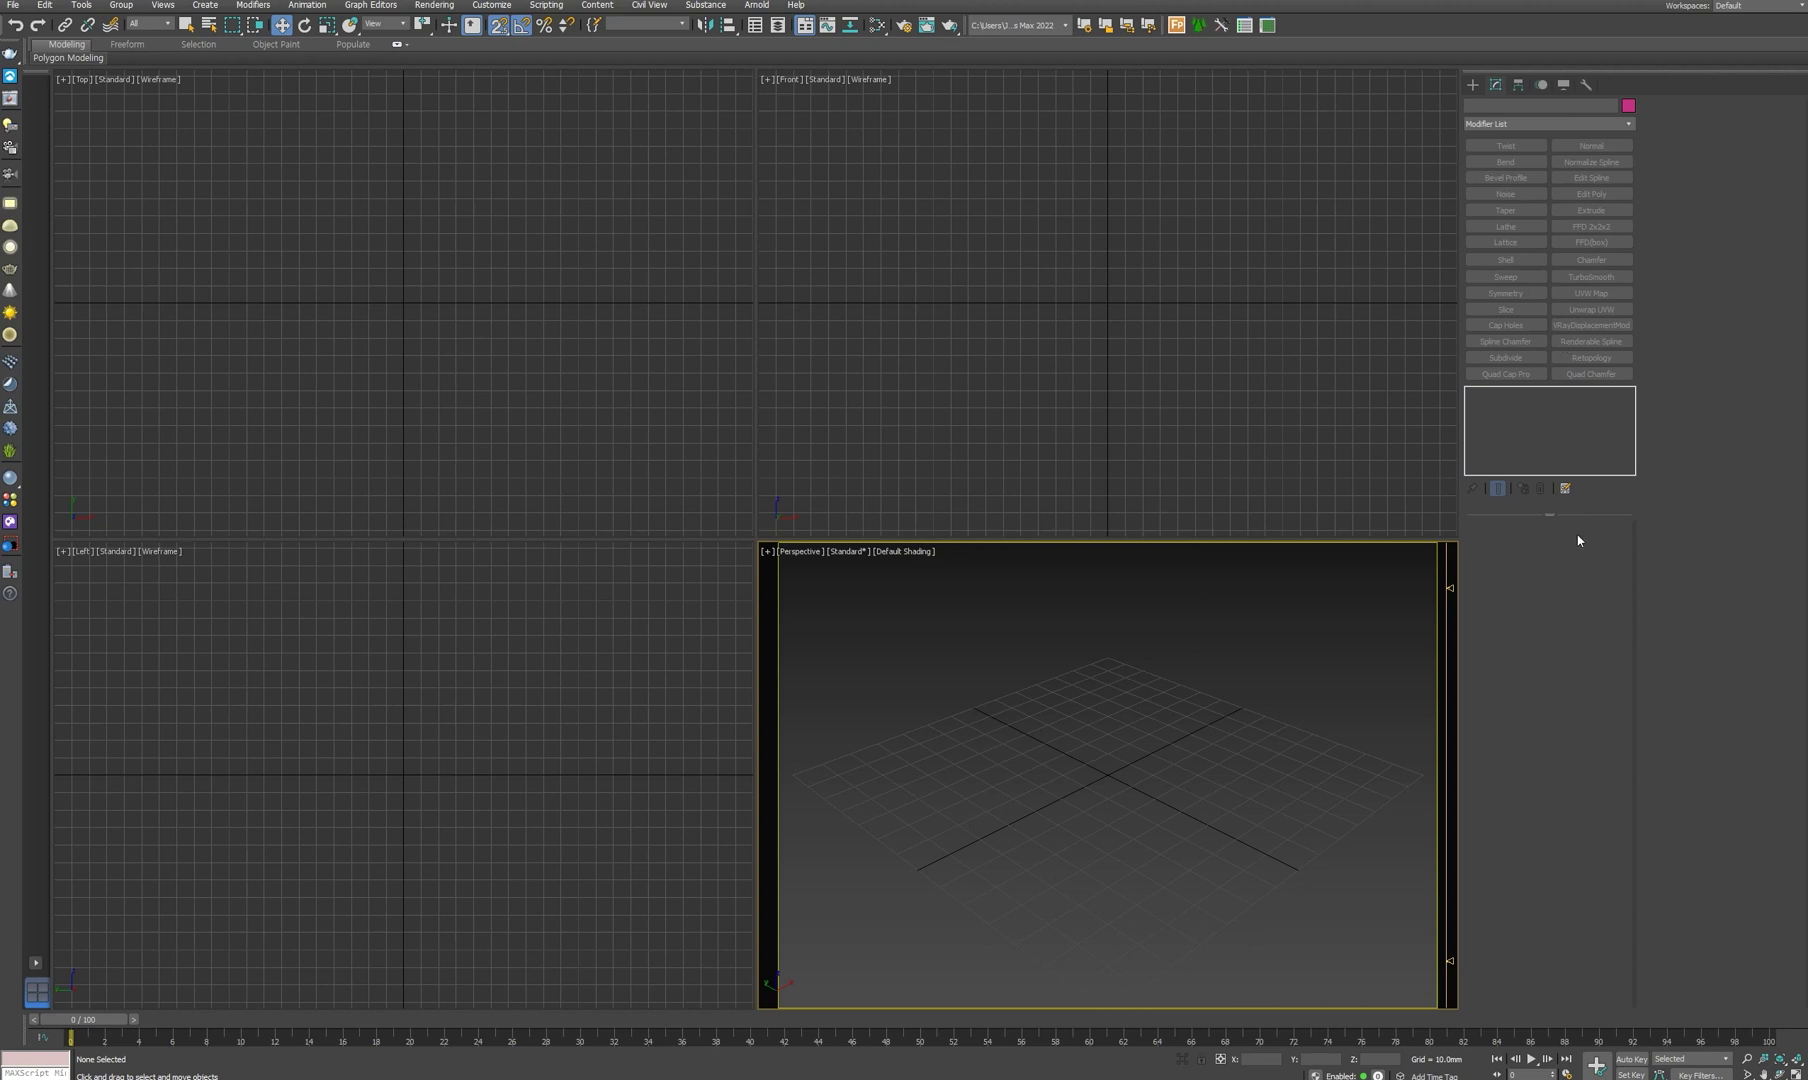
{"action": "left_click", "coordinate": [1565, 489]}
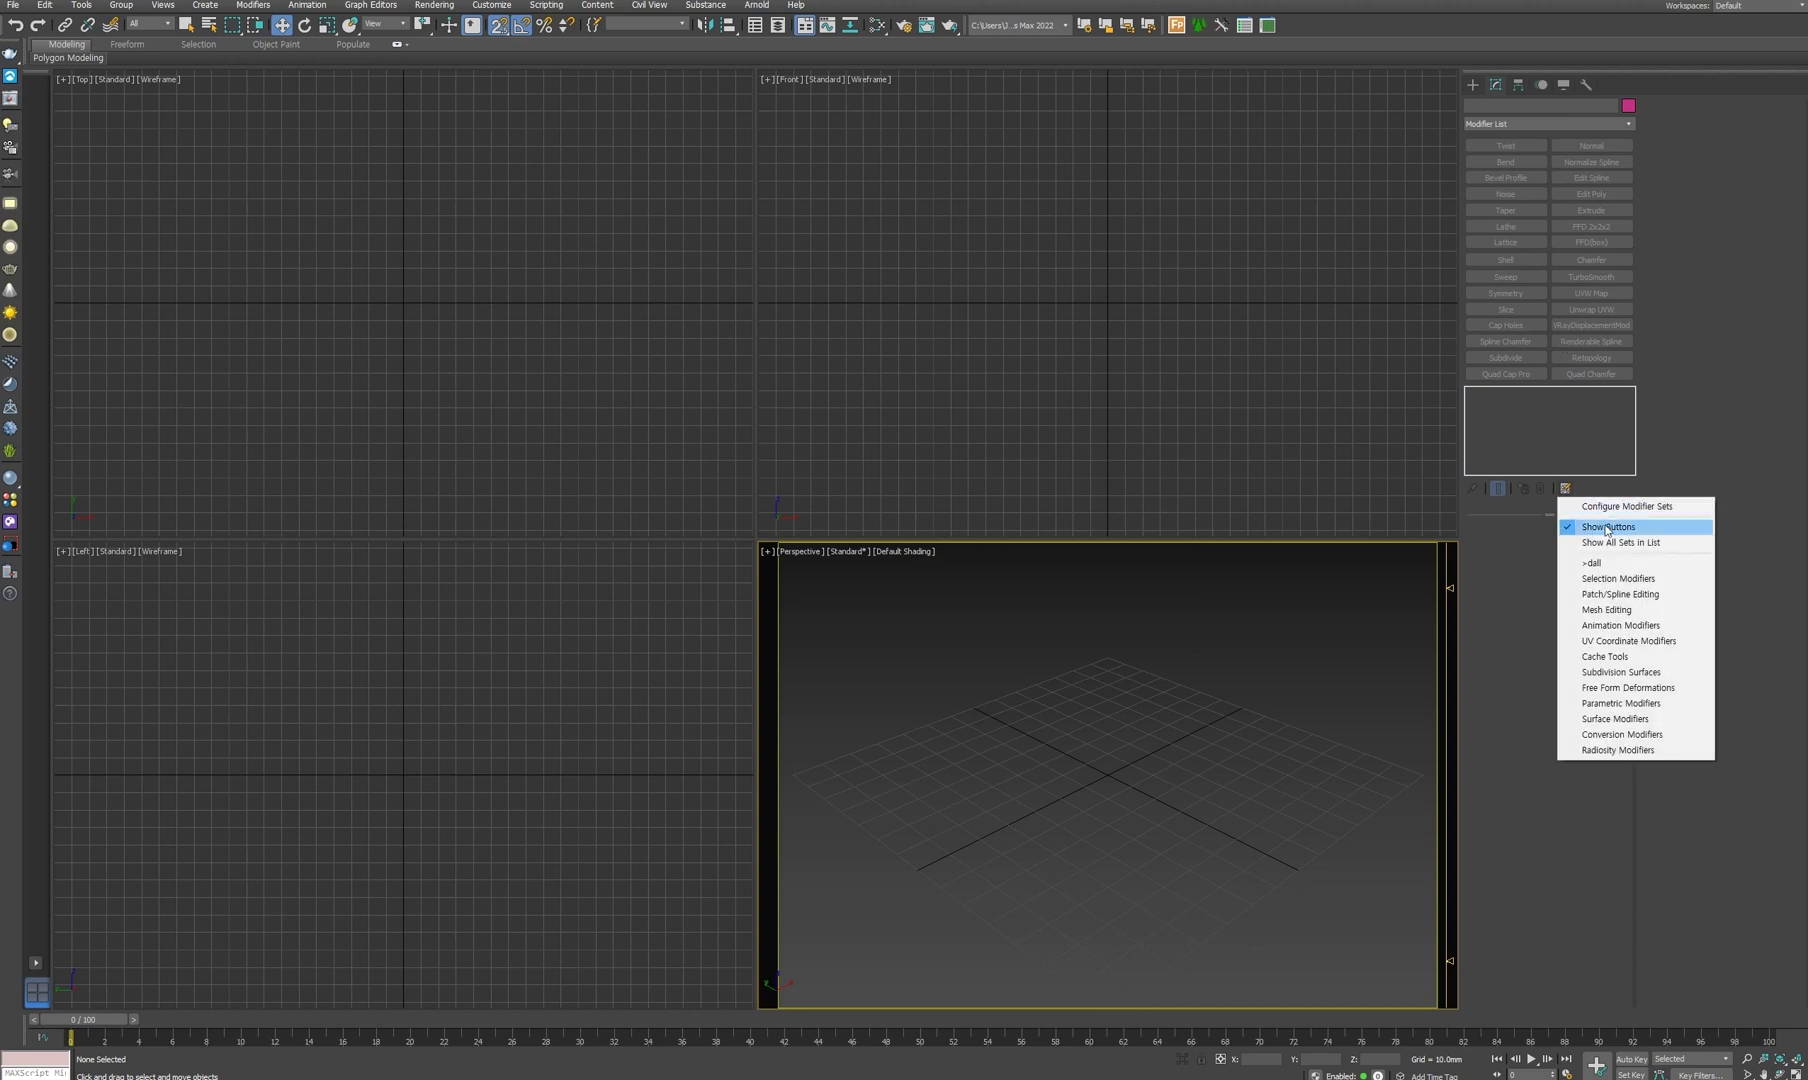
{"action": "left_click", "coordinate": [1607, 529]}
{"action": "left_click", "coordinate": [1565, 237]}
{"action": "left_click", "coordinate": [1595, 277]}
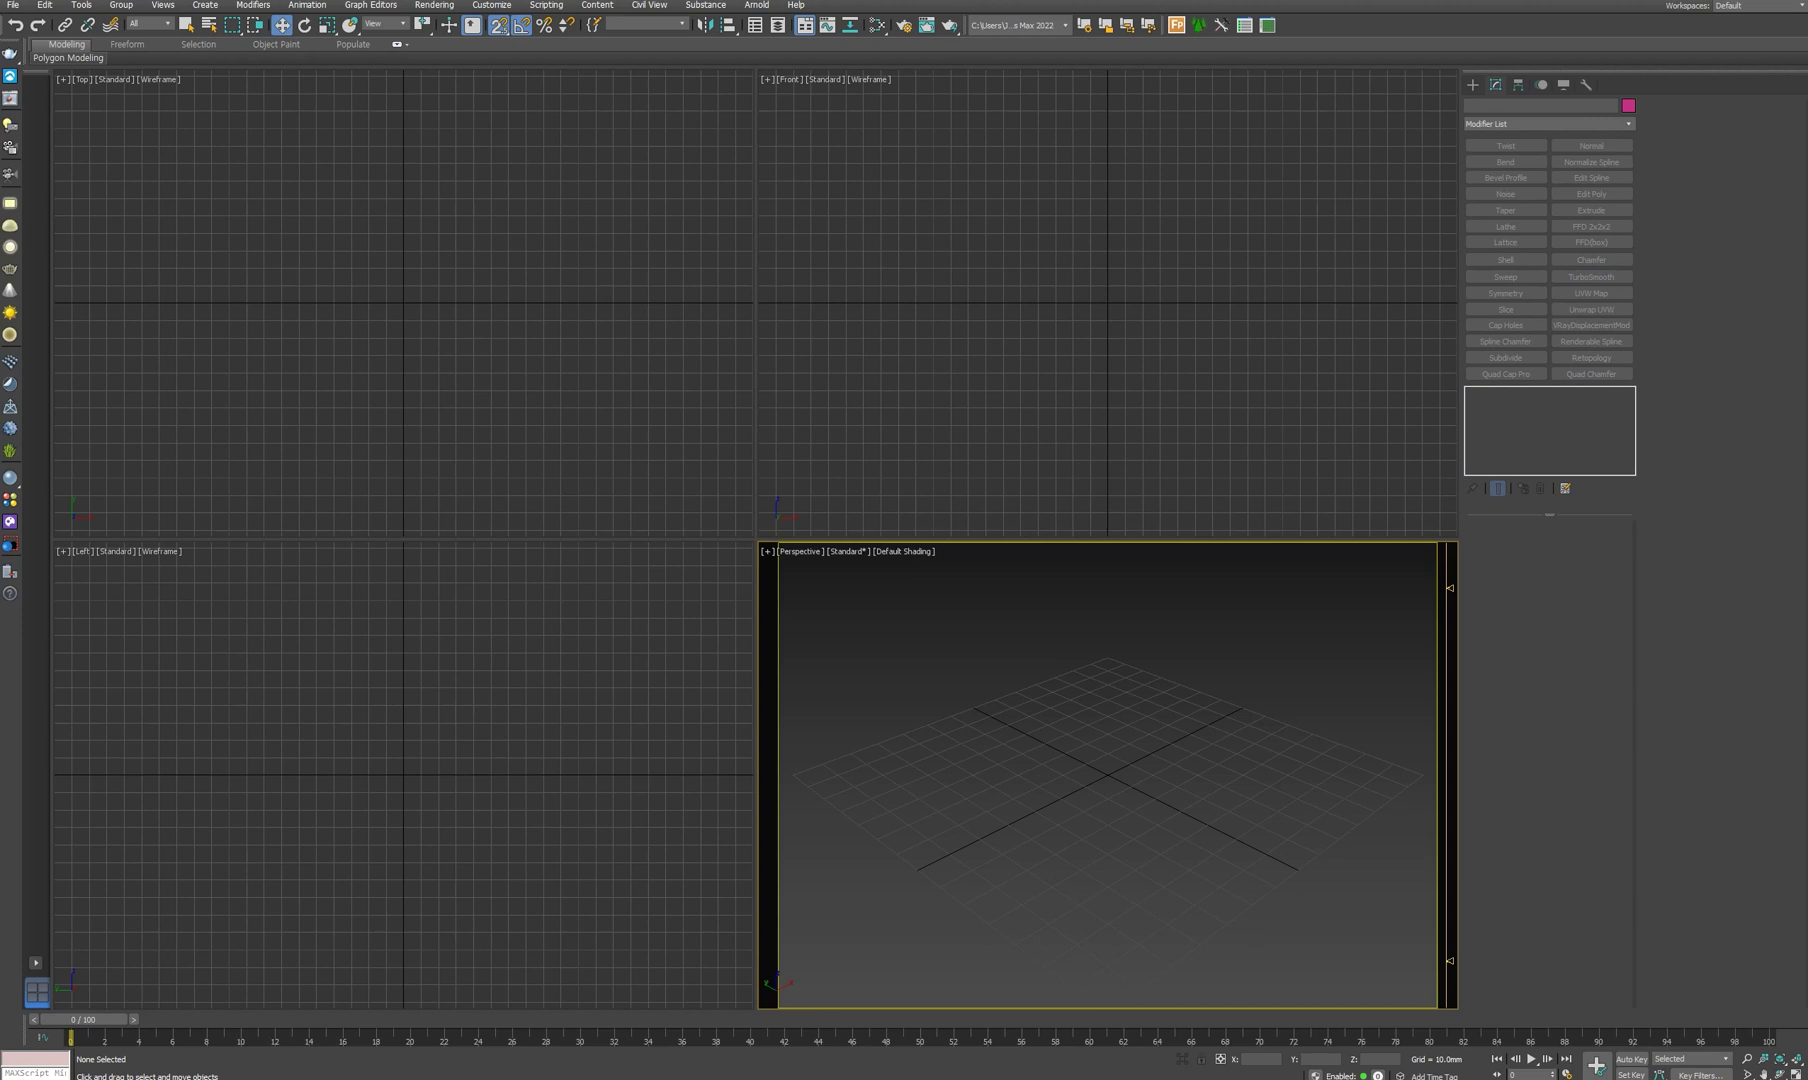
- Open the Utilities panel's button set configuration
{"action": "left_click", "coordinate": [1320, 350]}
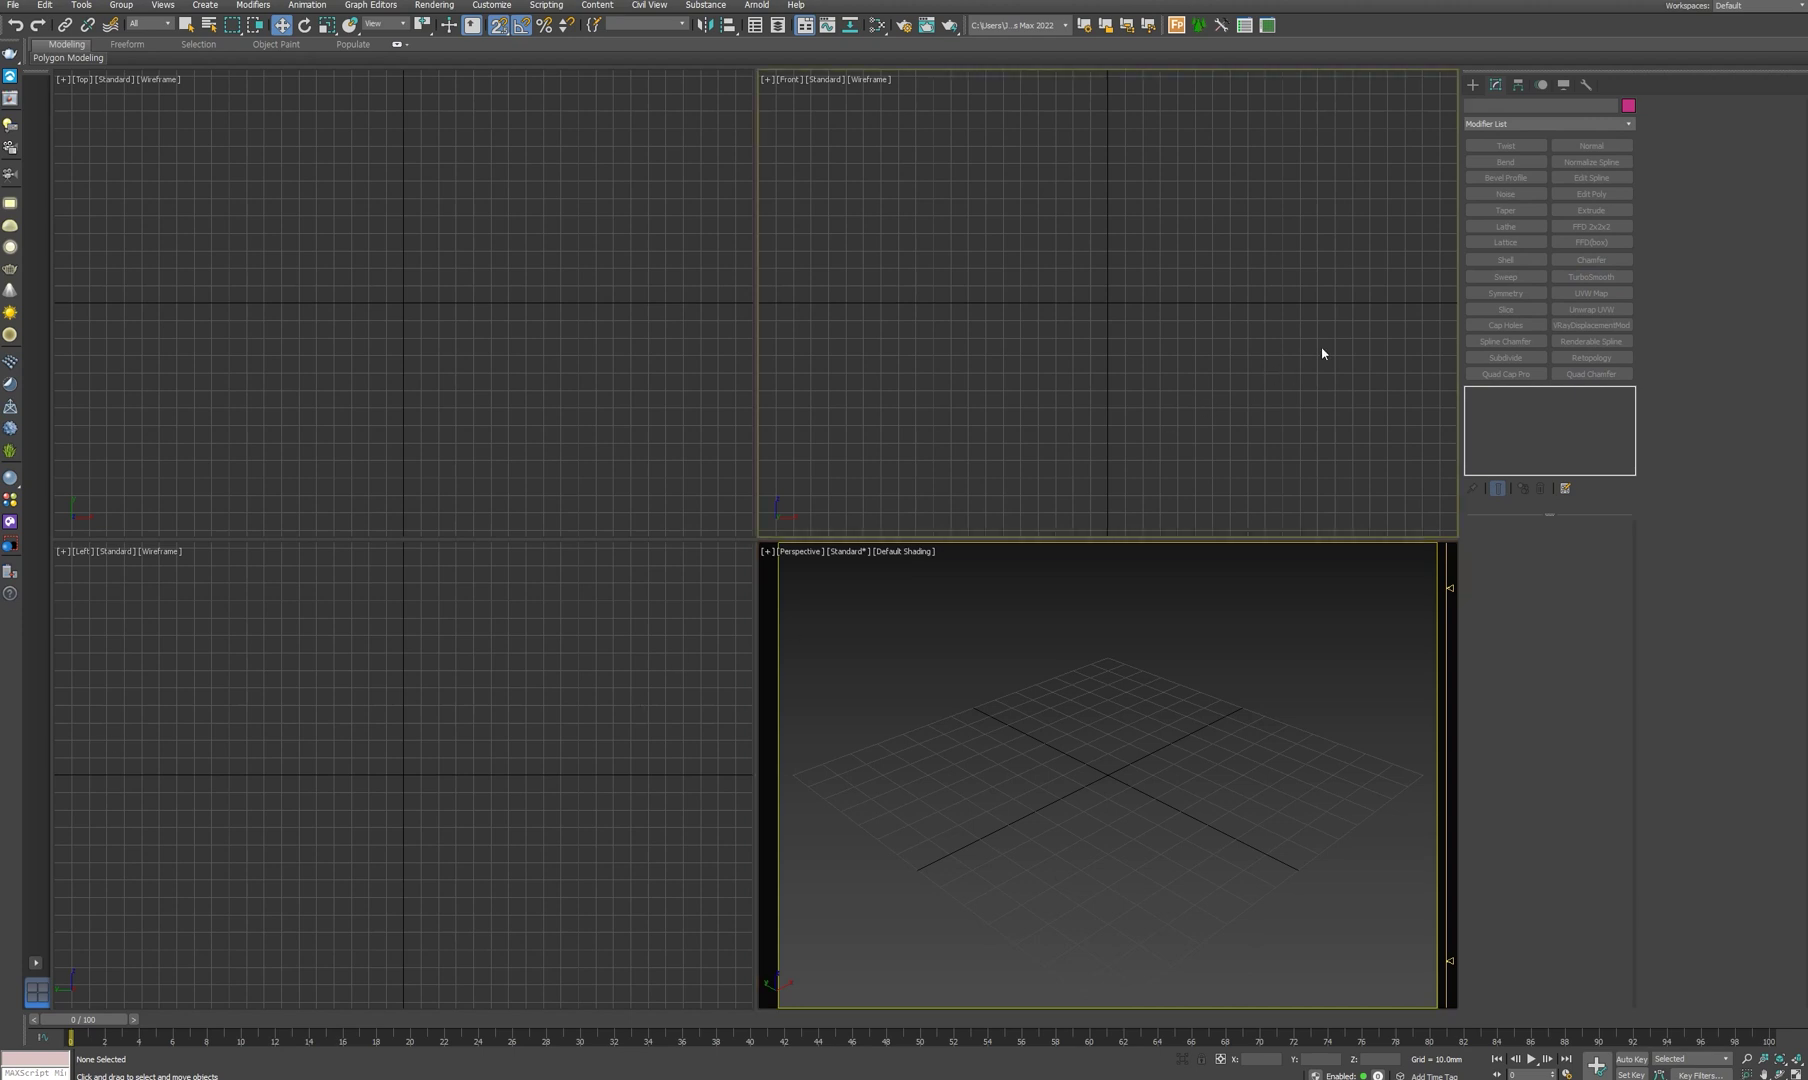
{"action": "left_click", "coordinate": [1588, 86]}
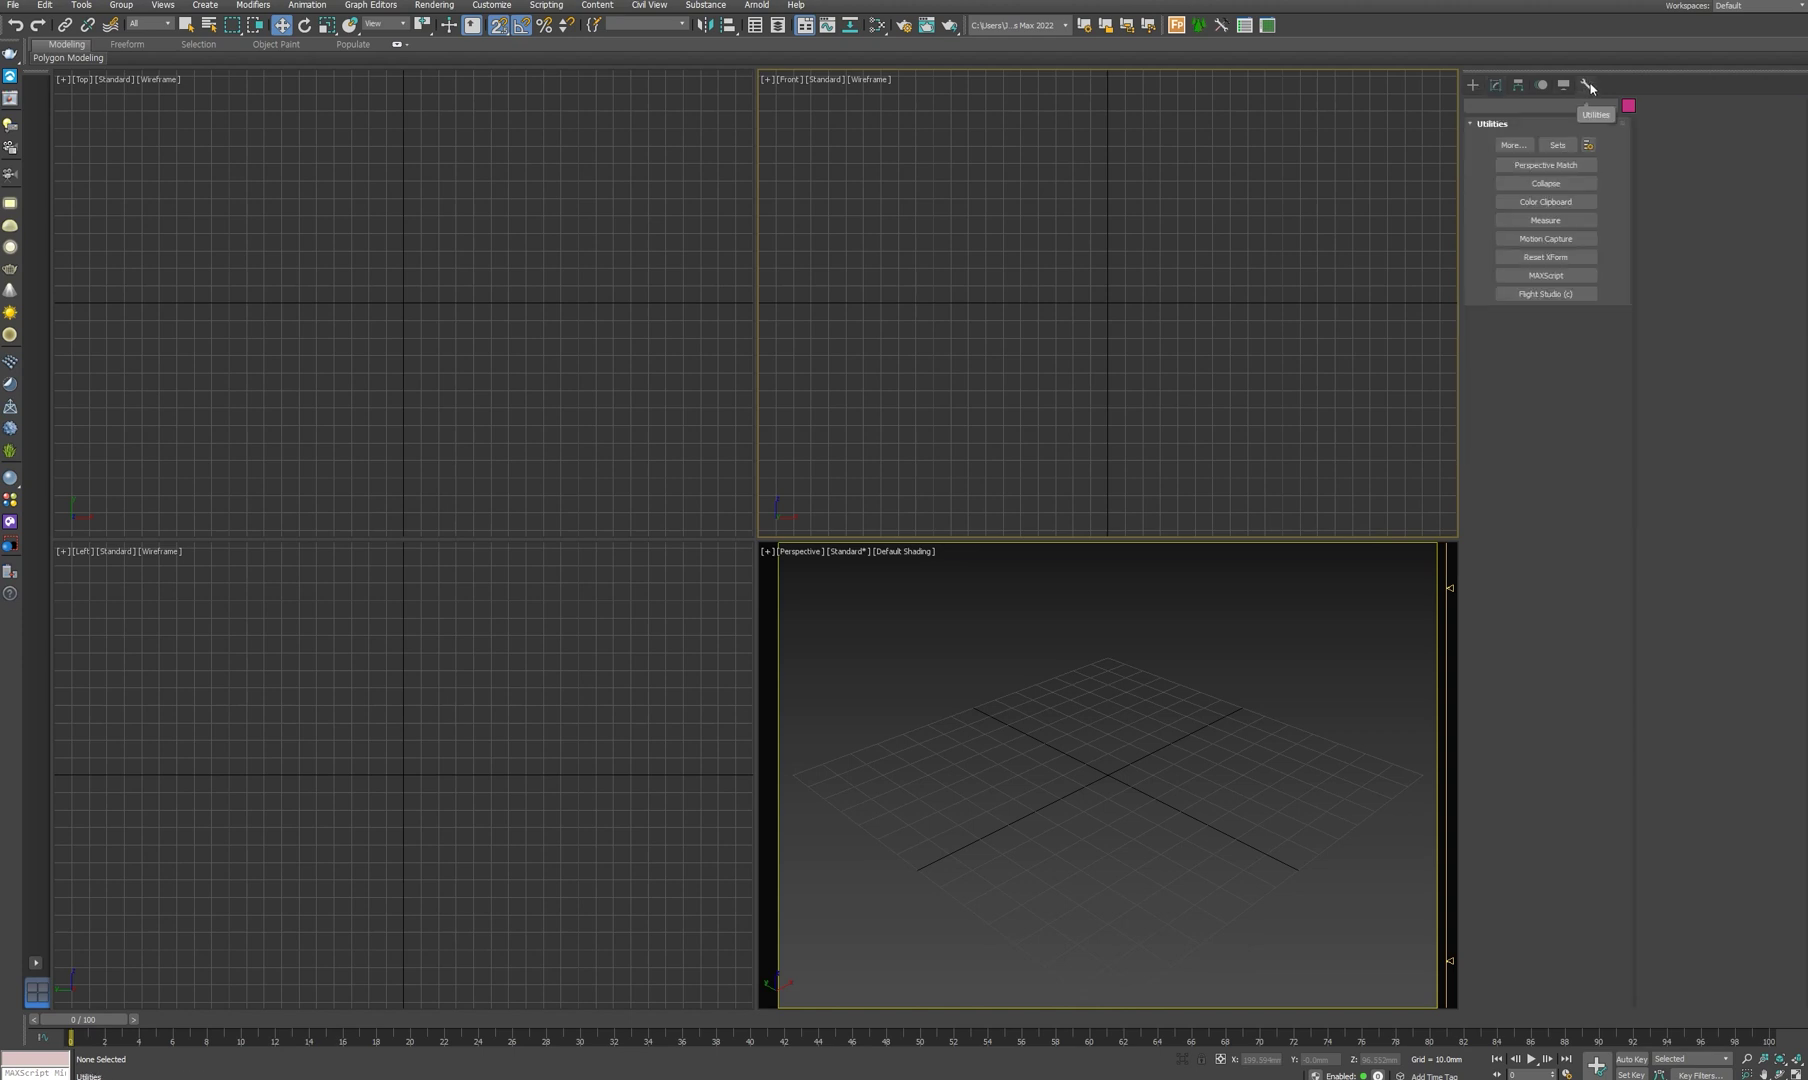
{"action": "left_click", "coordinate": [1590, 147]}
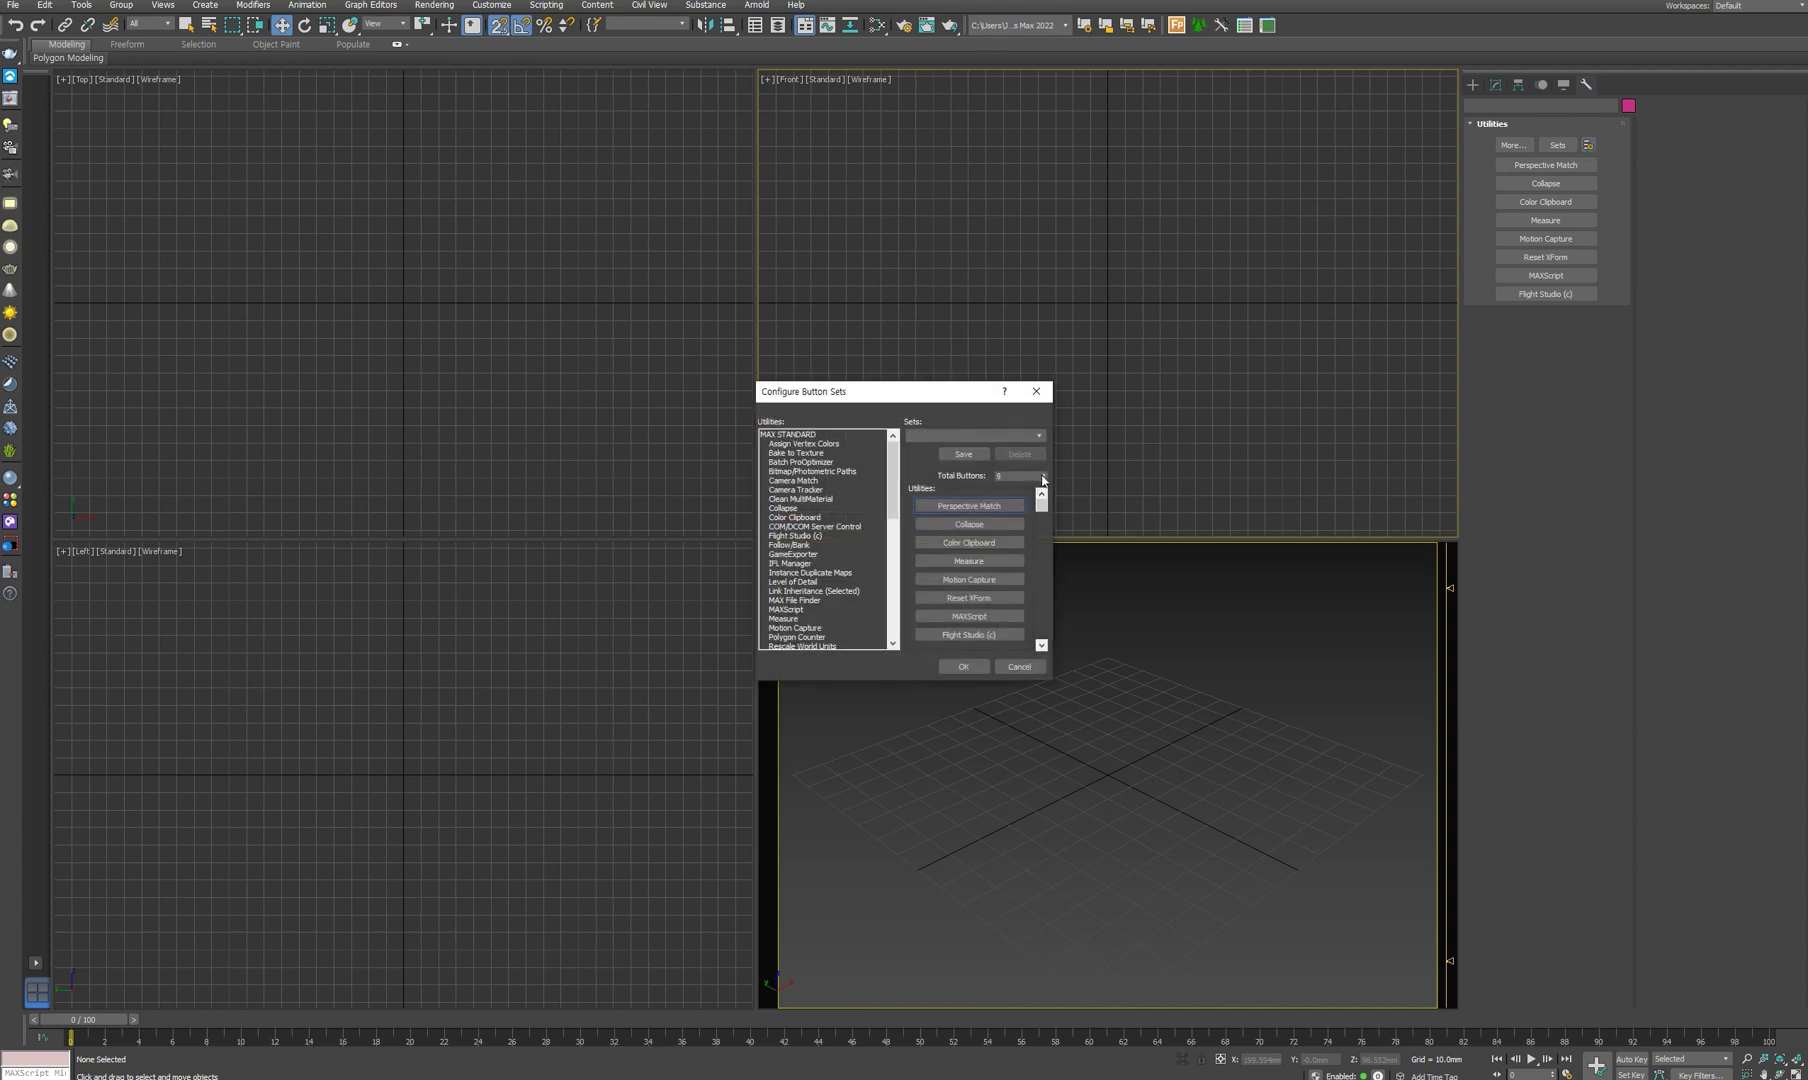
- Place Bitmap/Photometric Paths into an empty slot, then save and apply the set
{"action": "left_click_drag", "start_coordinate": [1041, 500], "coordinate": [1041, 632]}
{"action": "left_click", "coordinate": [810, 471]}
{"action": "left_click", "coordinate": [967, 635]}
{"action": "type", "text": "asd"}
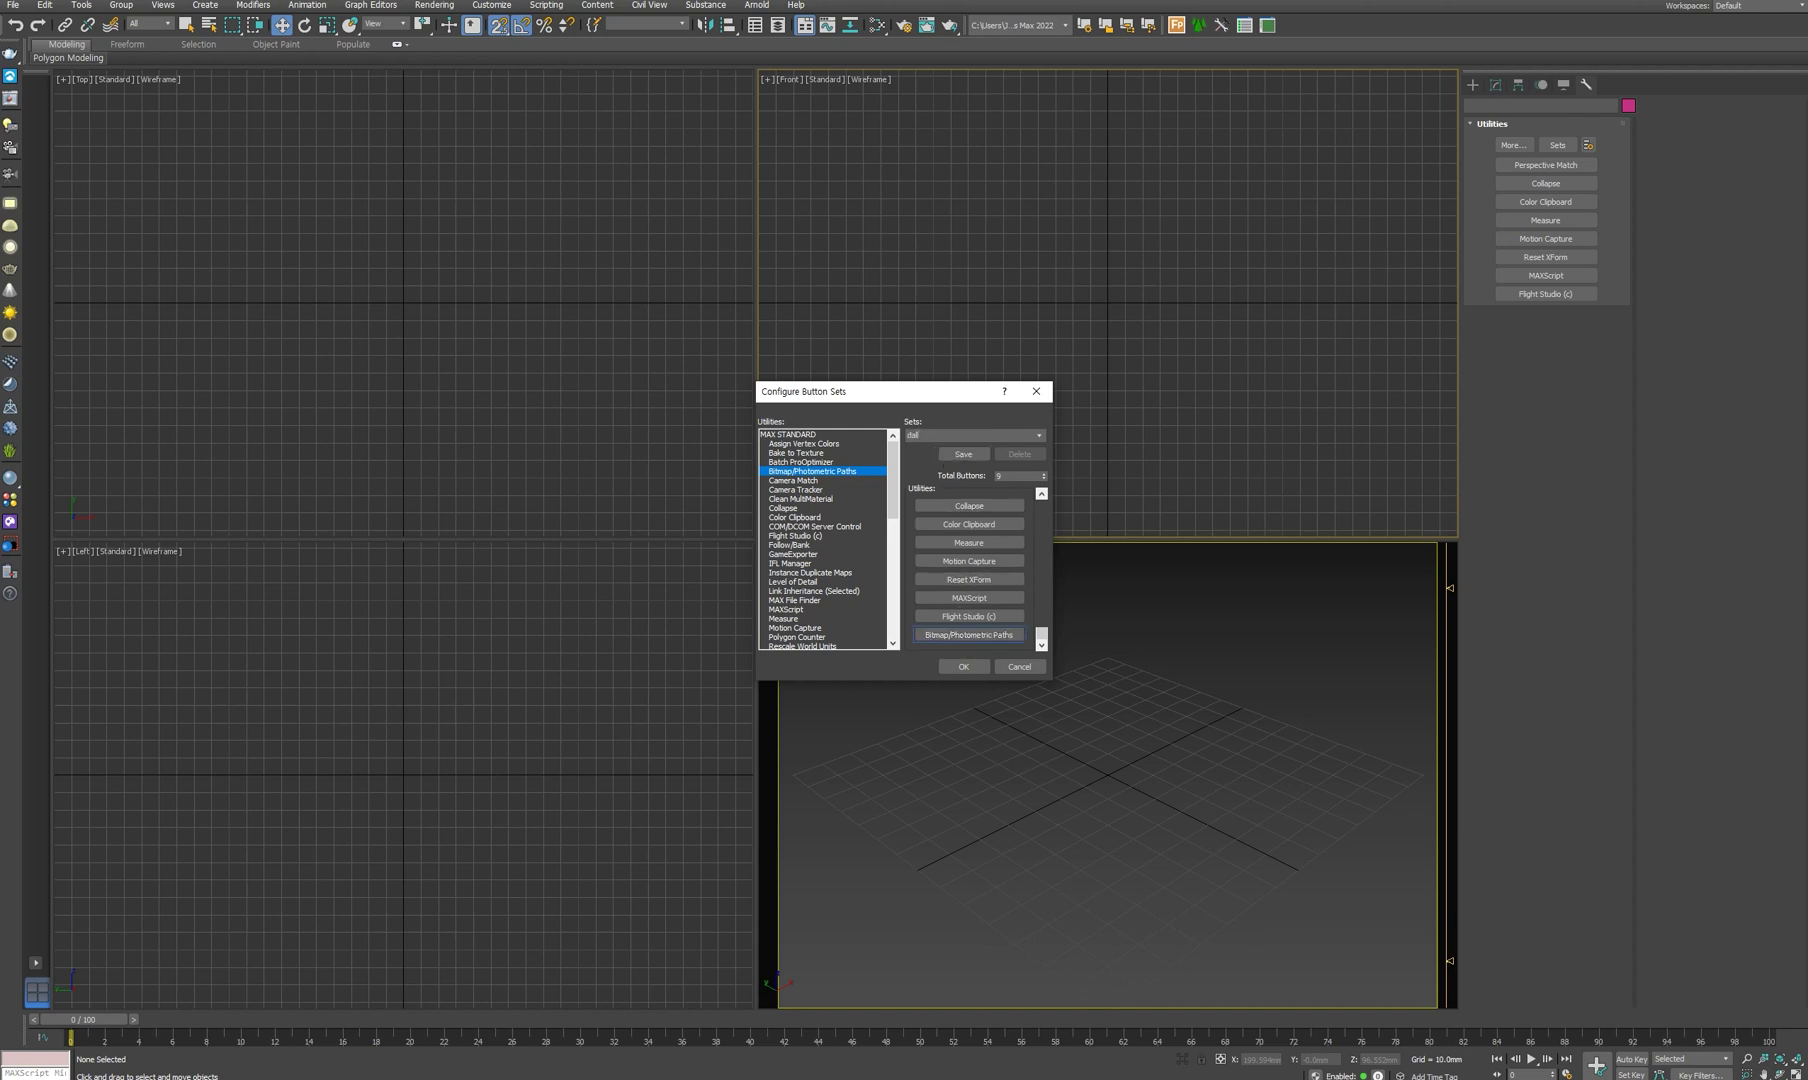
{"action": "left_click", "coordinate": [963, 454]}
{"action": "left_click", "coordinate": [963, 666]}
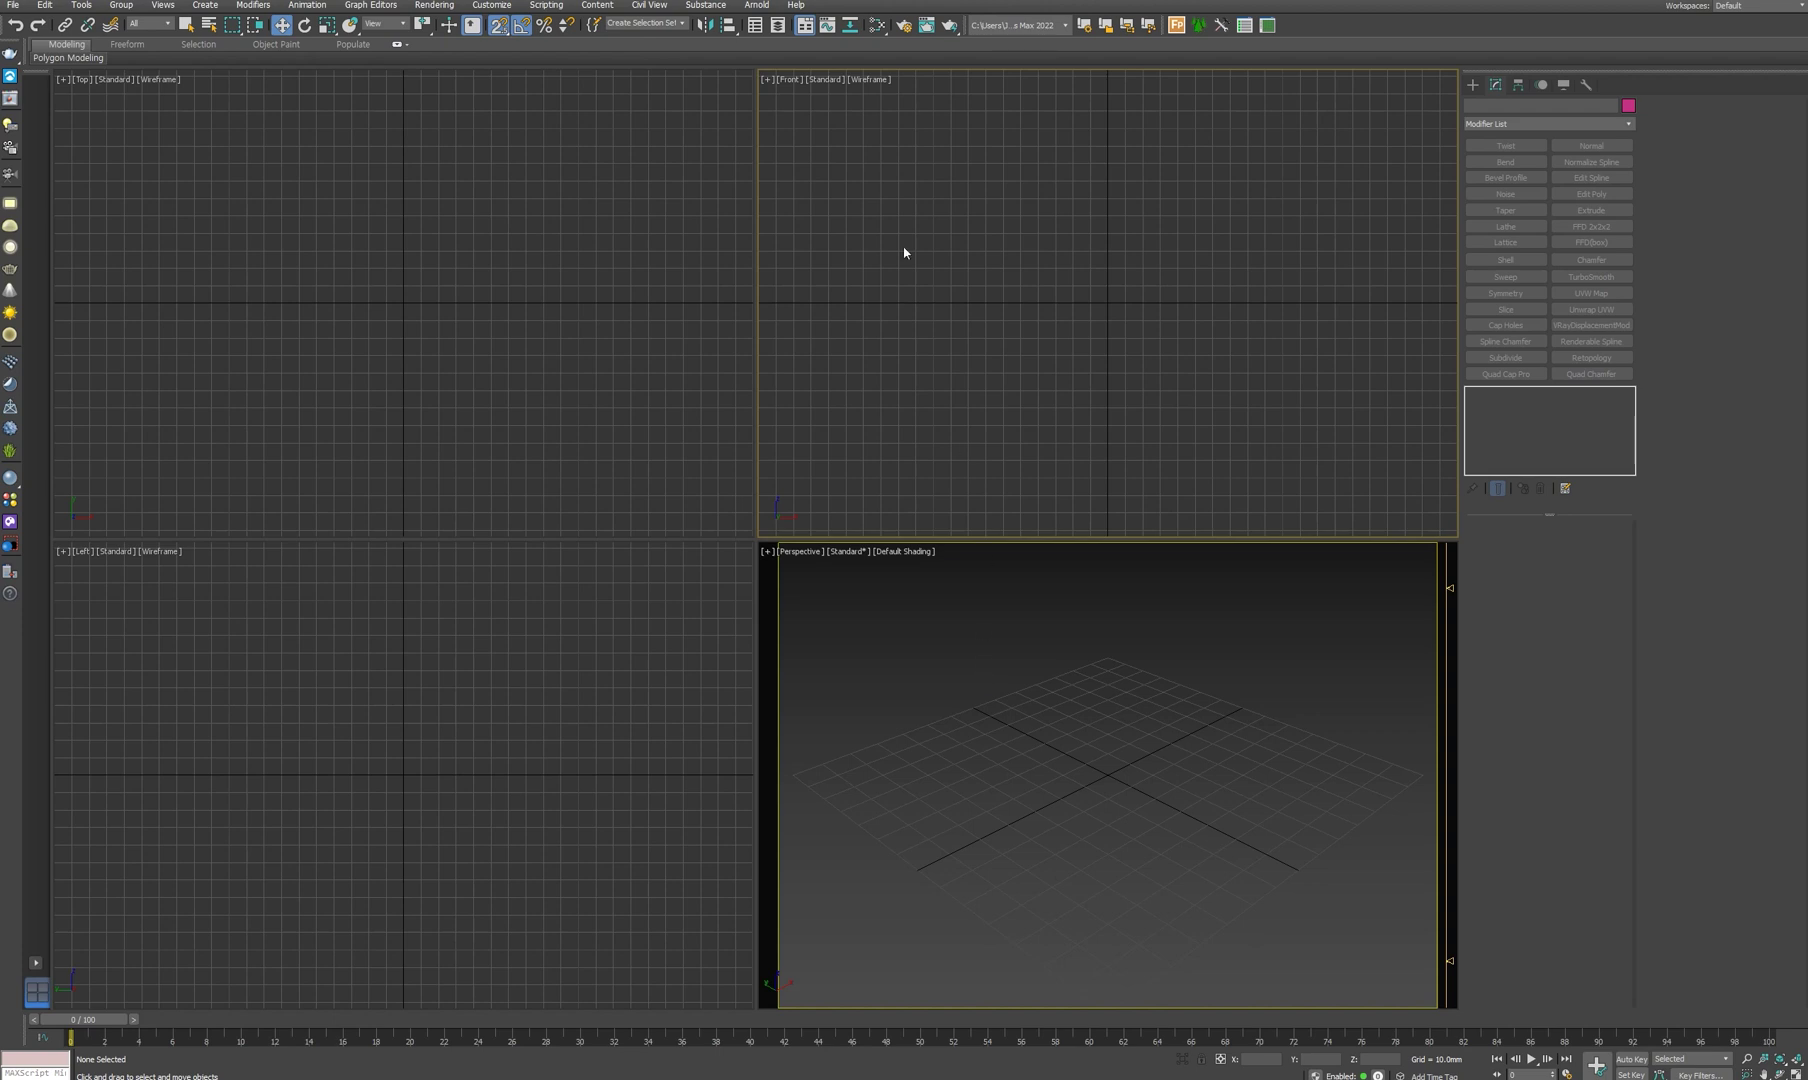
- Open the Hotkey Editor and draw a test box in the Perspective view
{"action": "left_click", "coordinate": [491, 5]}
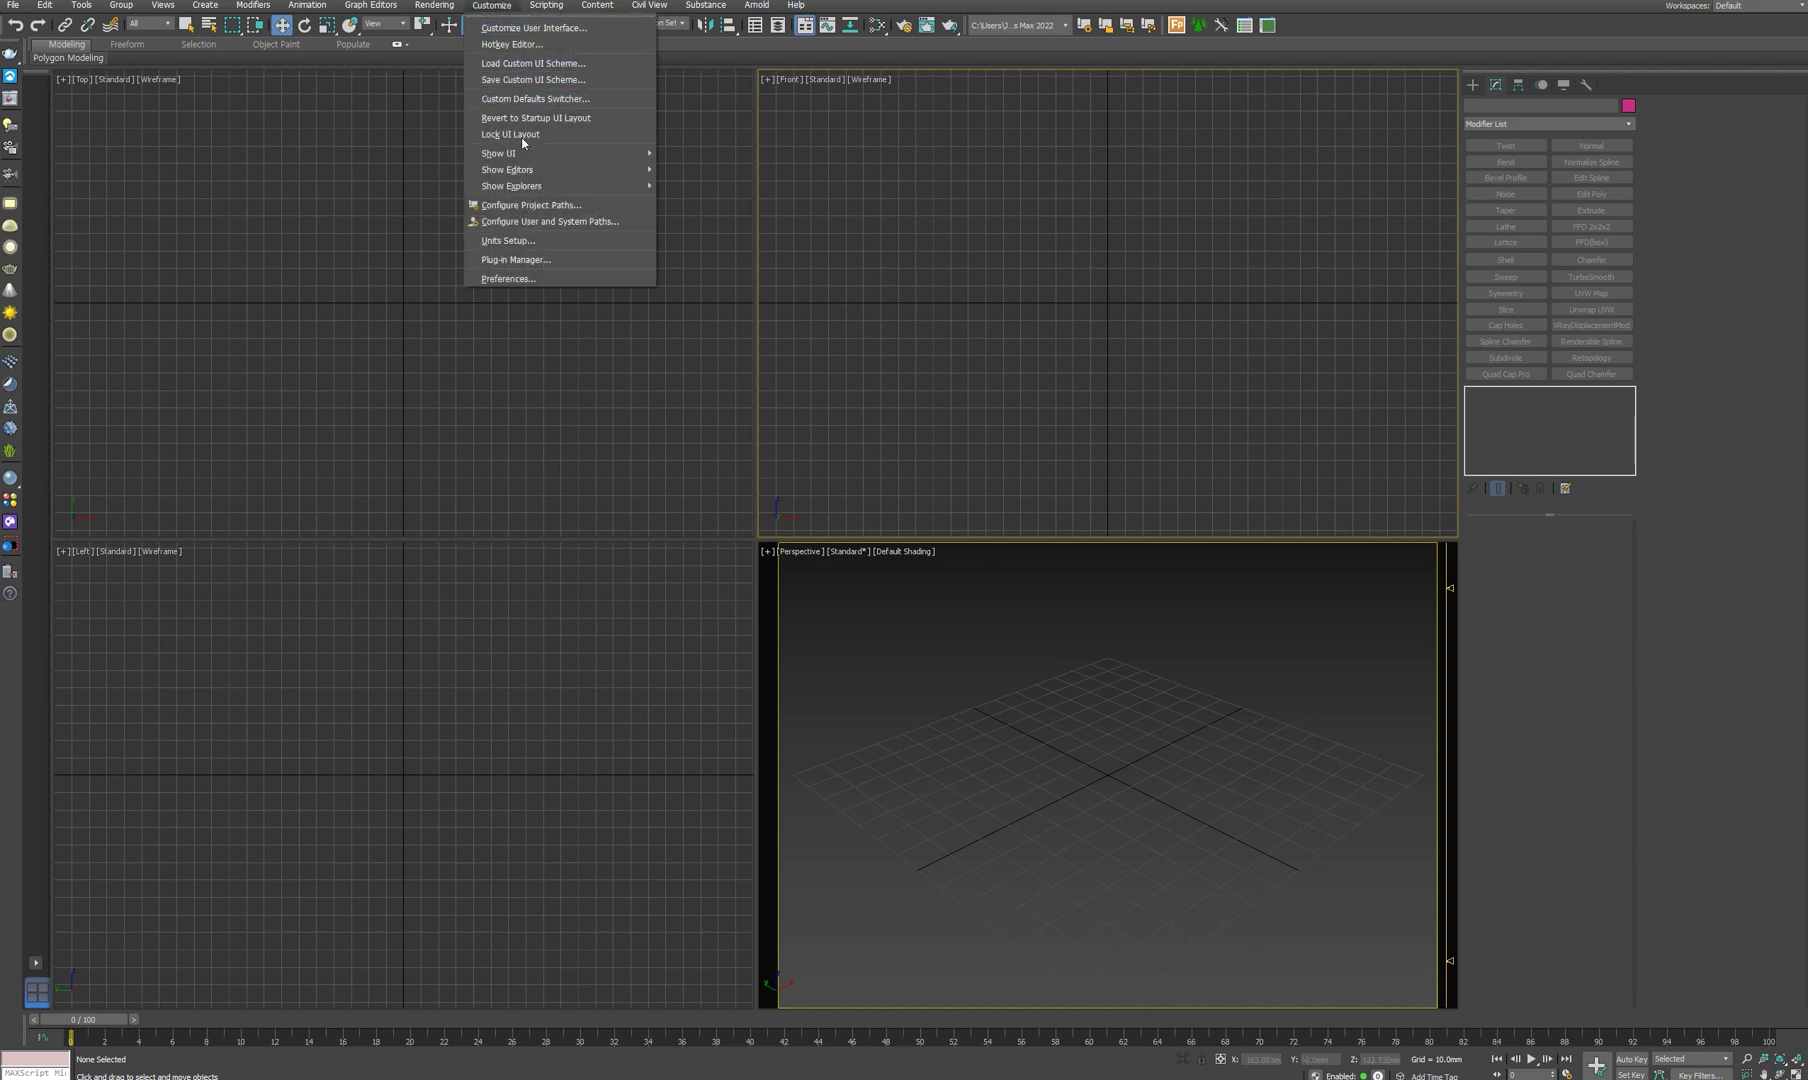
{"action": "left_click", "coordinate": [531, 48]}
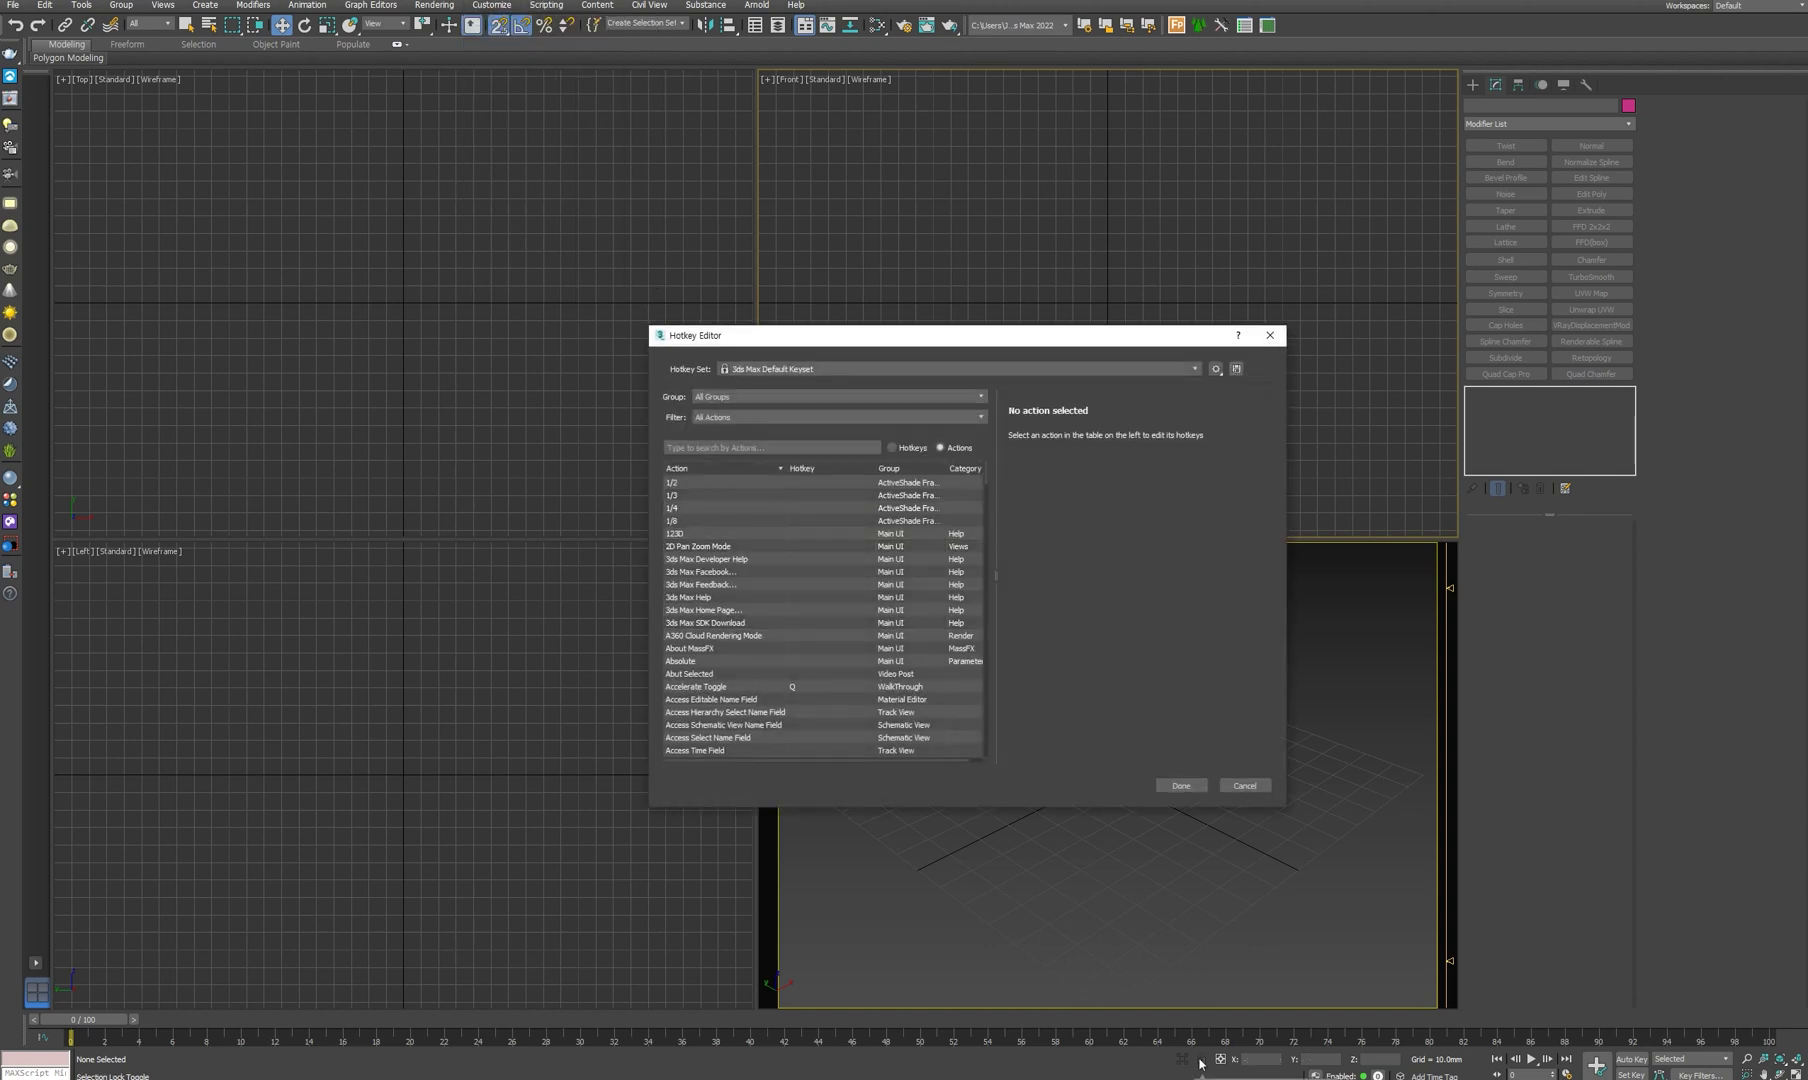
{"action": "left_click", "coordinate": [1472, 84]}
{"action": "left_click", "coordinate": [1505, 179]}
{"action": "left_click_drag", "start_coordinate": [1199, 871], "coordinate": [1045, 815]}
{"action": "left_click", "coordinate": [1144, 995]}
{"action": "key", "text": "w"}
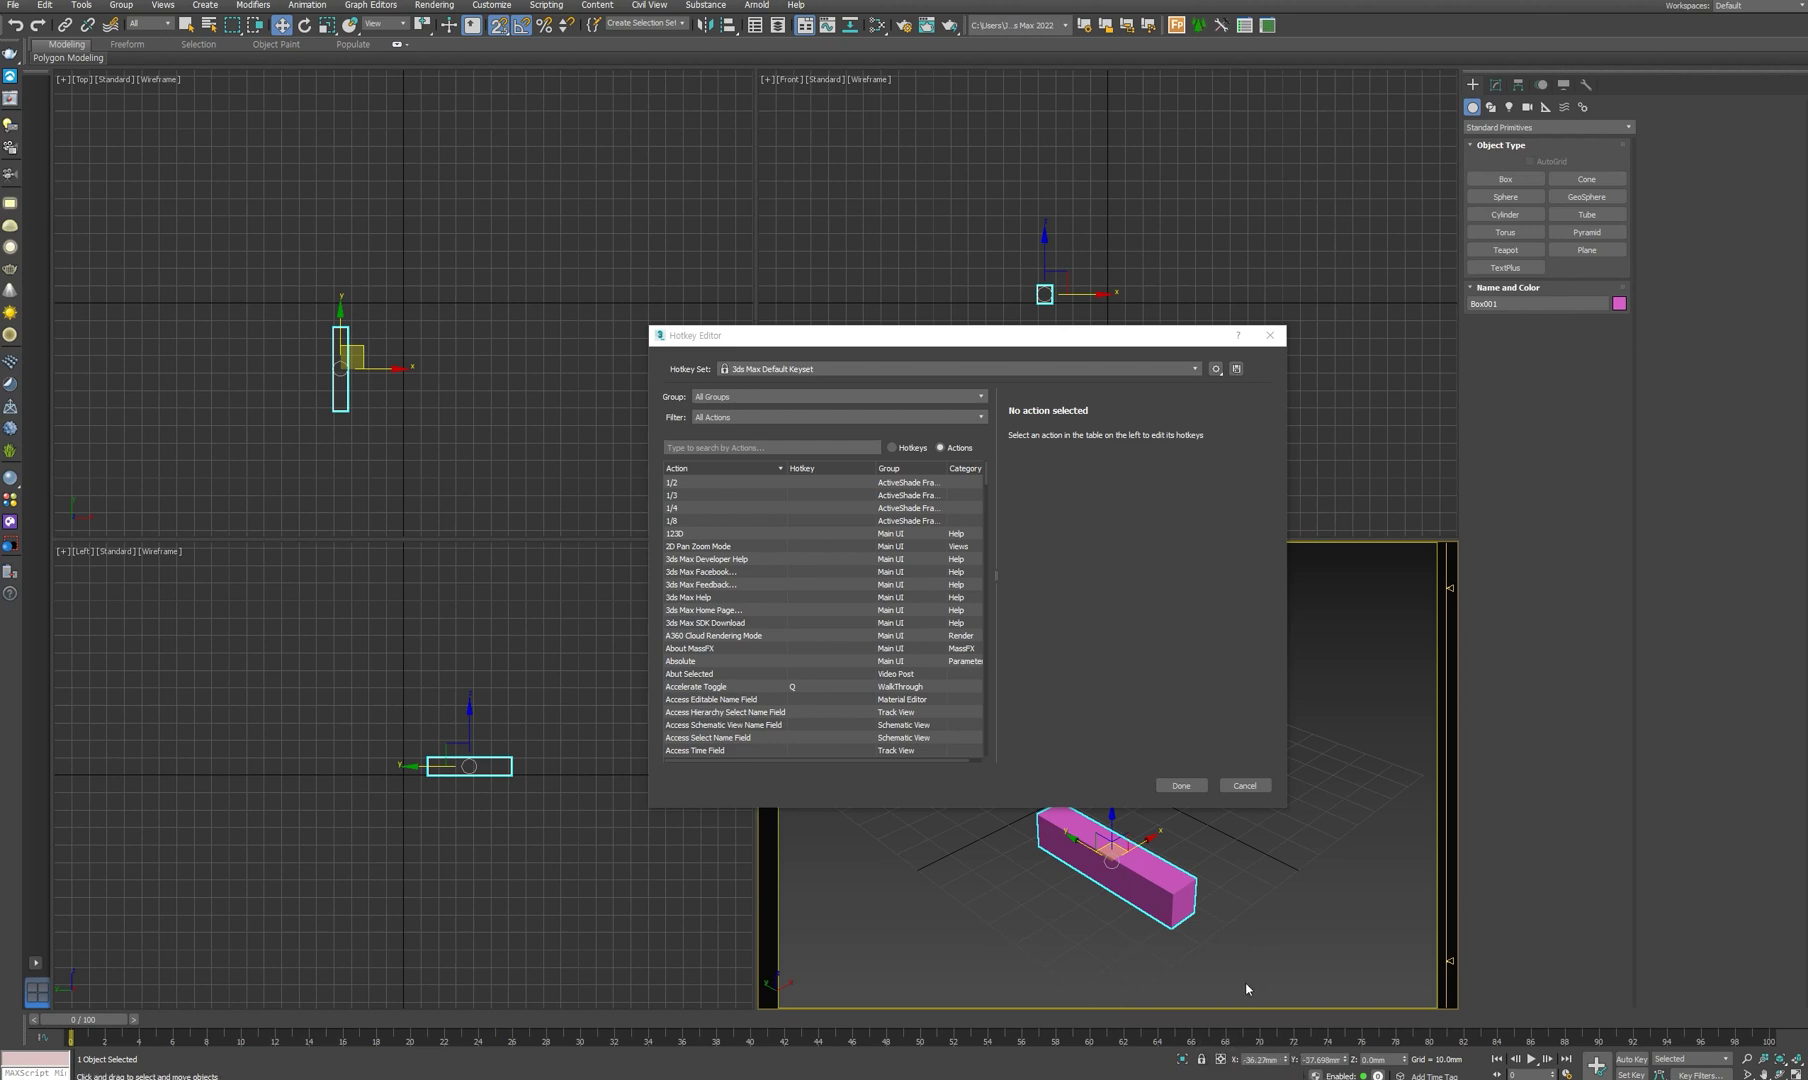
- Test selection lock on the box by moving it, then unlock it
{"action": "left_click", "coordinate": [1202, 1058]}
{"action": "left_click_drag", "start_coordinate": [1171, 915], "coordinate": [1287, 837]}
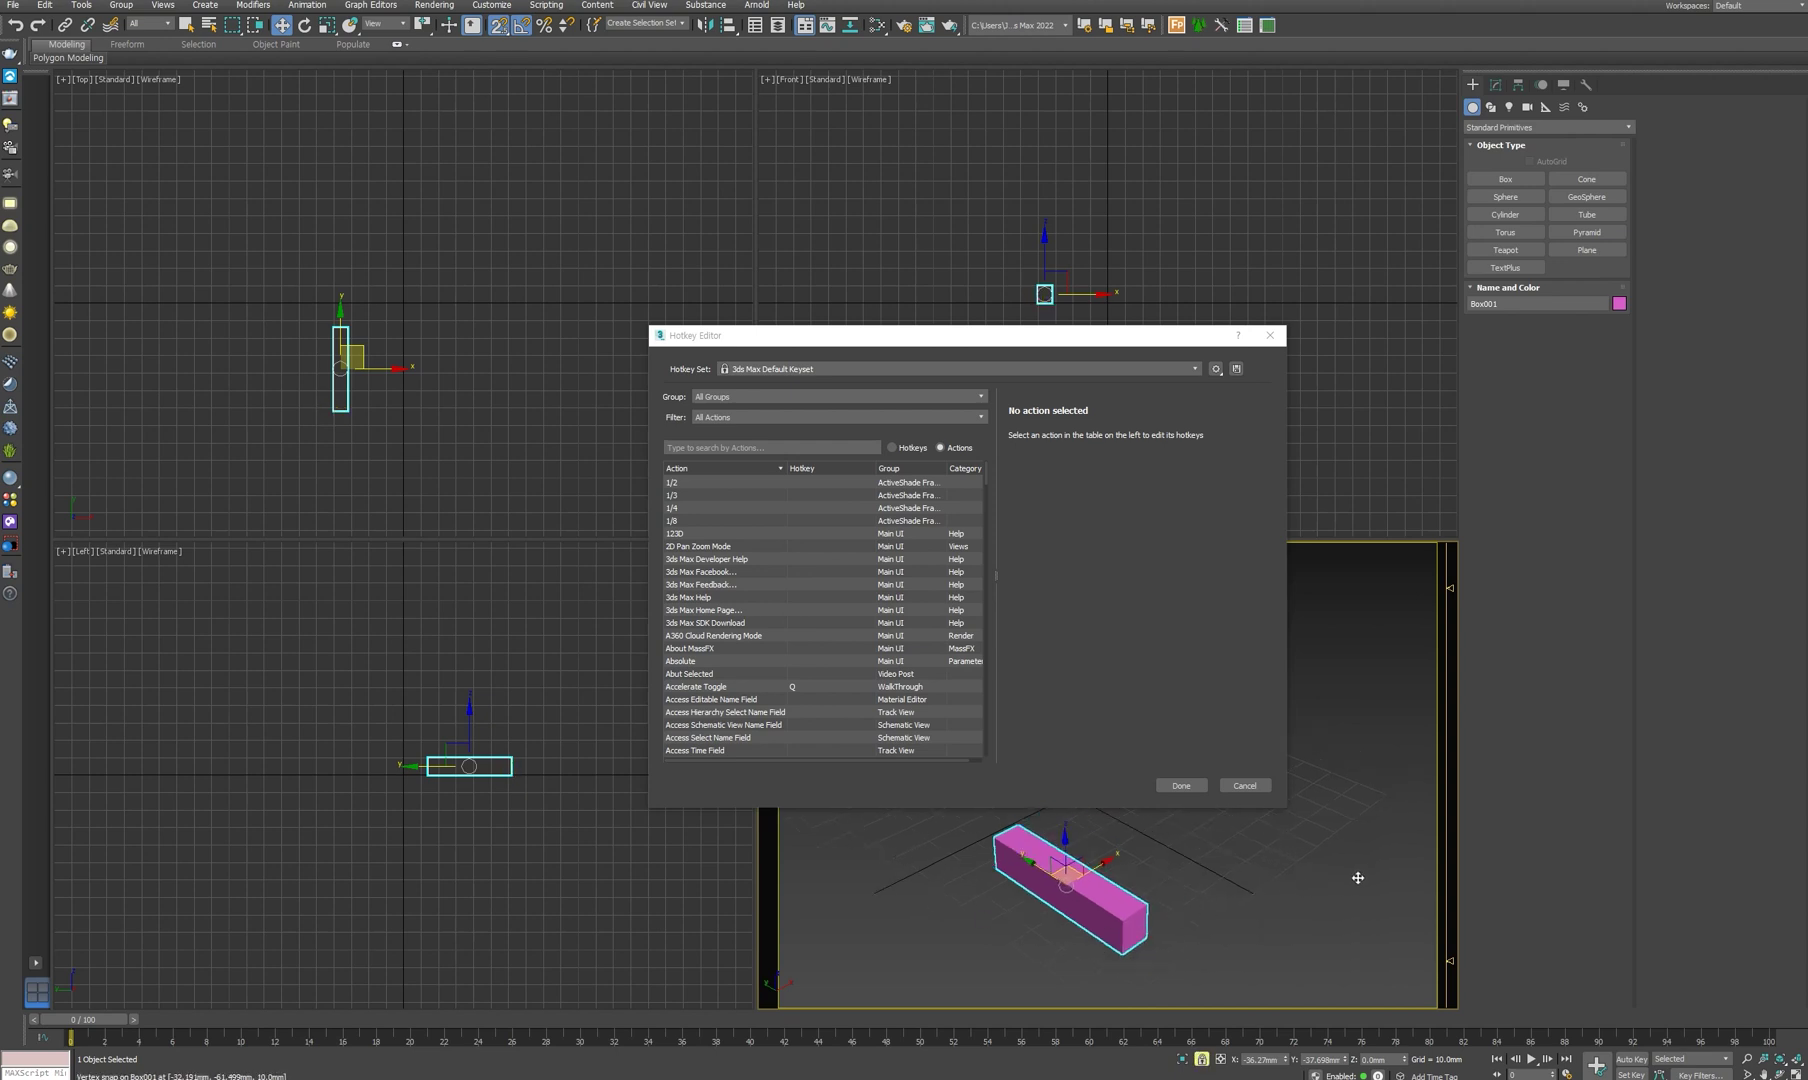
{"action": "key", "text": "space"}
{"action": "left_click", "coordinate": [1142, 979]}
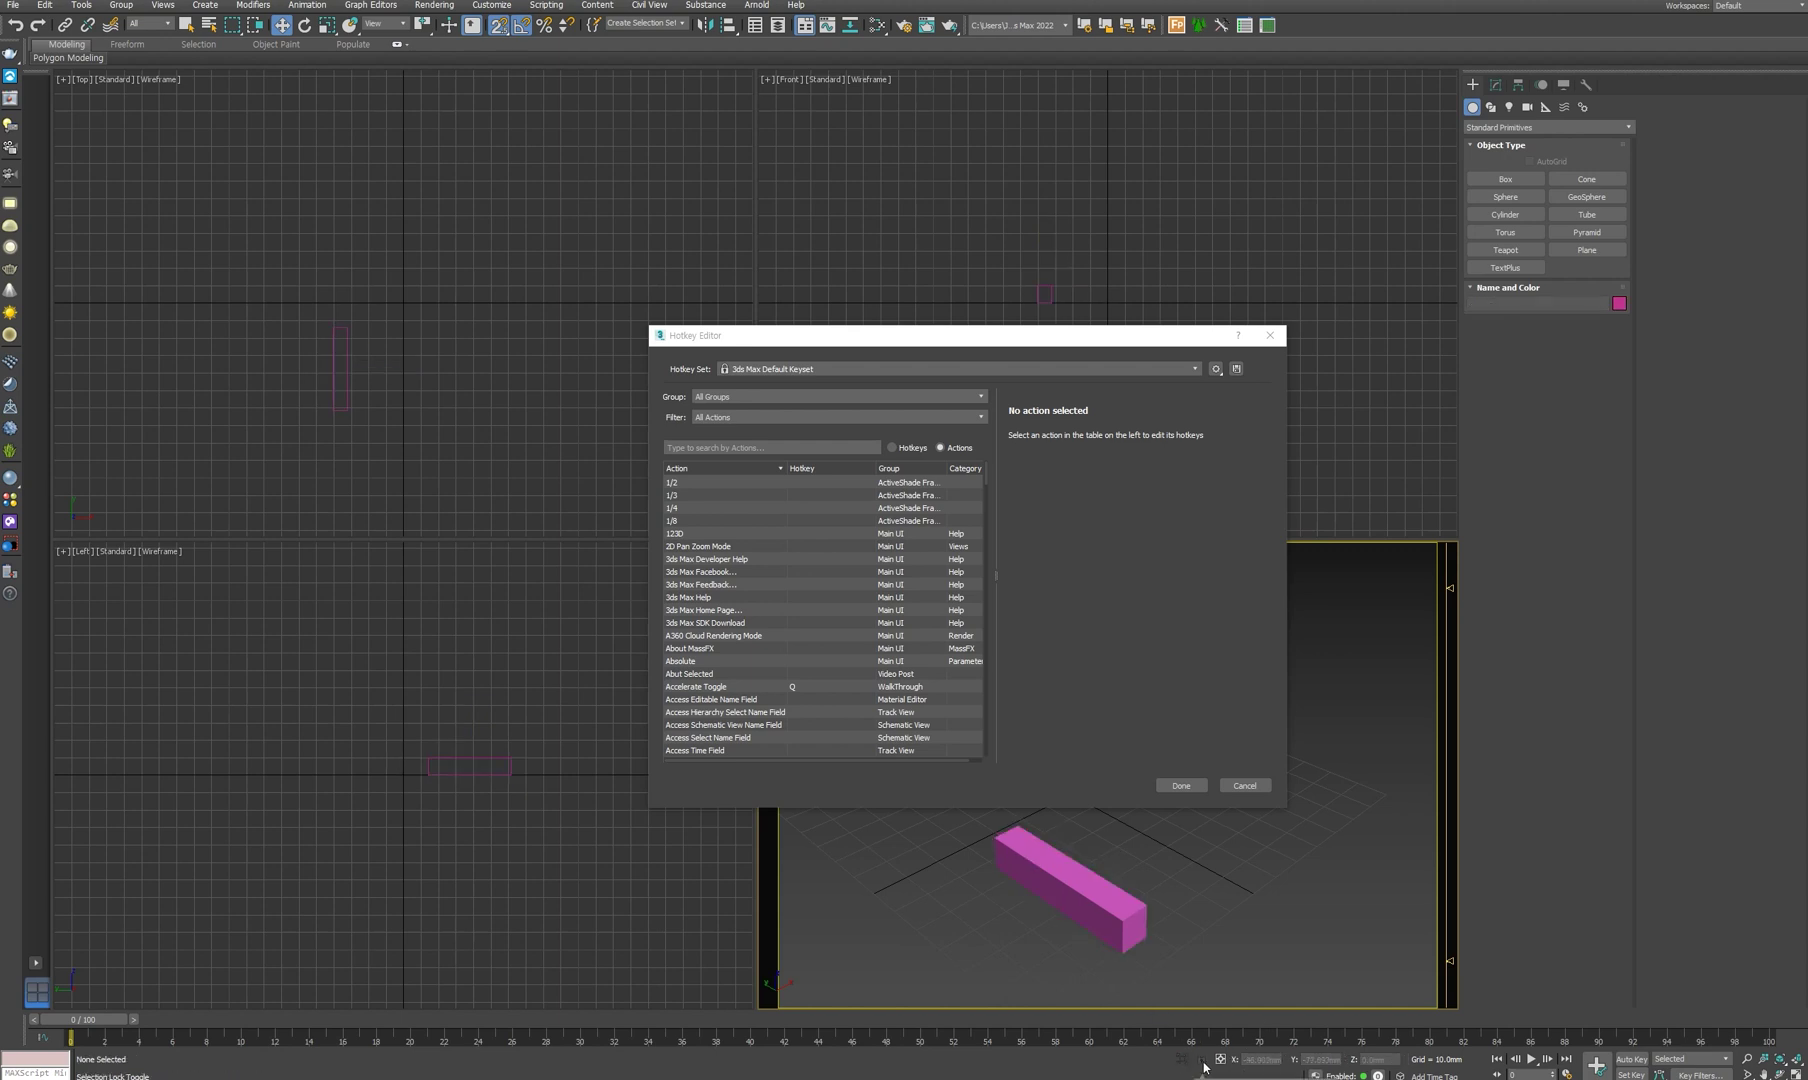
- Locate Selection Lock Toggle in the Hotkey Editor action list
{"action": "left_click", "coordinate": [759, 662]}
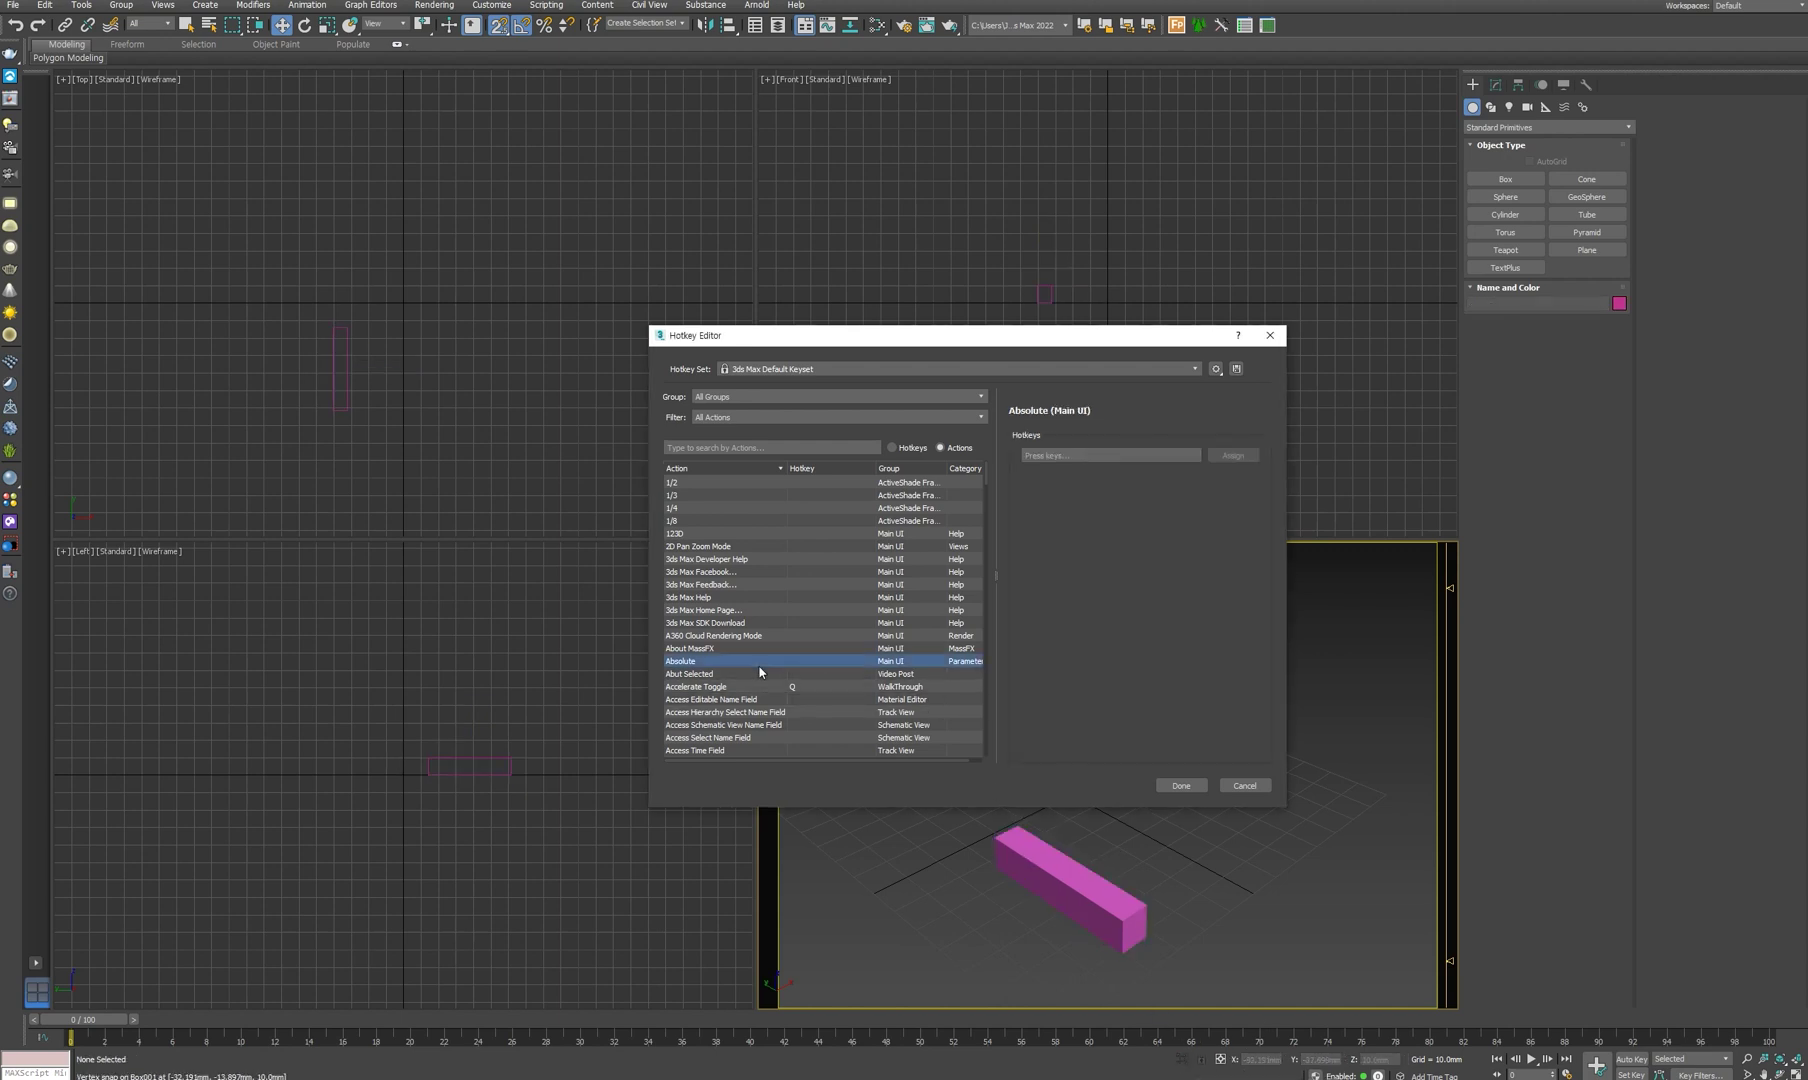
{"action": "key", "text": "s"}
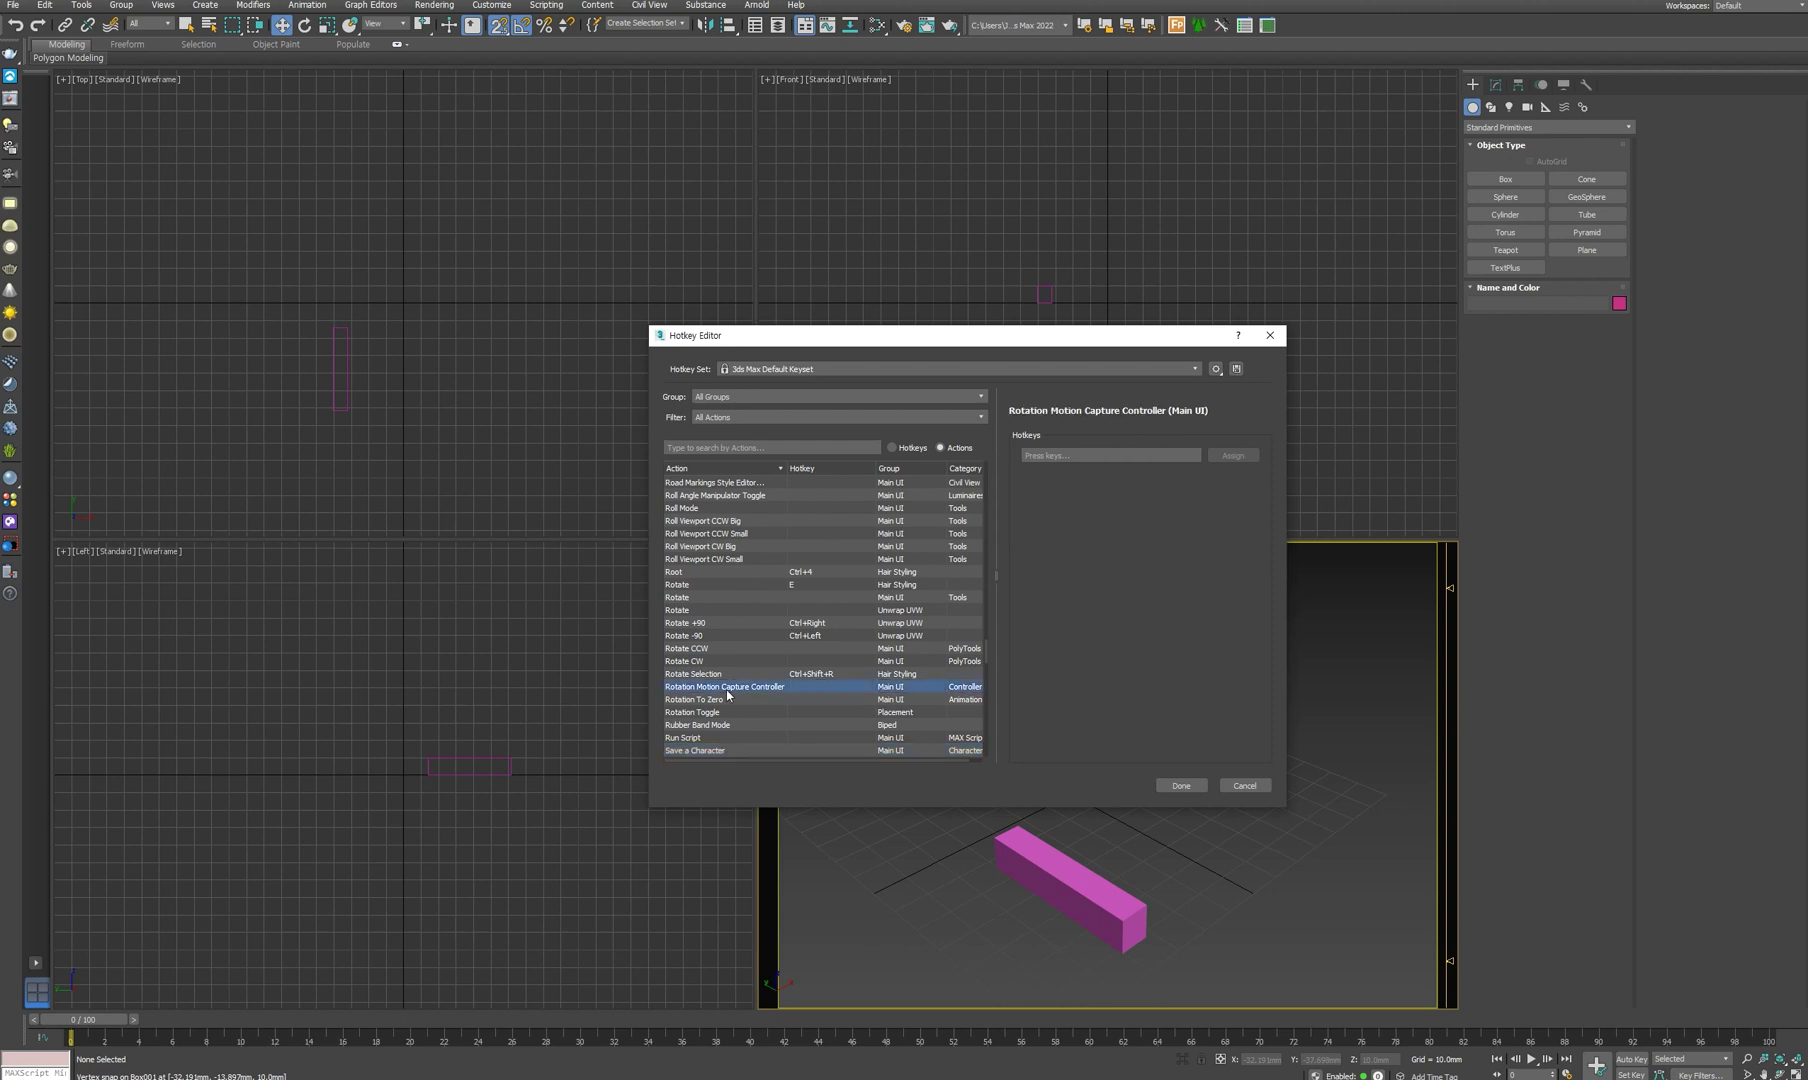
{"action": "scroll", "coordinate": [775, 675], "scroll_direction": "down", "scroll_amount": 3}
{"action": "scroll", "coordinate": [784, 660], "scroll_direction": "down", "scroll_amount": 3}
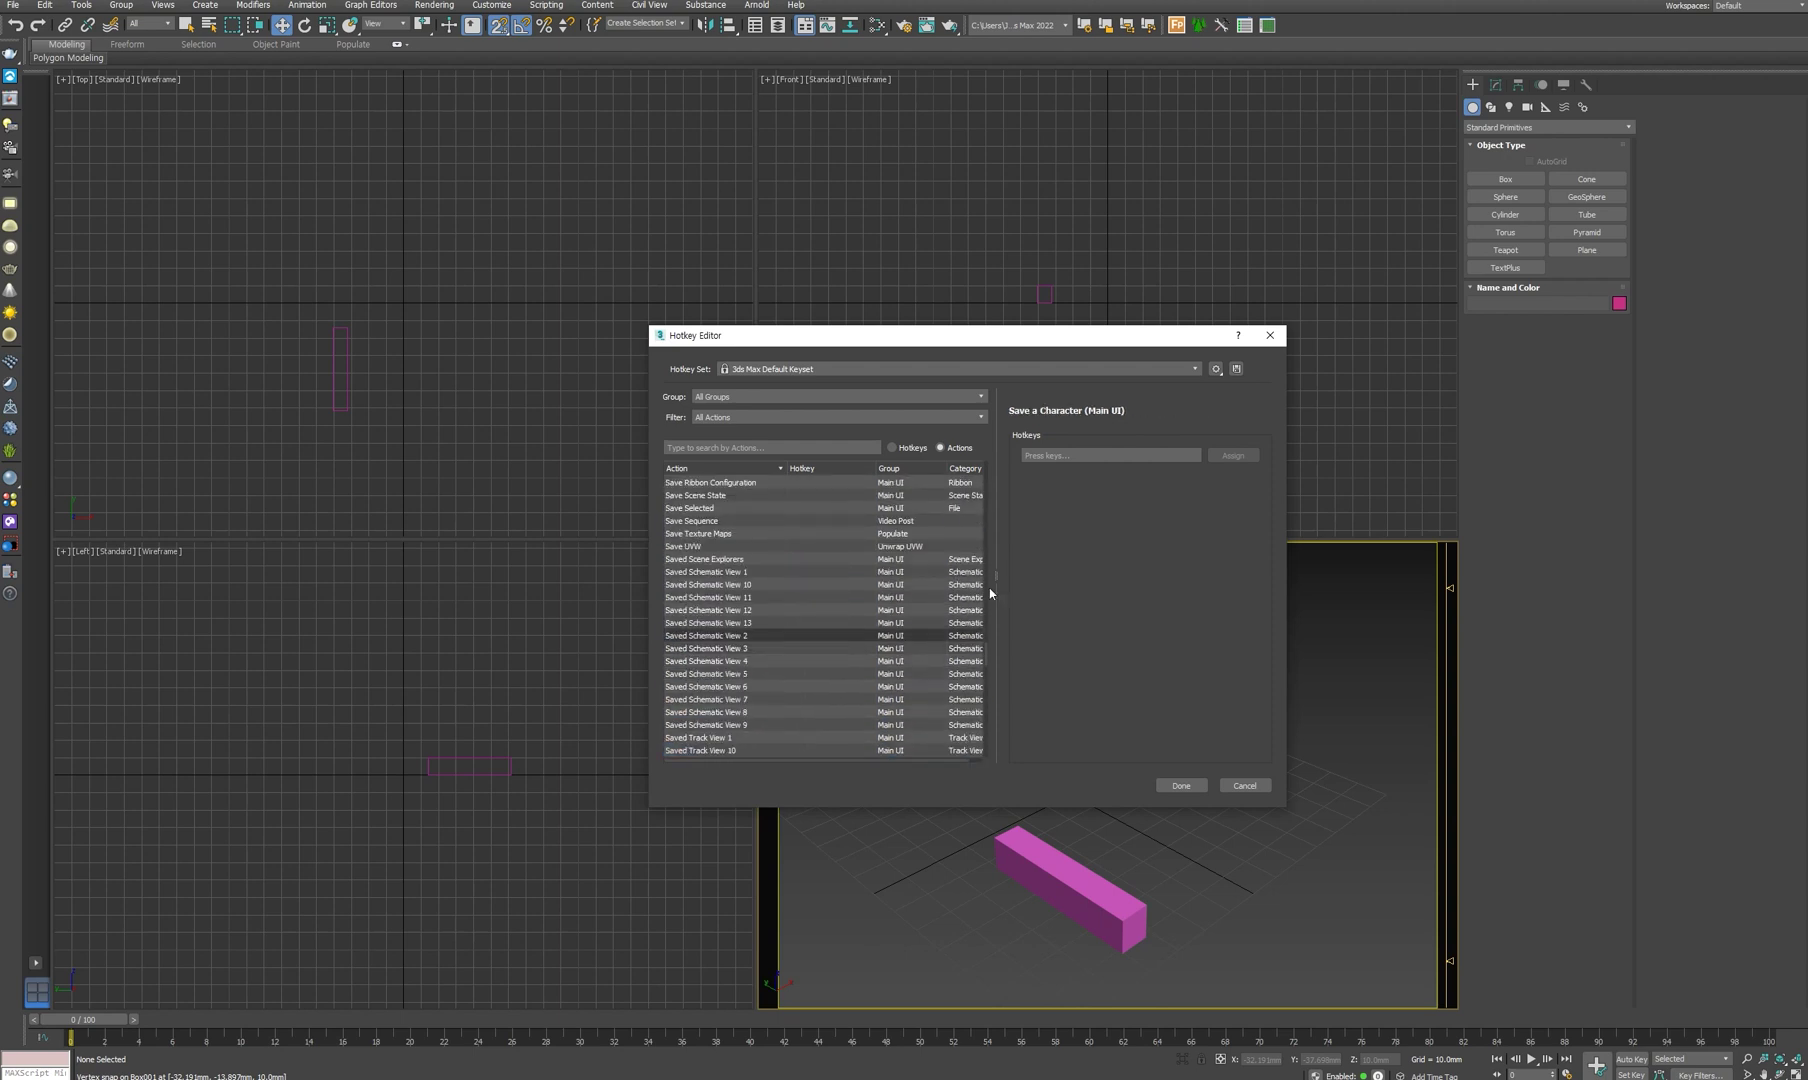
{"action": "scroll", "coordinate": [986, 667], "scroll_direction": "down", "scroll_amount": 5}
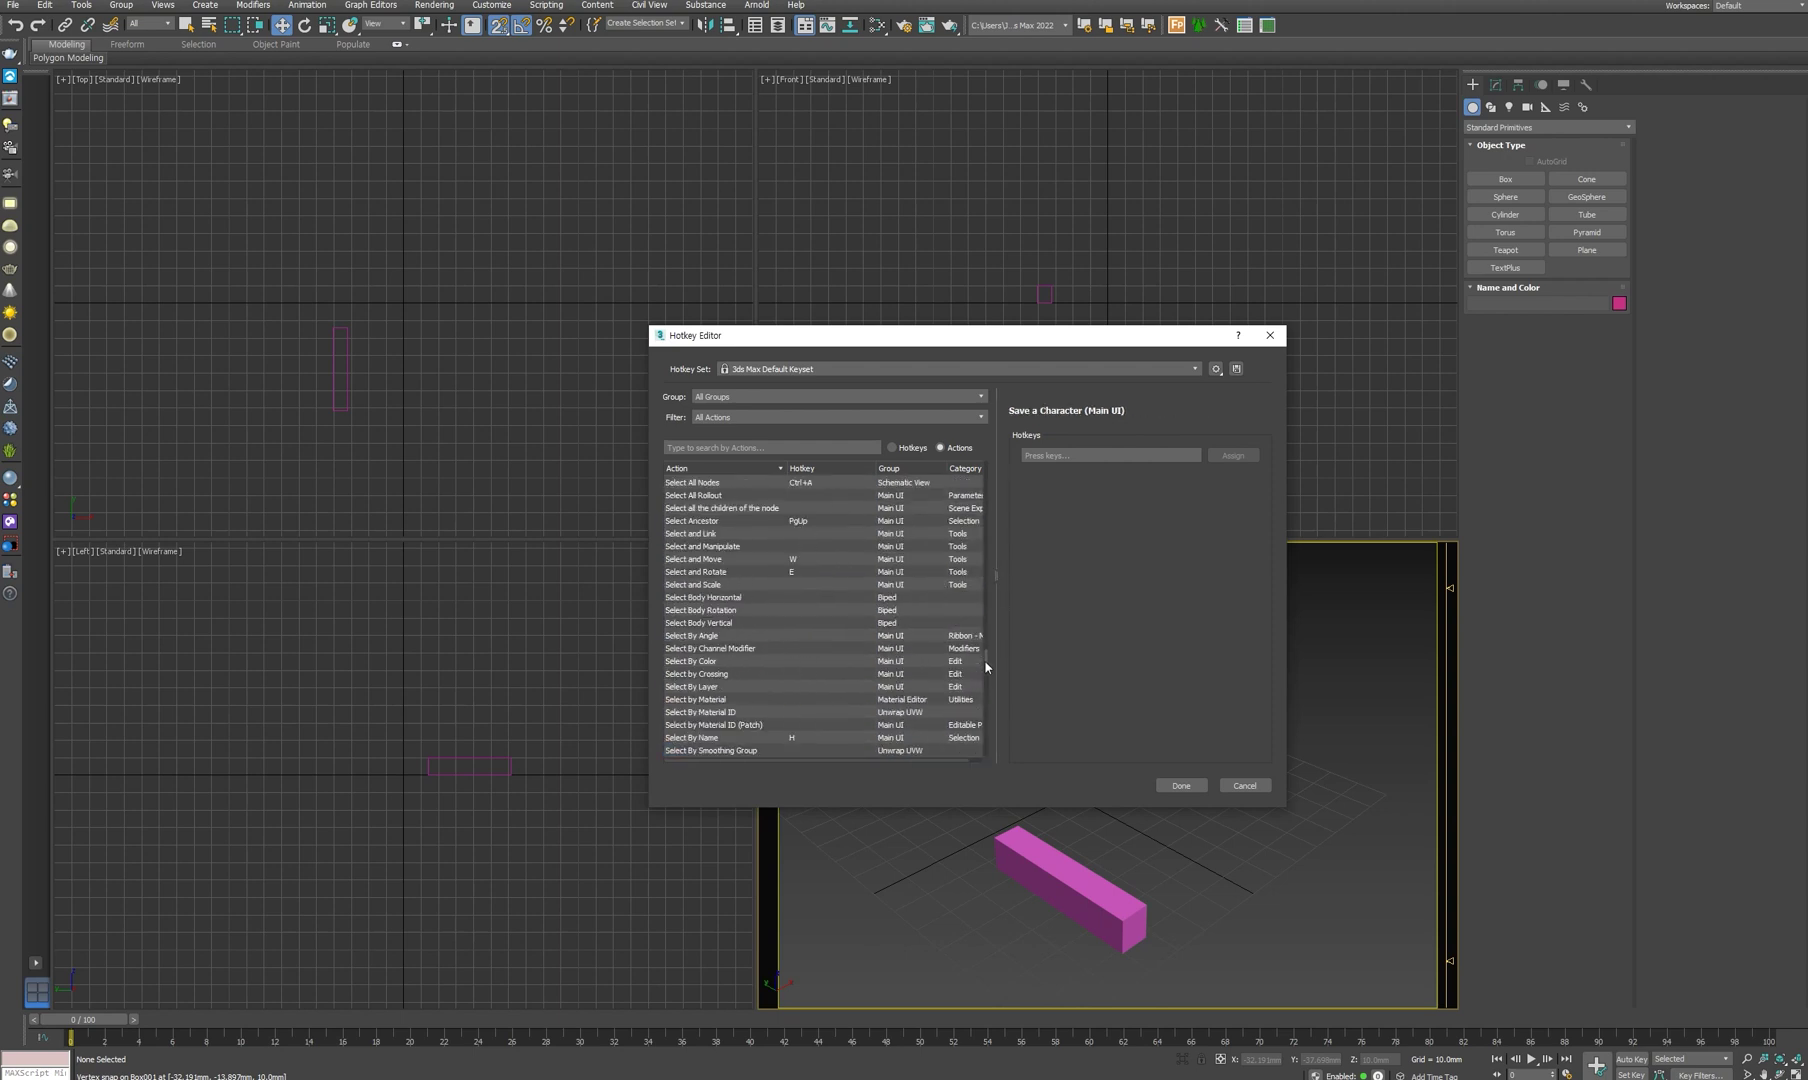
{"action": "scroll", "coordinate": [912, 690], "scroll_direction": "down", "scroll_amount": 5}
{"action": "scroll", "coordinate": [791, 690], "scroll_direction": "down", "scroll_amount": 5}
{"action": "left_click", "coordinate": [719, 597]}
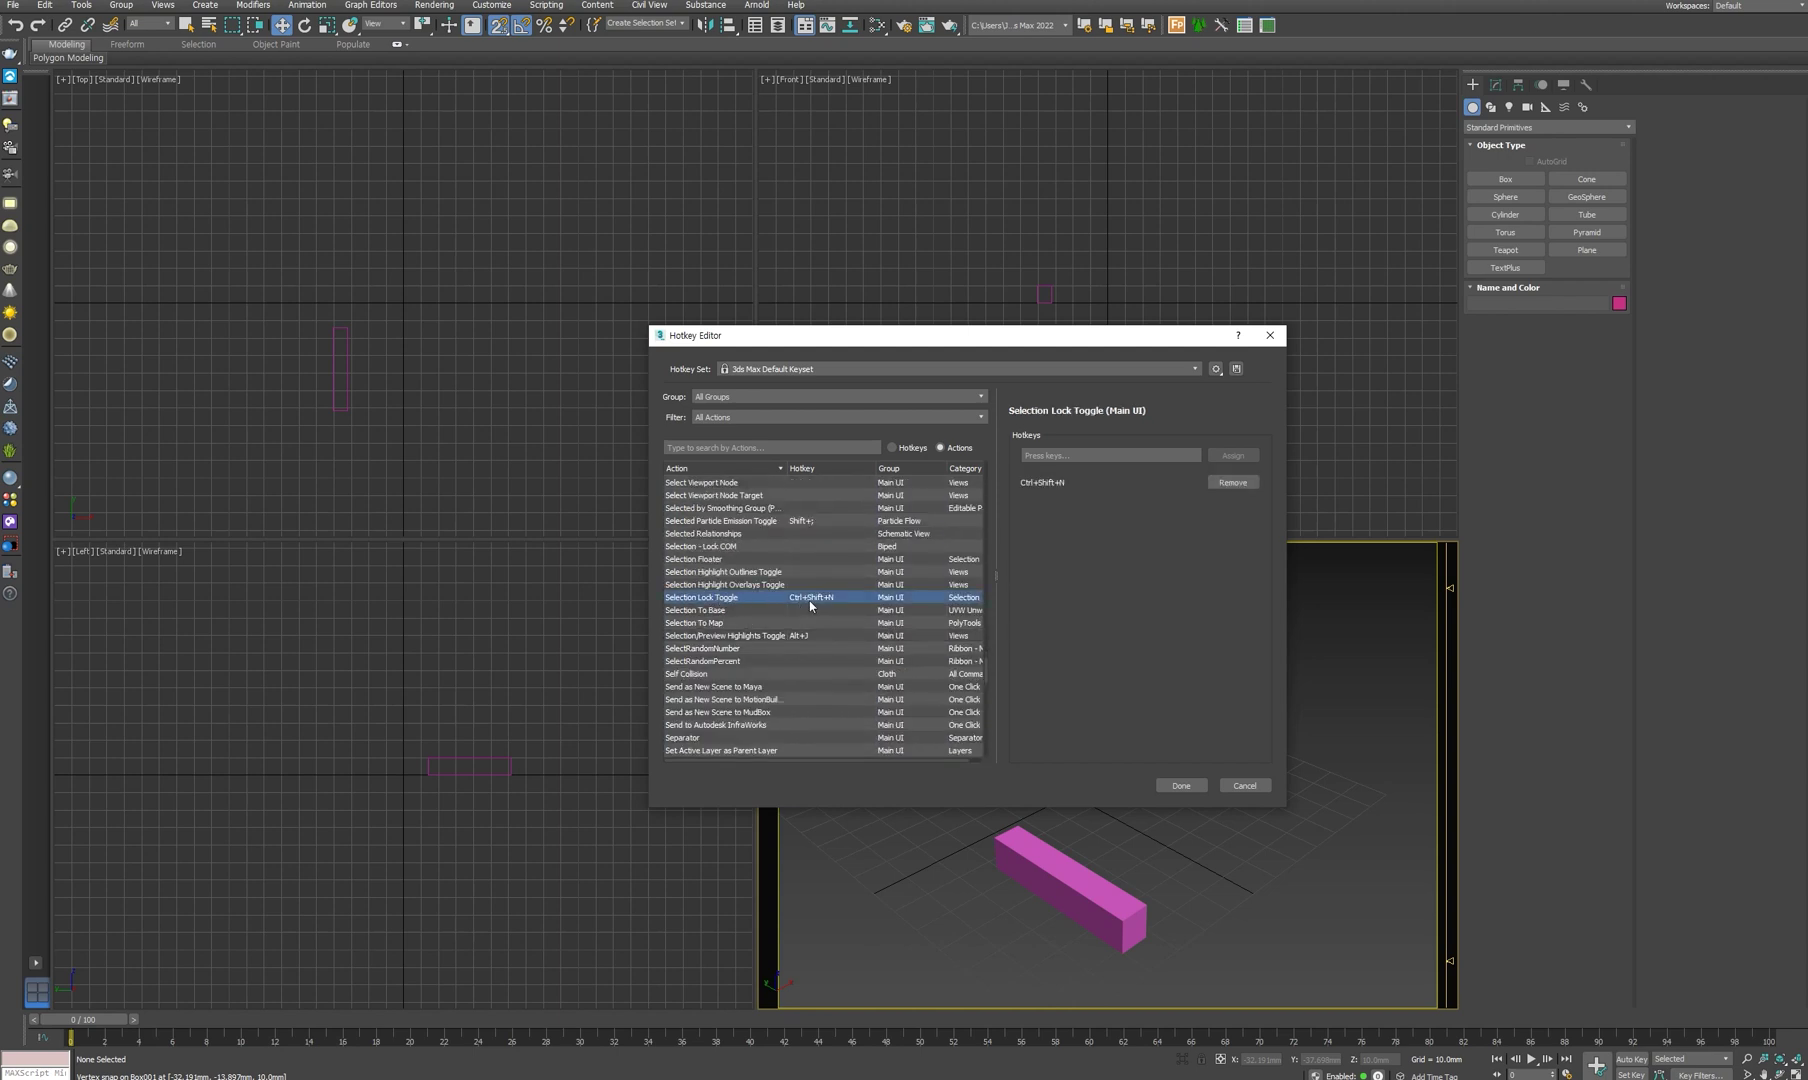
- Replace Selection Lock Toggle's old shortcut with Space, removing the Lock conflict
{"action": "left_click", "coordinate": [1232, 483]}
{"action": "left_click", "coordinate": [1102, 457]}
{"action": "key", "text": "space"}
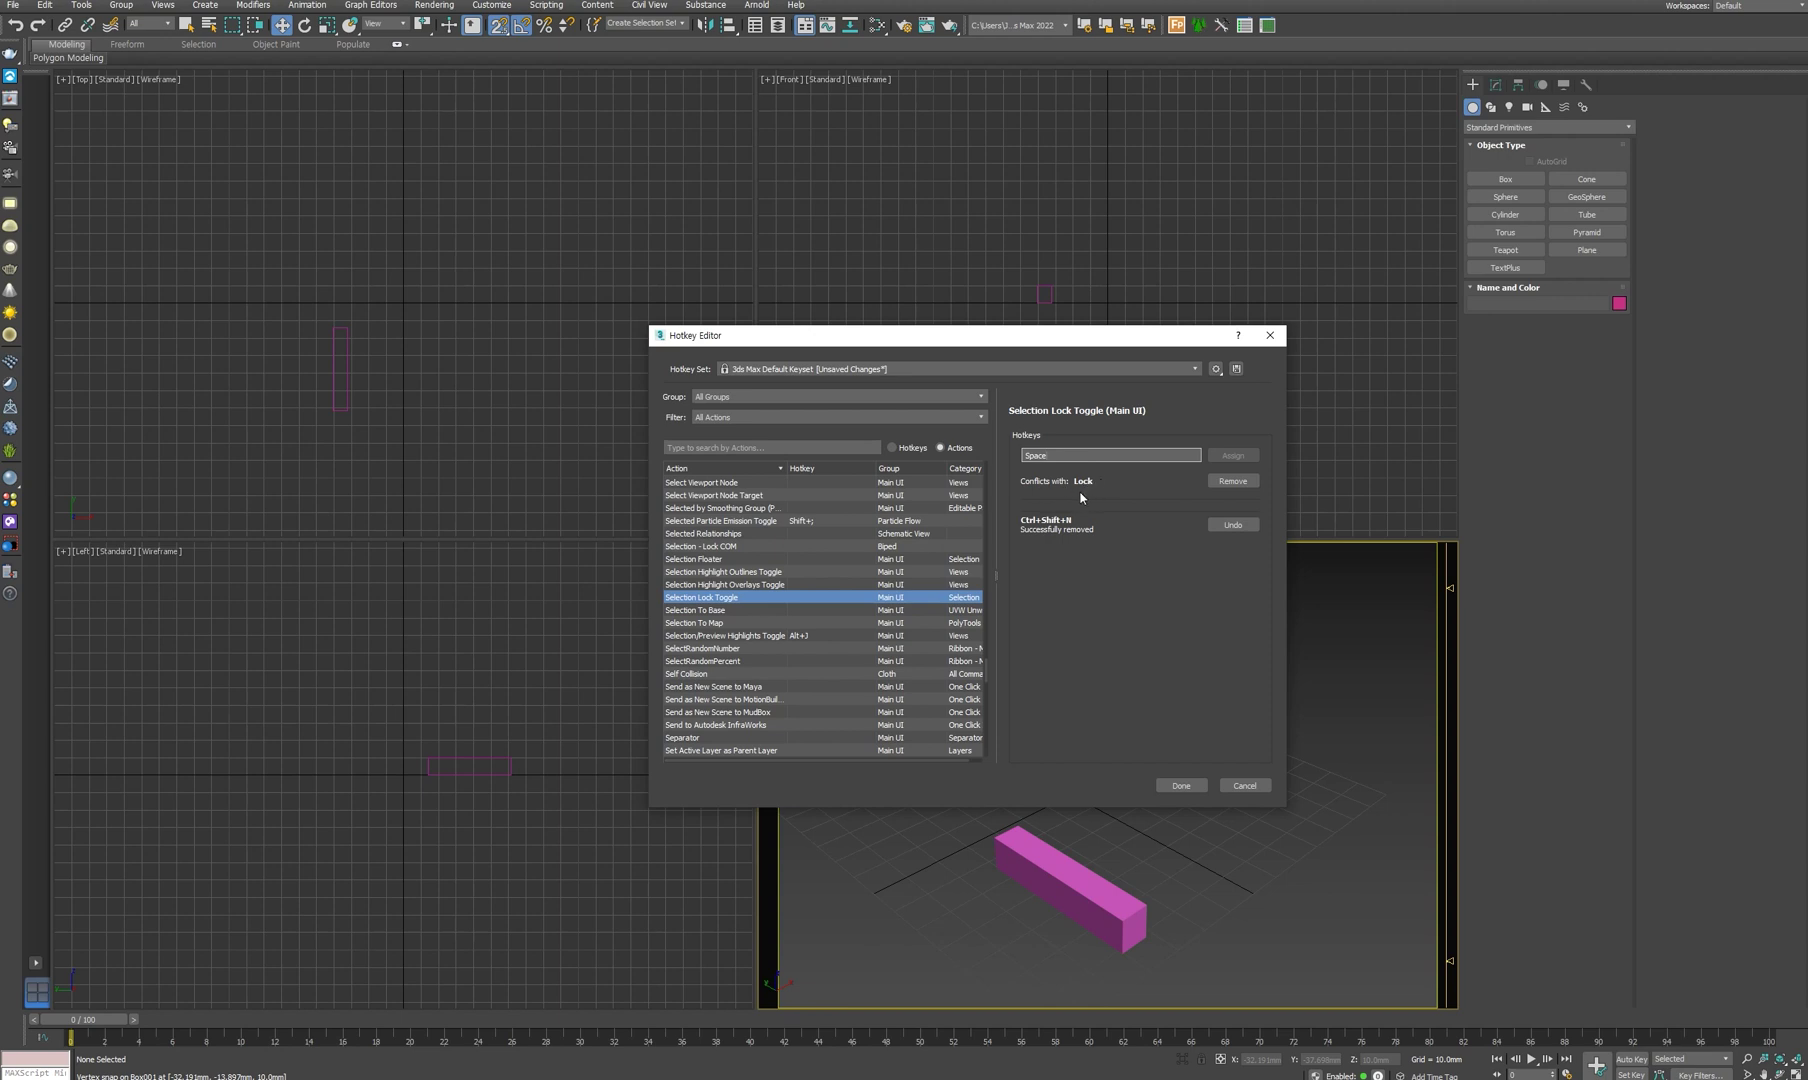
{"action": "left_click", "coordinate": [1233, 484]}
{"action": "left_click", "coordinate": [1232, 455]}
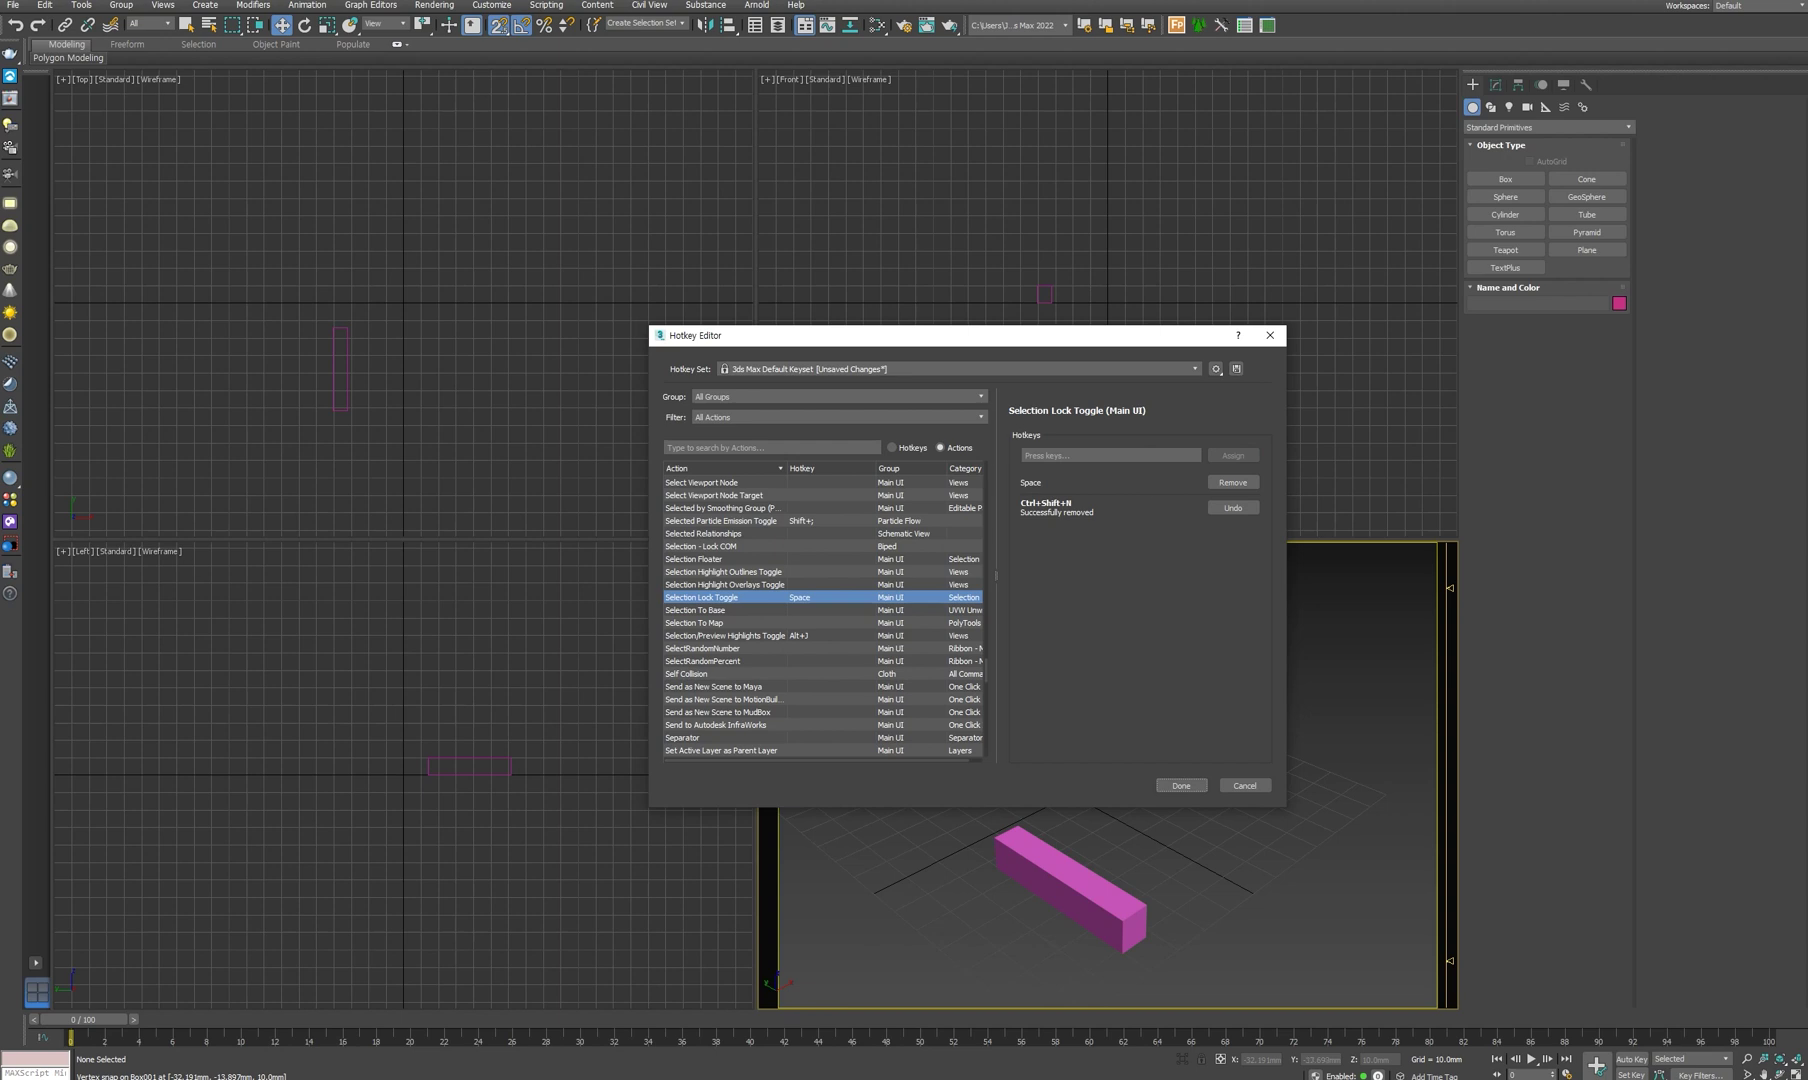
- Convert the box to Editable Poly using the quad menu
{"action": "left_click", "coordinate": [1063, 871]}
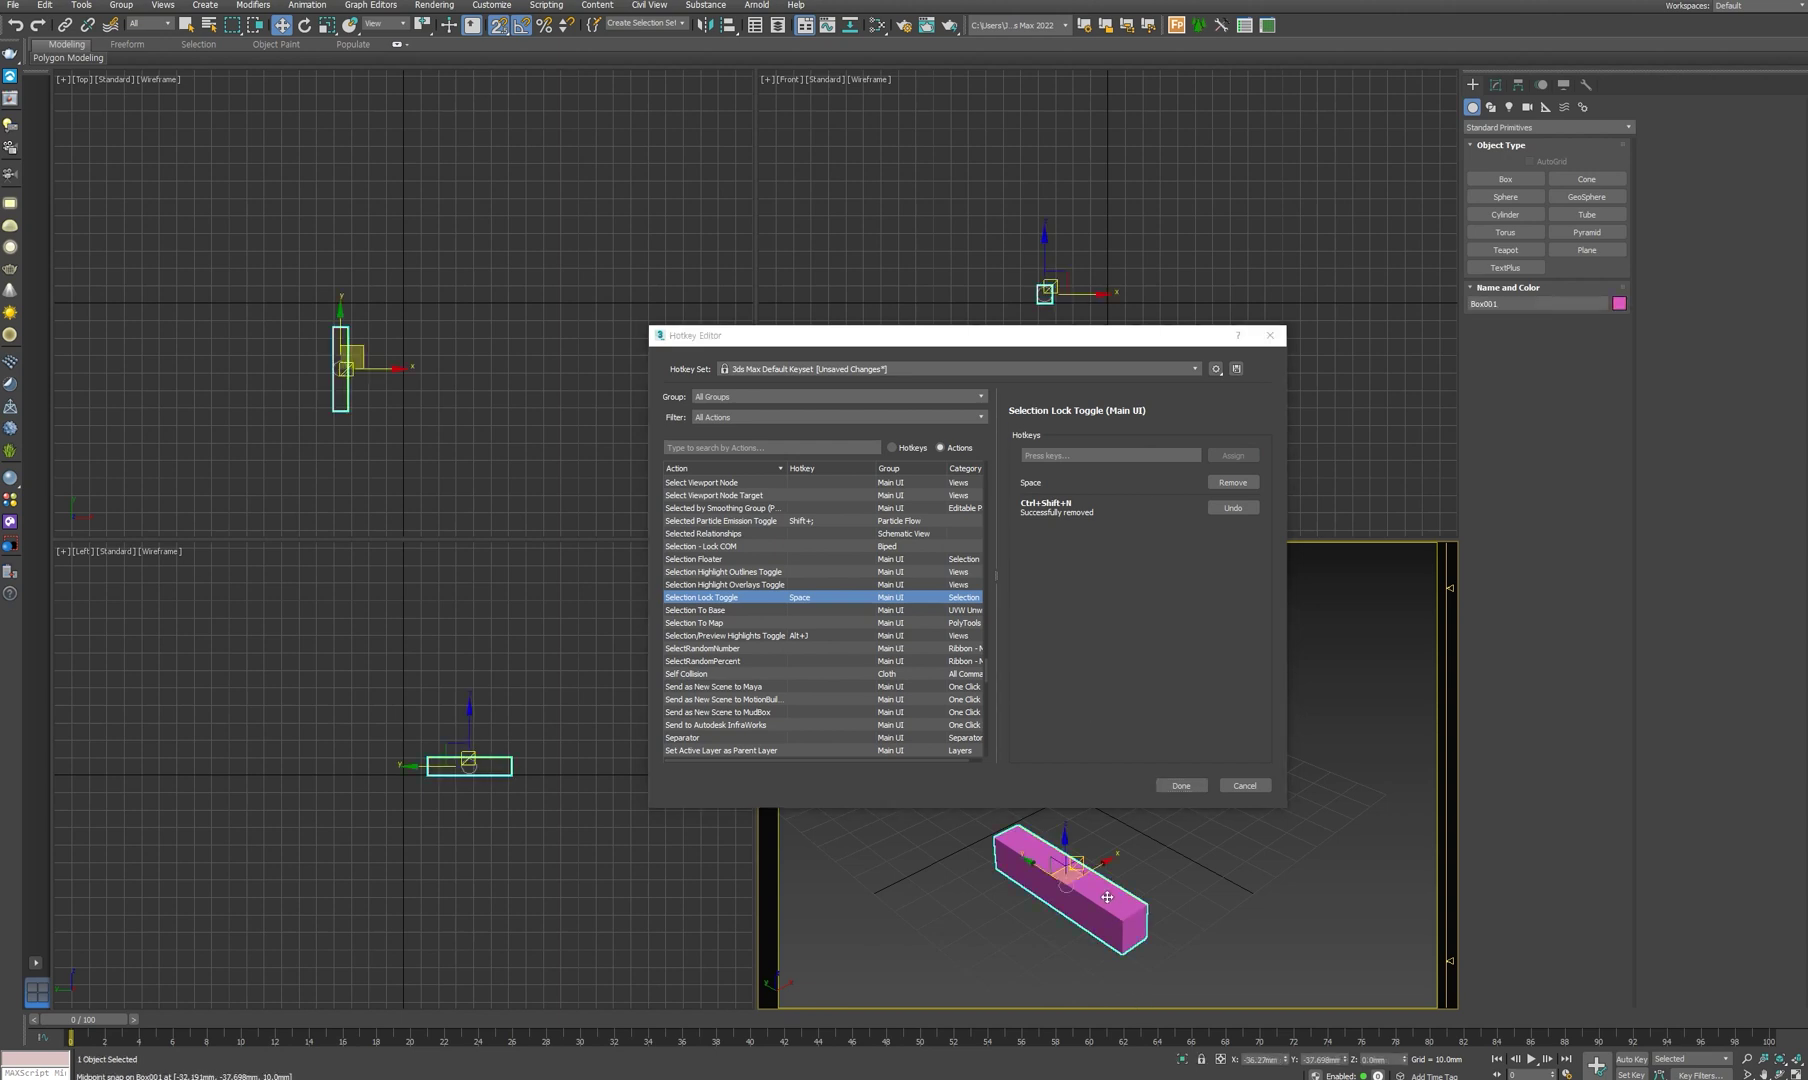
{"action": "right_click", "coordinate": [1062, 868]}
{"action": "left_click", "coordinate": [1058, 862]}
{"action": "right_click", "coordinate": [1057, 858]}
{"action": "mouse_move", "coordinate": [1116, 1006]}
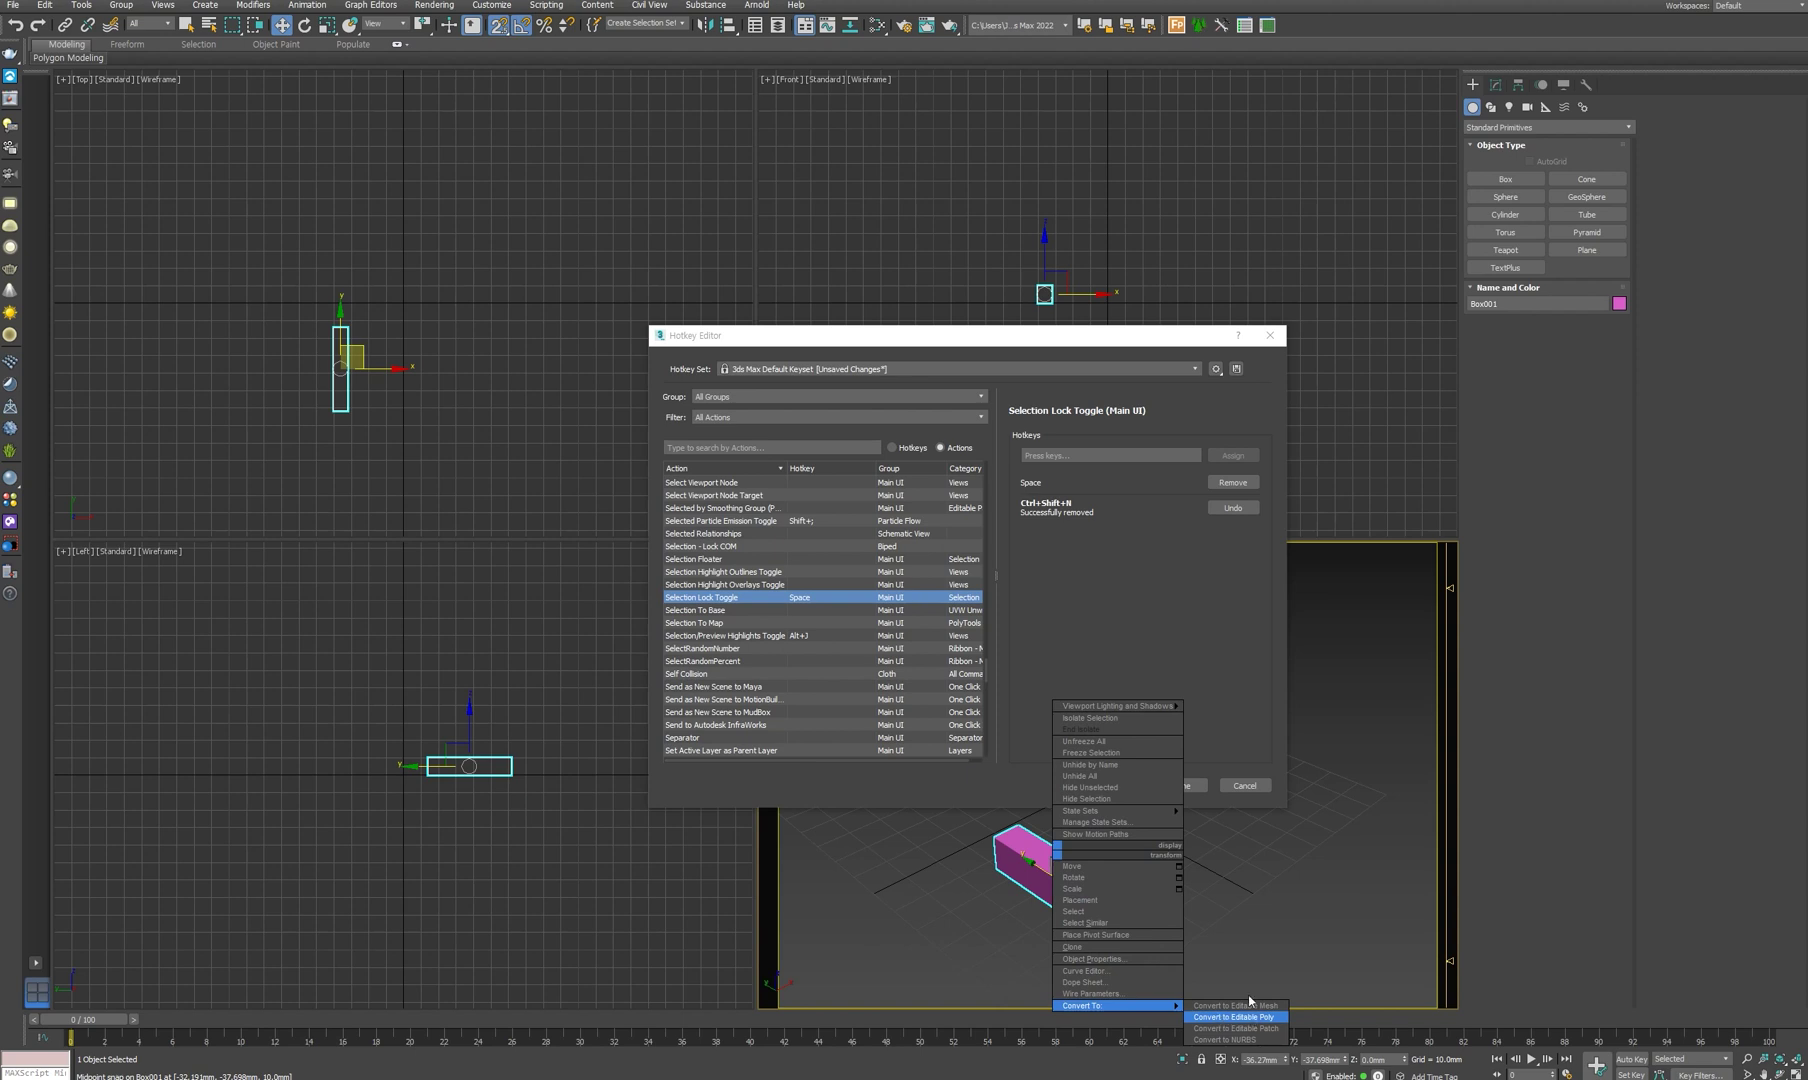
{"action": "left_click", "coordinate": [1250, 1017]}
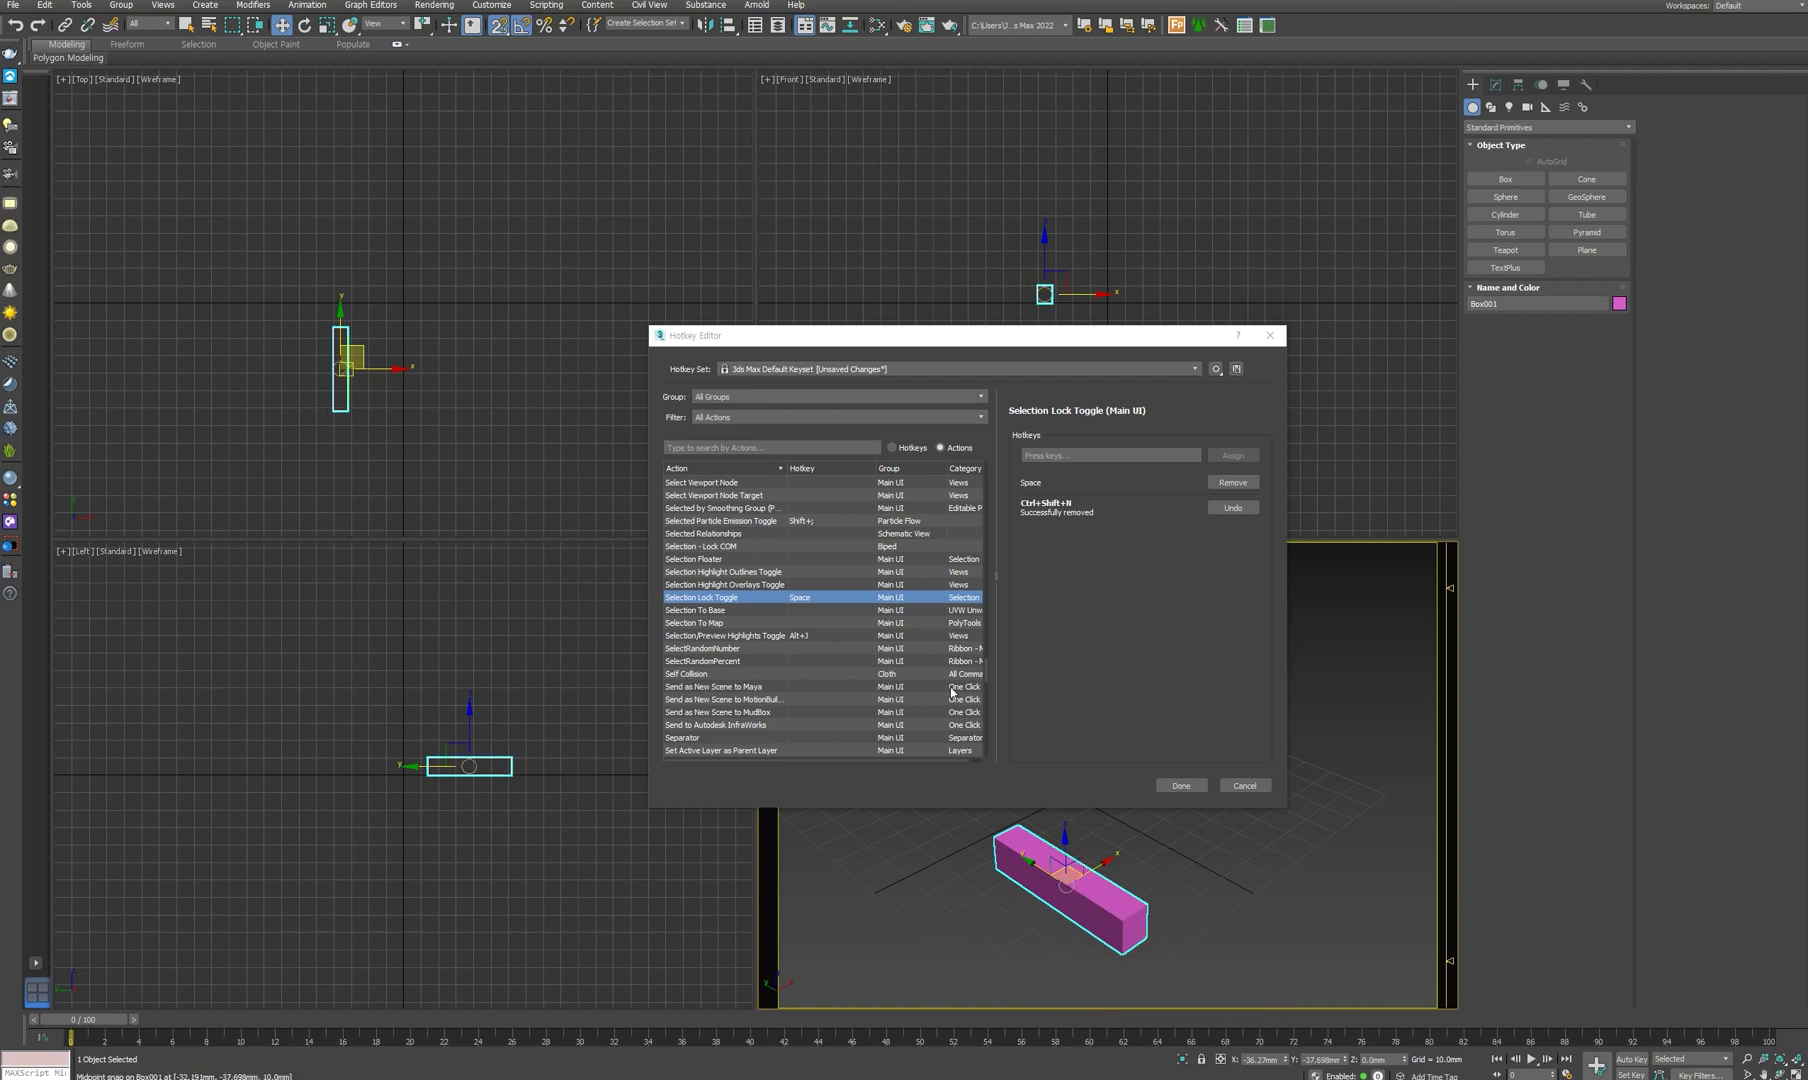
- Find Convert to Editable Polygon in the Hotkey Editor action list
{"action": "left_click", "coordinate": [716, 559]}
{"action": "left_click", "coordinate": [716, 521]}
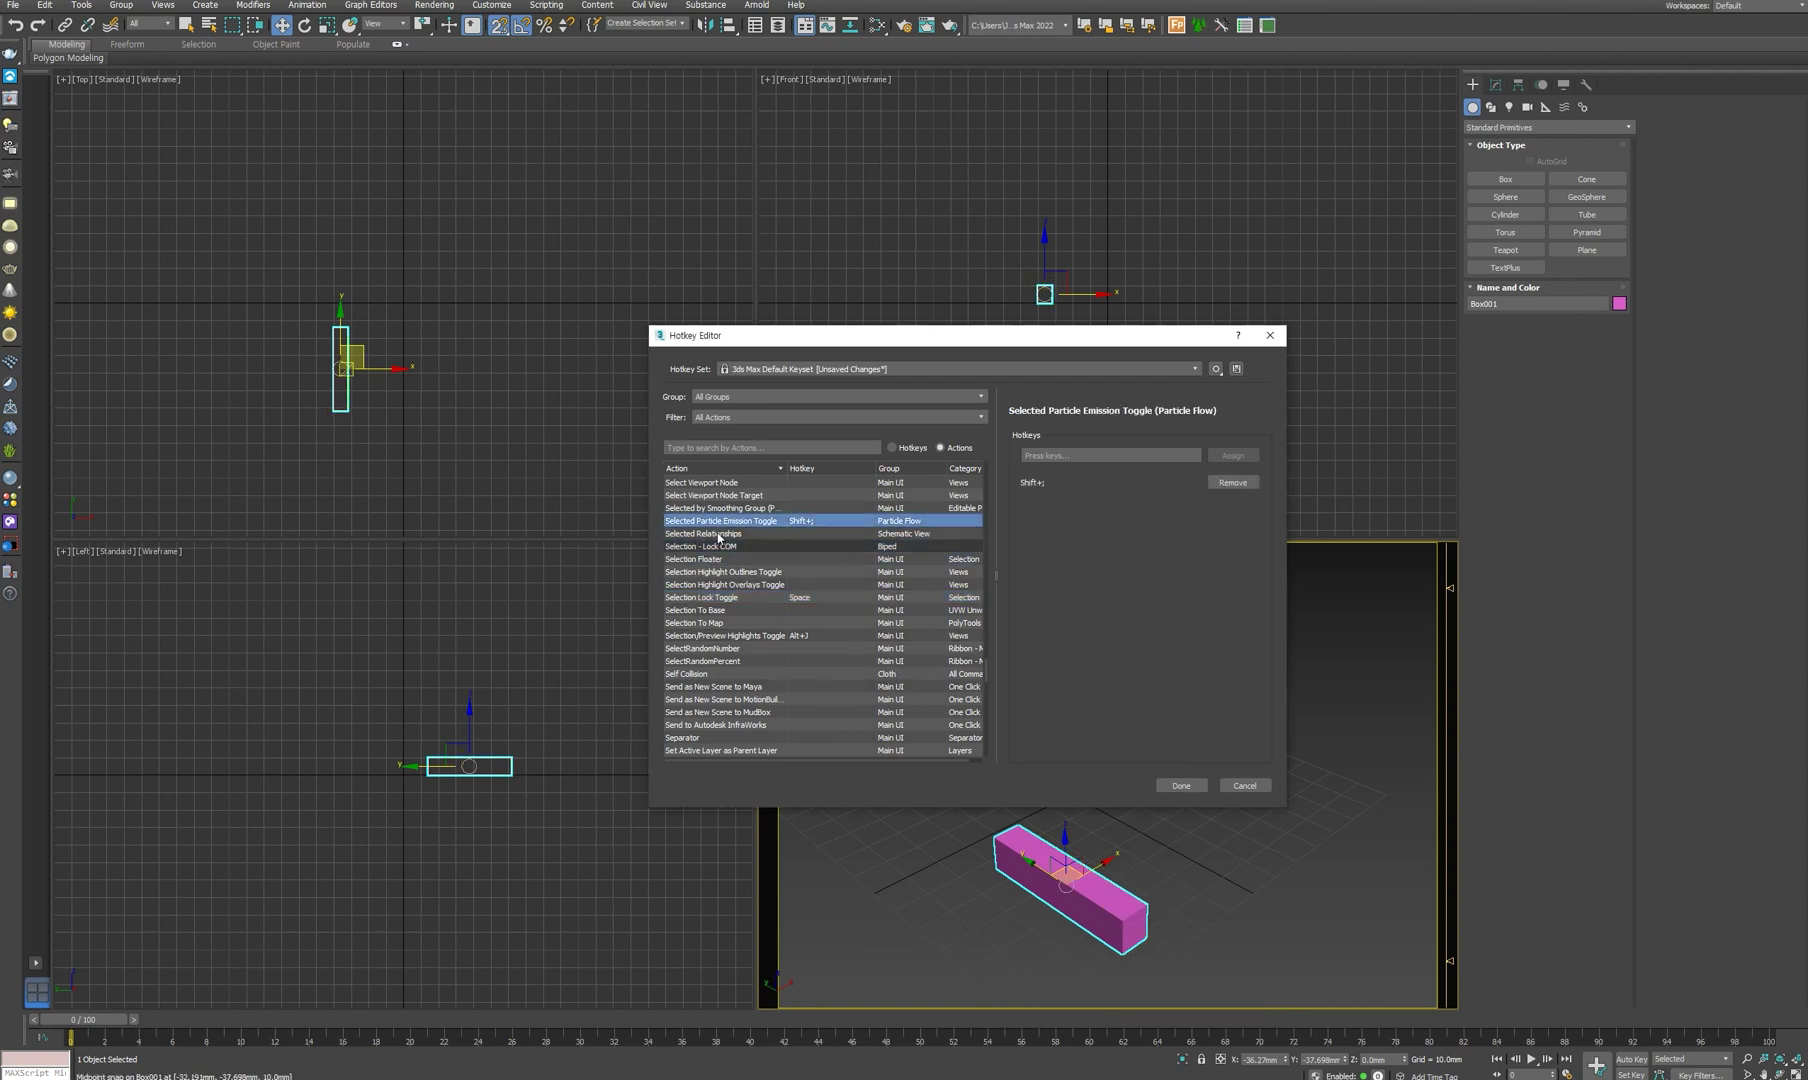
{"action": "key", "text": "c"}
{"action": "scroll", "coordinate": [739, 637], "scroll_direction": "down", "scroll_amount": 5}
{"action": "scroll", "coordinate": [739, 637], "scroll_direction": "down", "scroll_amount": 10}
{"action": "scroll", "coordinate": [741, 639], "scroll_direction": "down", "scroll_amount": 5}
{"action": "scroll", "coordinate": [741, 639], "scroll_direction": "down", "scroll_amount": 5}
{"action": "scroll", "coordinate": [750, 645], "scroll_direction": "down", "scroll_amount": 5}
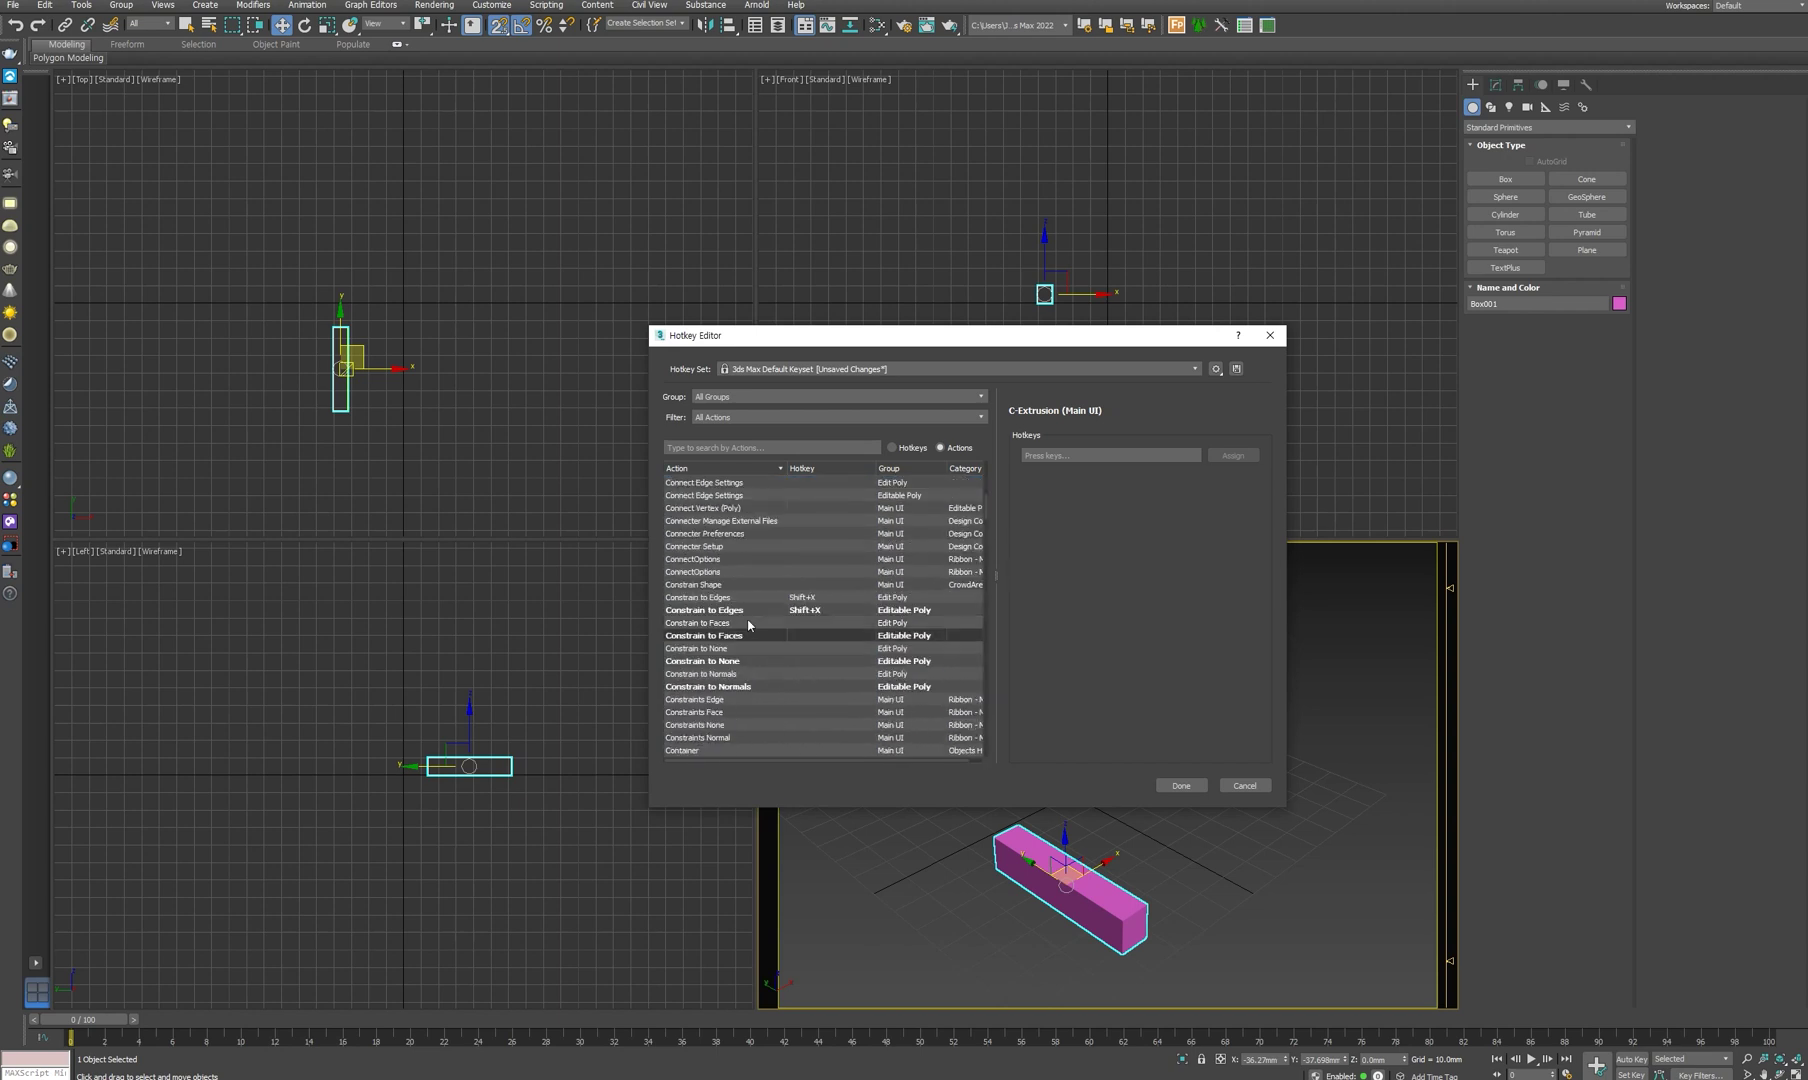
{"action": "scroll", "coordinate": [758, 660], "scroll_direction": "down", "scroll_amount": 5}
{"action": "scroll", "coordinate": [765, 670], "scroll_direction": "down", "scroll_amount": 5}
{"action": "scroll", "coordinate": [765, 670], "scroll_direction": "up", "scroll_amount": 3}
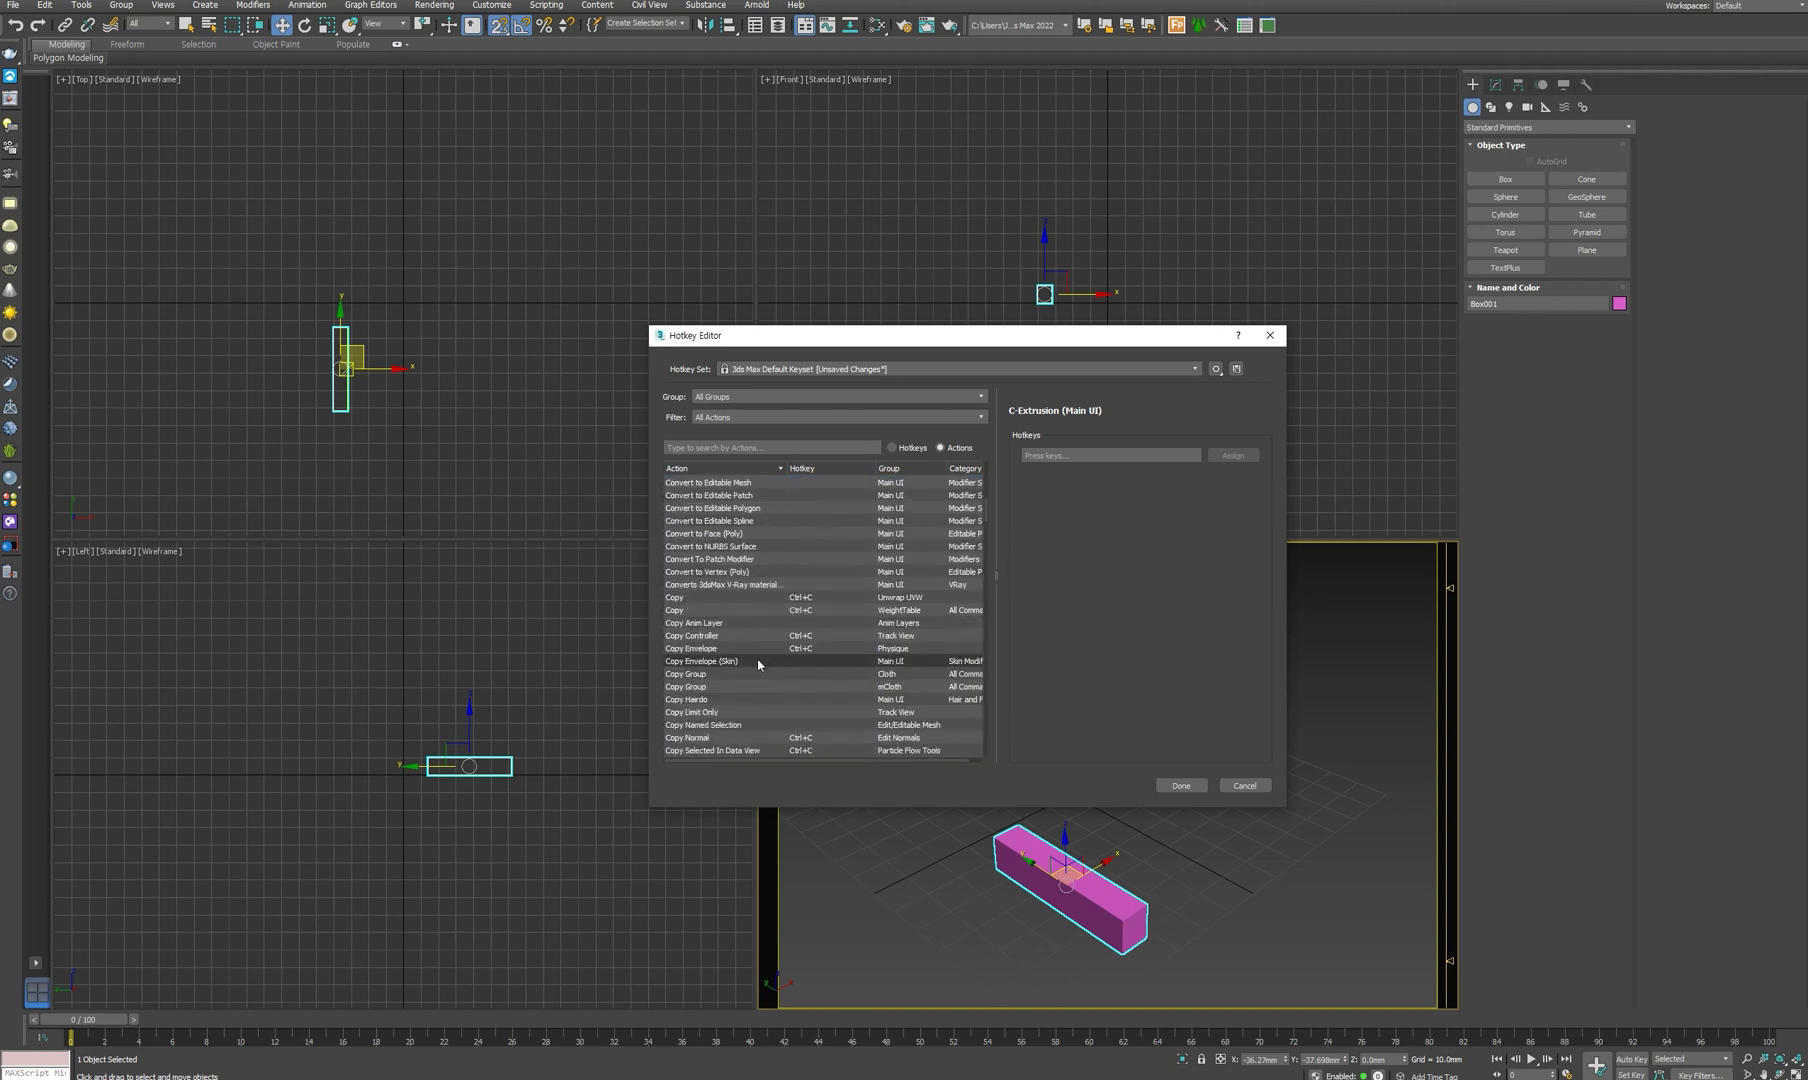
{"action": "scroll", "coordinate": [759, 666], "scroll_direction": "up", "scroll_amount": 4}
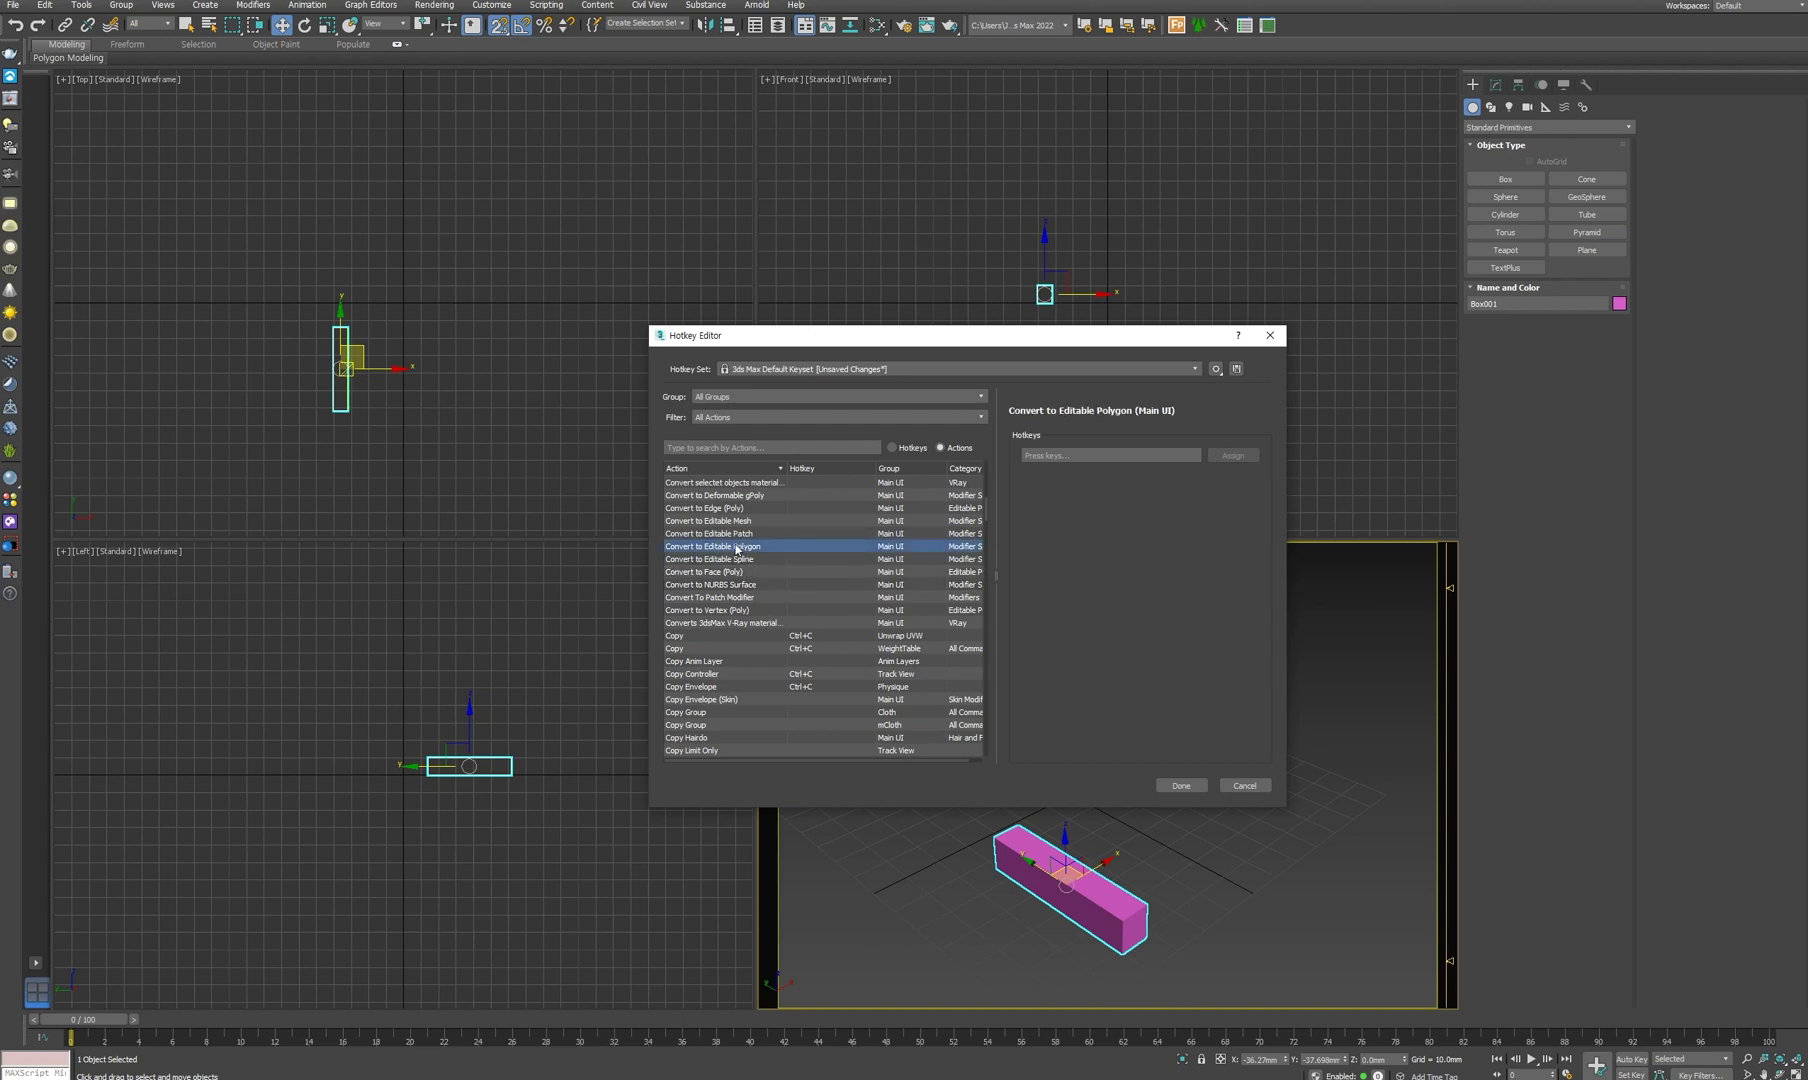
- Bind Ctrl+P to Convert to Editable Polygon, freeing it from Pan View
{"action": "left_click", "coordinate": [1040, 455]}
{"action": "key", "text": "ctrl+p"}
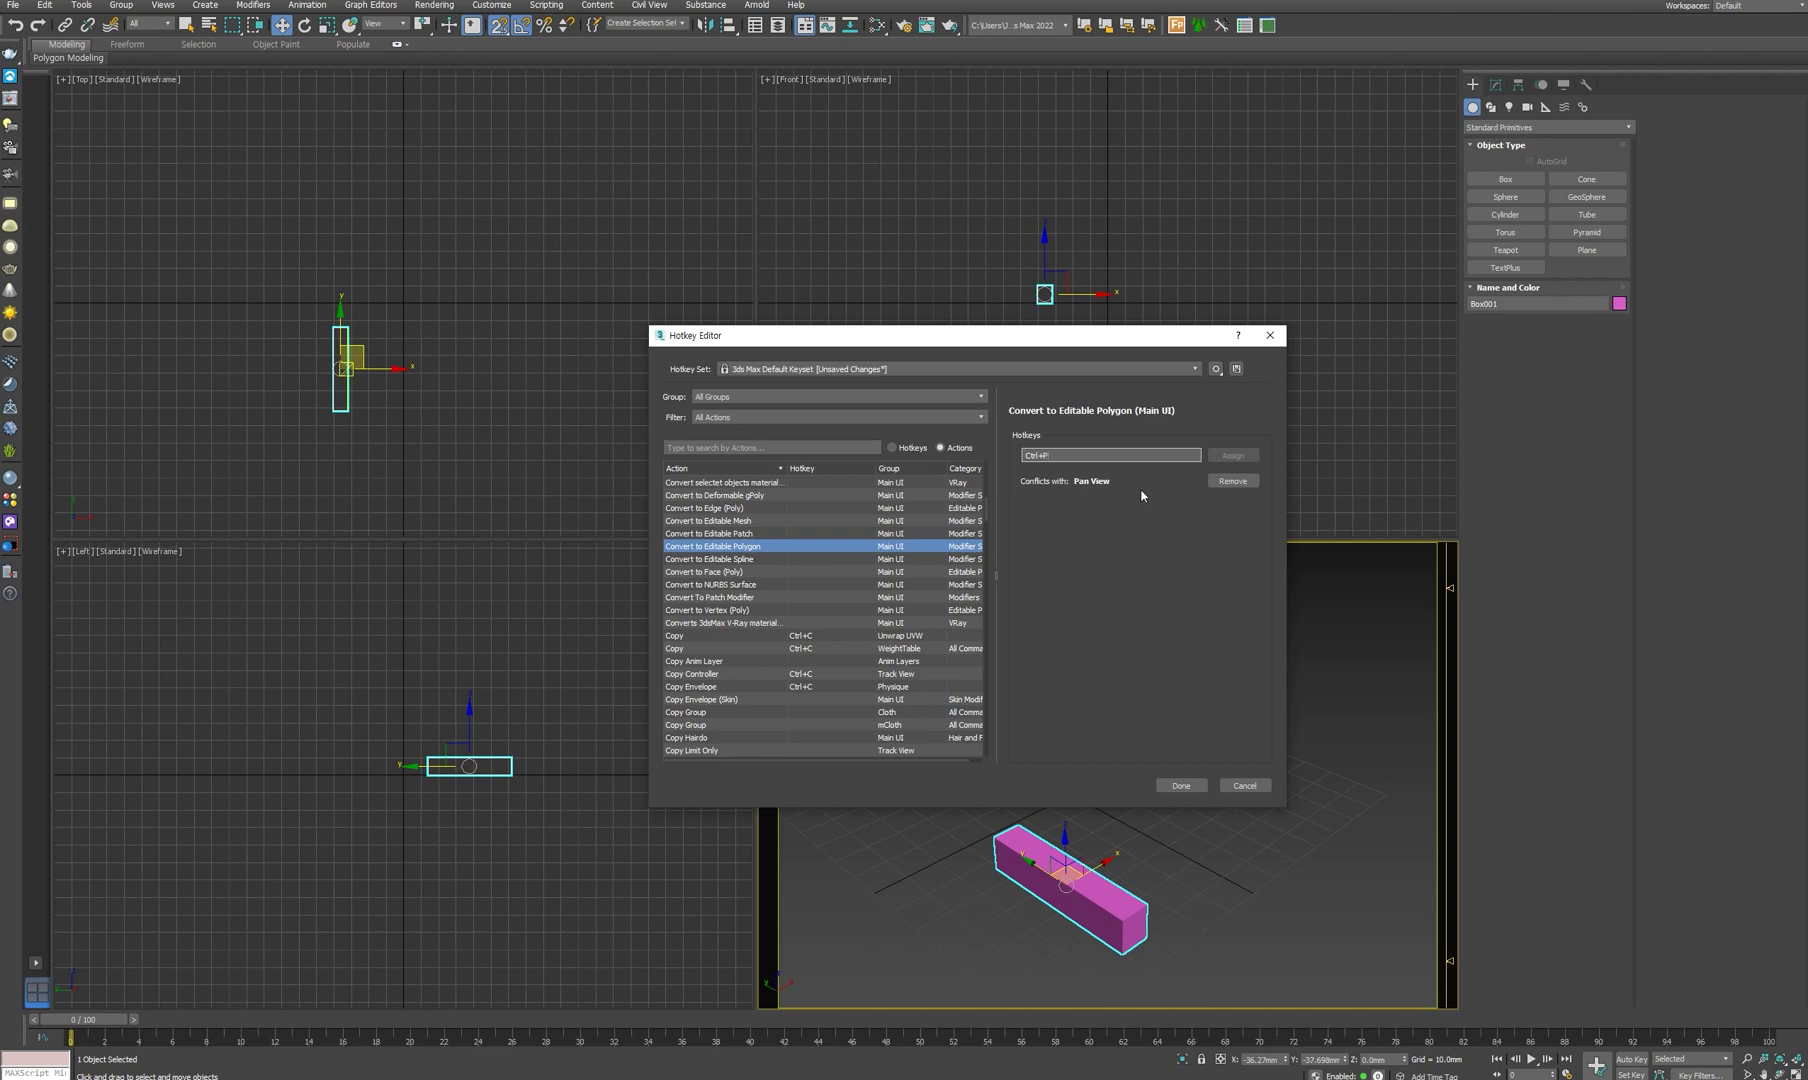
{"action": "left_click", "coordinate": [1225, 481]}
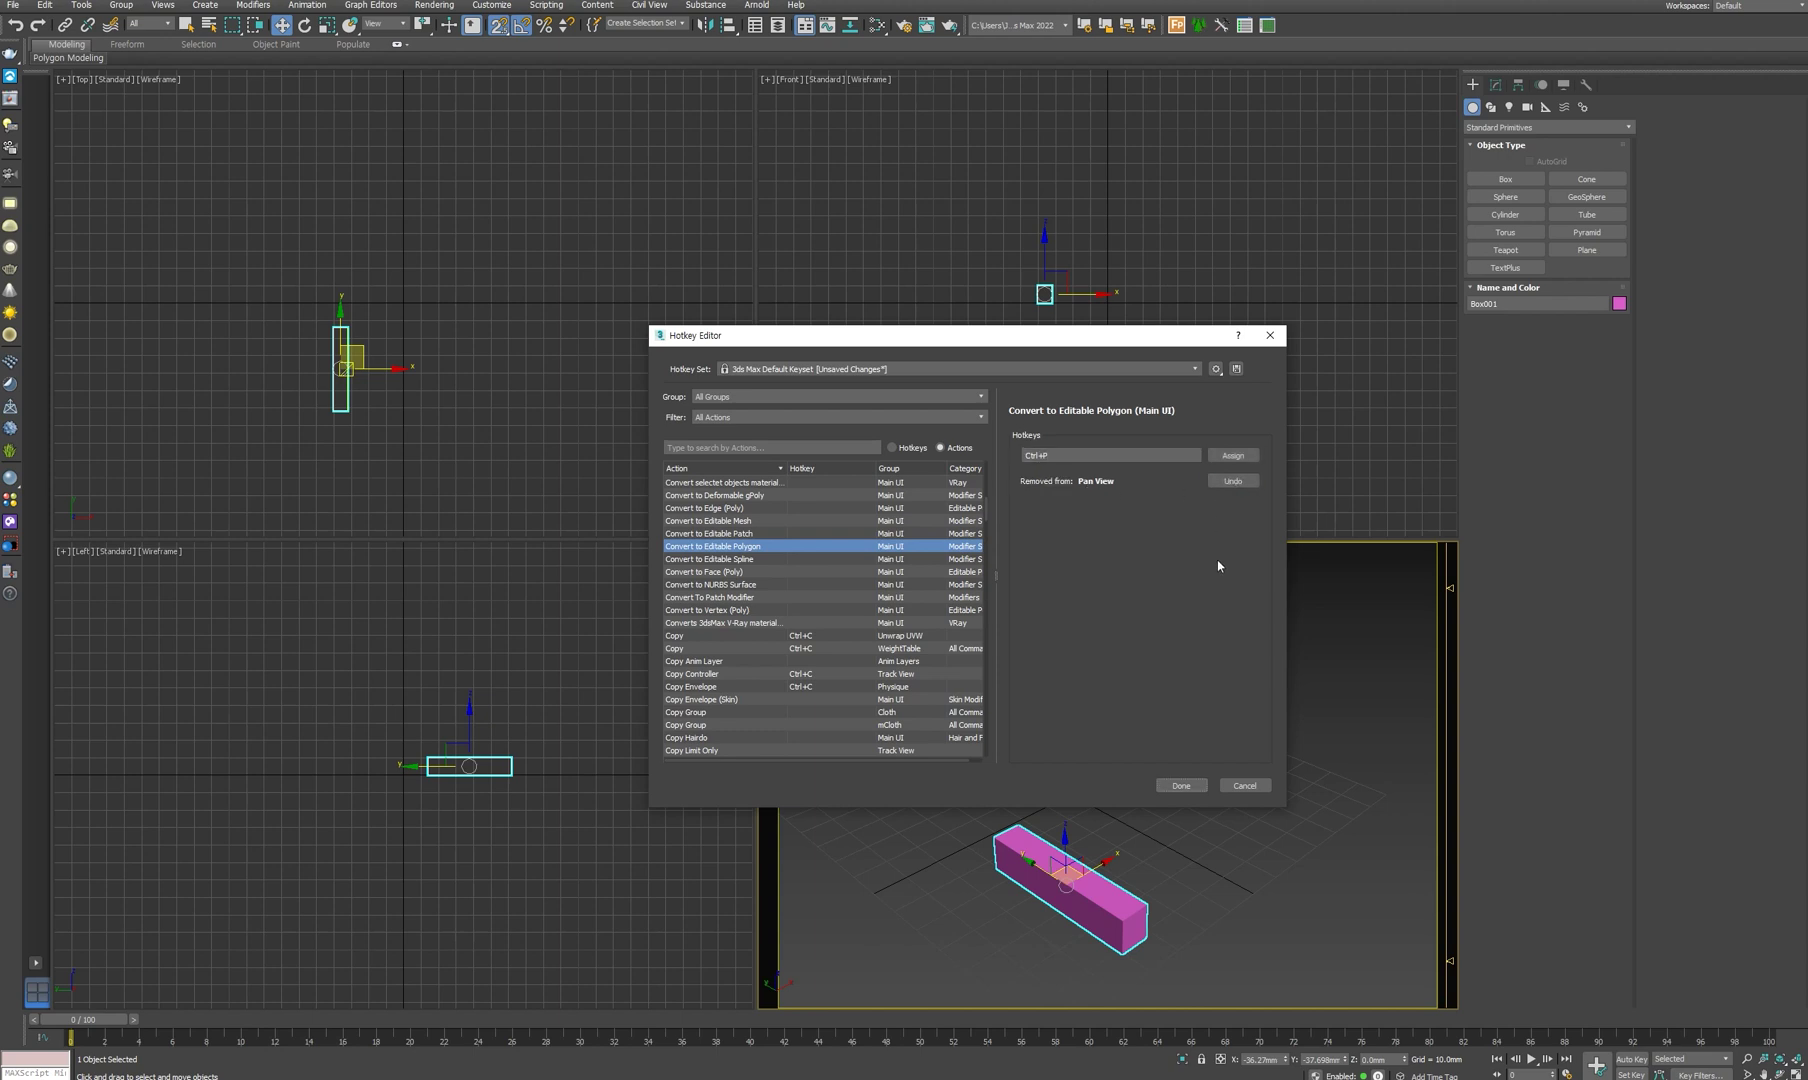
{"action": "left_click", "coordinate": [1232, 456]}
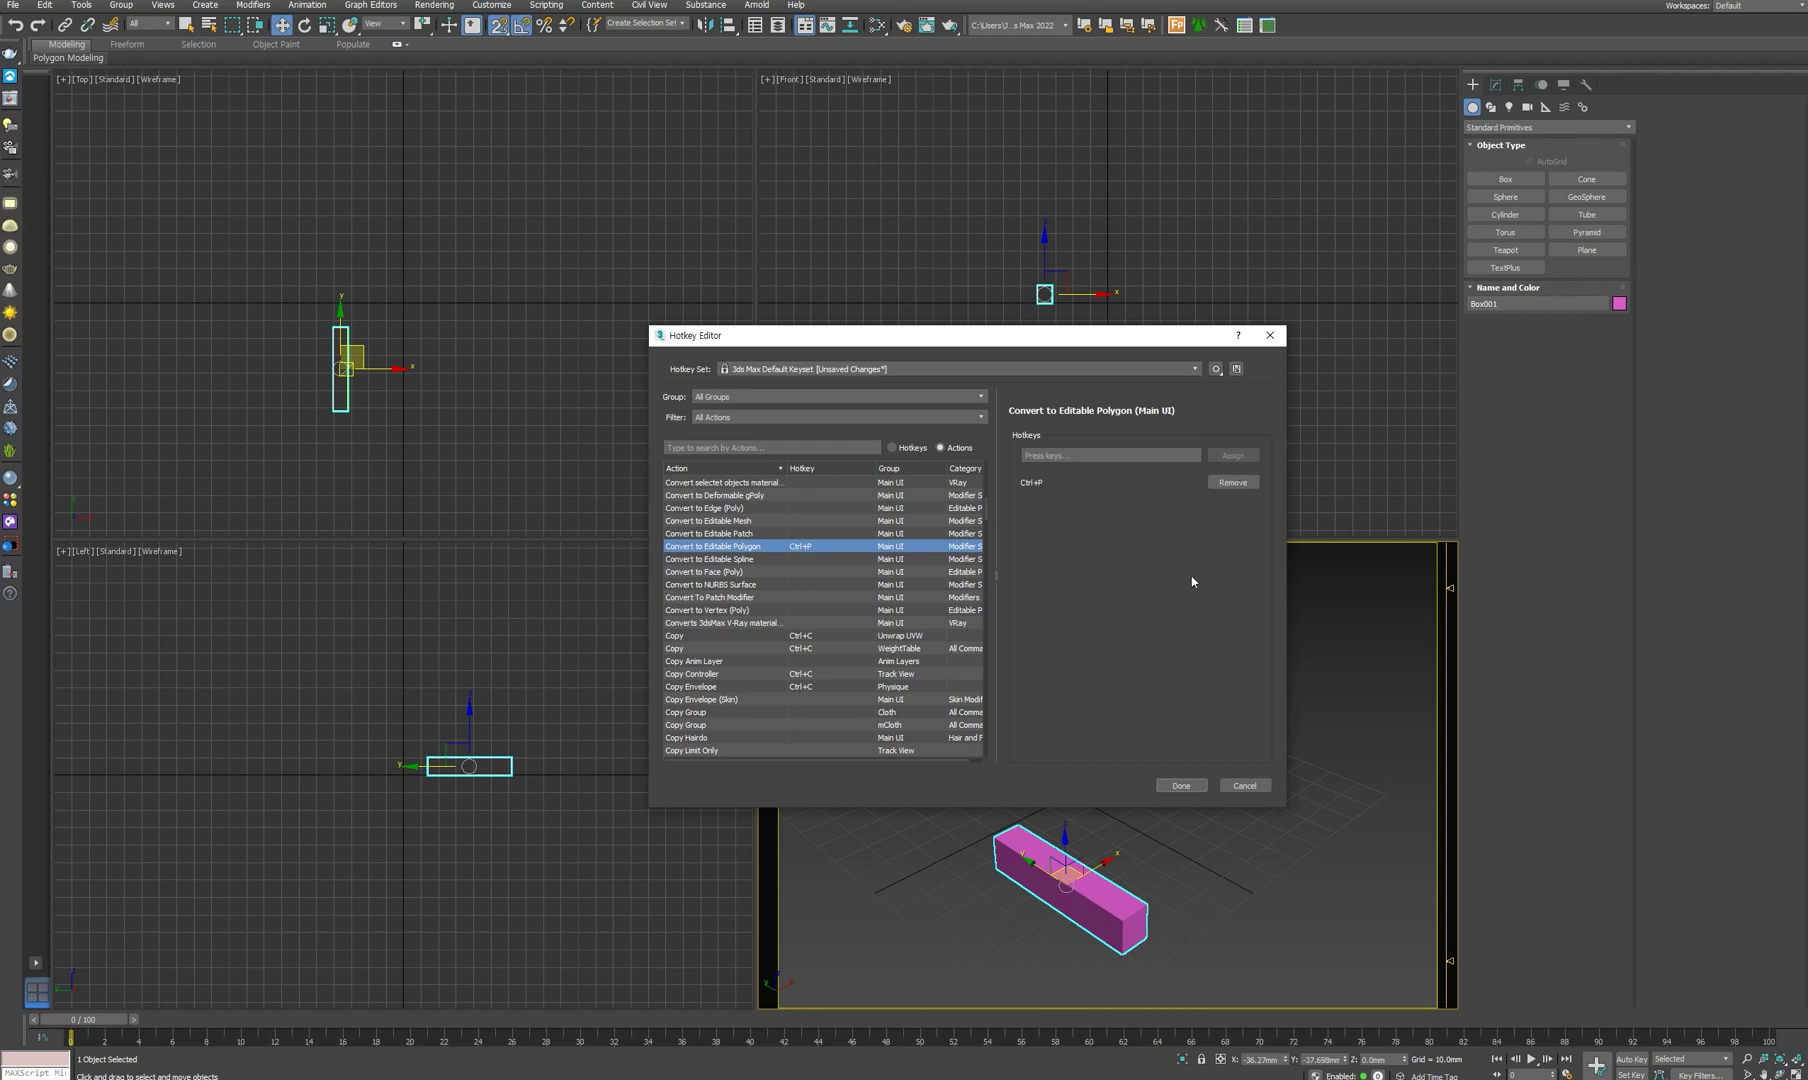
{"action": "key", "text": "ctrl+p"}
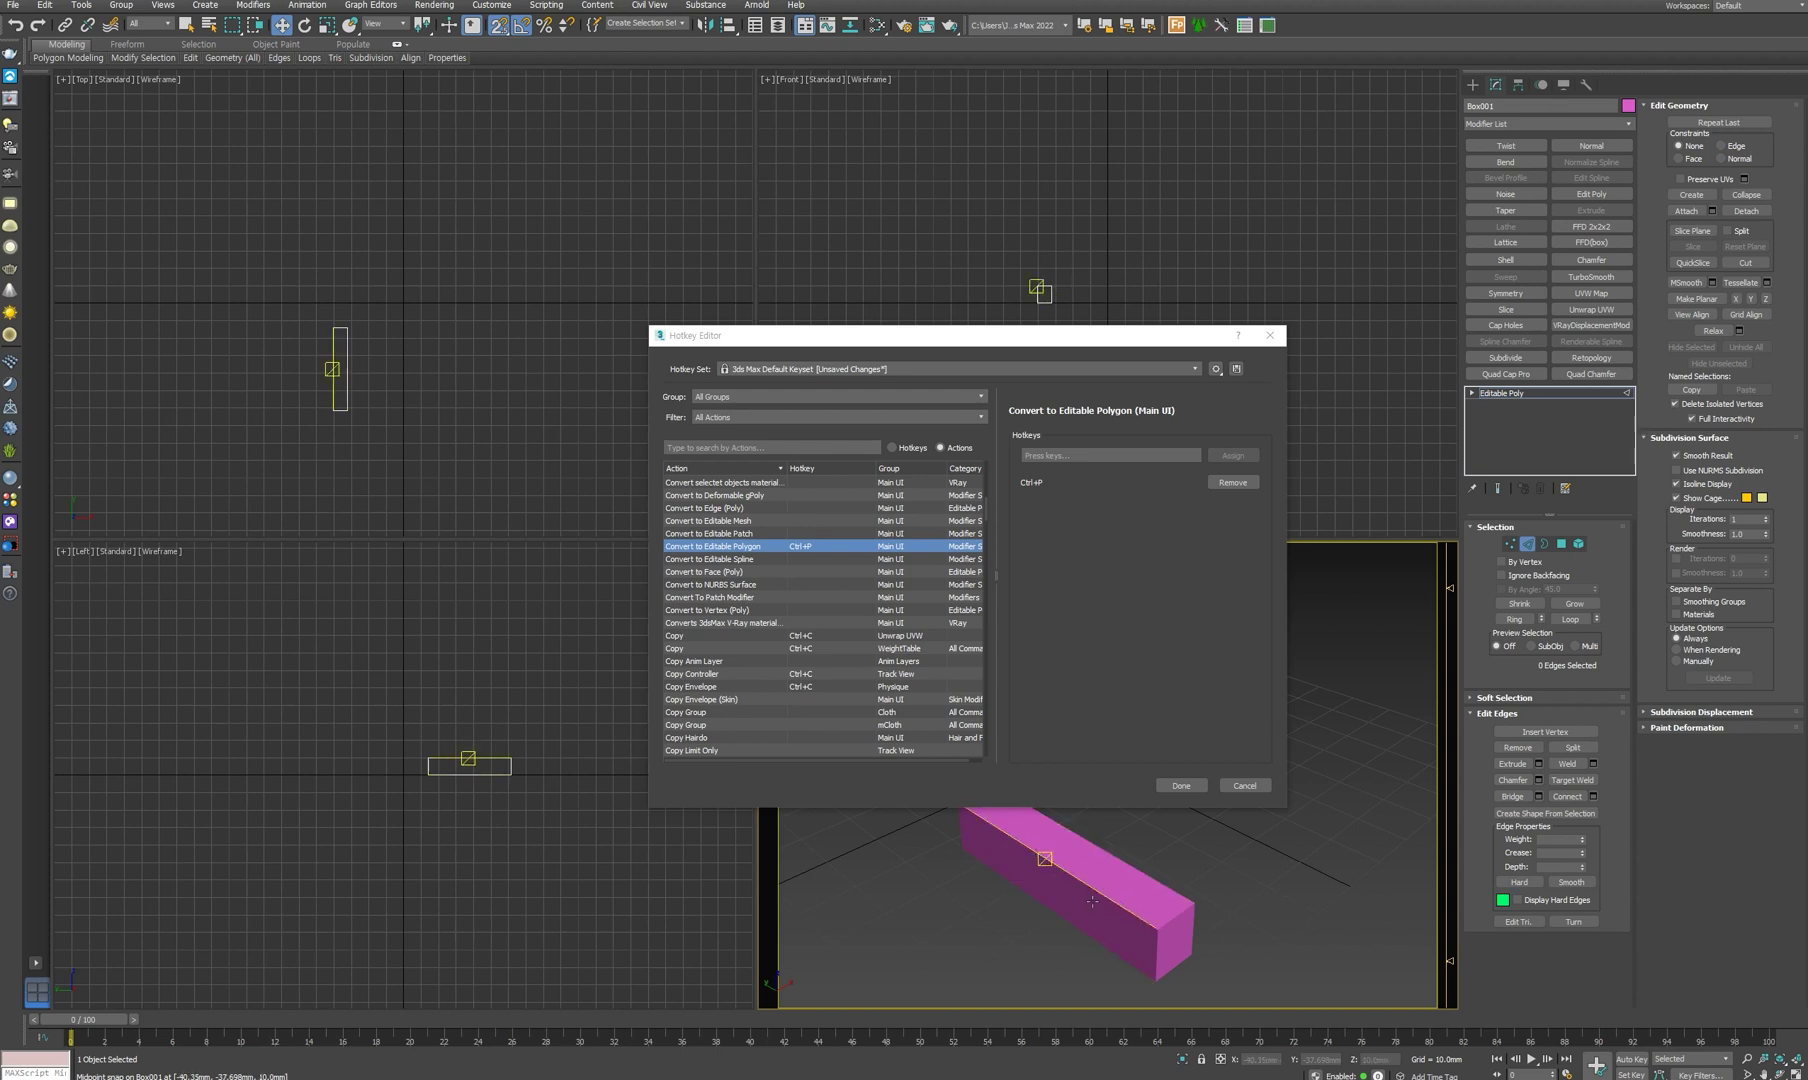
- Bind C to Swift Loop, taking it from Camera View, and start saving the hotkey set
{"action": "key", "text": "s"}
{"action": "scroll", "coordinate": [826, 646], "scroll_direction": "down", "scroll_amount": 5}
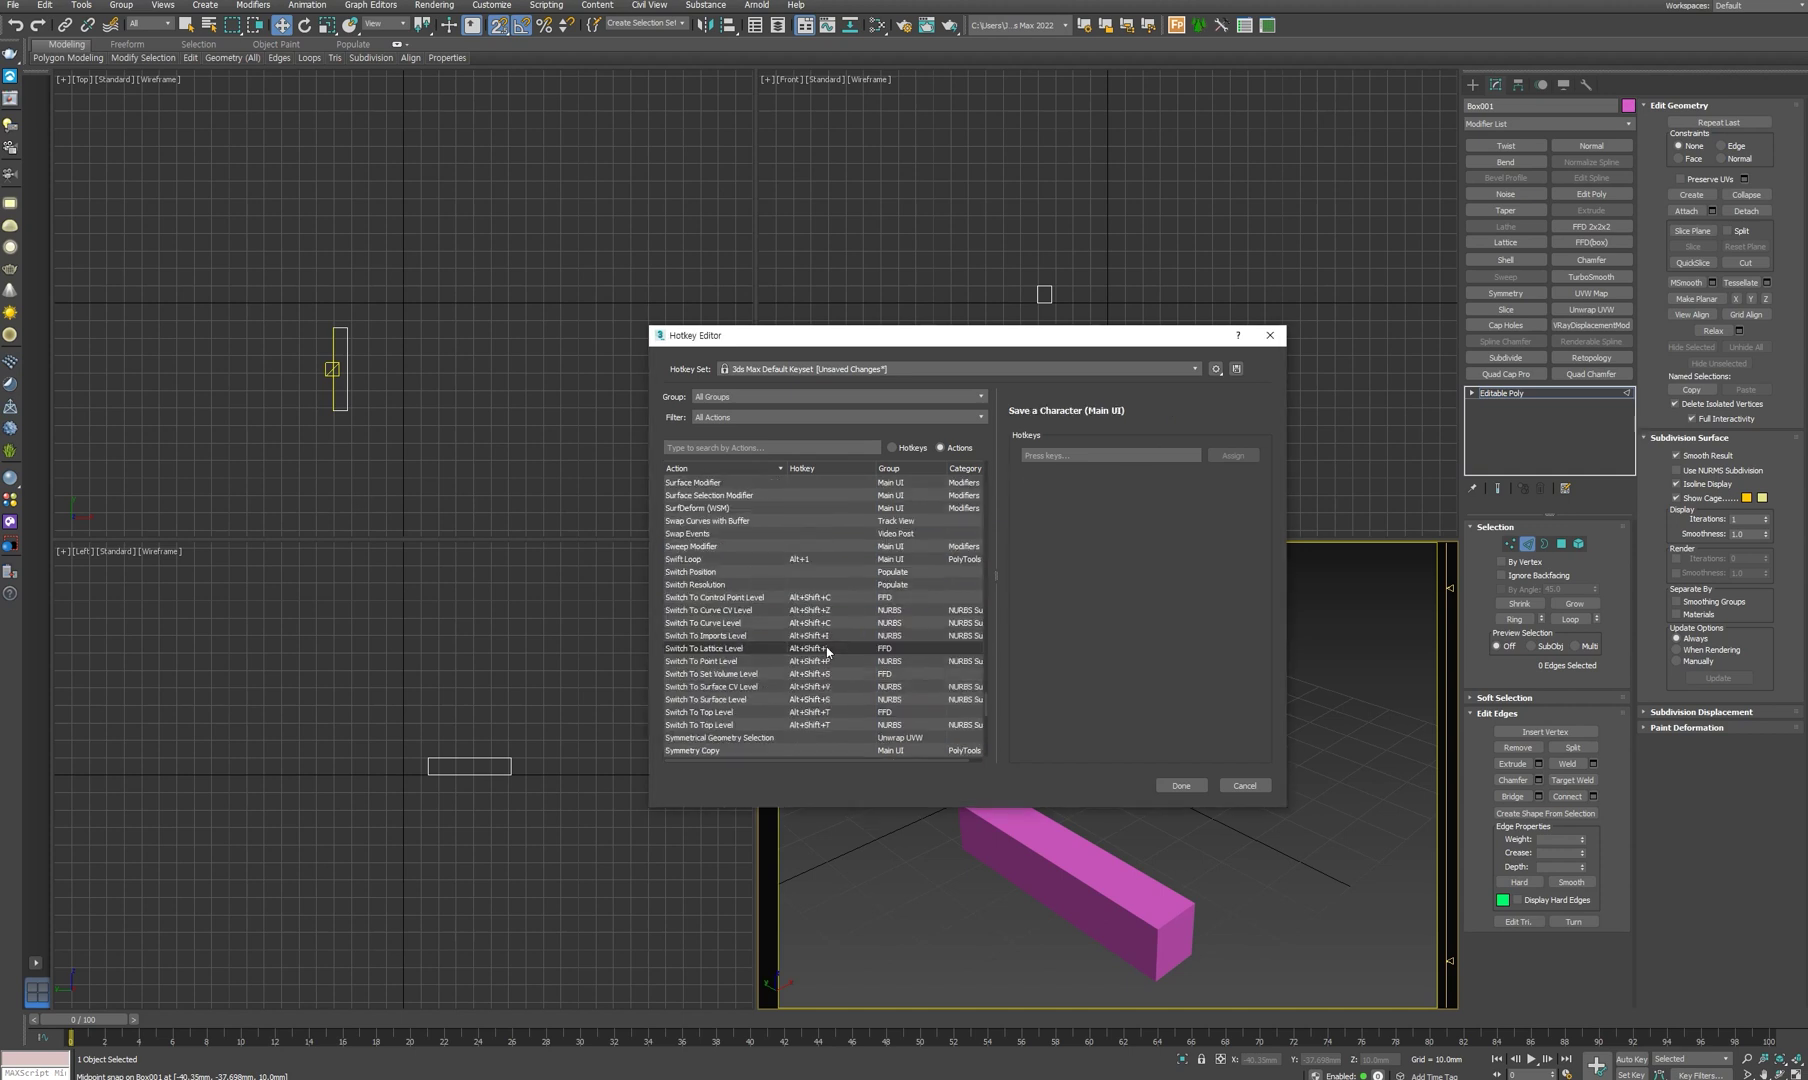
{"action": "left_click", "coordinate": [703, 560]}
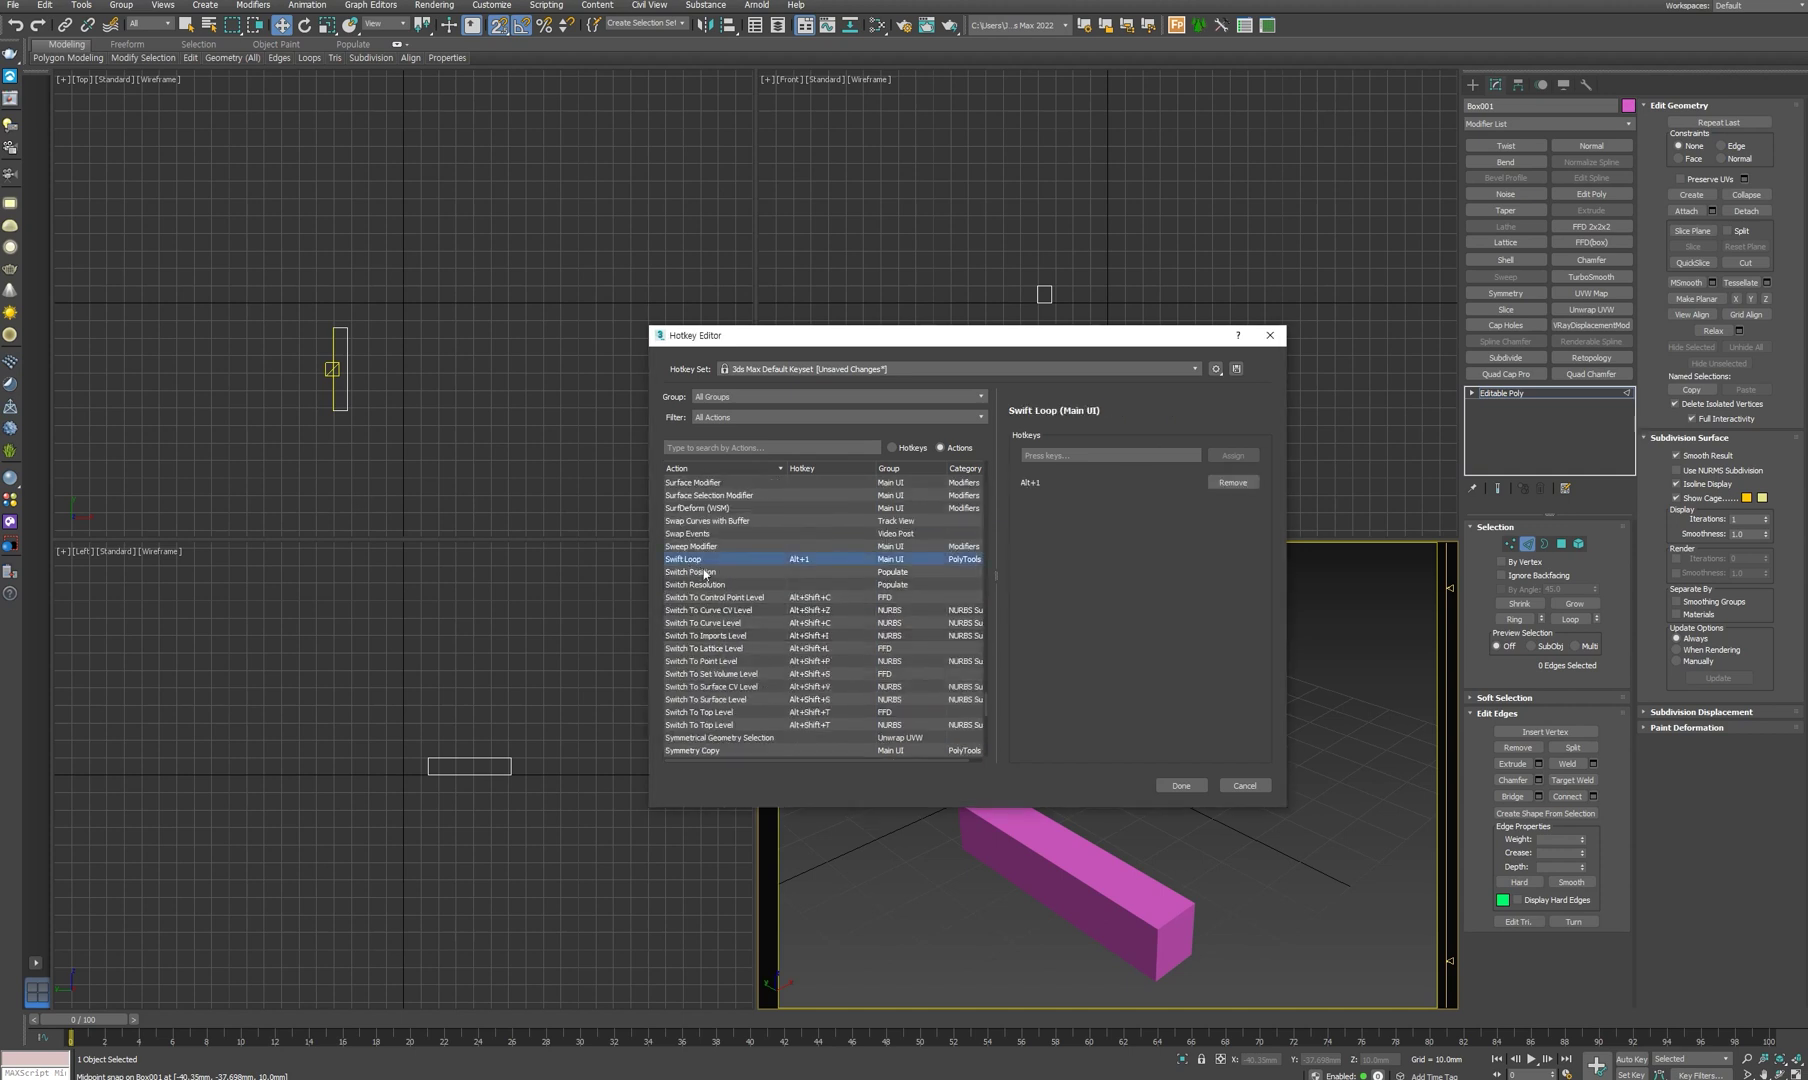
{"action": "left_click", "coordinate": [1043, 456]}
{"action": "key", "text": "c"}
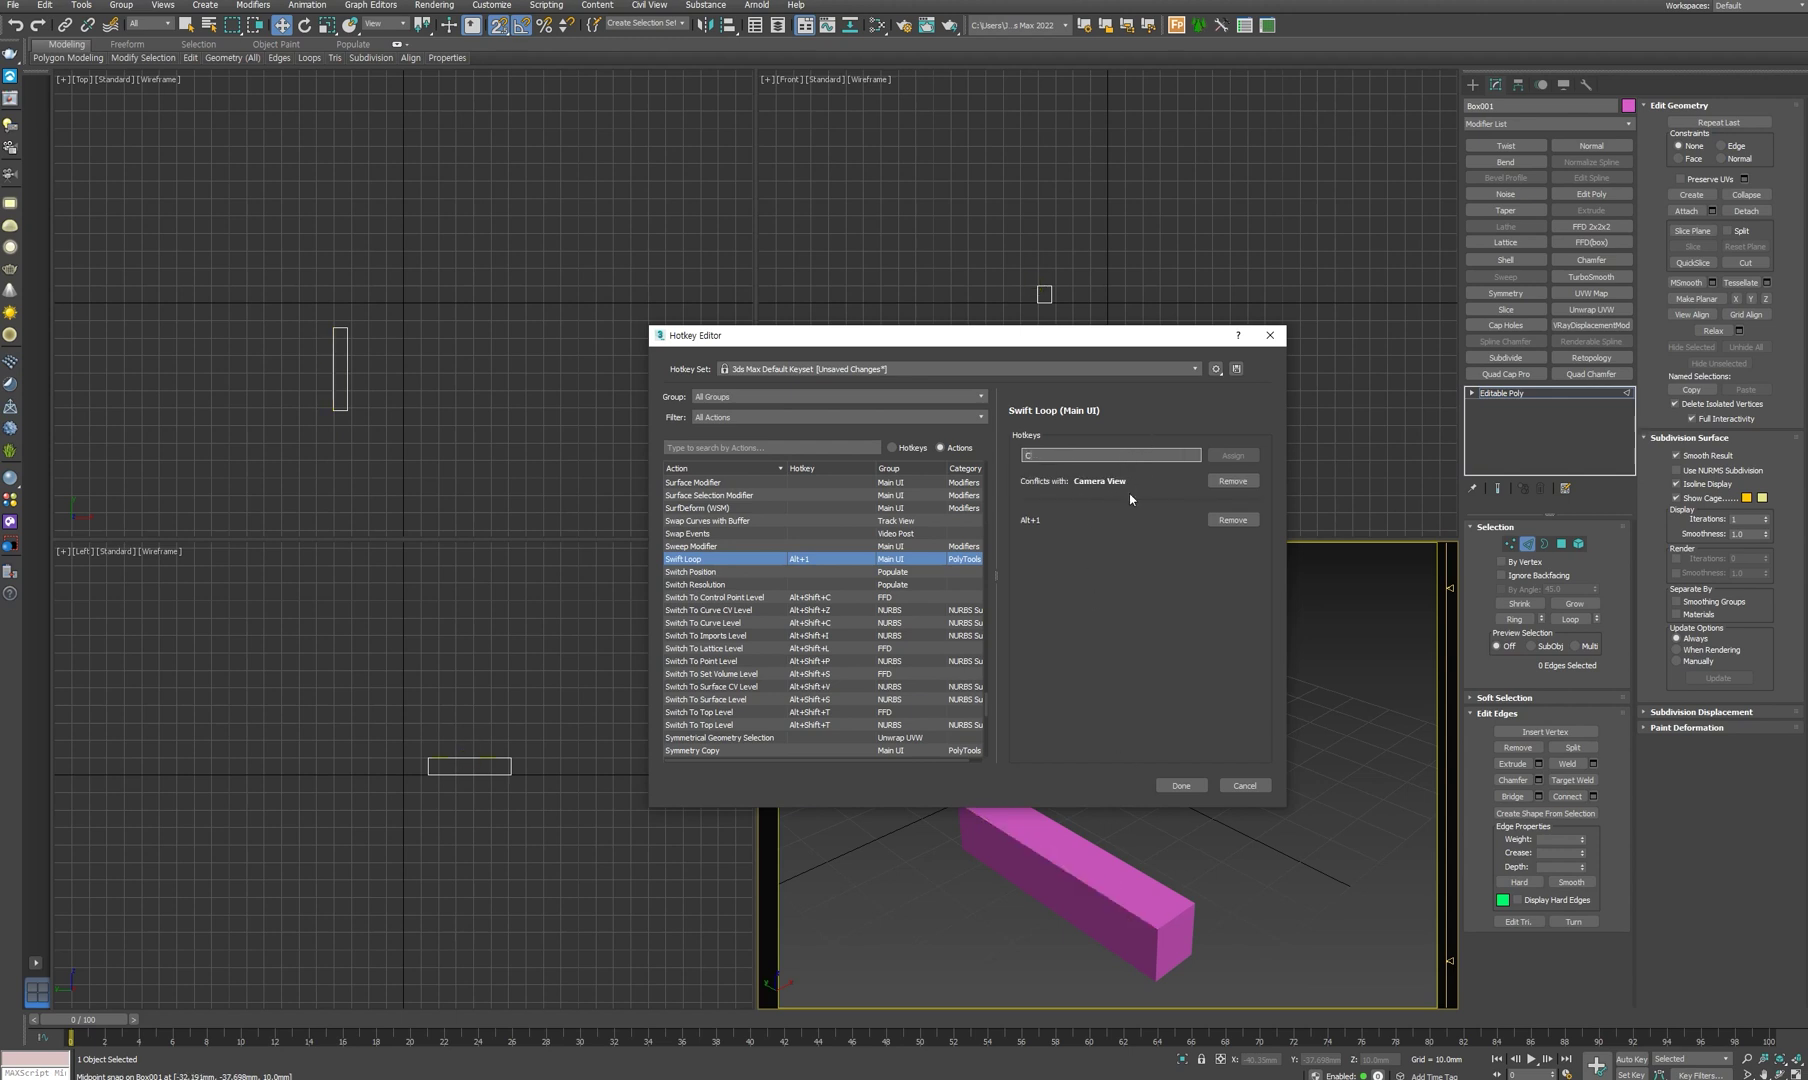
{"action": "left_click", "coordinate": [1230, 484]}
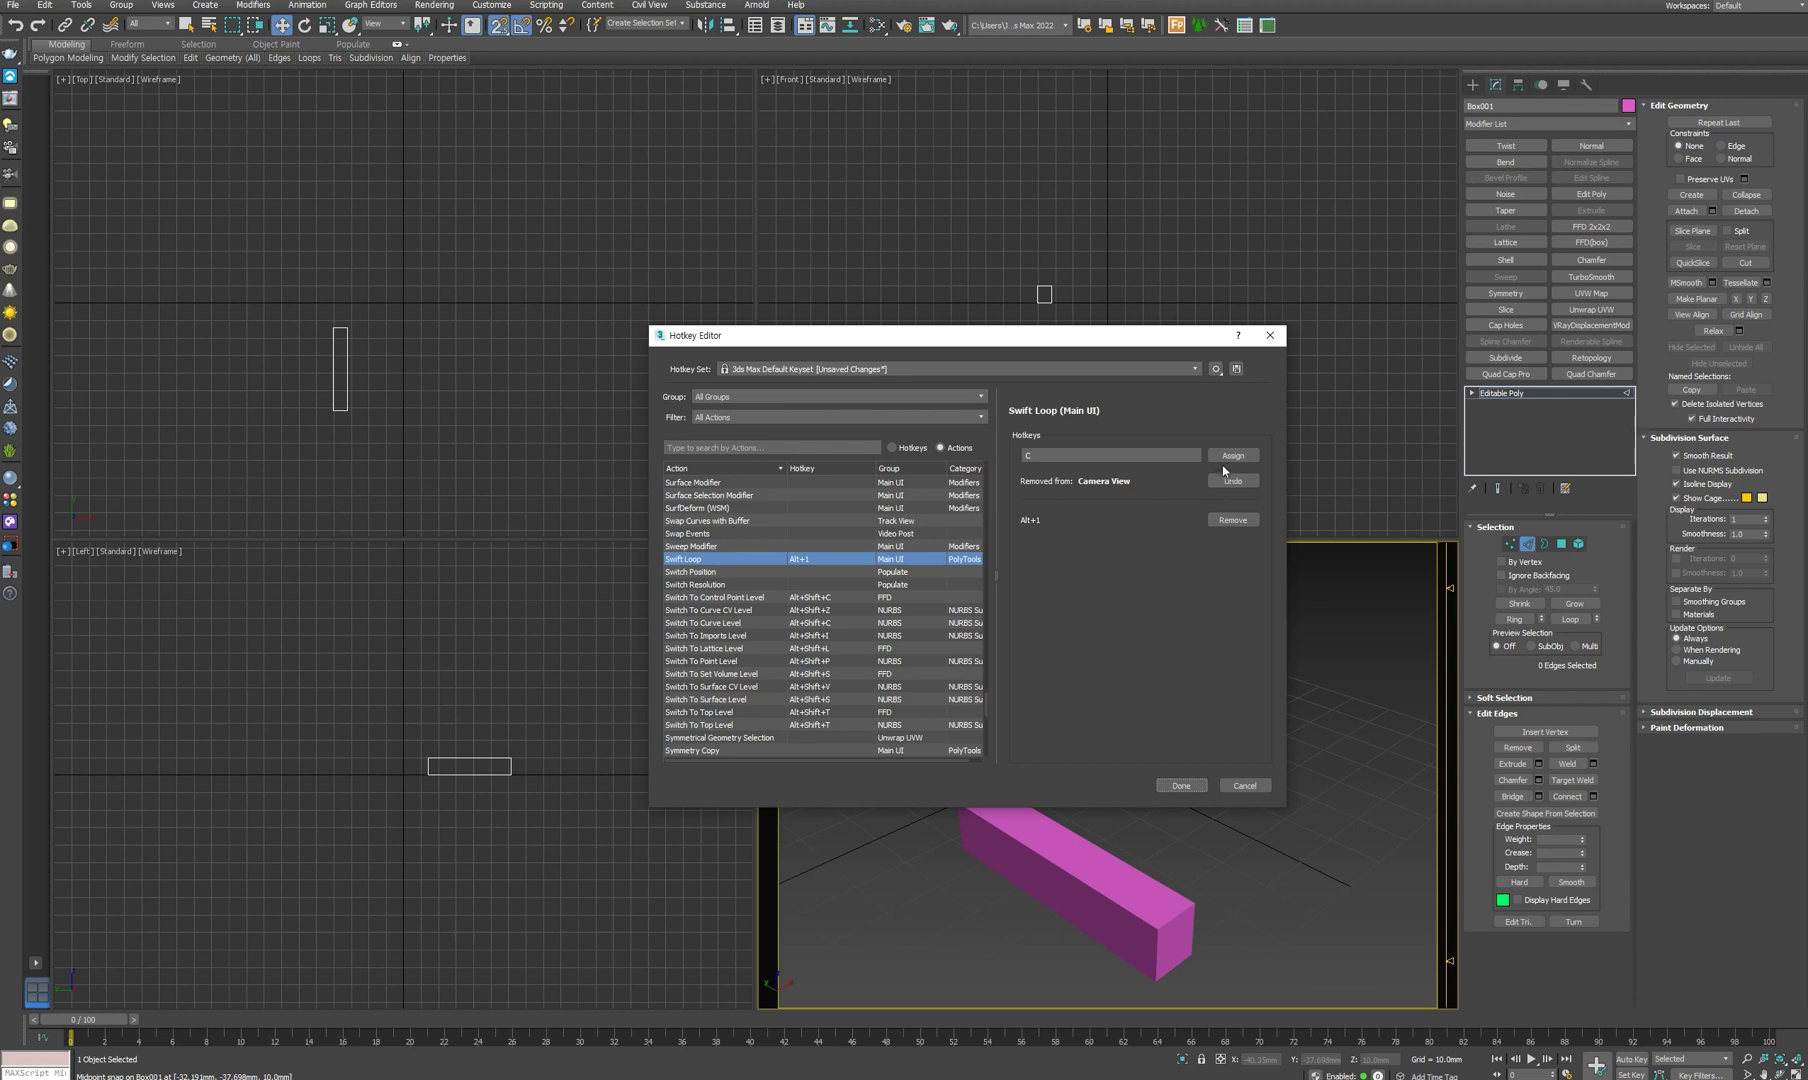
{"action": "left_click", "coordinate": [1224, 457]}
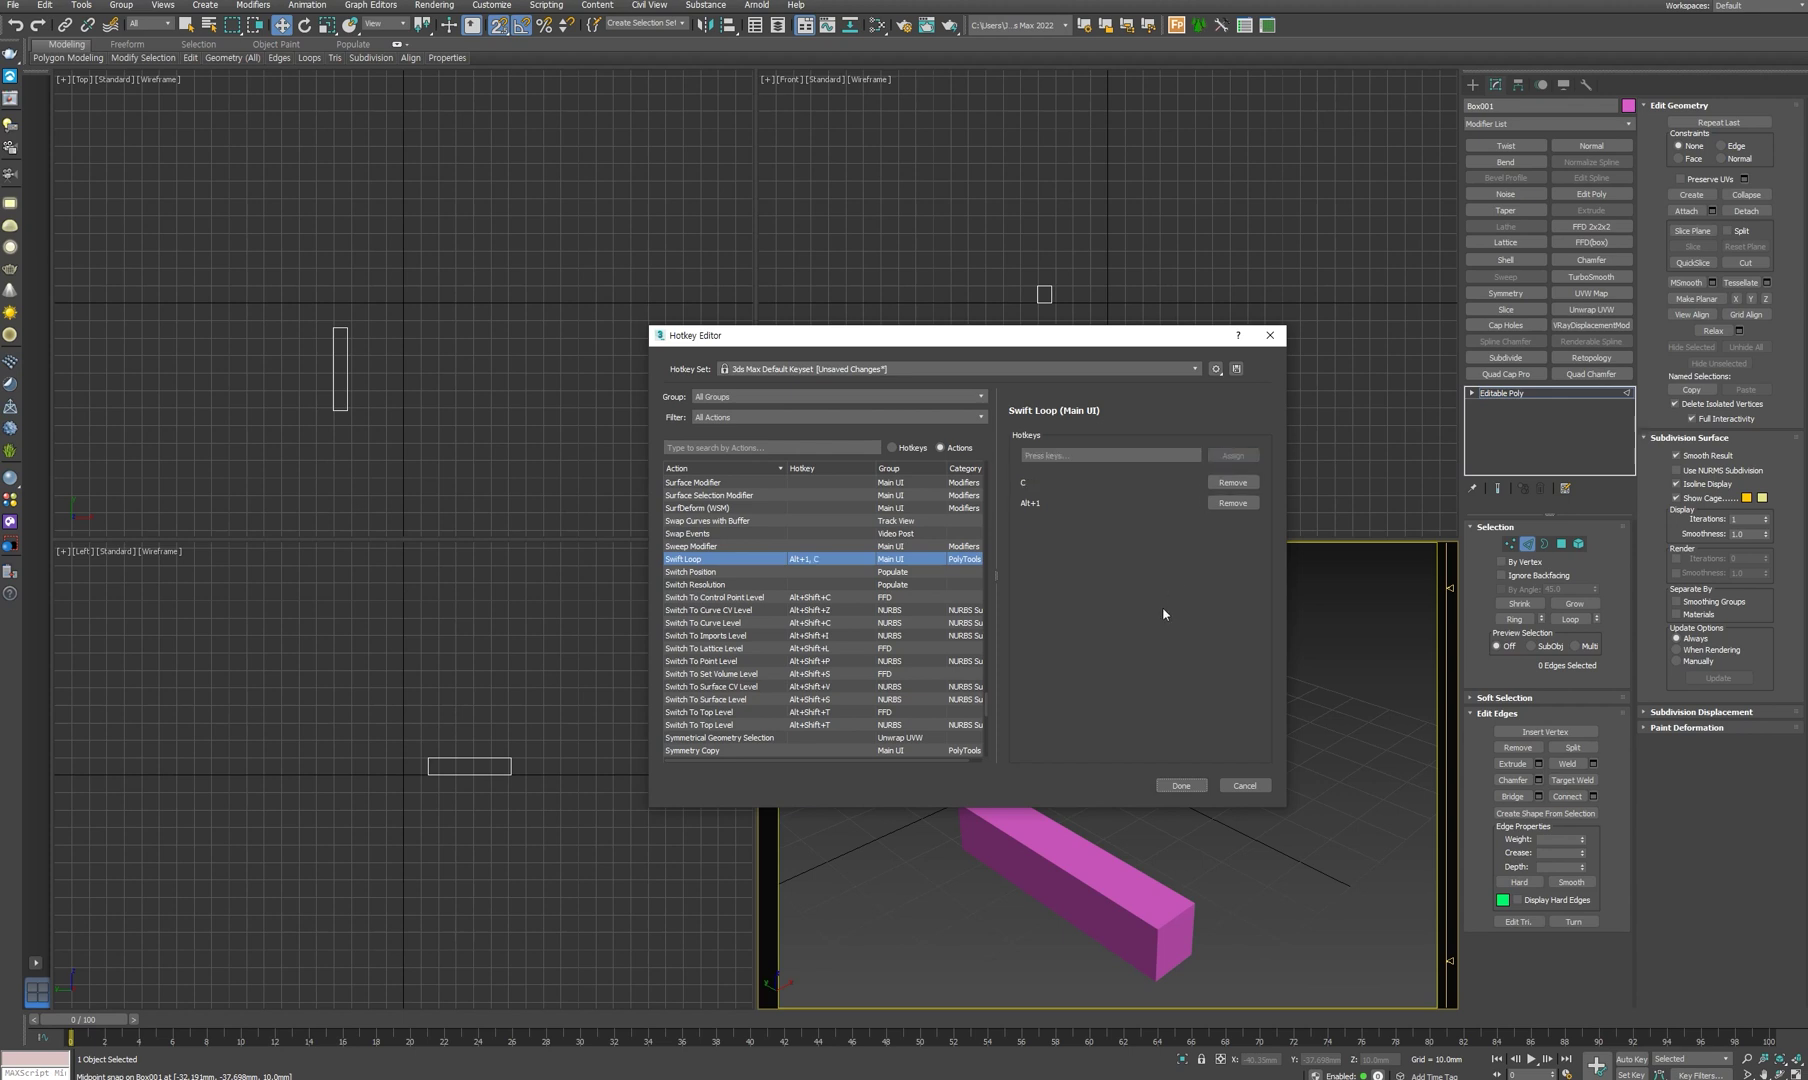
{"action": "left_click", "coordinate": [1236, 369]}
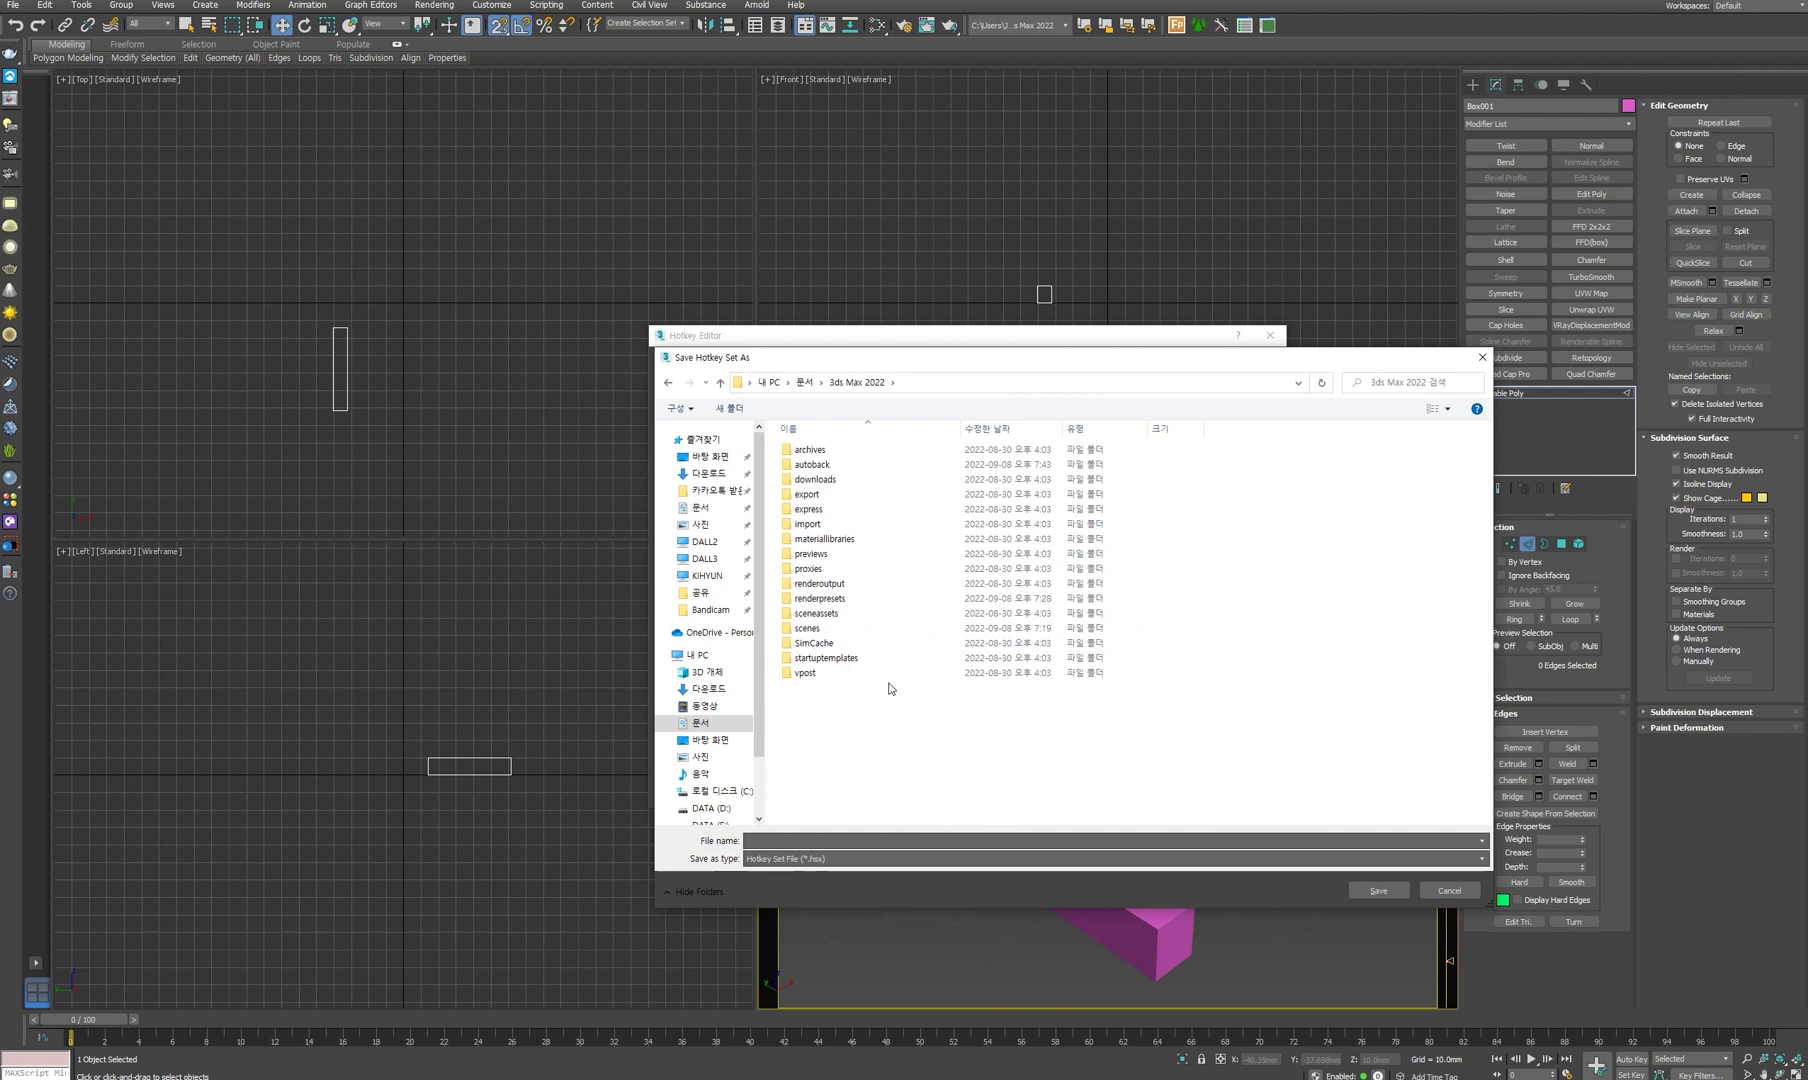
- Save the hotkey set as 'dall' inside renderpresets, then close the Hotkey Editor with Done
{"action": "double_click", "coordinate": [820, 598]}
{"action": "type", "text": "lsll"}
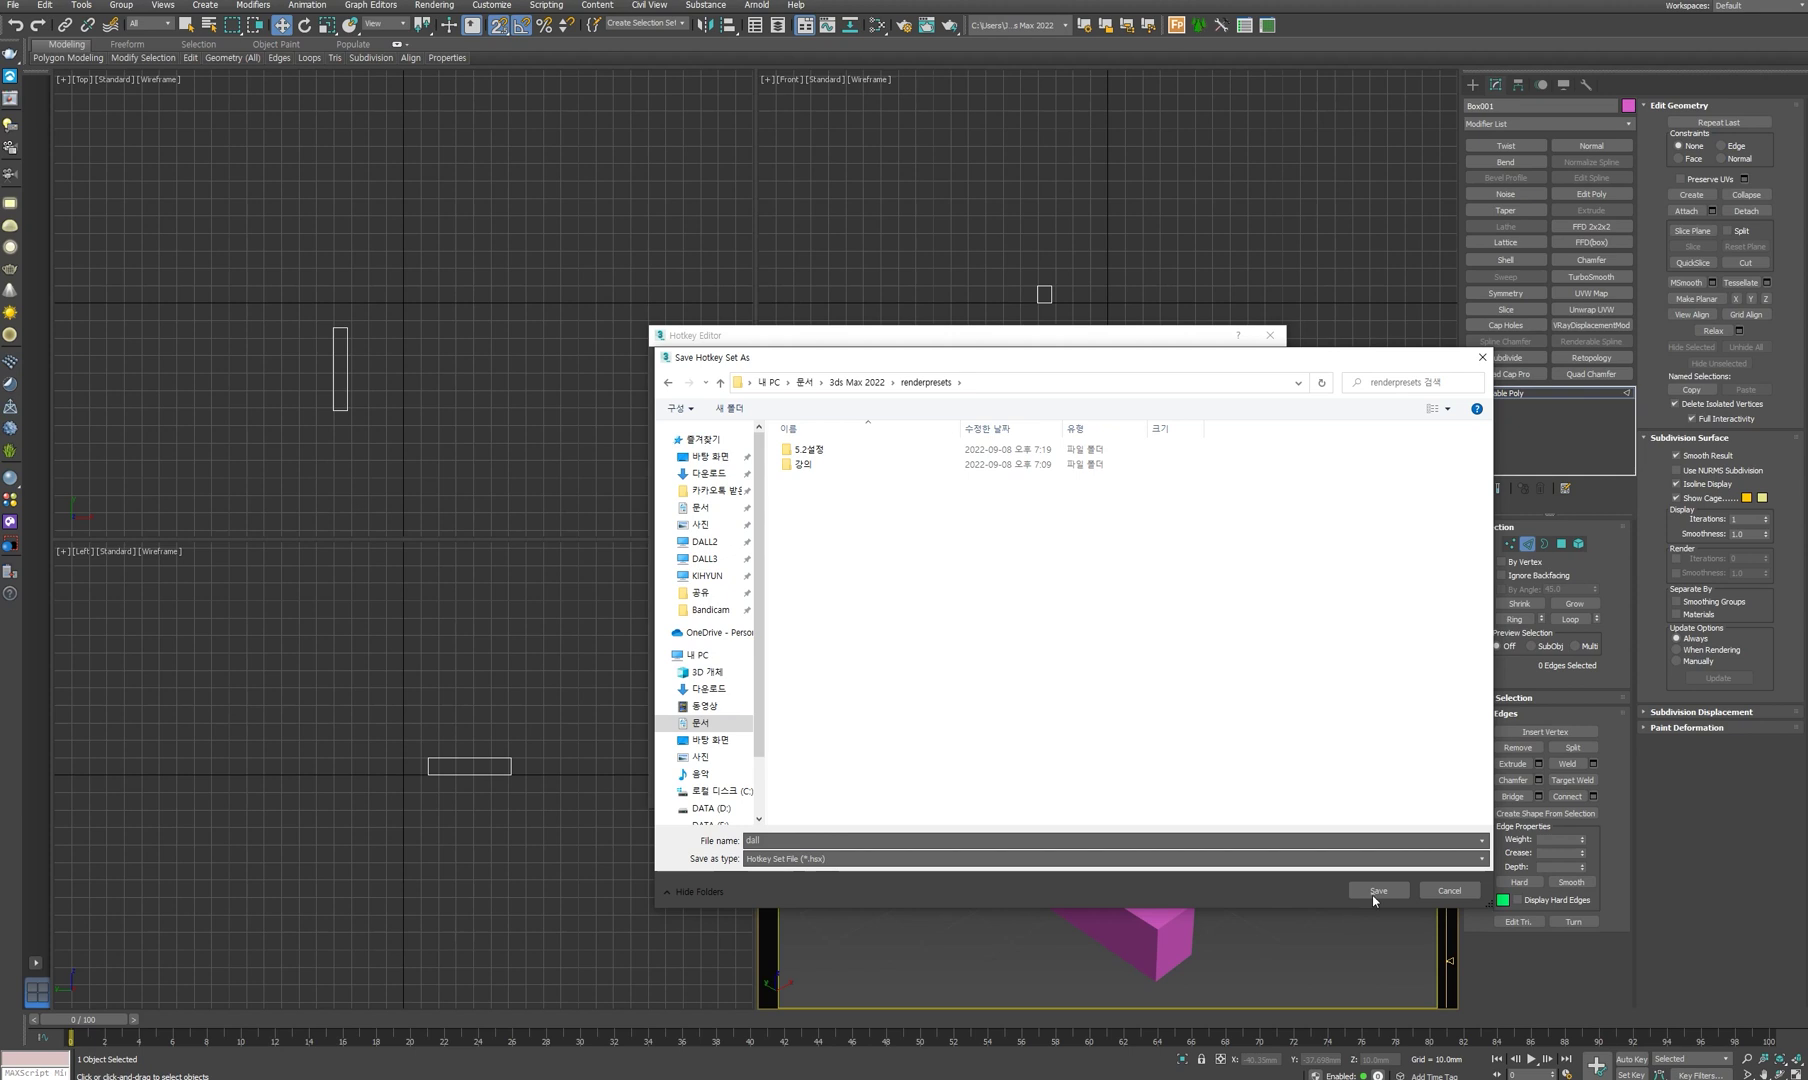
{"action": "left_click", "coordinate": [1374, 894]}
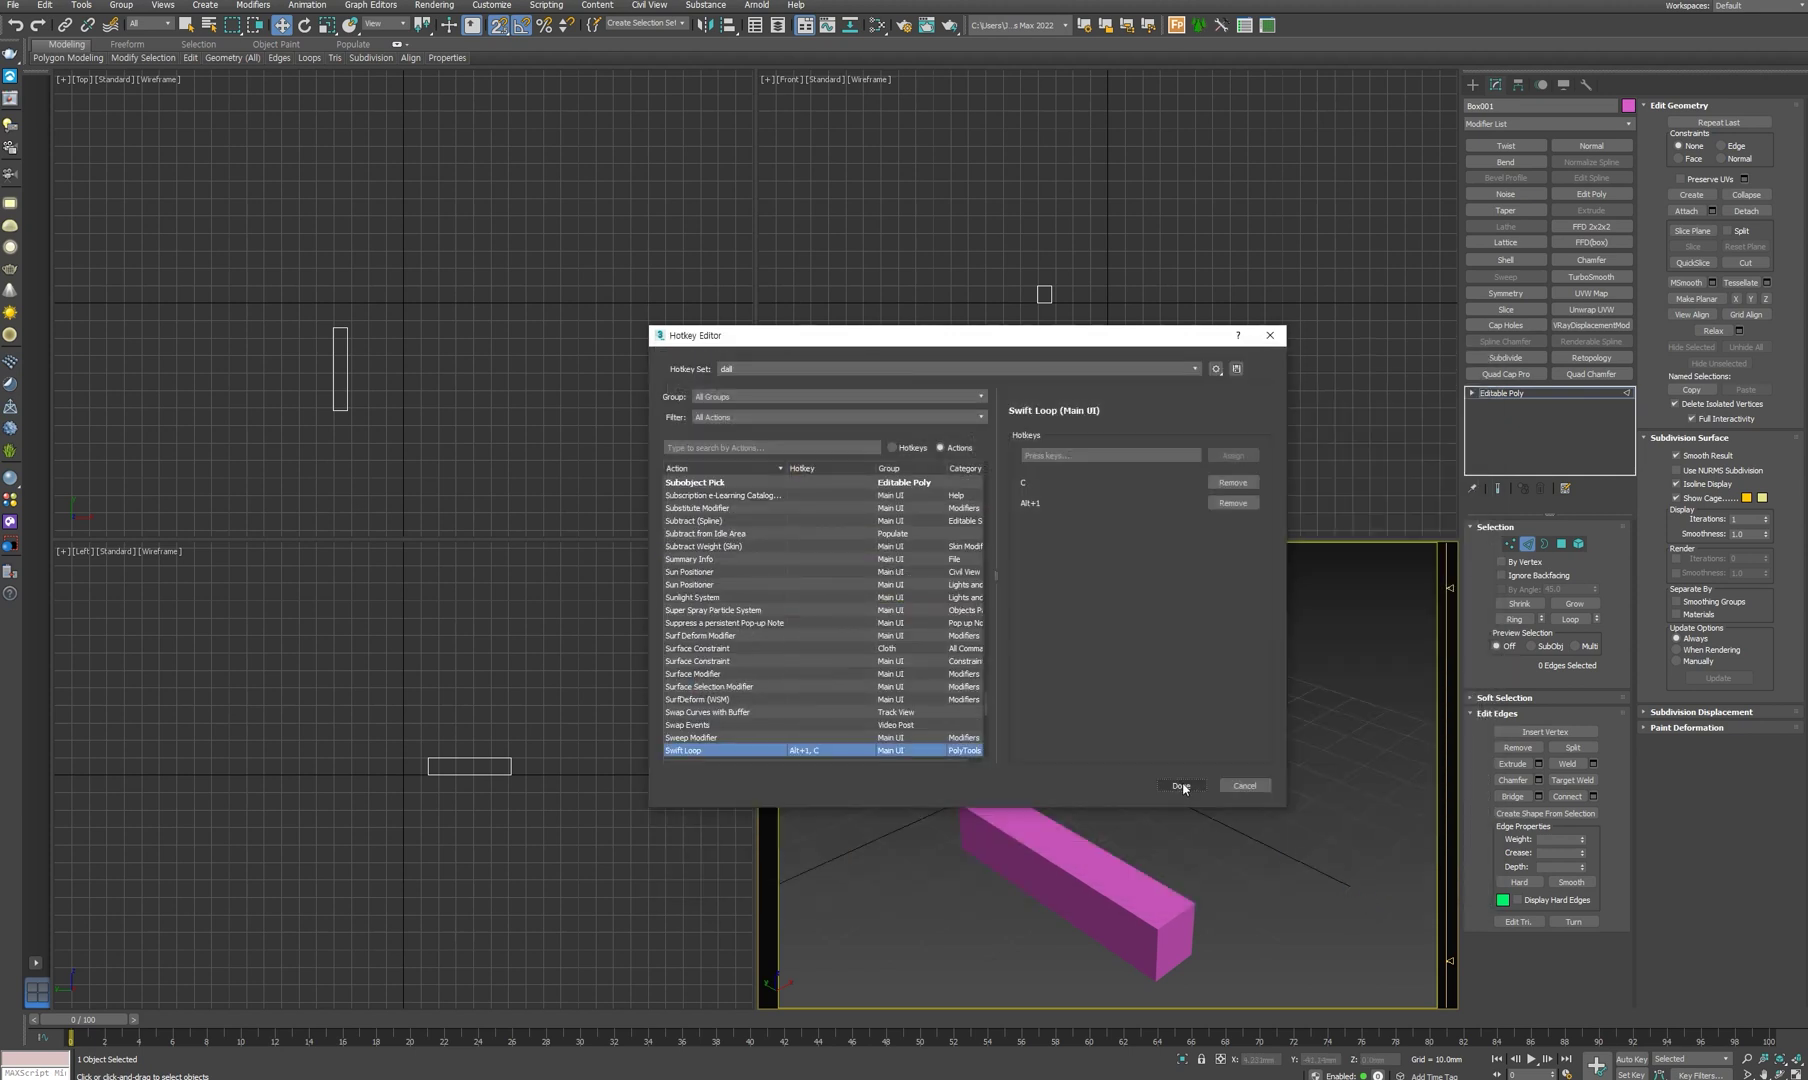
{"action": "left_click", "coordinate": [1181, 786]}
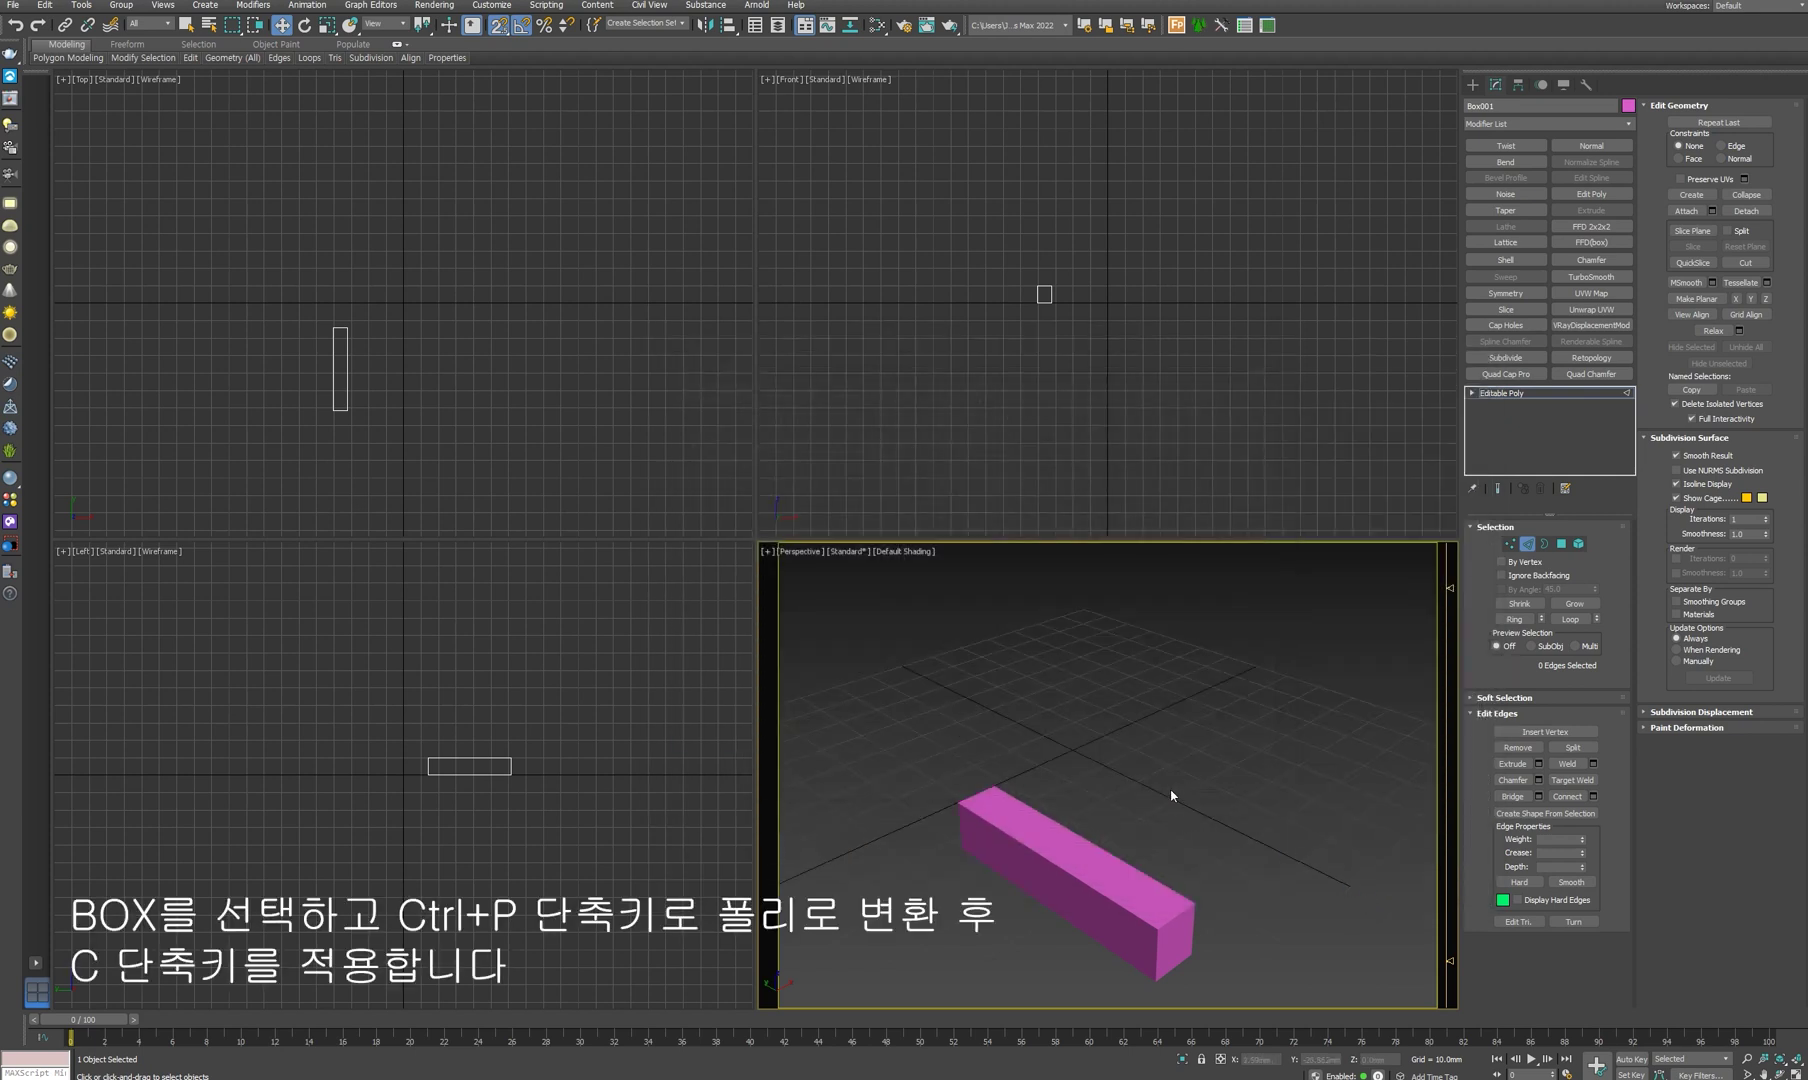
- Show edged faces and insert Swift Loop edge loops on Box001 with C
{"action": "right_click", "coordinate": [1172, 795]}
{"action": "left_click", "coordinate": [1124, 802]}
{"action": "middle_click_drag", "start_coordinate": [1150, 775], "coordinate": [1172, 707]}
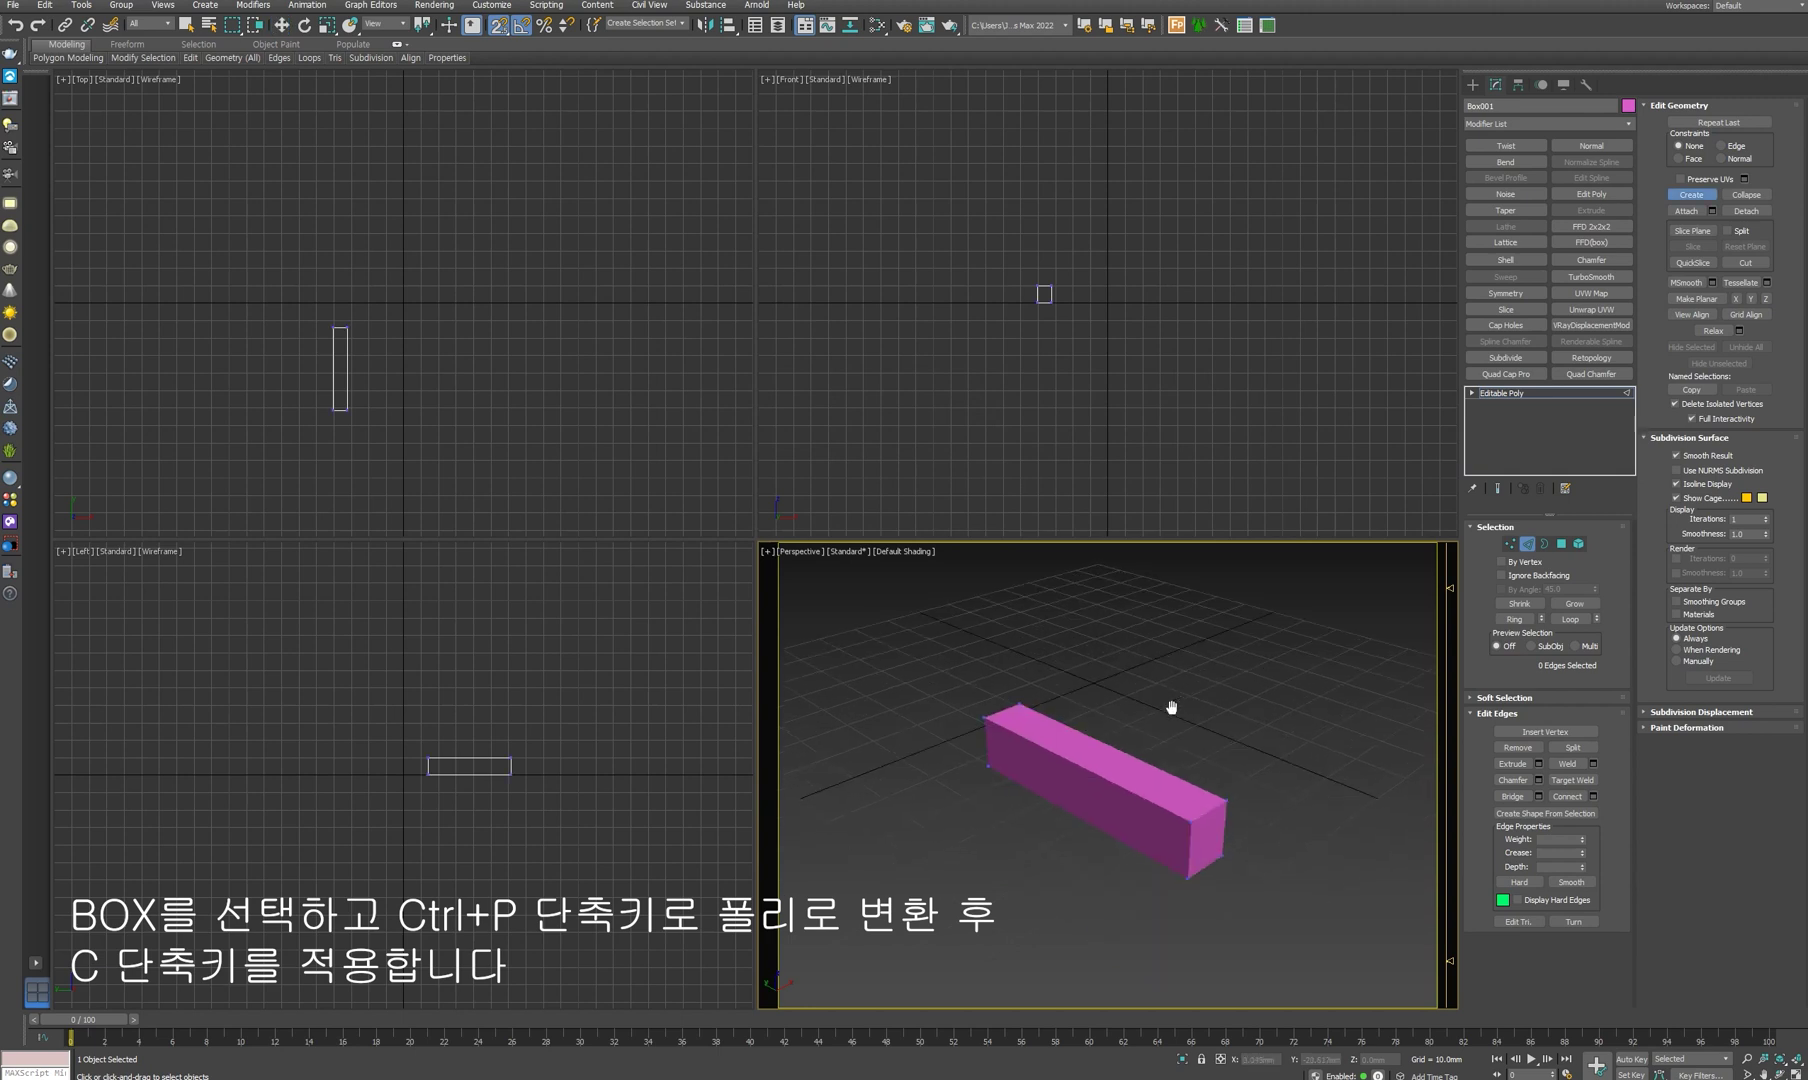
{"action": "key", "text": "F4"}
{"action": "key", "text": "c"}
{"action": "left_click", "coordinate": [1138, 778]}
{"action": "left_click", "coordinate": [1080, 790]}
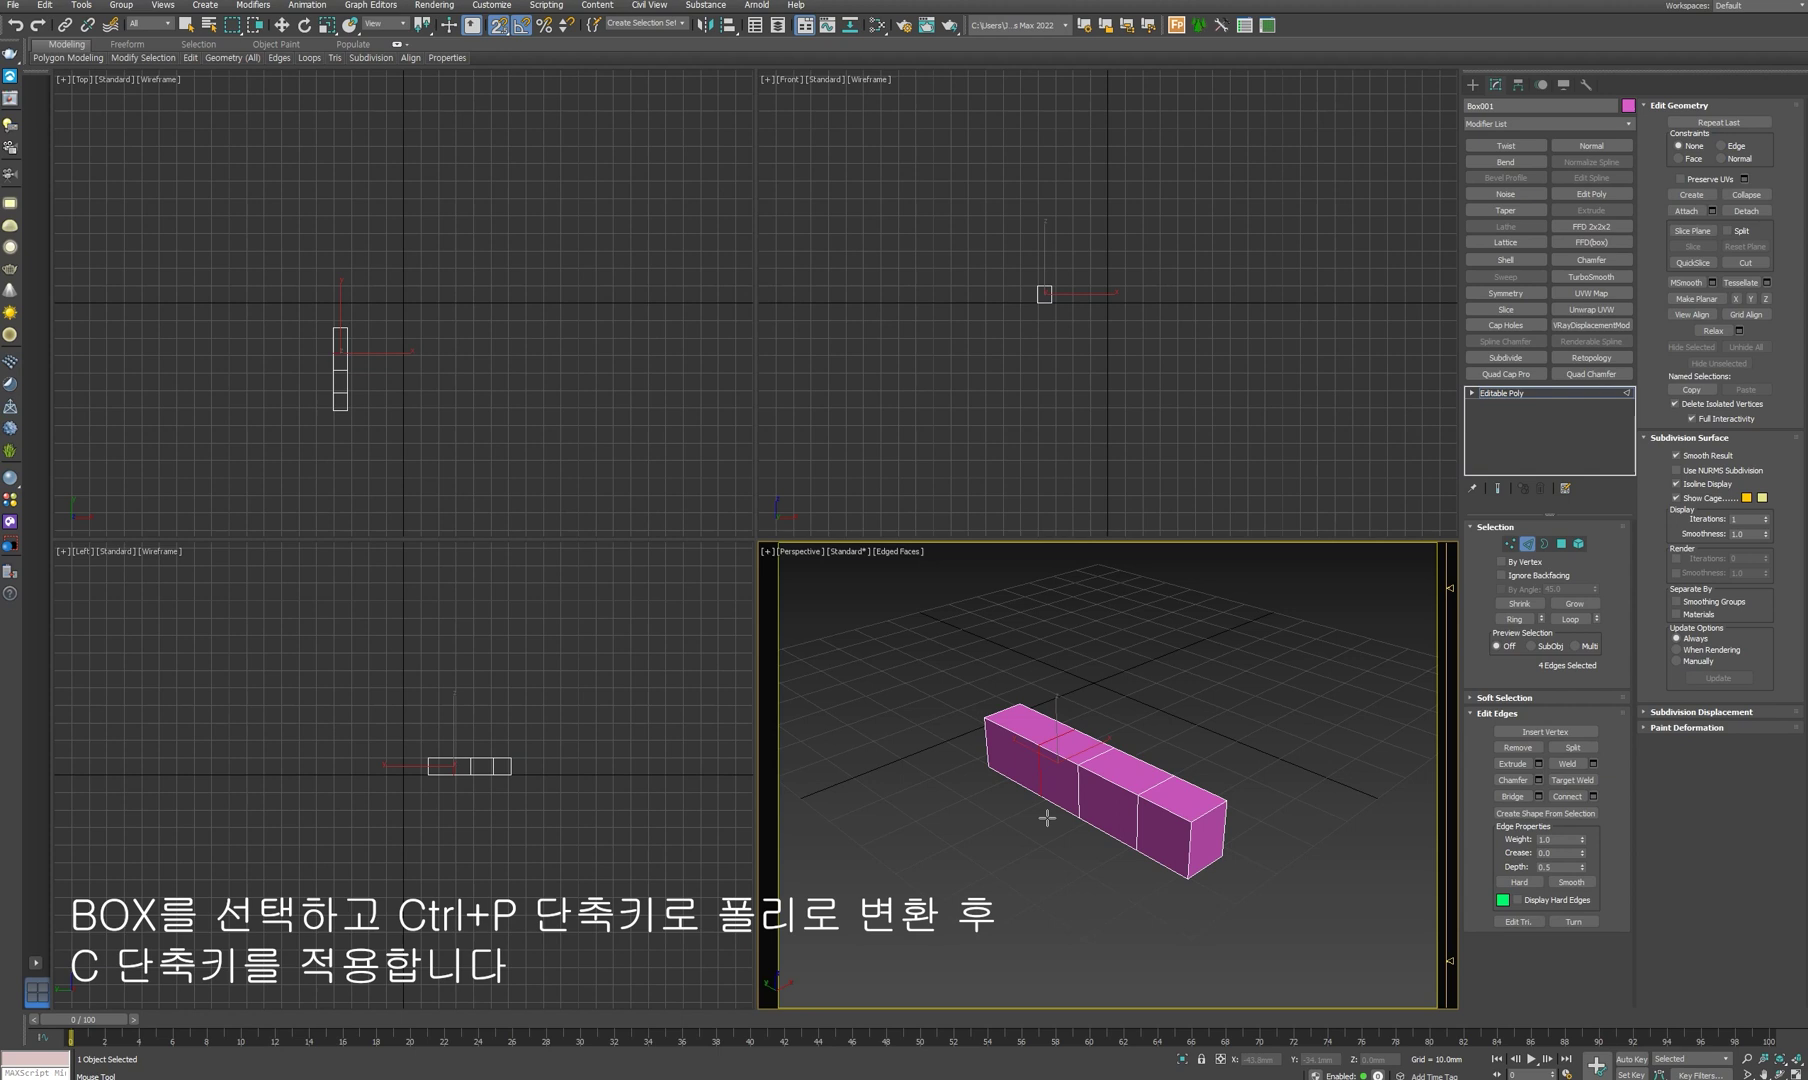
{"action": "key", "text": "w"}
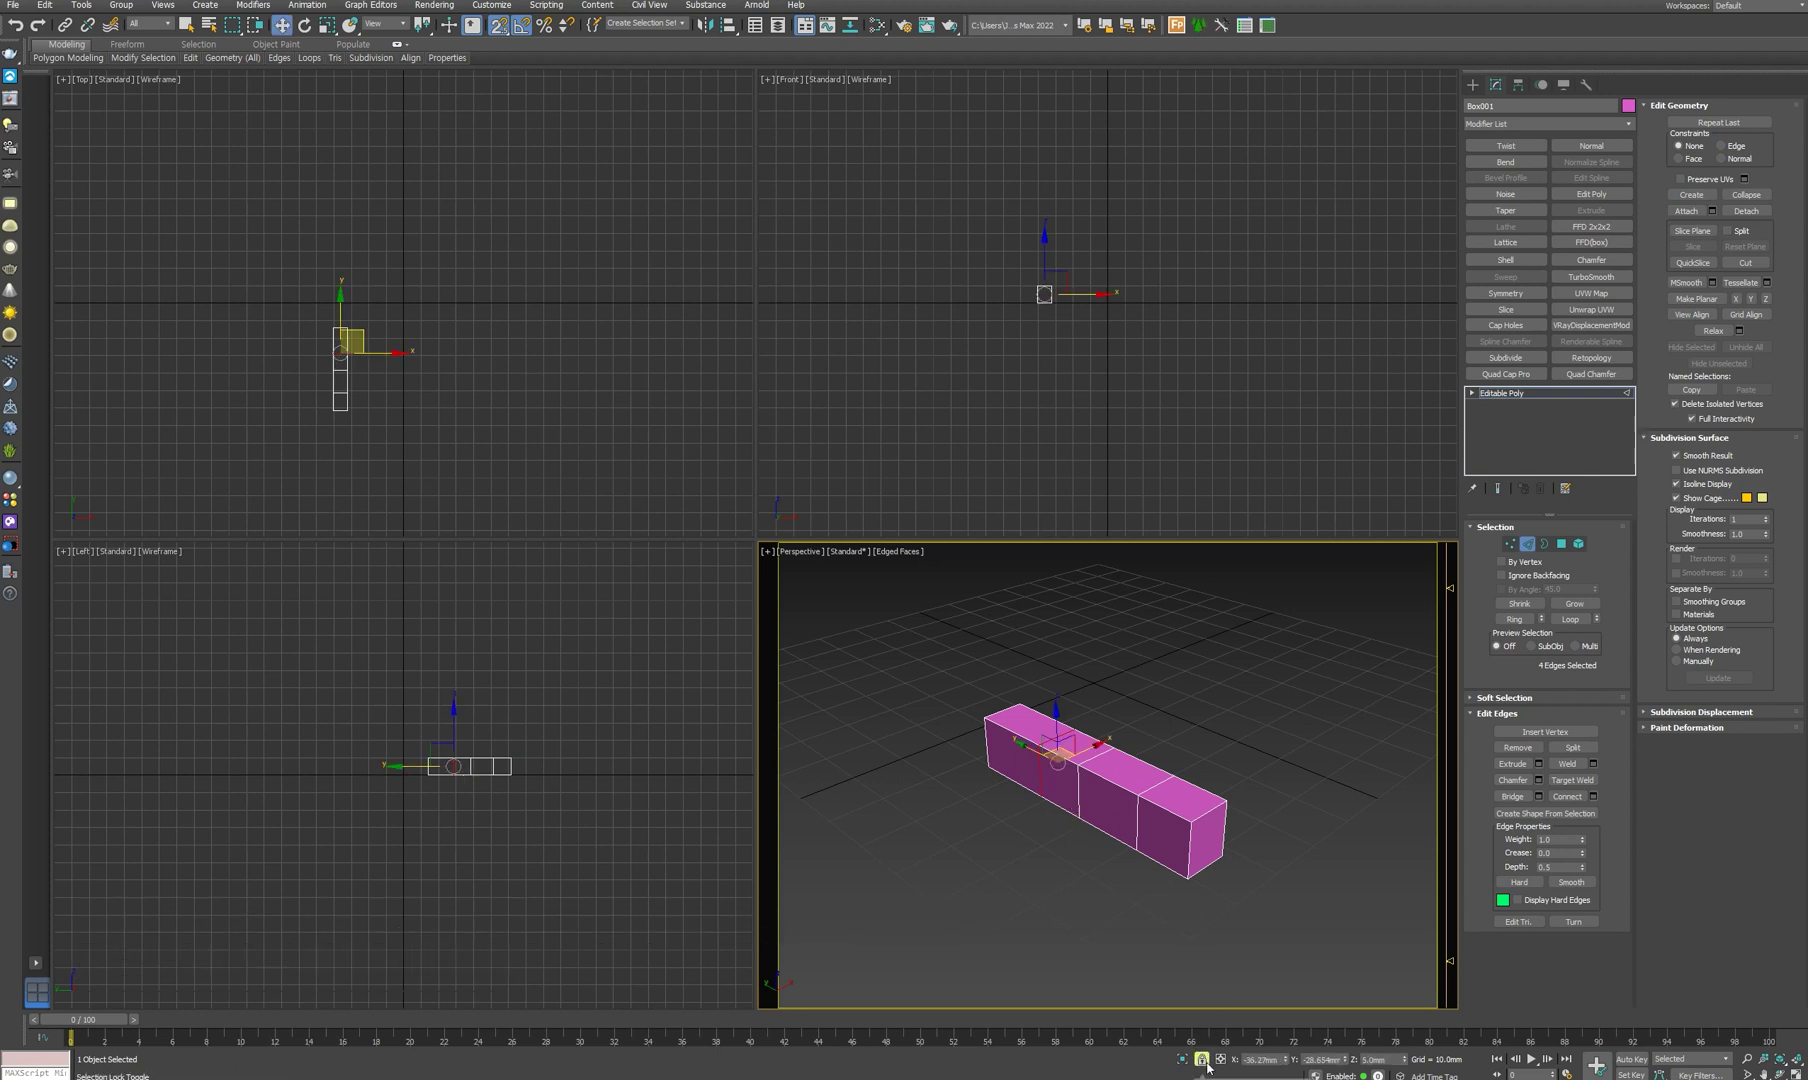
{"action": "middle_click_drag", "start_coordinate": [1157, 782], "coordinate": [1129, 794]}
- Return to object level, draw Box002 and convert it to Editable Poly
{"action": "right_click", "coordinate": [1129, 791]}
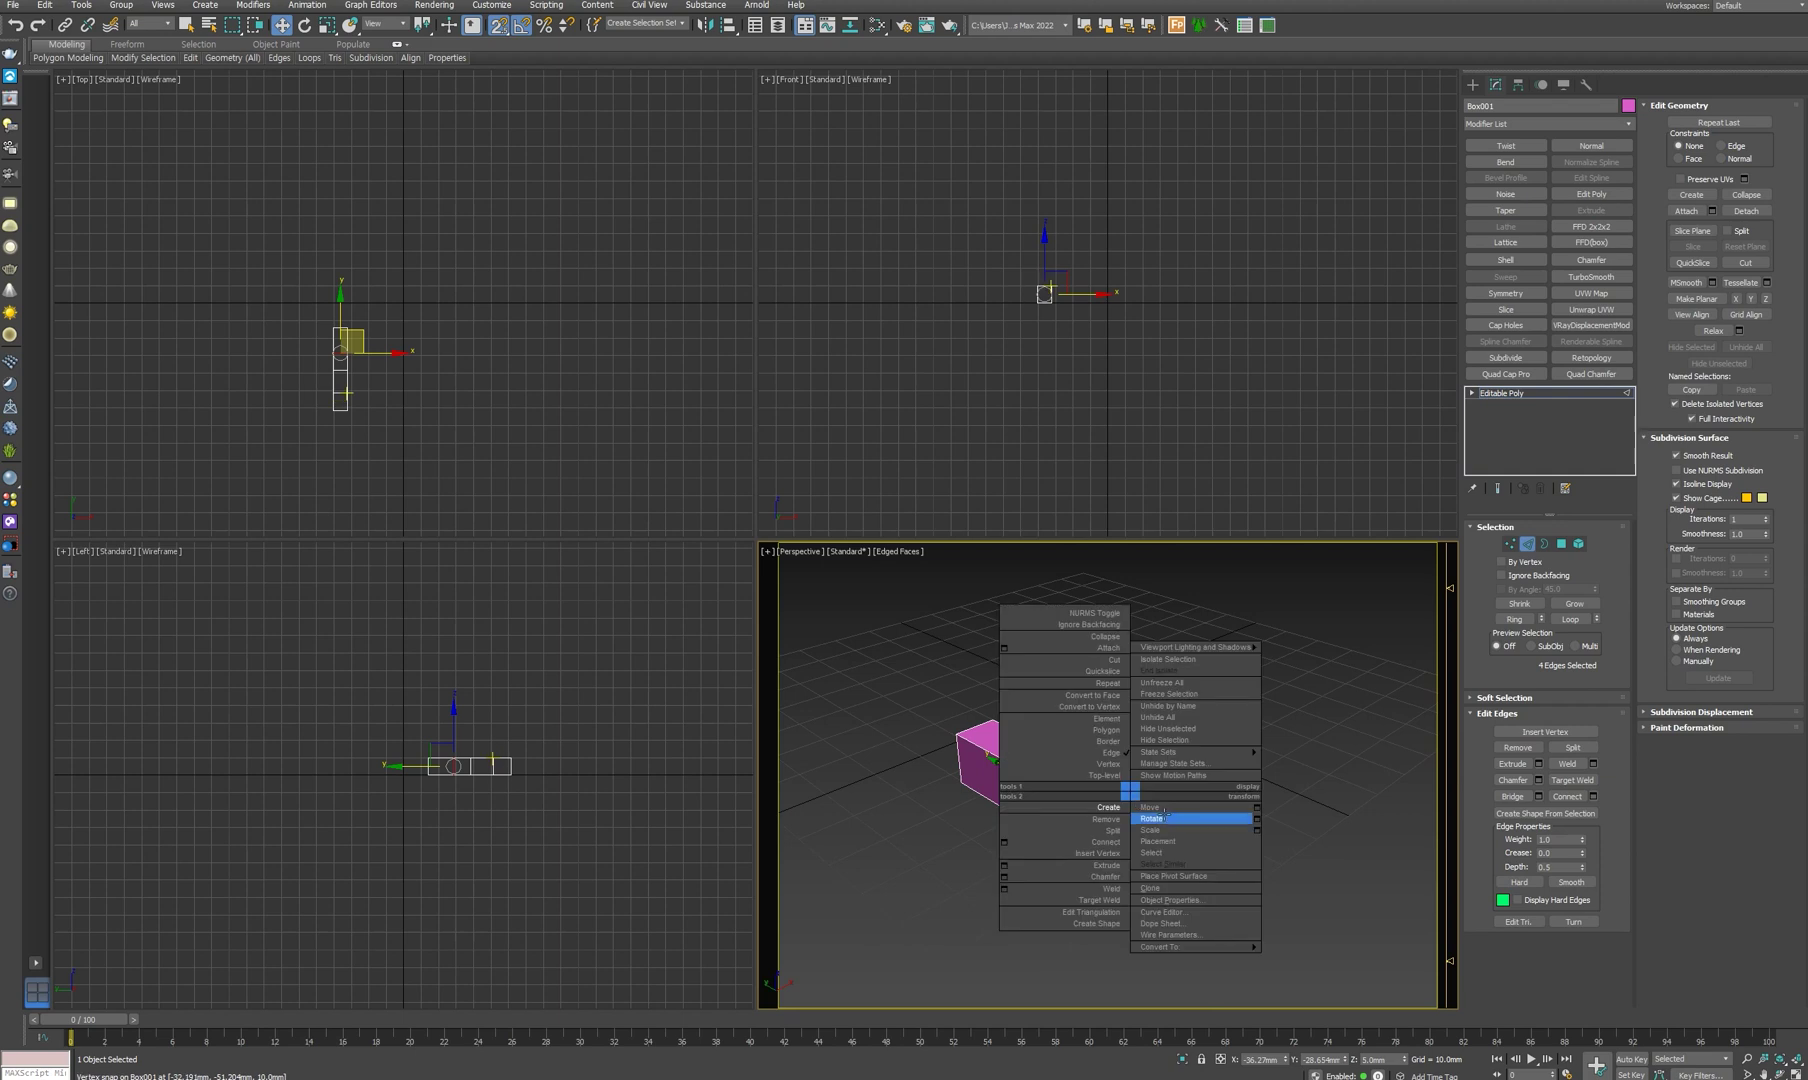
{"action": "left_click", "coordinate": [1165, 818]}
{"action": "key", "text": "w"}
{"action": "left_click", "coordinate": [1527, 543]}
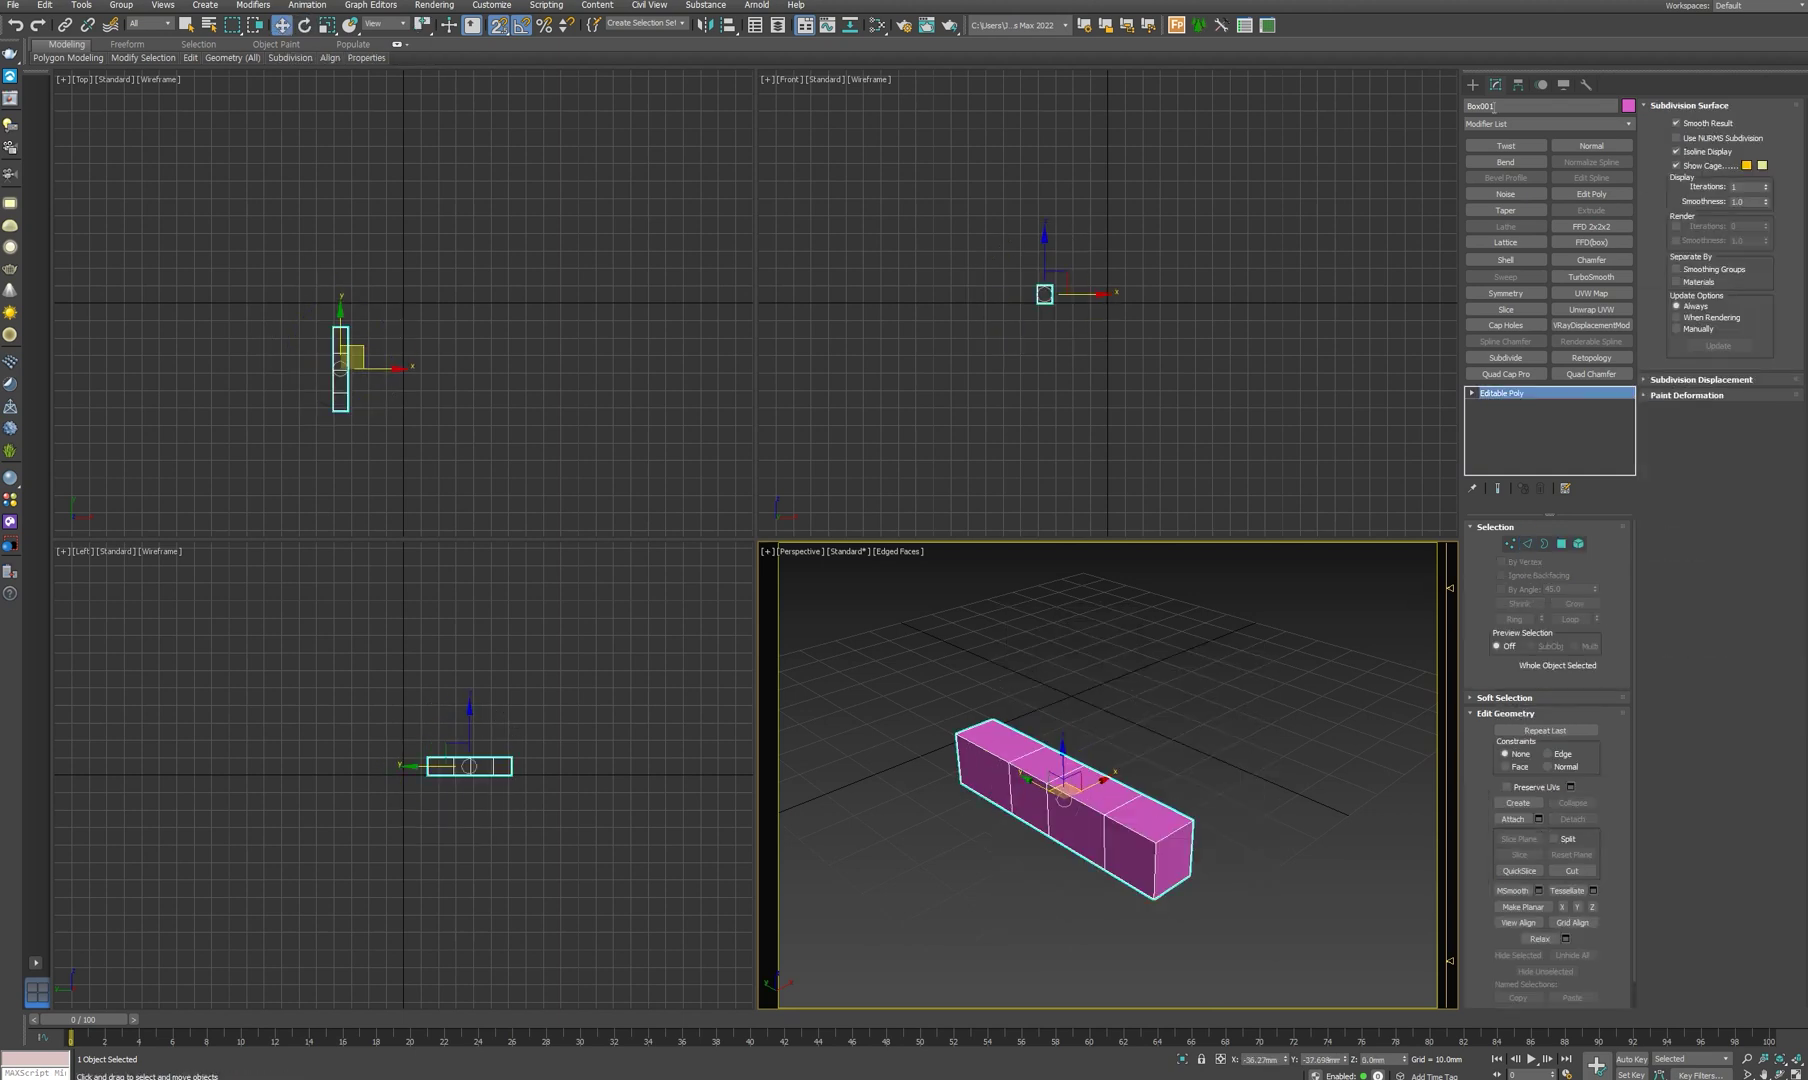
{"action": "left_click", "coordinate": [1472, 84]}
{"action": "left_click", "coordinate": [1505, 178]}
{"action": "left_click_drag", "start_coordinate": [1076, 692], "coordinate": [1269, 655]}
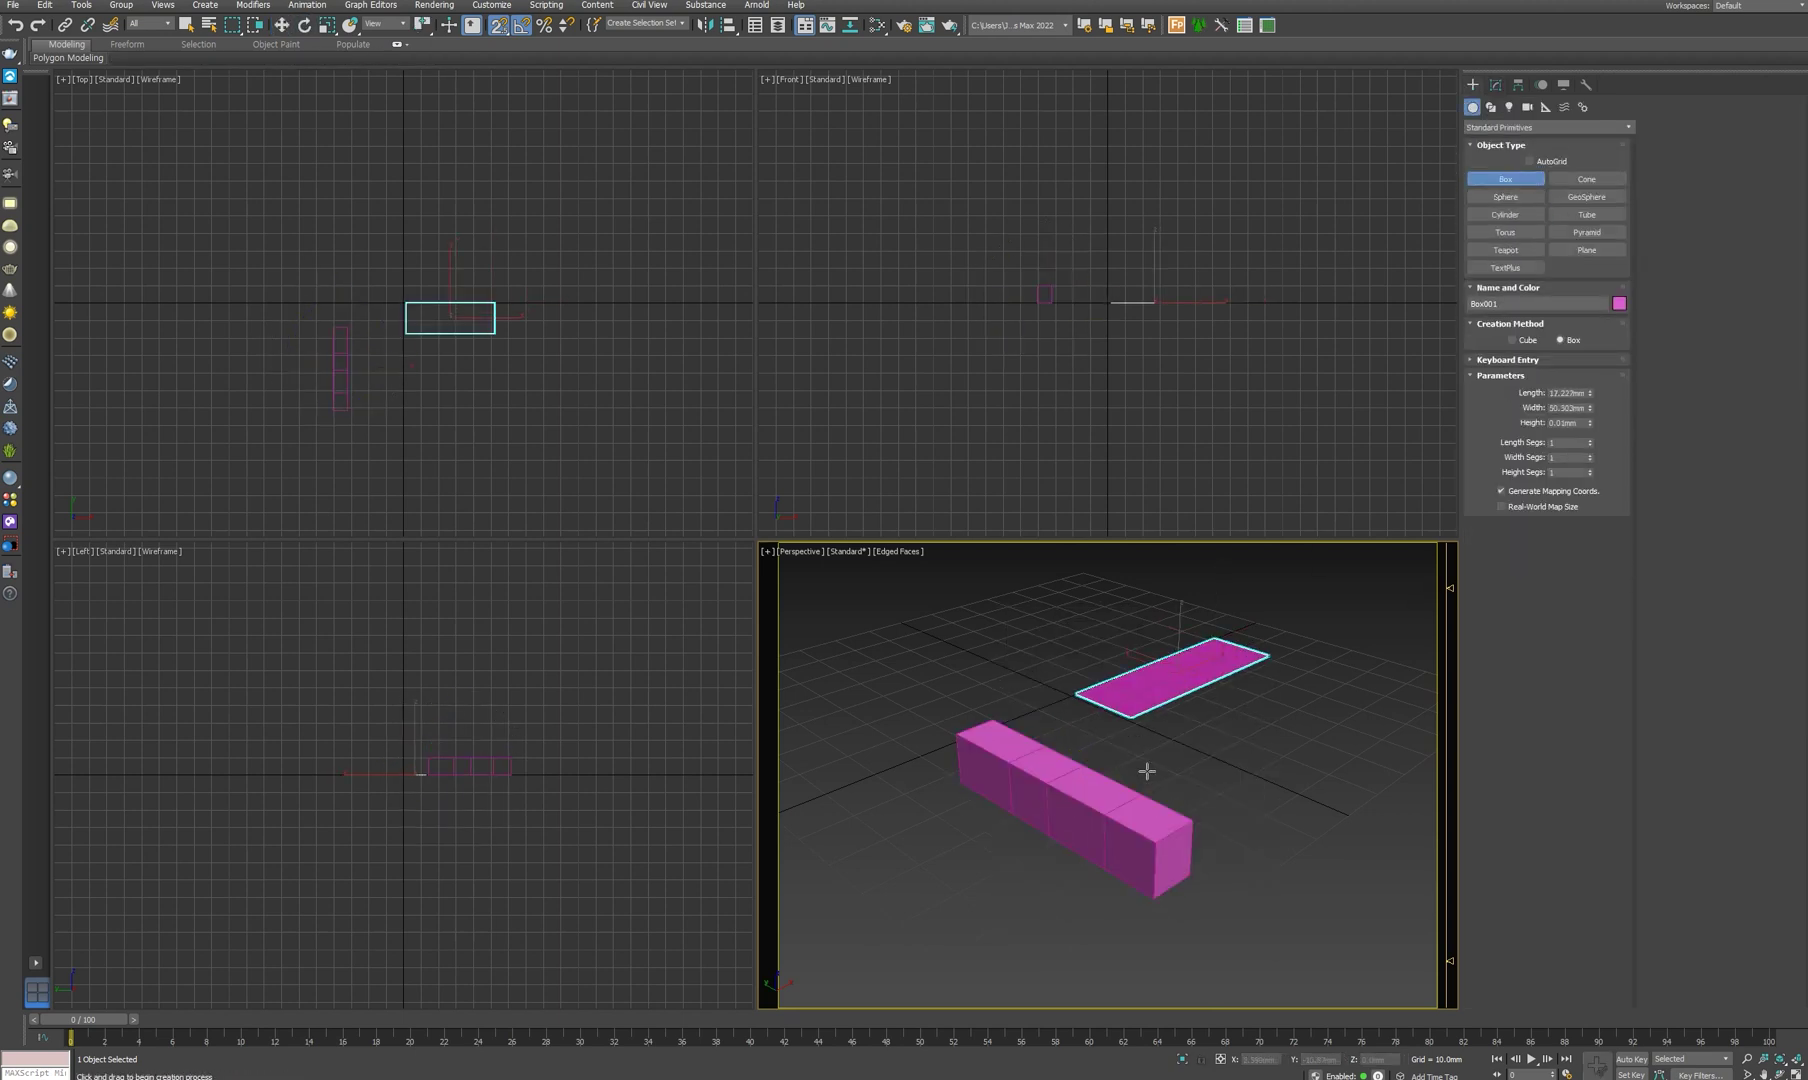
{"action": "left_click", "coordinate": [1209, 743]}
{"action": "key", "text": "w"}
{"action": "key", "text": "ctrl+e"}
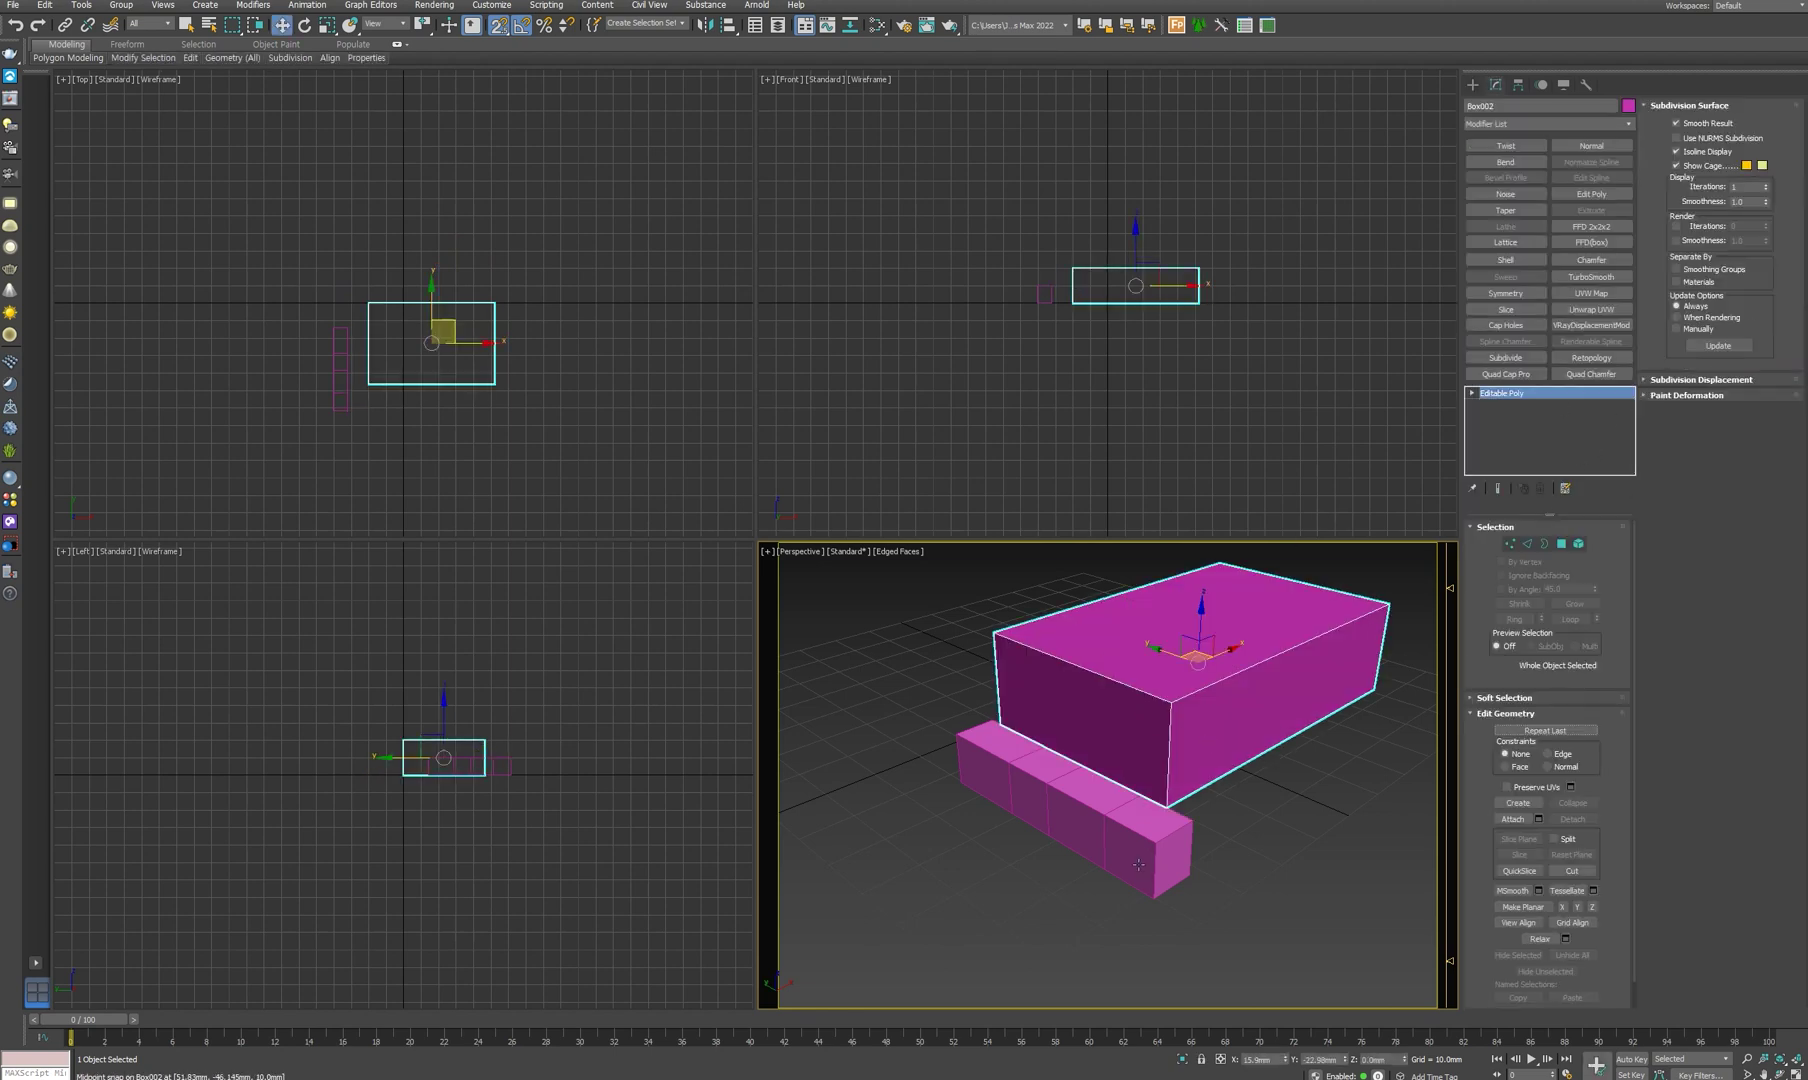
- Select both test boxes, delete them, and reframe the empty grid
{"action": "scroll", "coordinate": [1138, 864], "scroll_direction": "down", "scroll_amount": 2}
{"action": "scroll", "coordinate": [1166, 803], "scroll_direction": "down", "scroll_amount": 3}
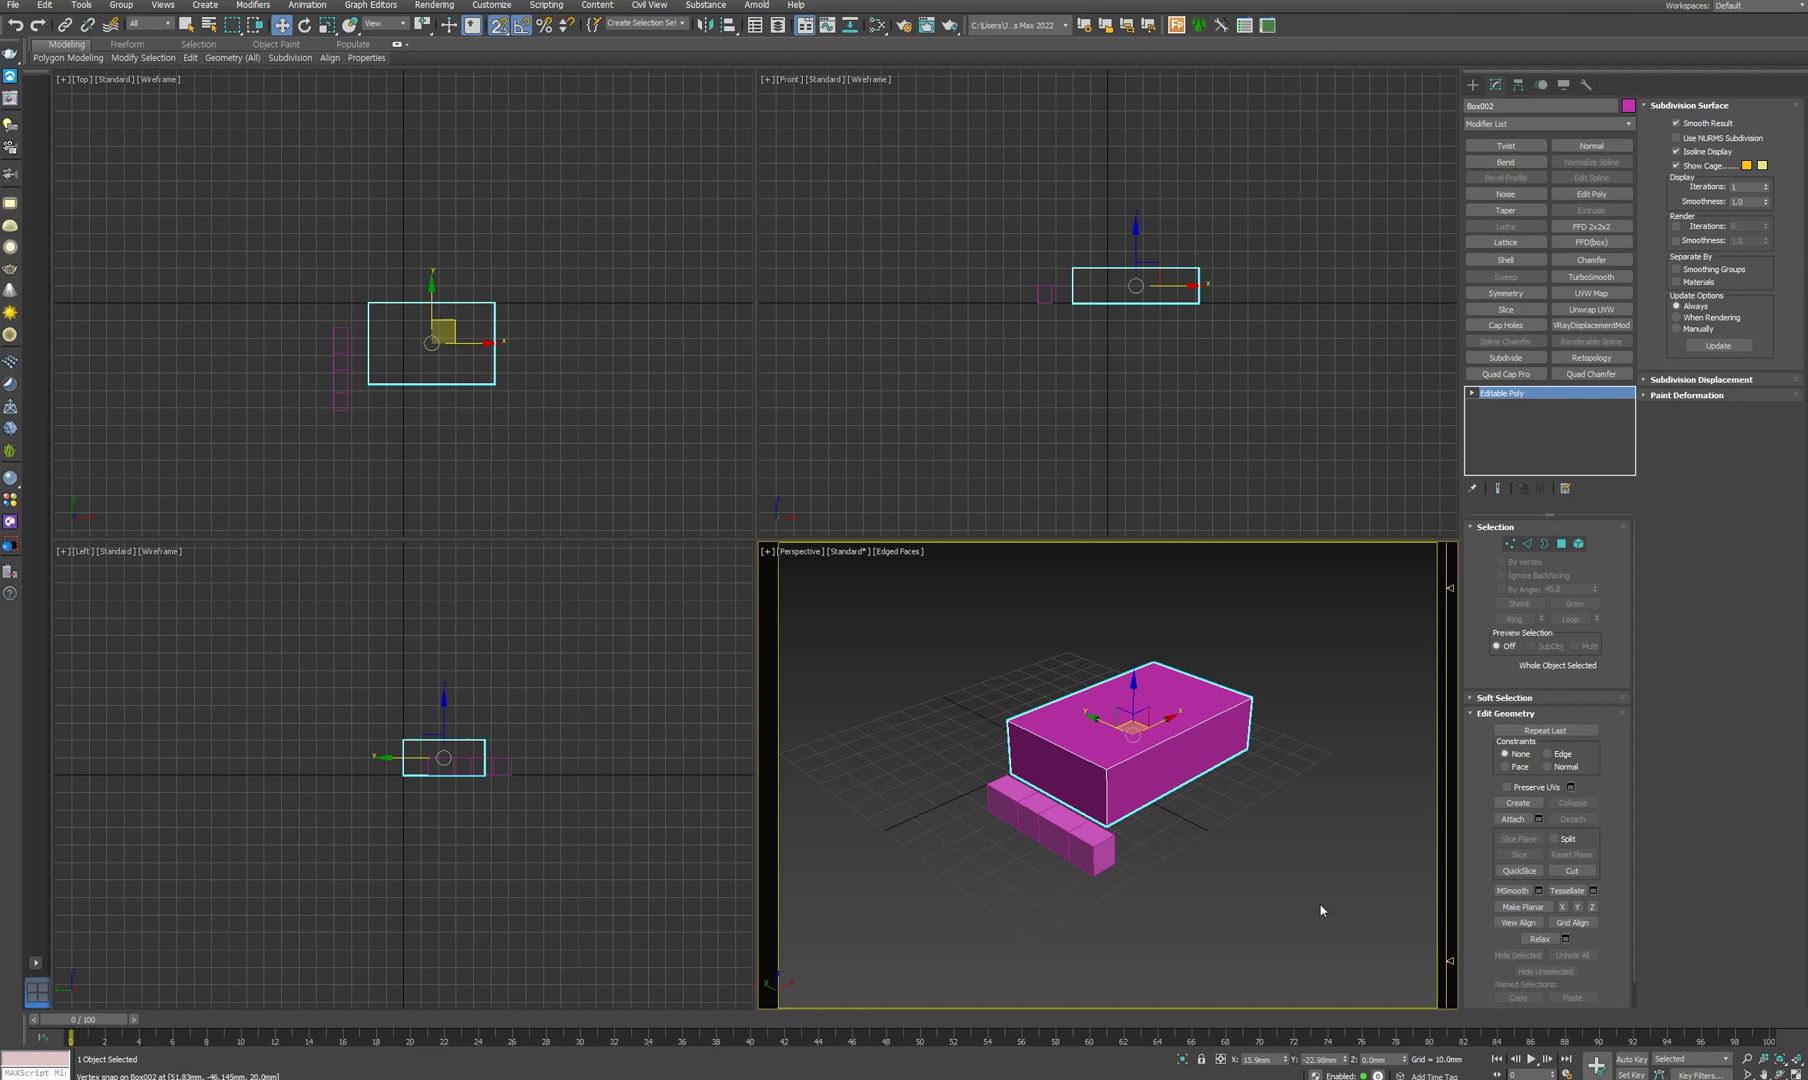
{"action": "left_click_drag", "start_coordinate": [1320, 910], "coordinate": [920, 657]}
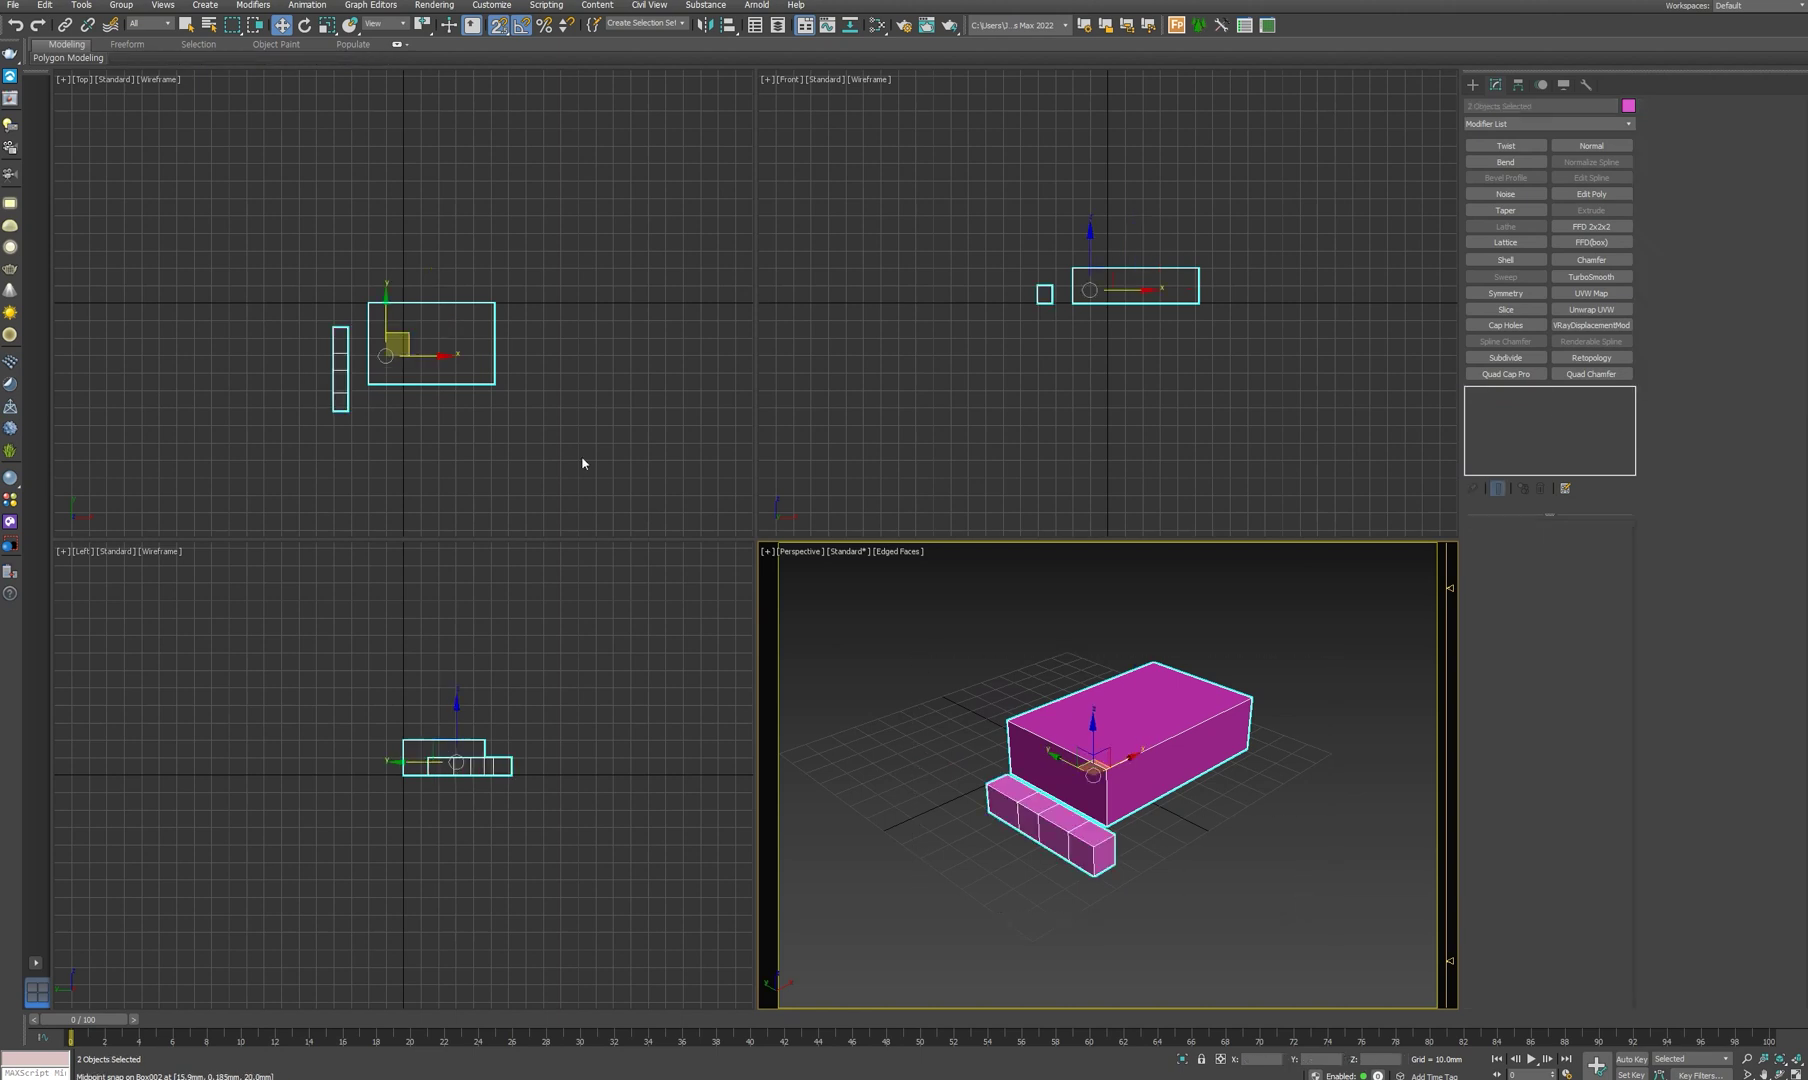
{"action": "key", "text": "Delete"}
{"action": "key", "text": "z"}
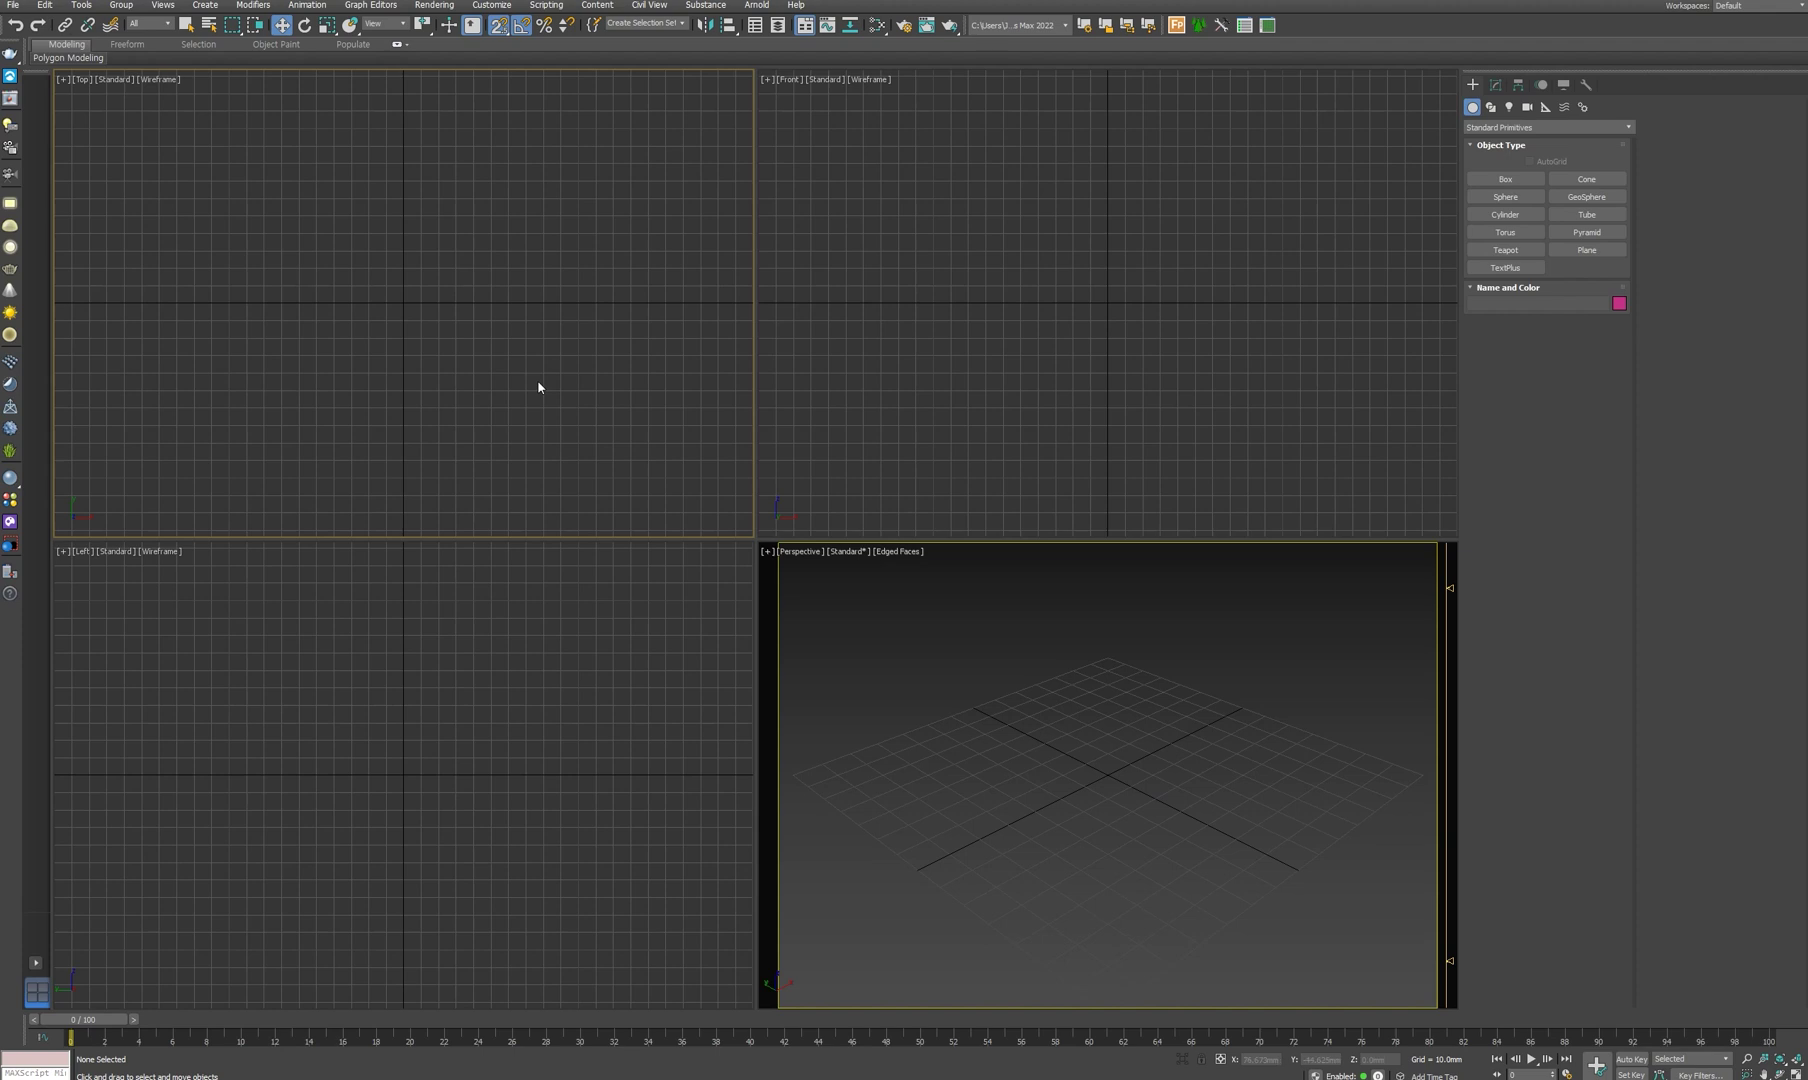
- Save the empty scene as maxstart.max in the scenes folder and close 3ds Max
{"action": "left_click", "coordinate": [13, 4]}
{"action": "left_click", "coordinate": [95, 66]}
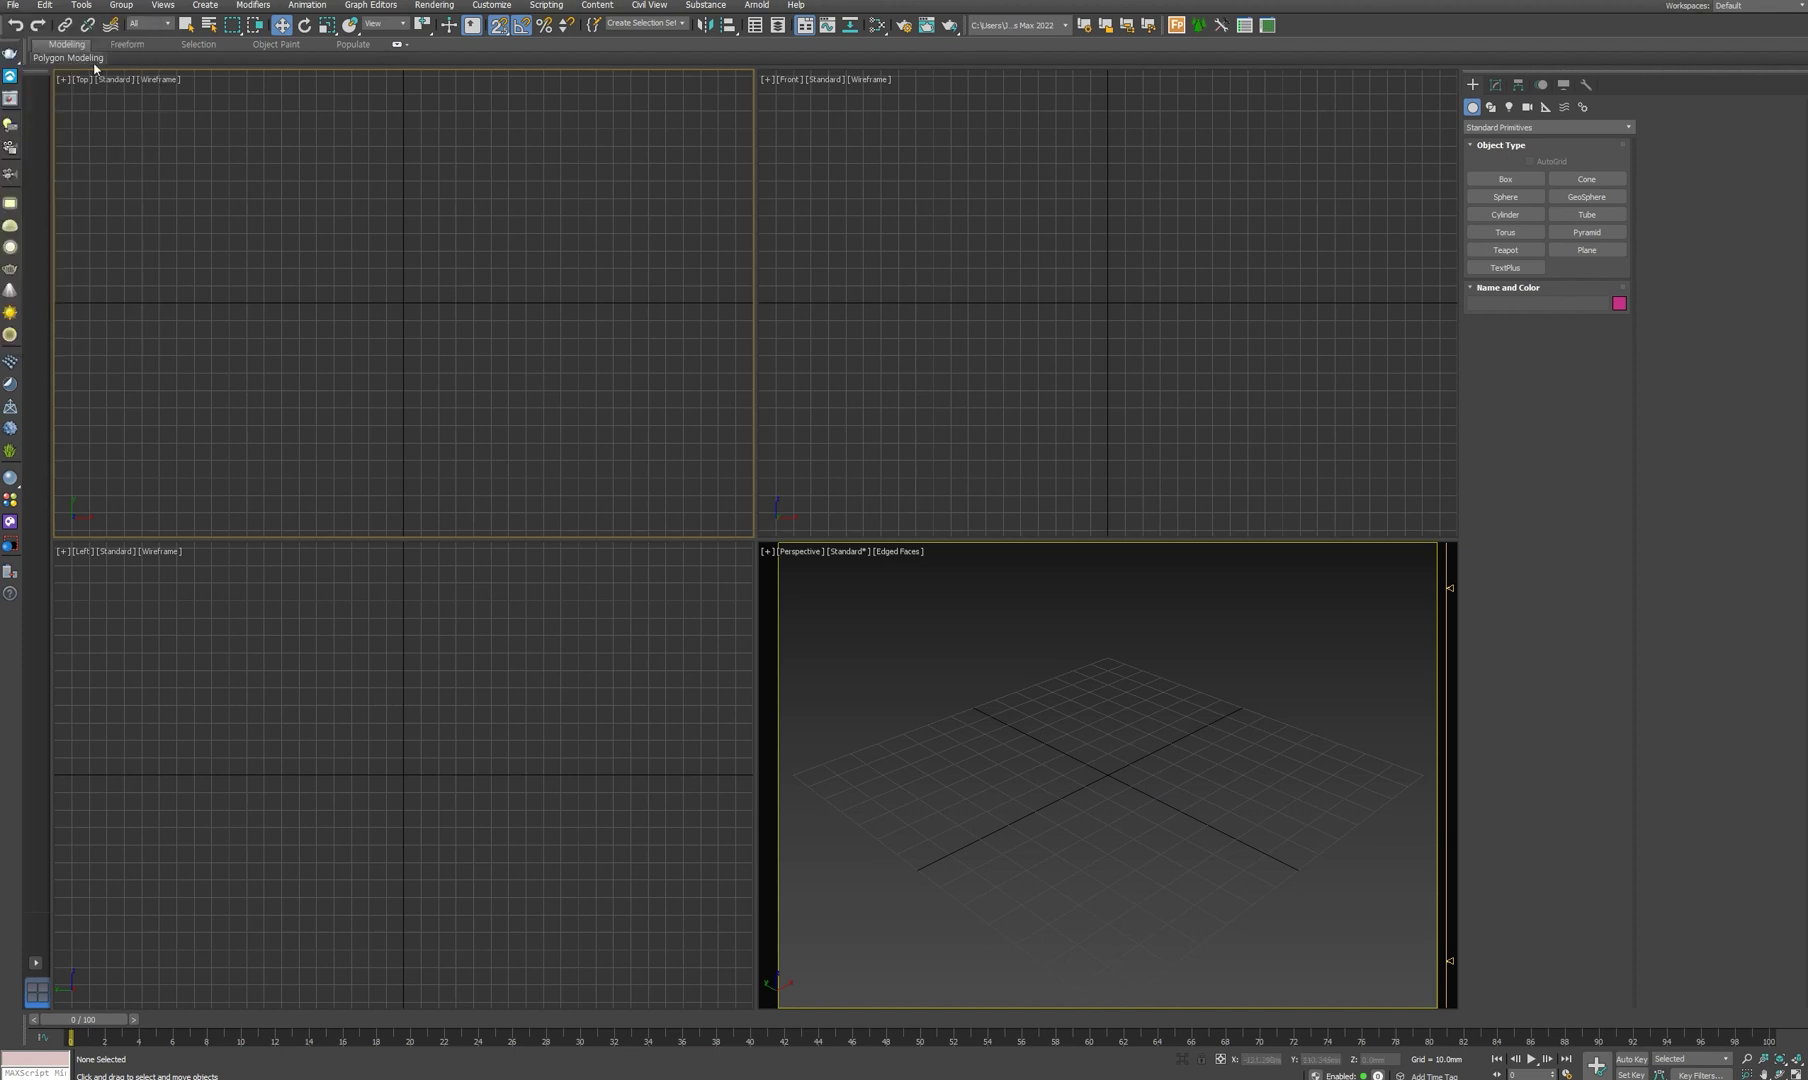
{"action": "left_click", "coordinate": [15, 5]}
{"action": "left_click", "coordinate": [48, 113]}
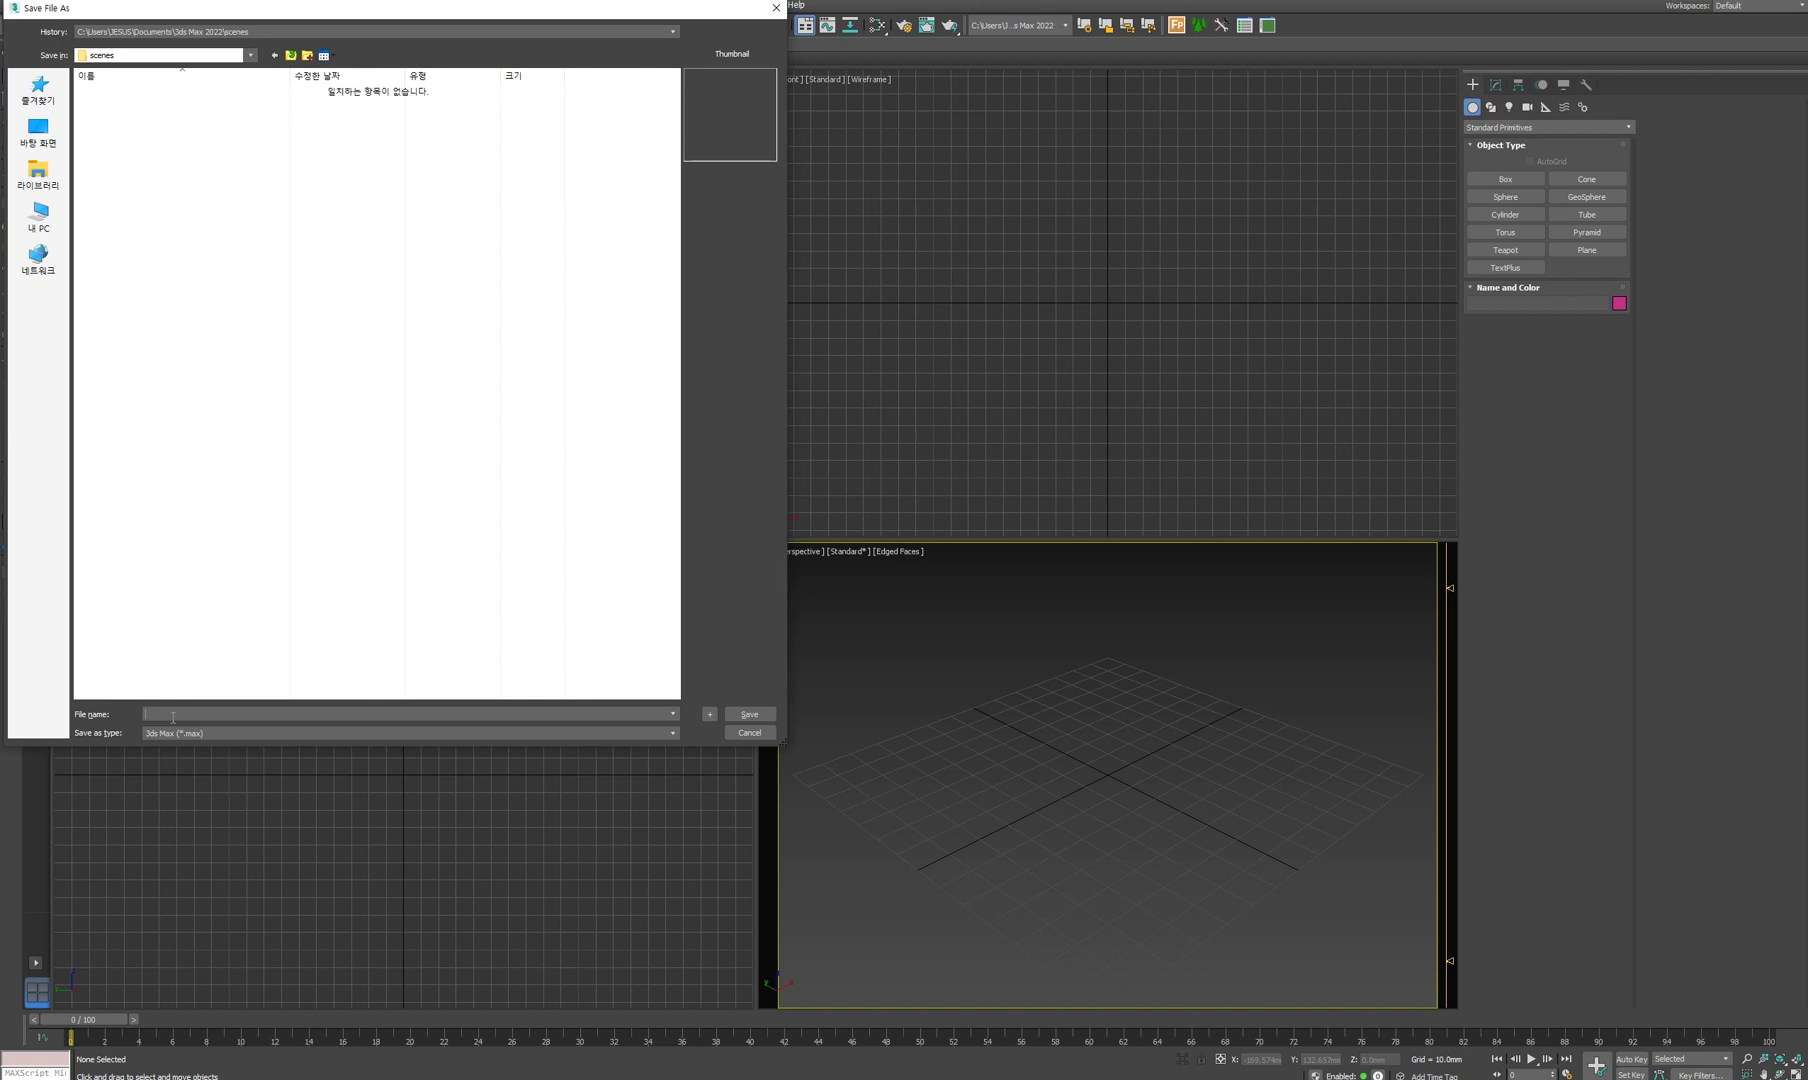
{"action": "type", "text": "maxst"}
{"action": "left_click", "coordinate": [749, 716]}
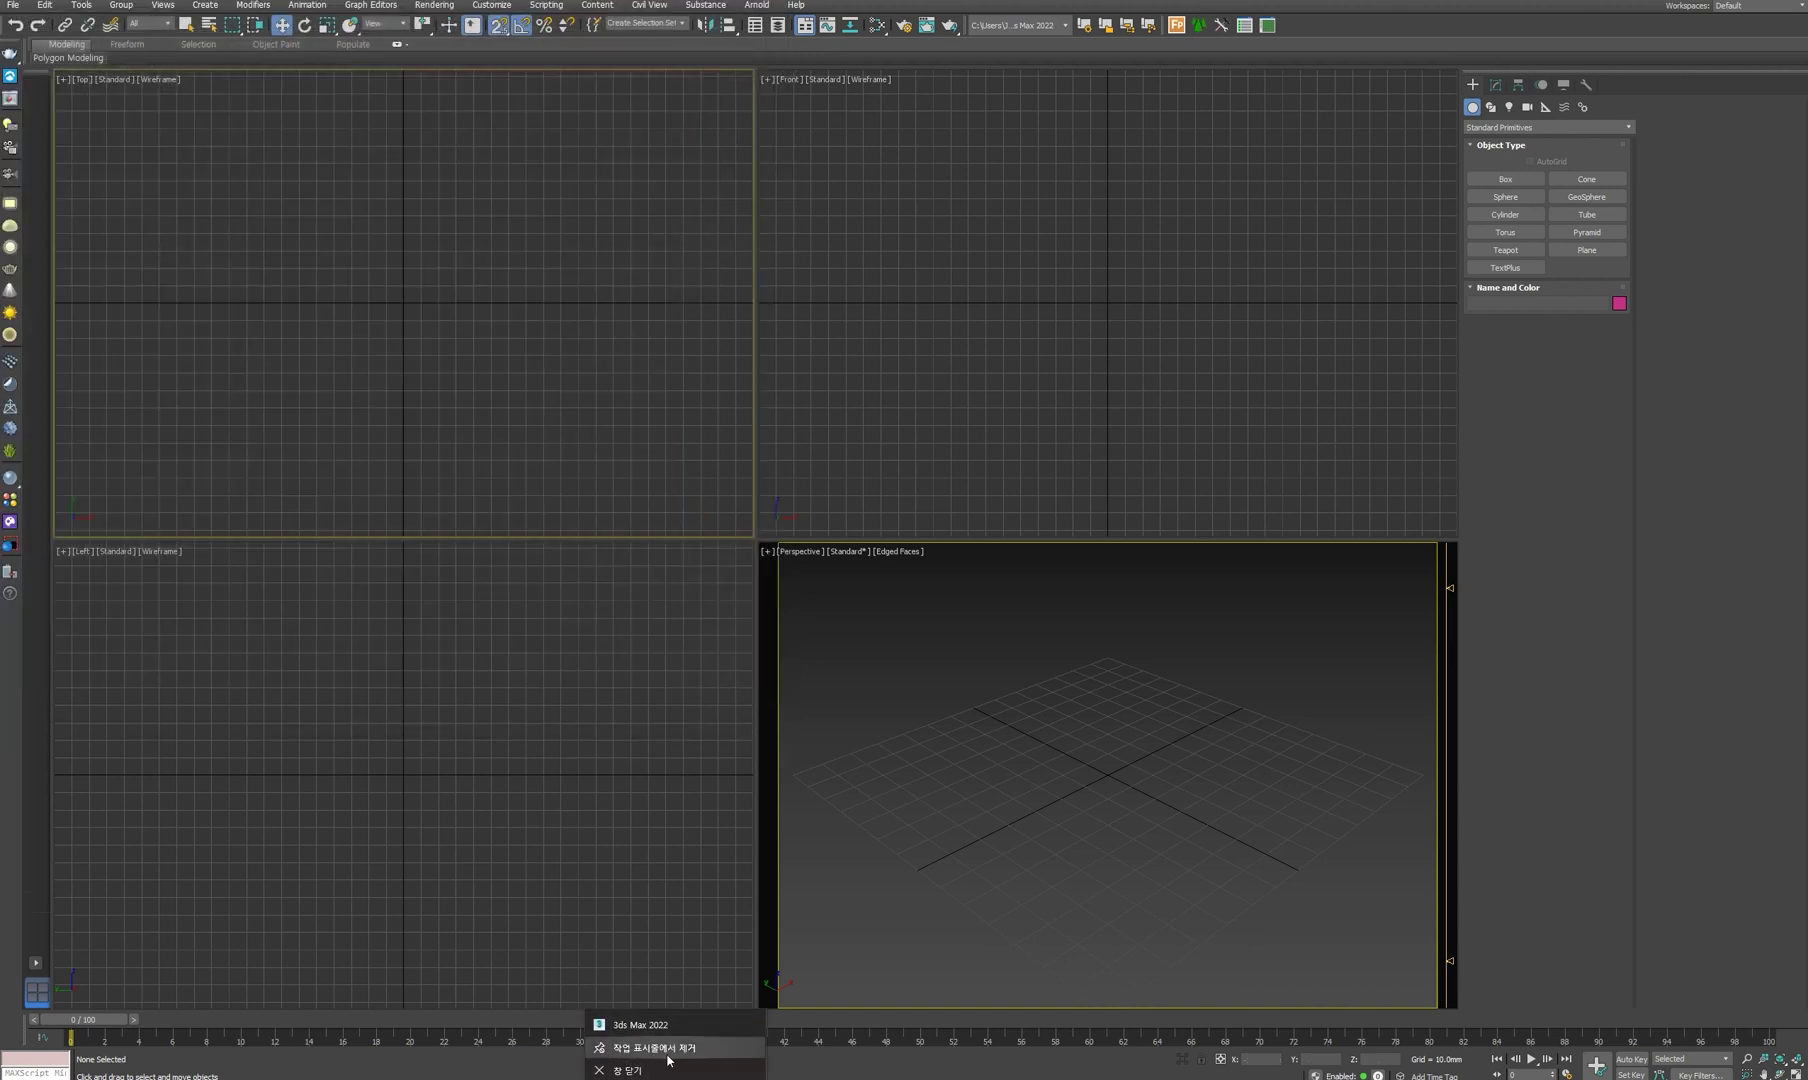
{"action": "left_click", "coordinate": [668, 1066]}
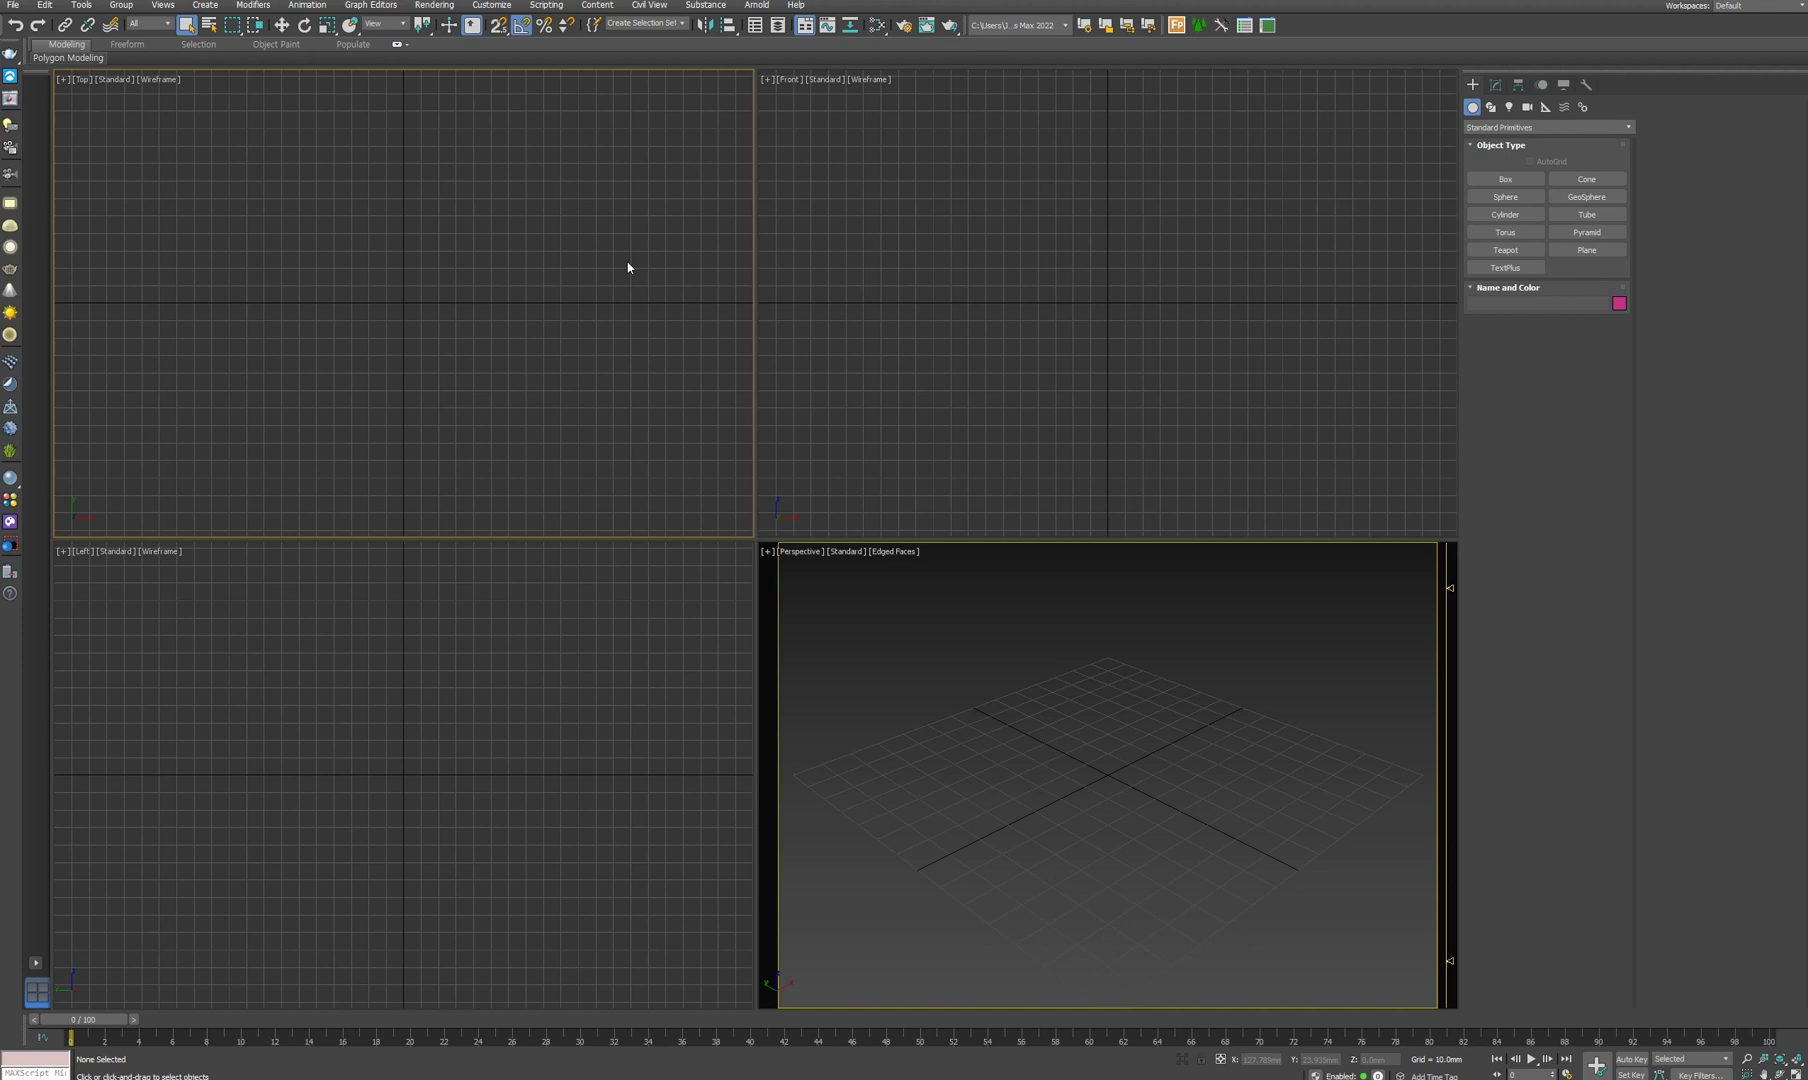
{"action": "left_click", "coordinate": [877, 25]}
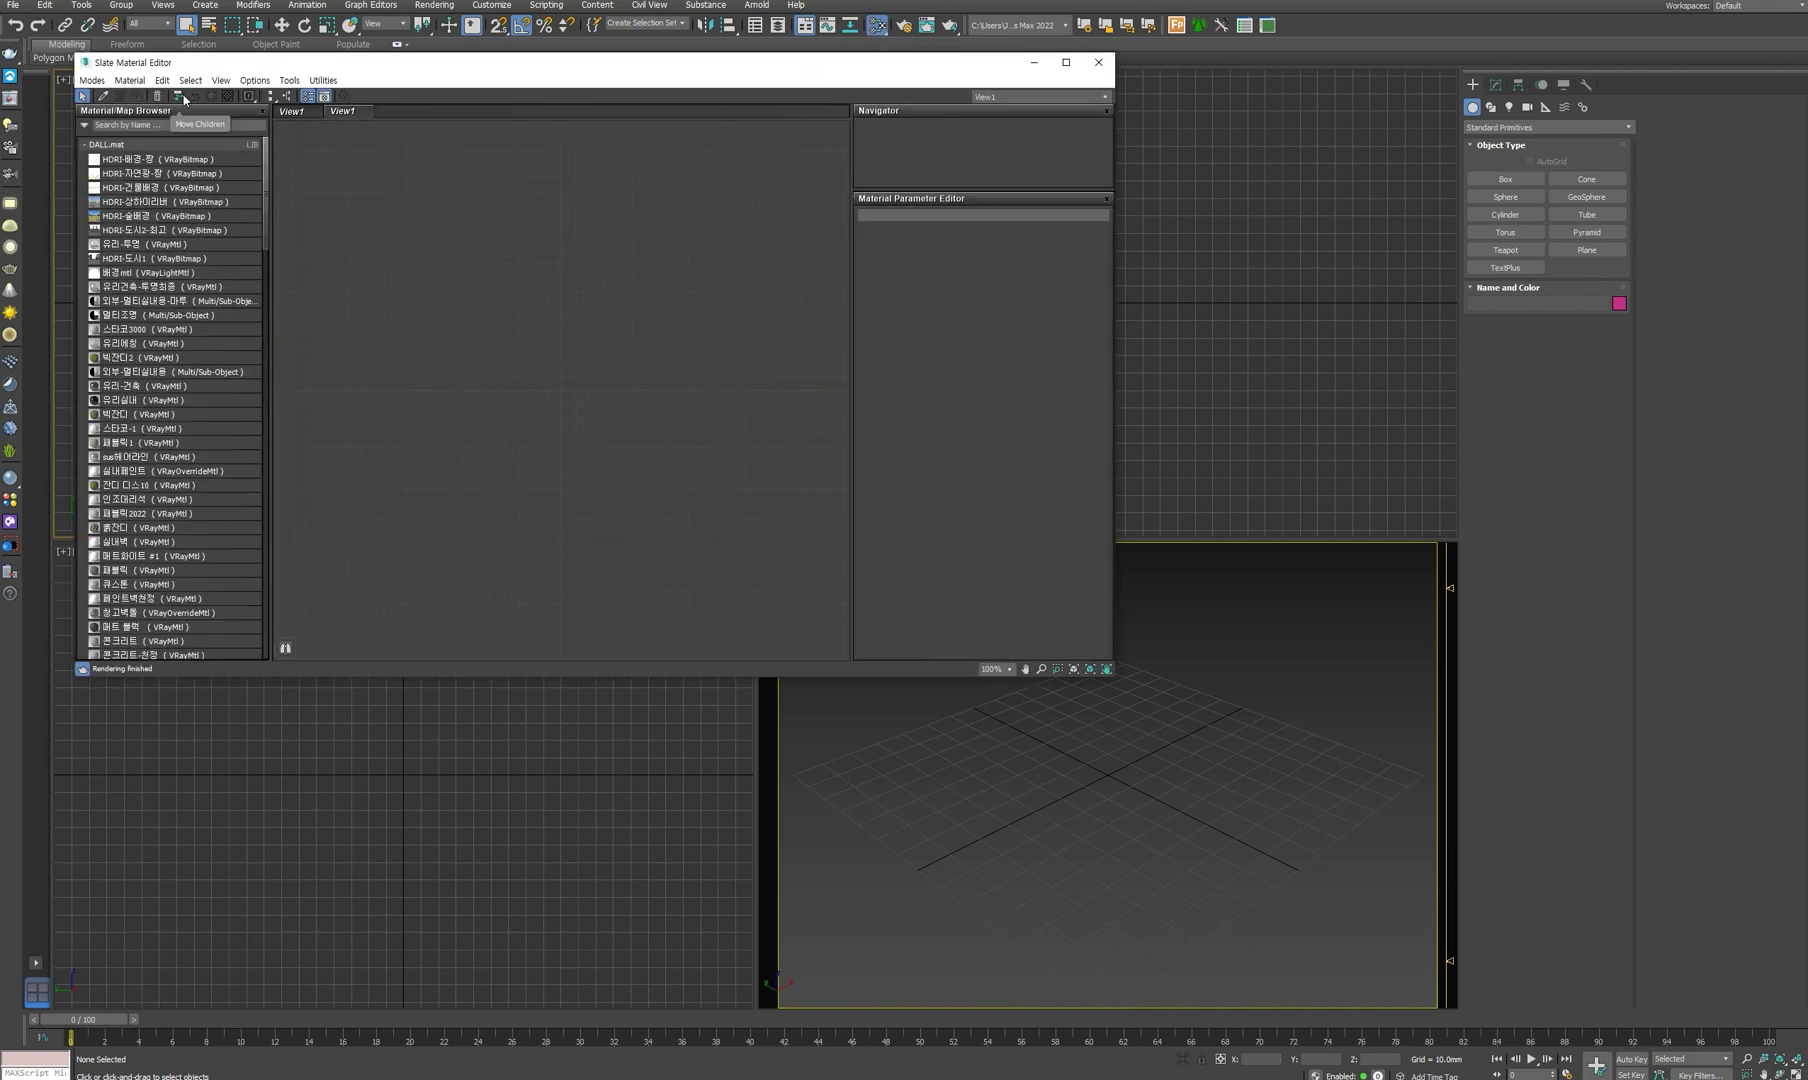
{"action": "left_click_drag", "start_coordinate": [247, 62], "coordinate": [327, 119]}
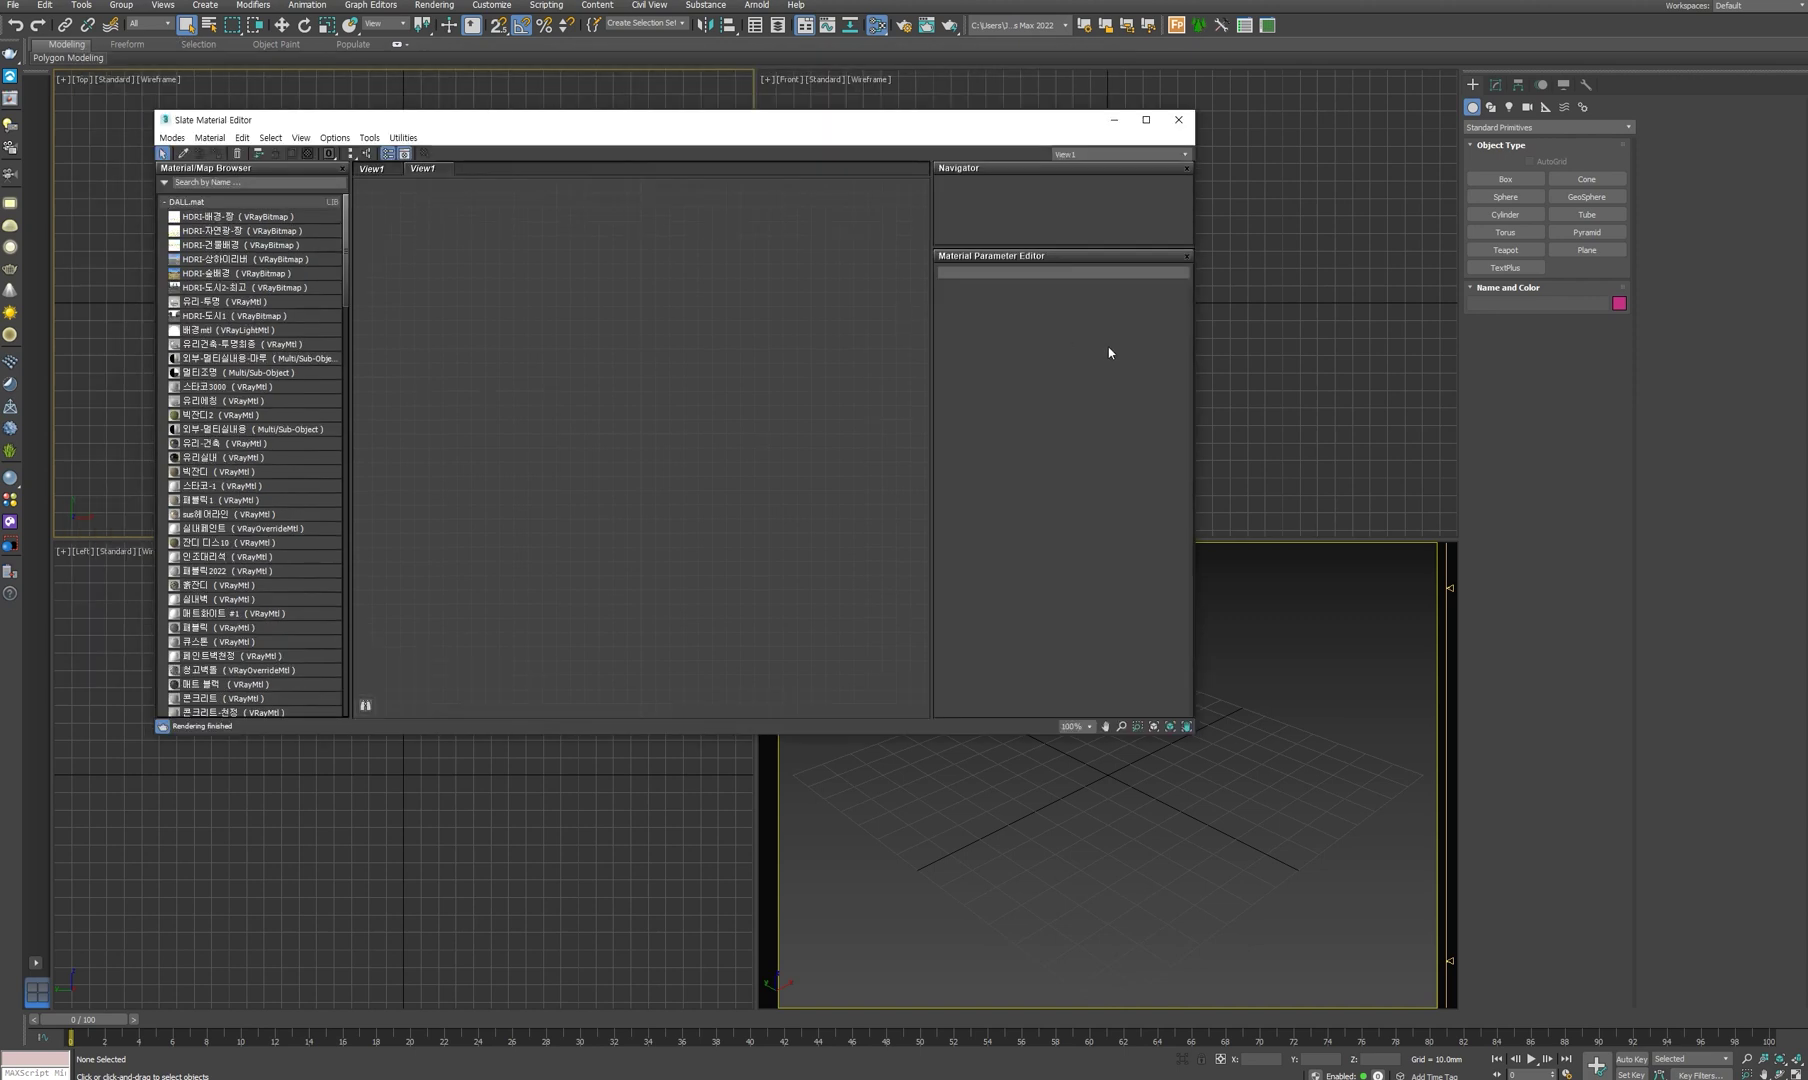
{"action": "left_click", "coordinate": [1178, 119]}
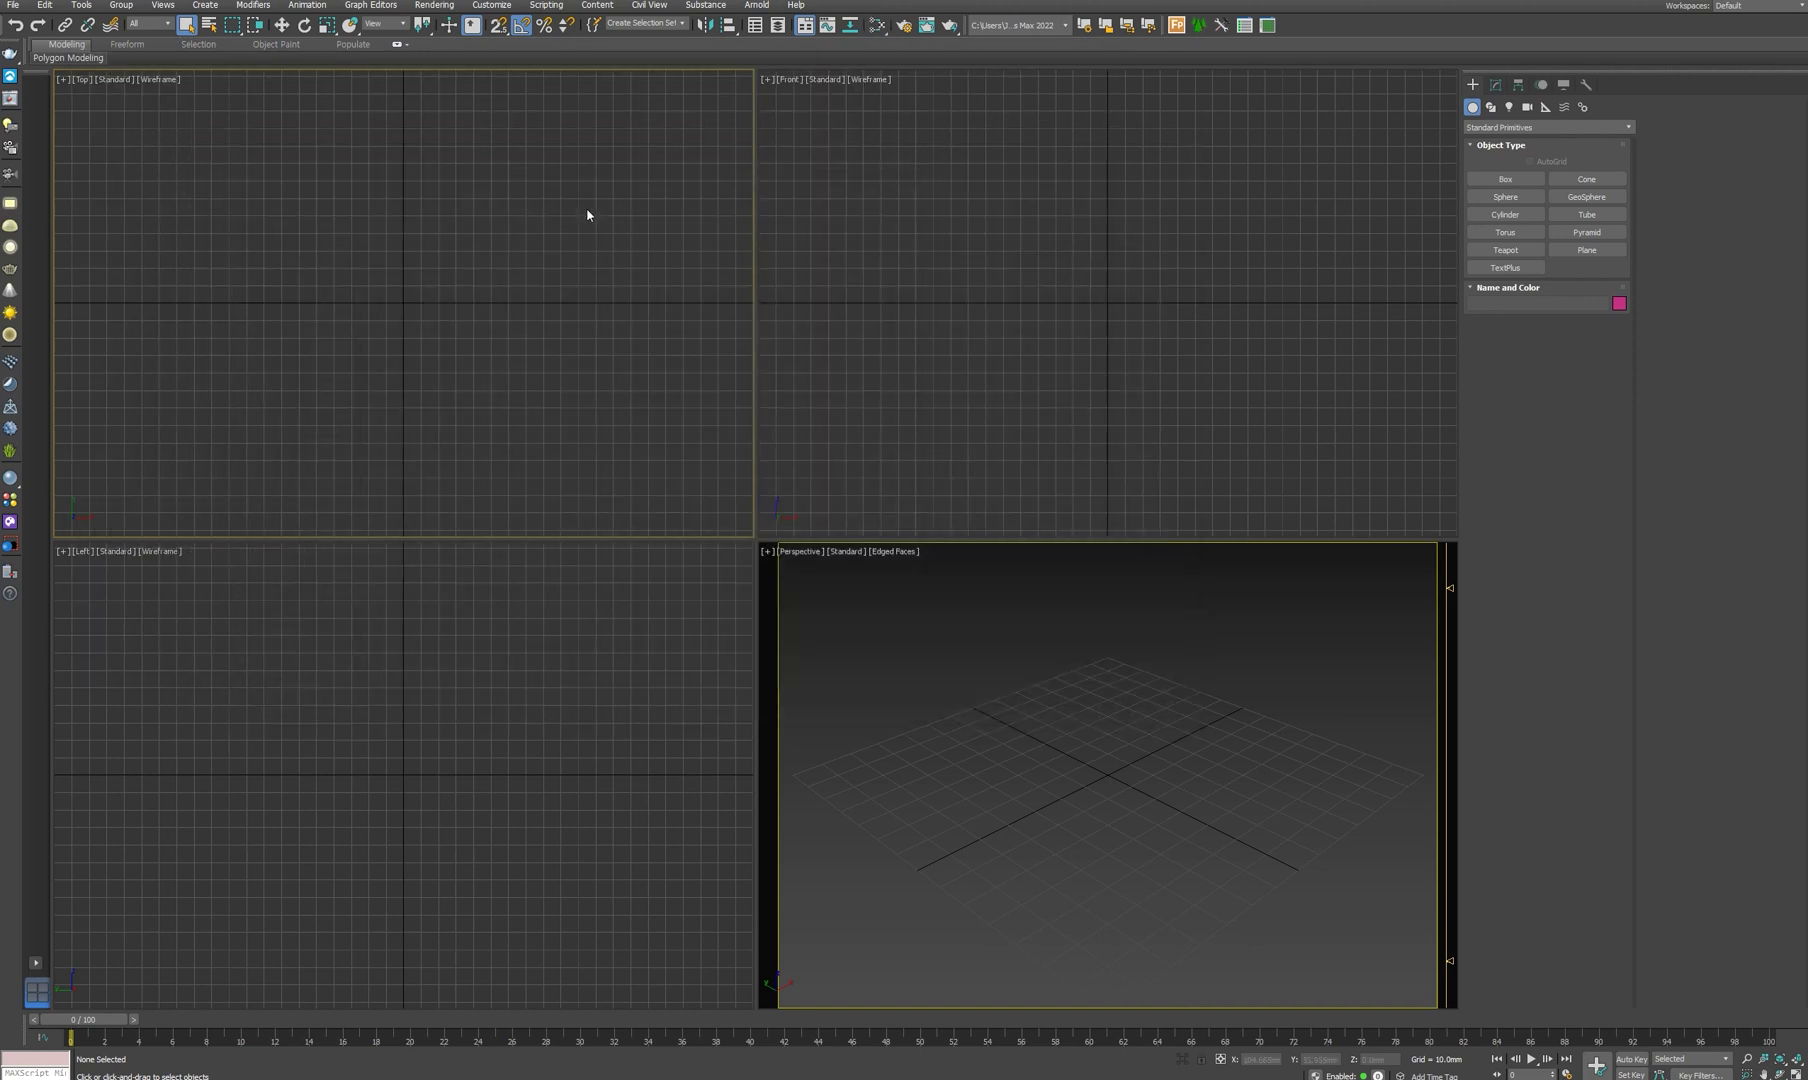
- Set snaps to Vertex and Midpoint instead of Grid Points
{"action": "right_click", "coordinate": [500, 25]}
{"action": "left_click", "coordinate": [822, 501]}
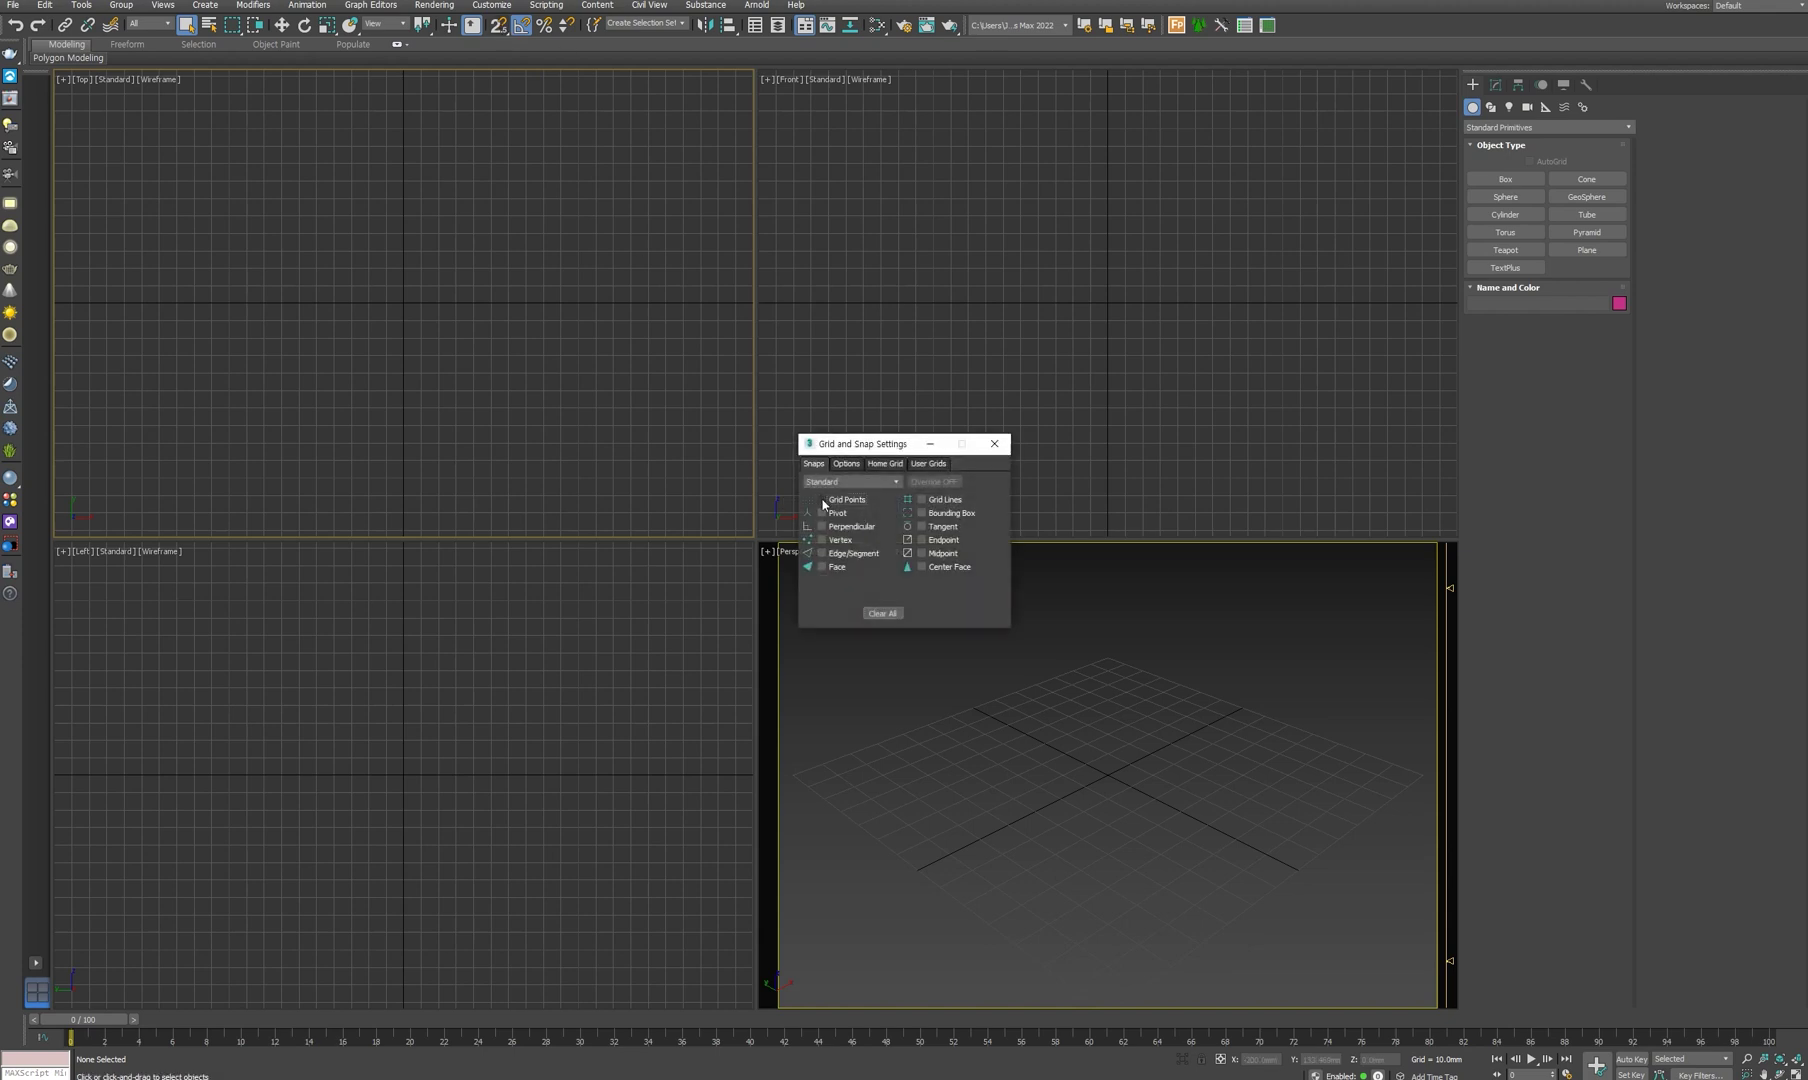
{"action": "left_click", "coordinate": [822, 540]}
{"action": "left_click", "coordinate": [847, 464]}
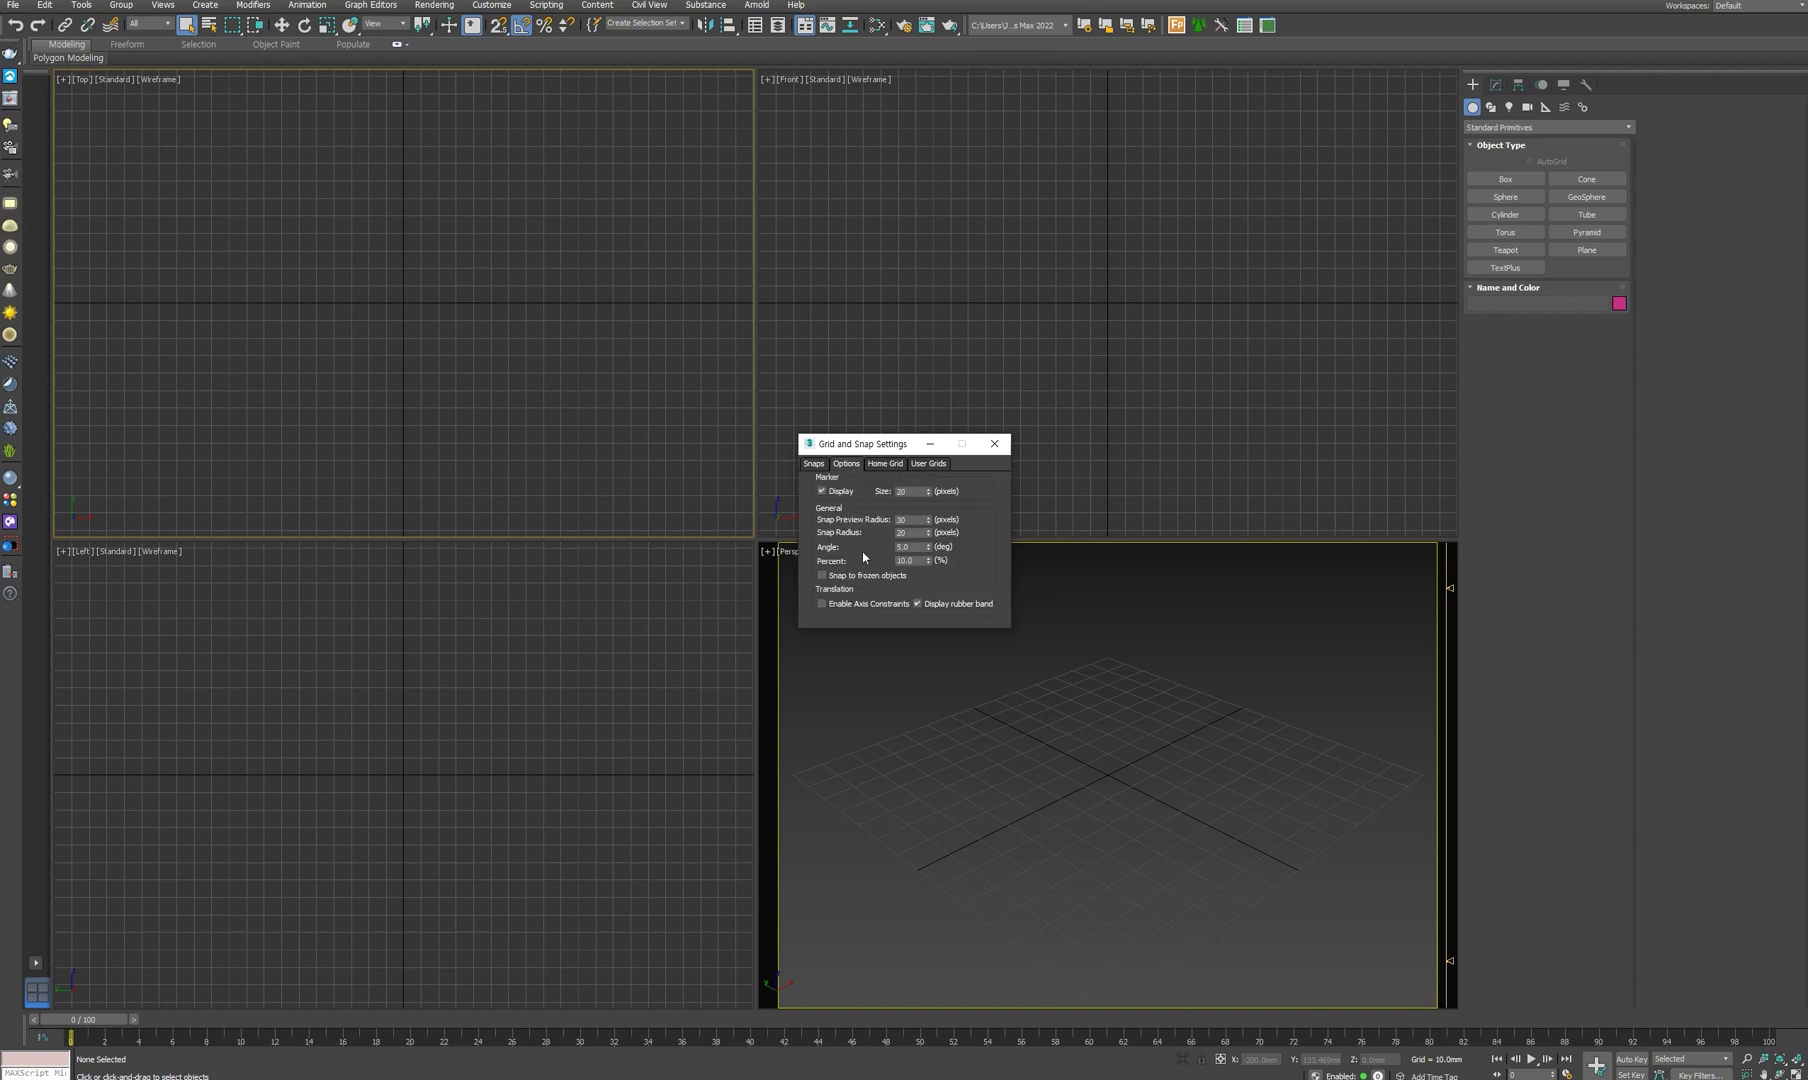
{"action": "left_click", "coordinate": [814, 464]}
- Move the snap settings window aside and open the Material Editor
{"action": "left_click_drag", "start_coordinate": [843, 440], "coordinate": [678, 281]}
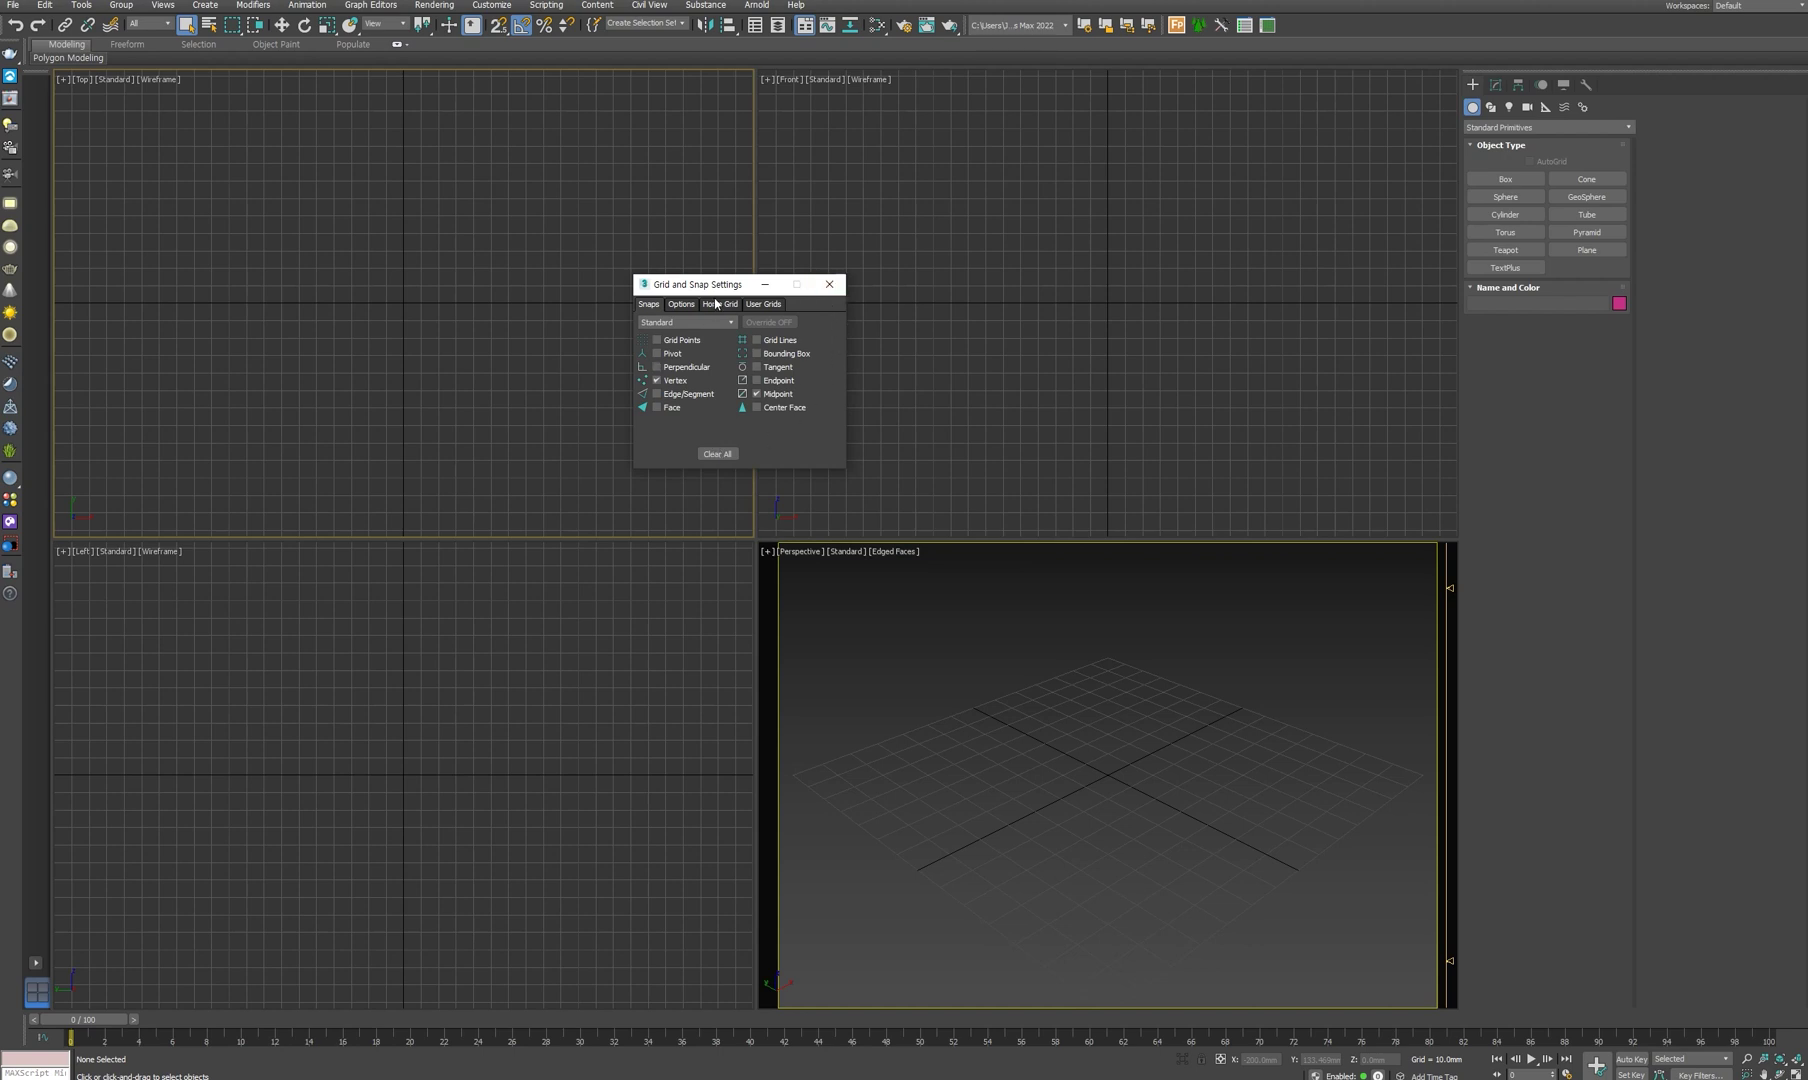
{"action": "left_click_drag", "start_coordinate": [700, 285], "coordinate": [582, 136]}
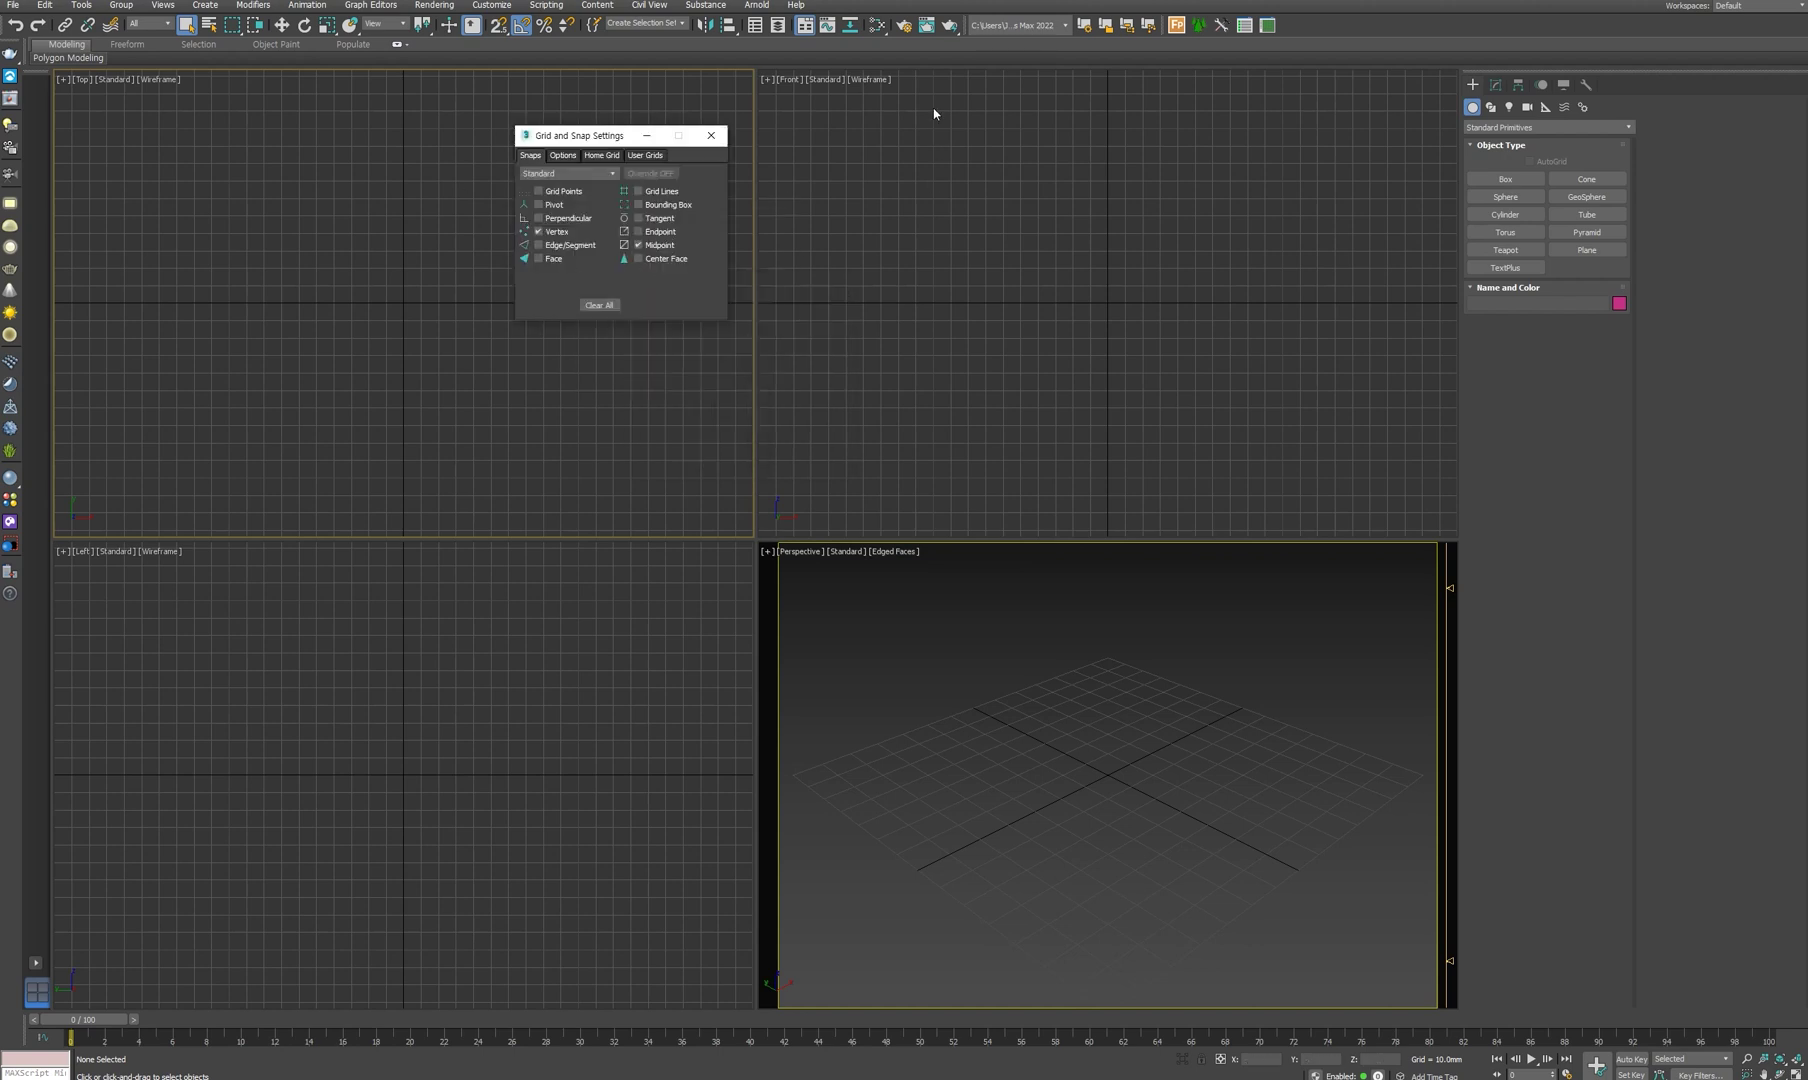
{"action": "left_click", "coordinate": [876, 26]}
{"action": "left_click_drag", "start_coordinate": [609, 128], "coordinate": [847, 270]}
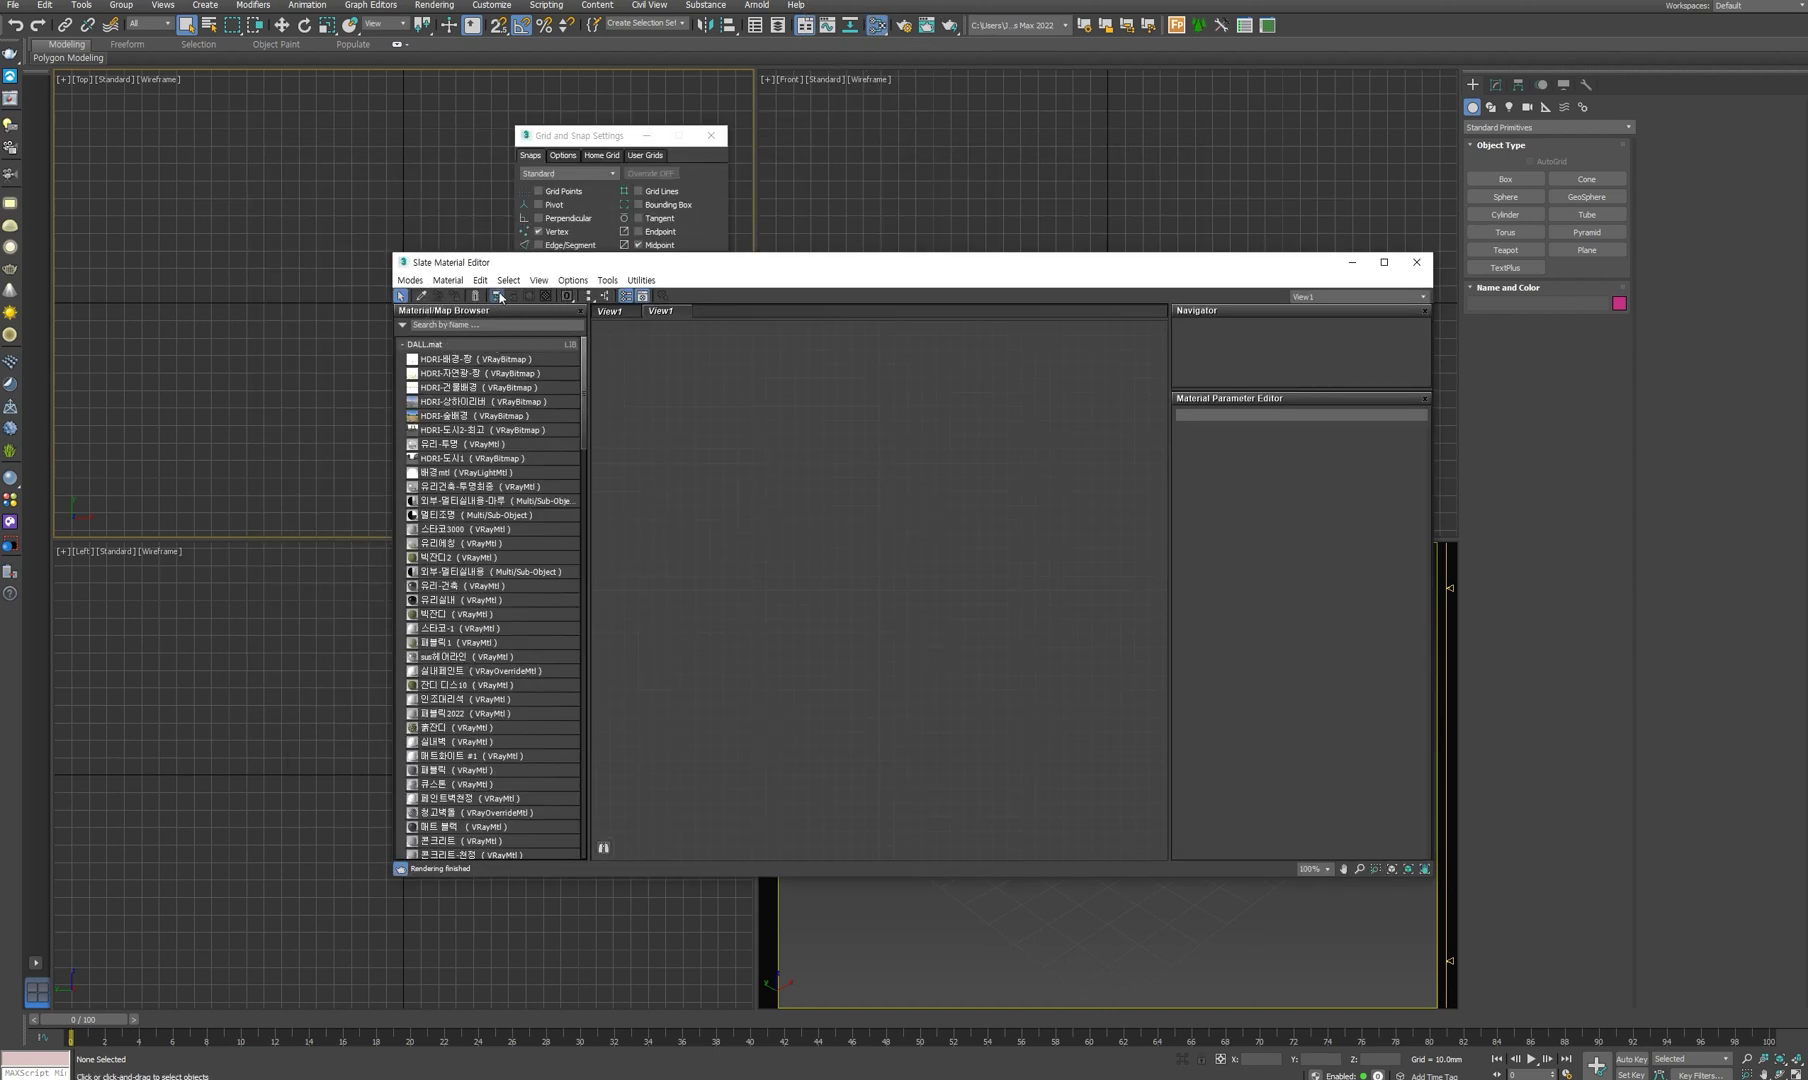
- Save the scene over maxstart.max, confirming the replacement
{"action": "left_click_drag", "start_coordinate": [535, 268], "coordinate": [507, 337]}
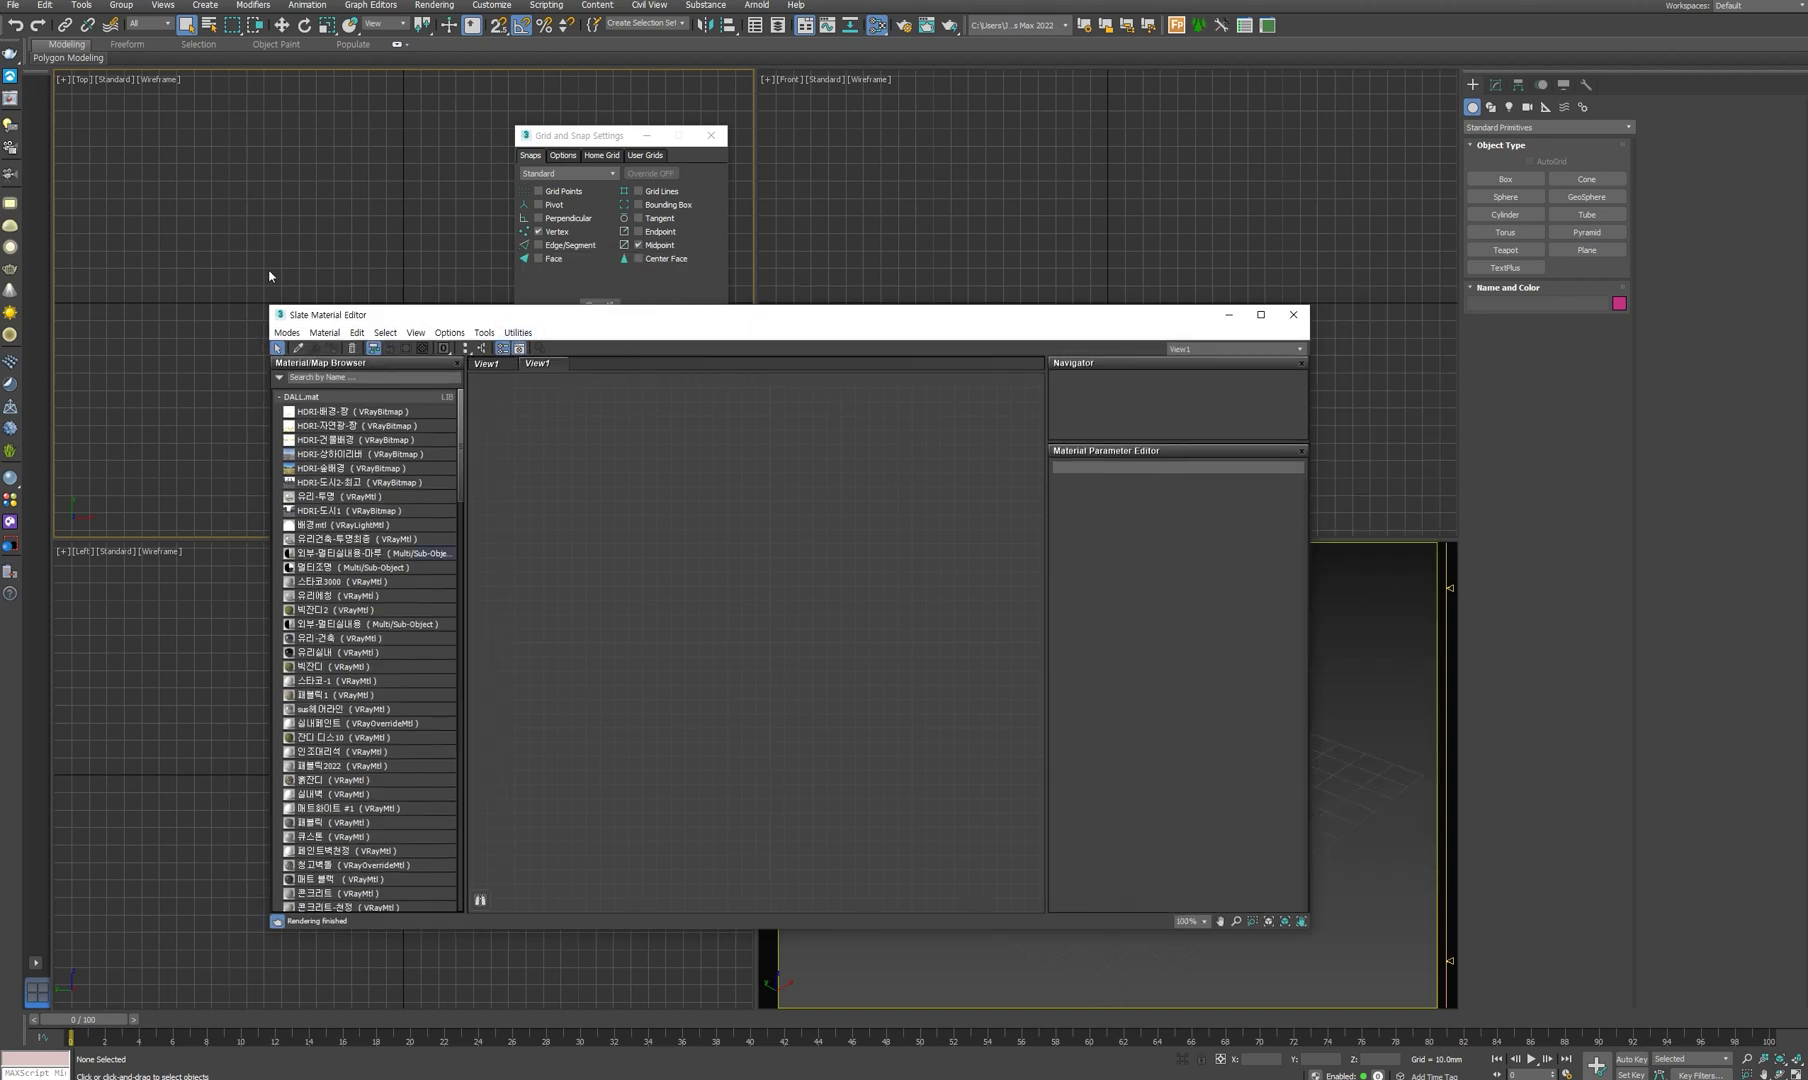
{"action": "left_click", "coordinate": [13, 5]}
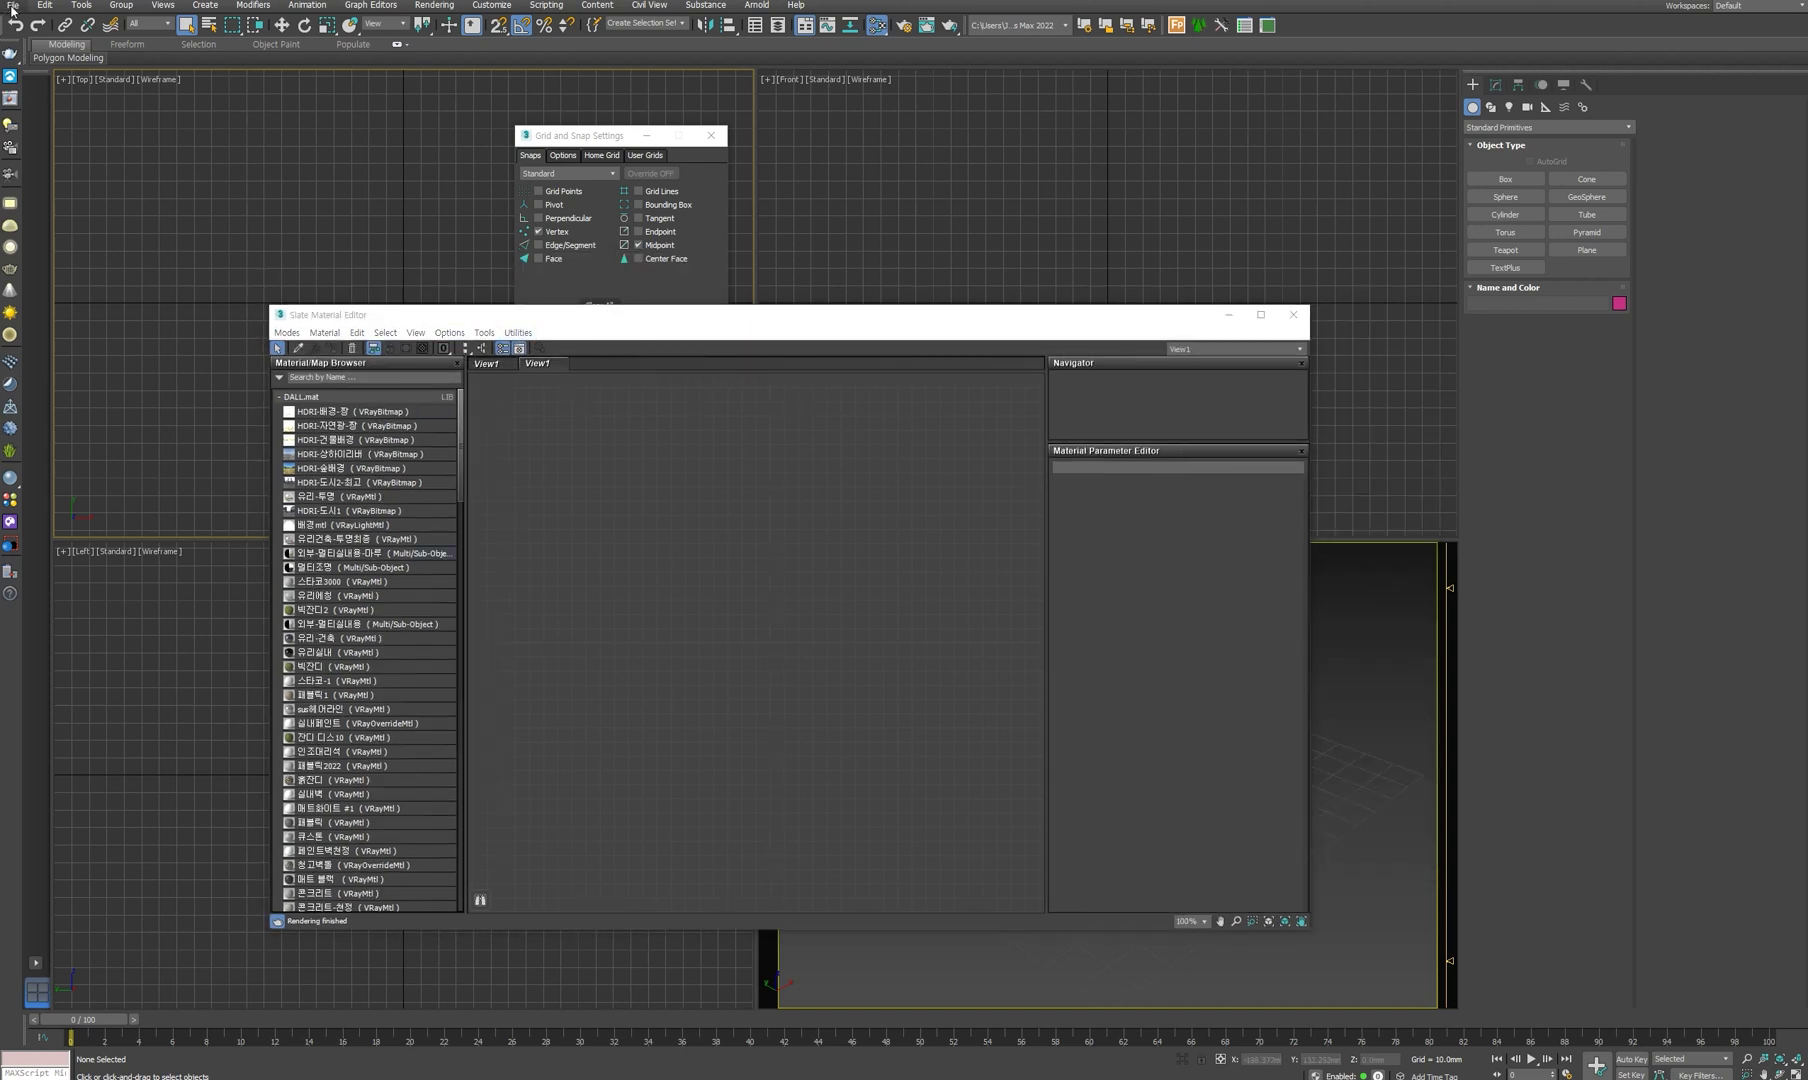
{"action": "left_click", "coordinate": [42, 113]}
{"action": "left_click", "coordinate": [122, 97]}
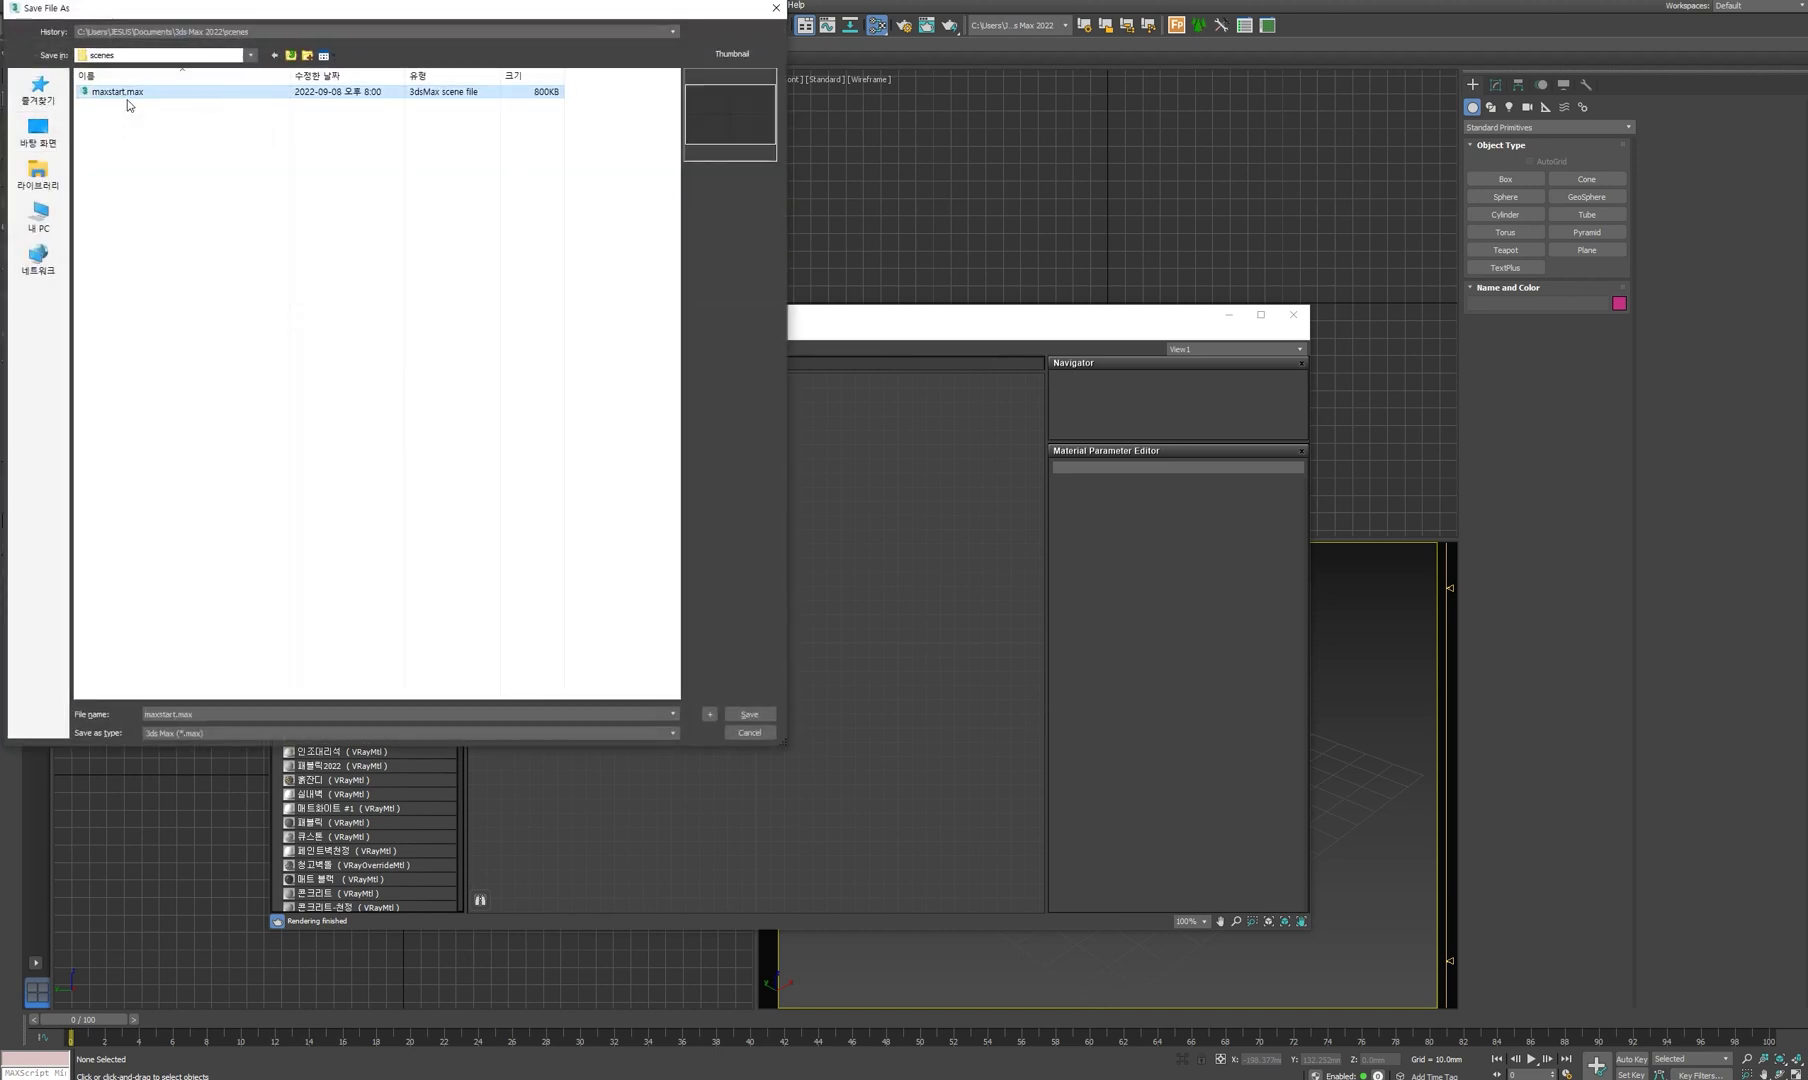
{"action": "left_click", "coordinate": [739, 713]}
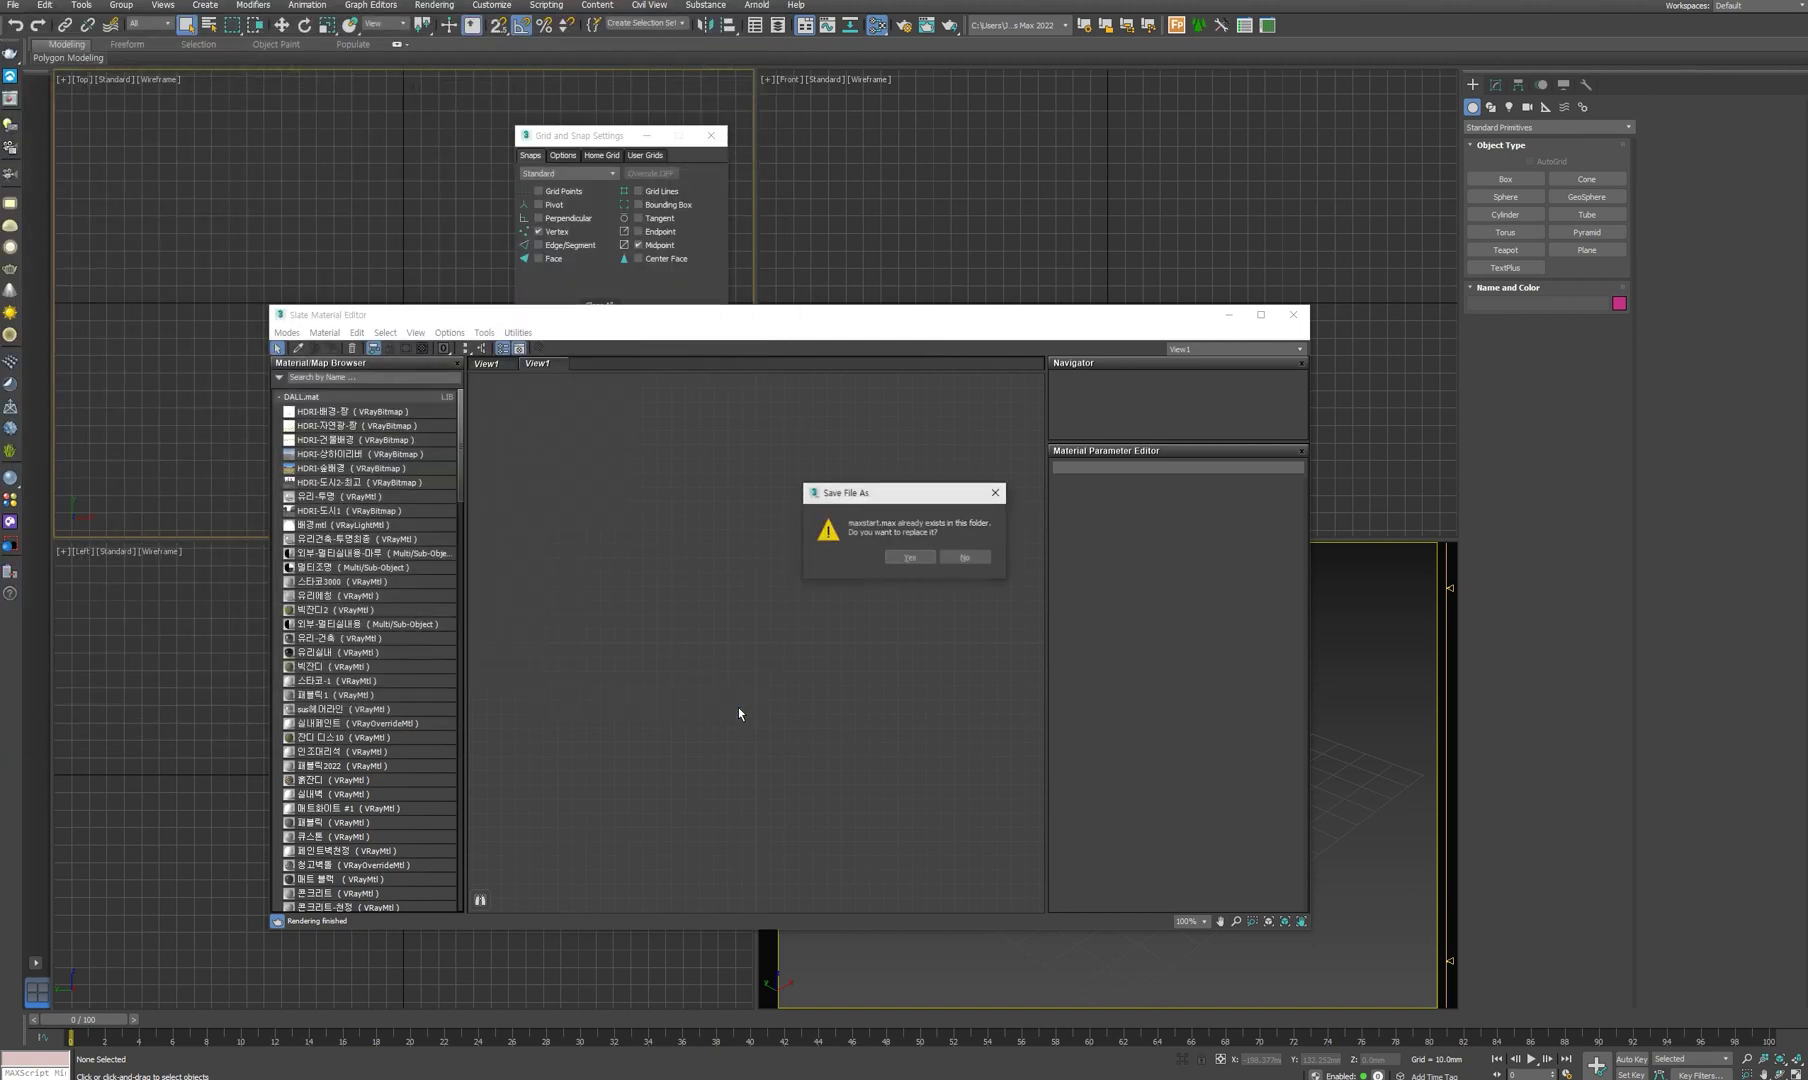
{"action": "left_click", "coordinate": [914, 557]}
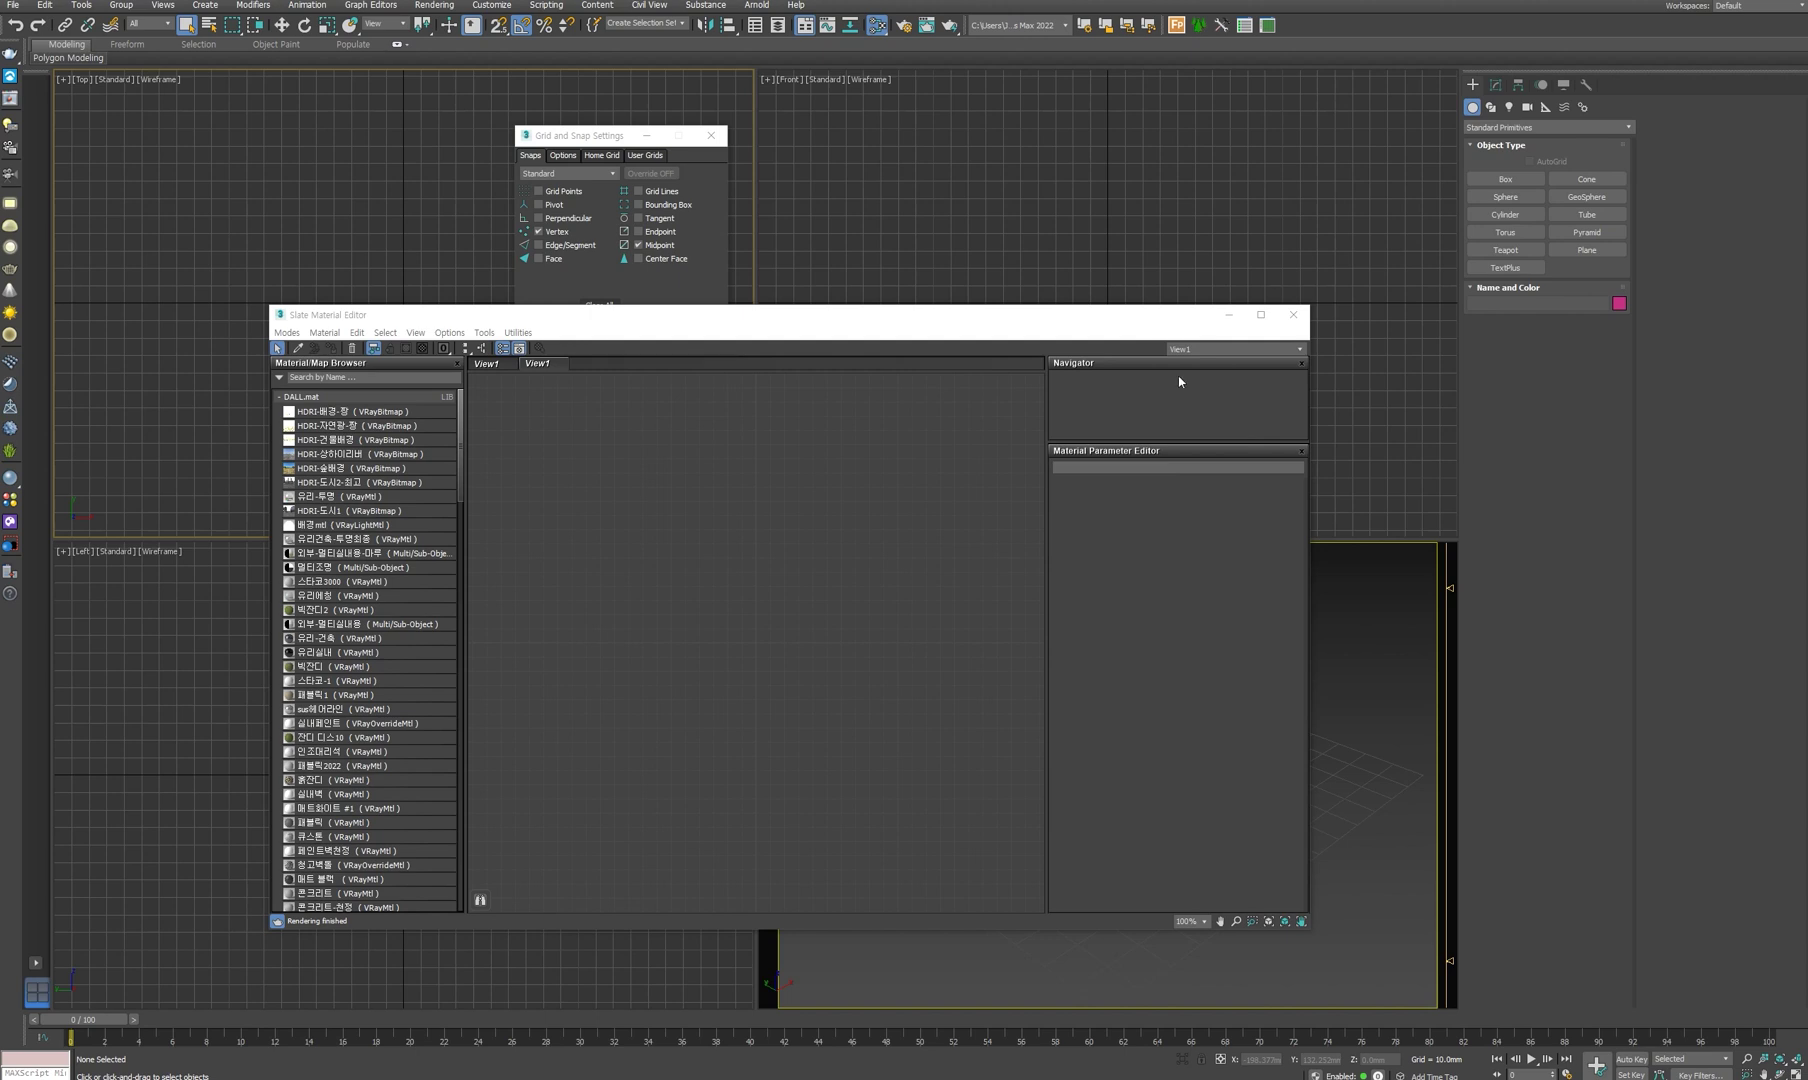
{"action": "left_click", "coordinate": [13, 5]}
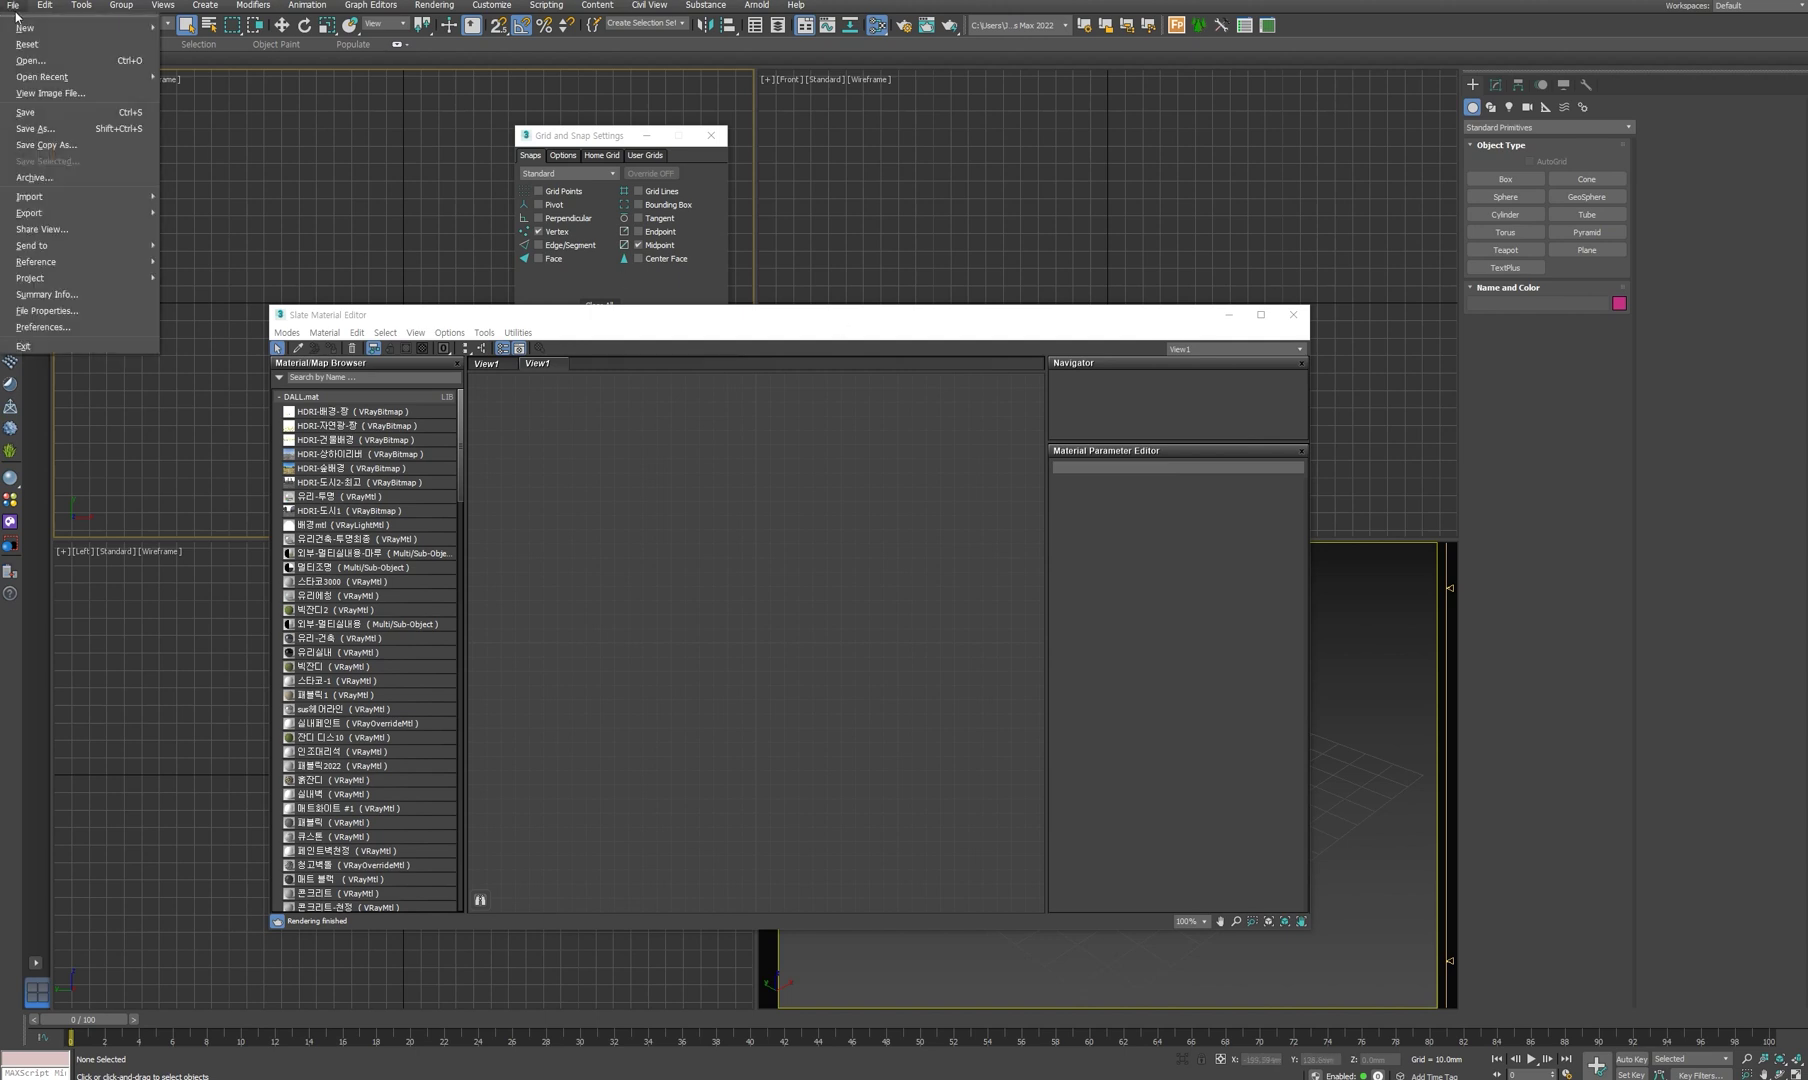
- Reset to the startup scene and check the snap settings survived
{"action": "left_click", "coordinate": [34, 45]}
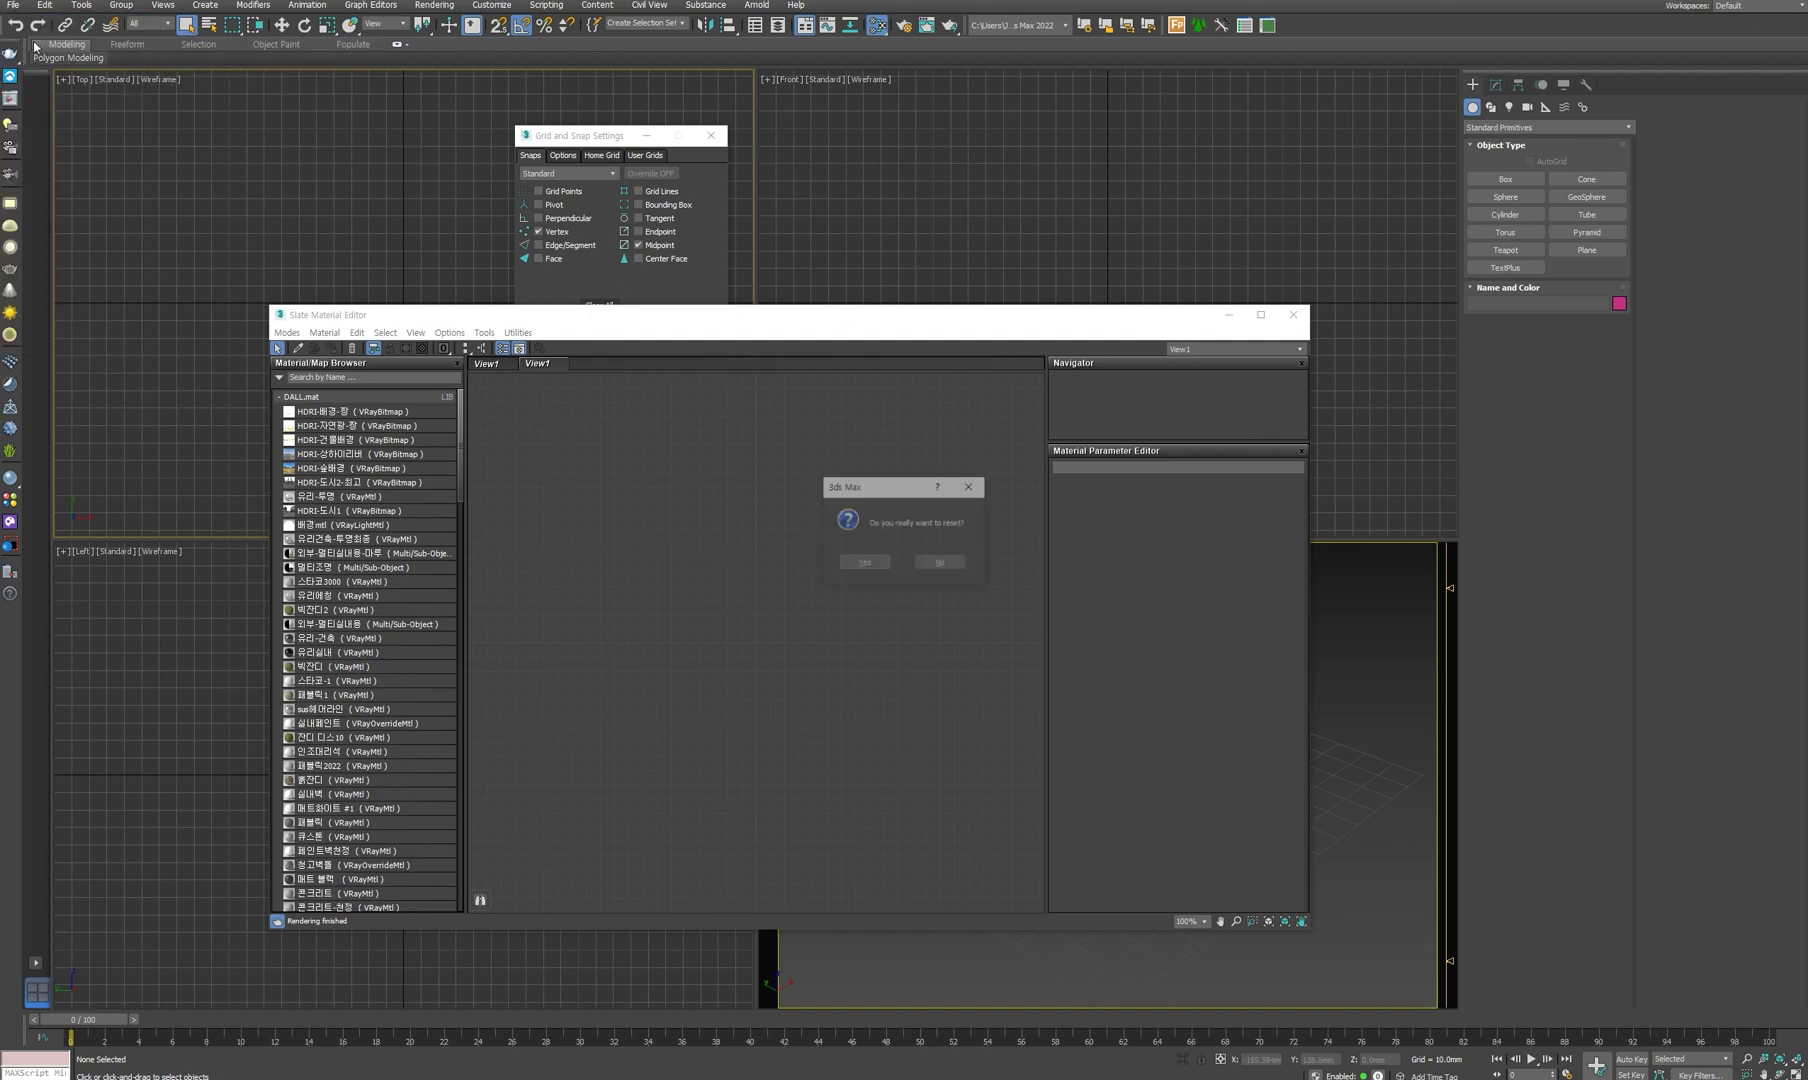
{"action": "left_click", "coordinate": [866, 564]}
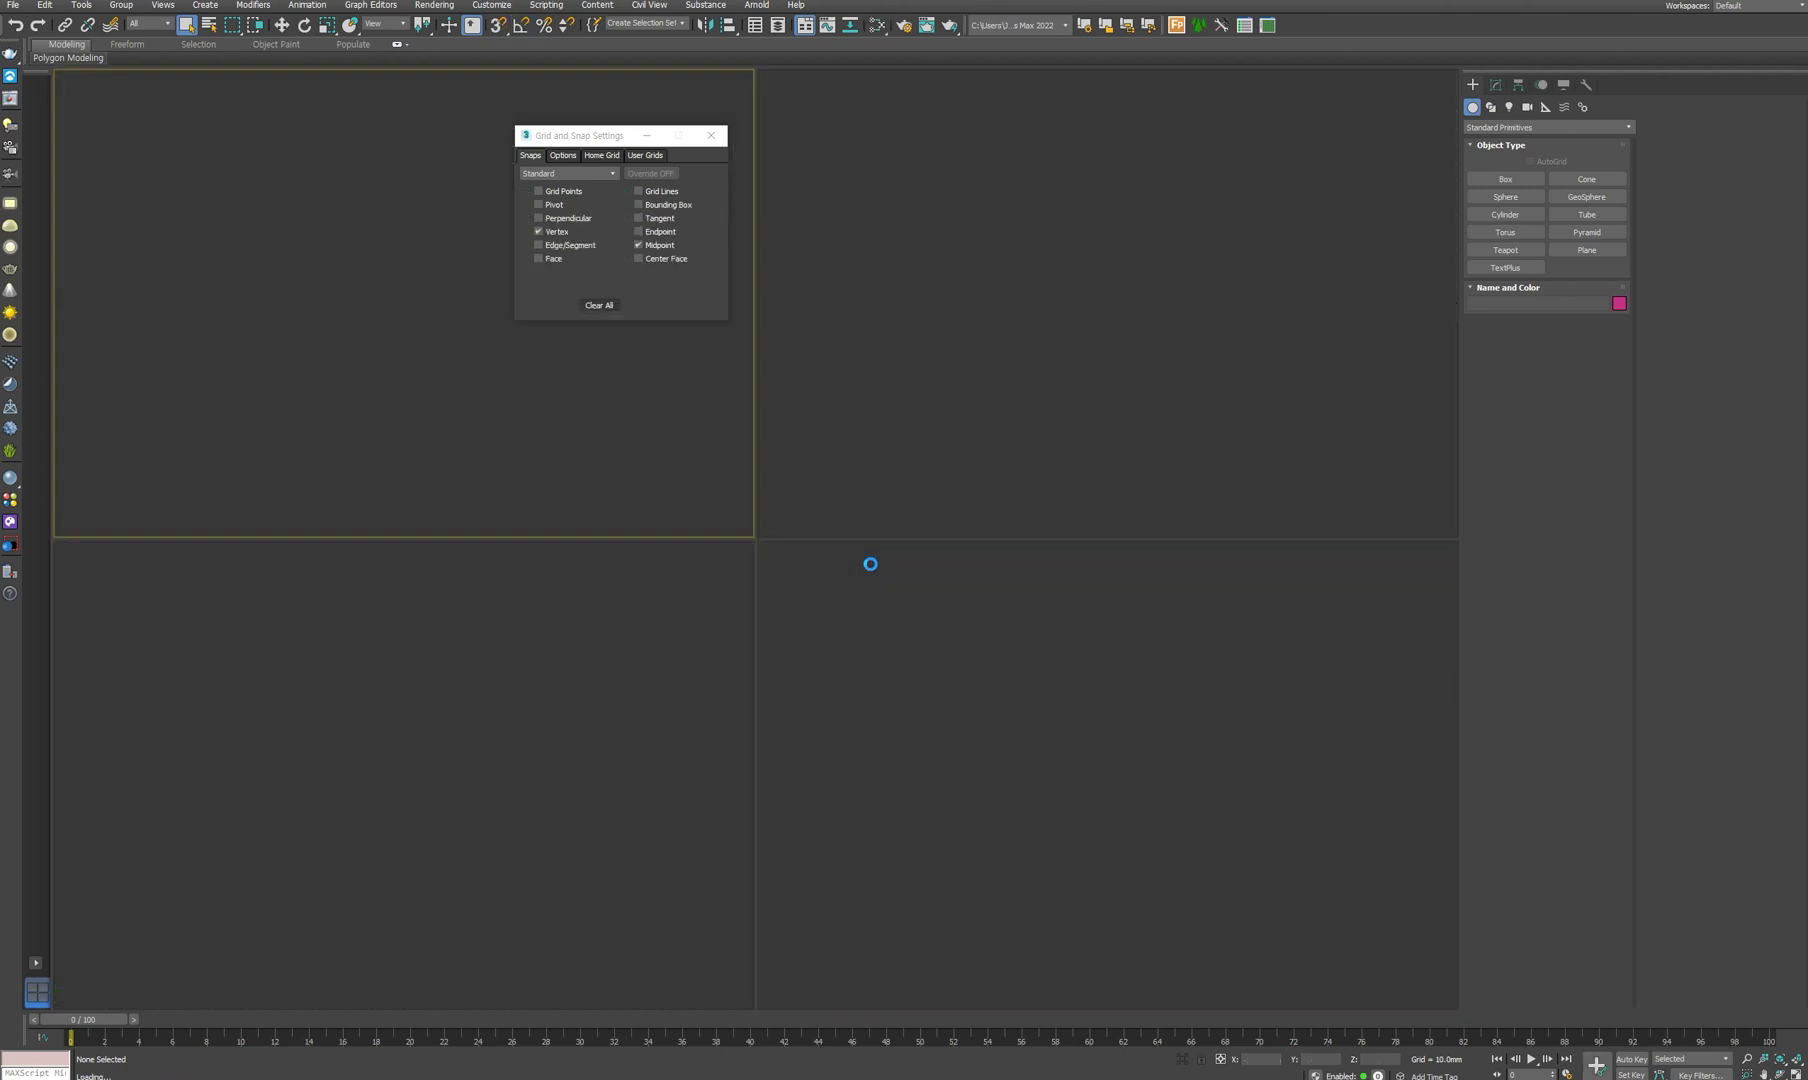
{"action": "right_click", "coordinate": [503, 35]}
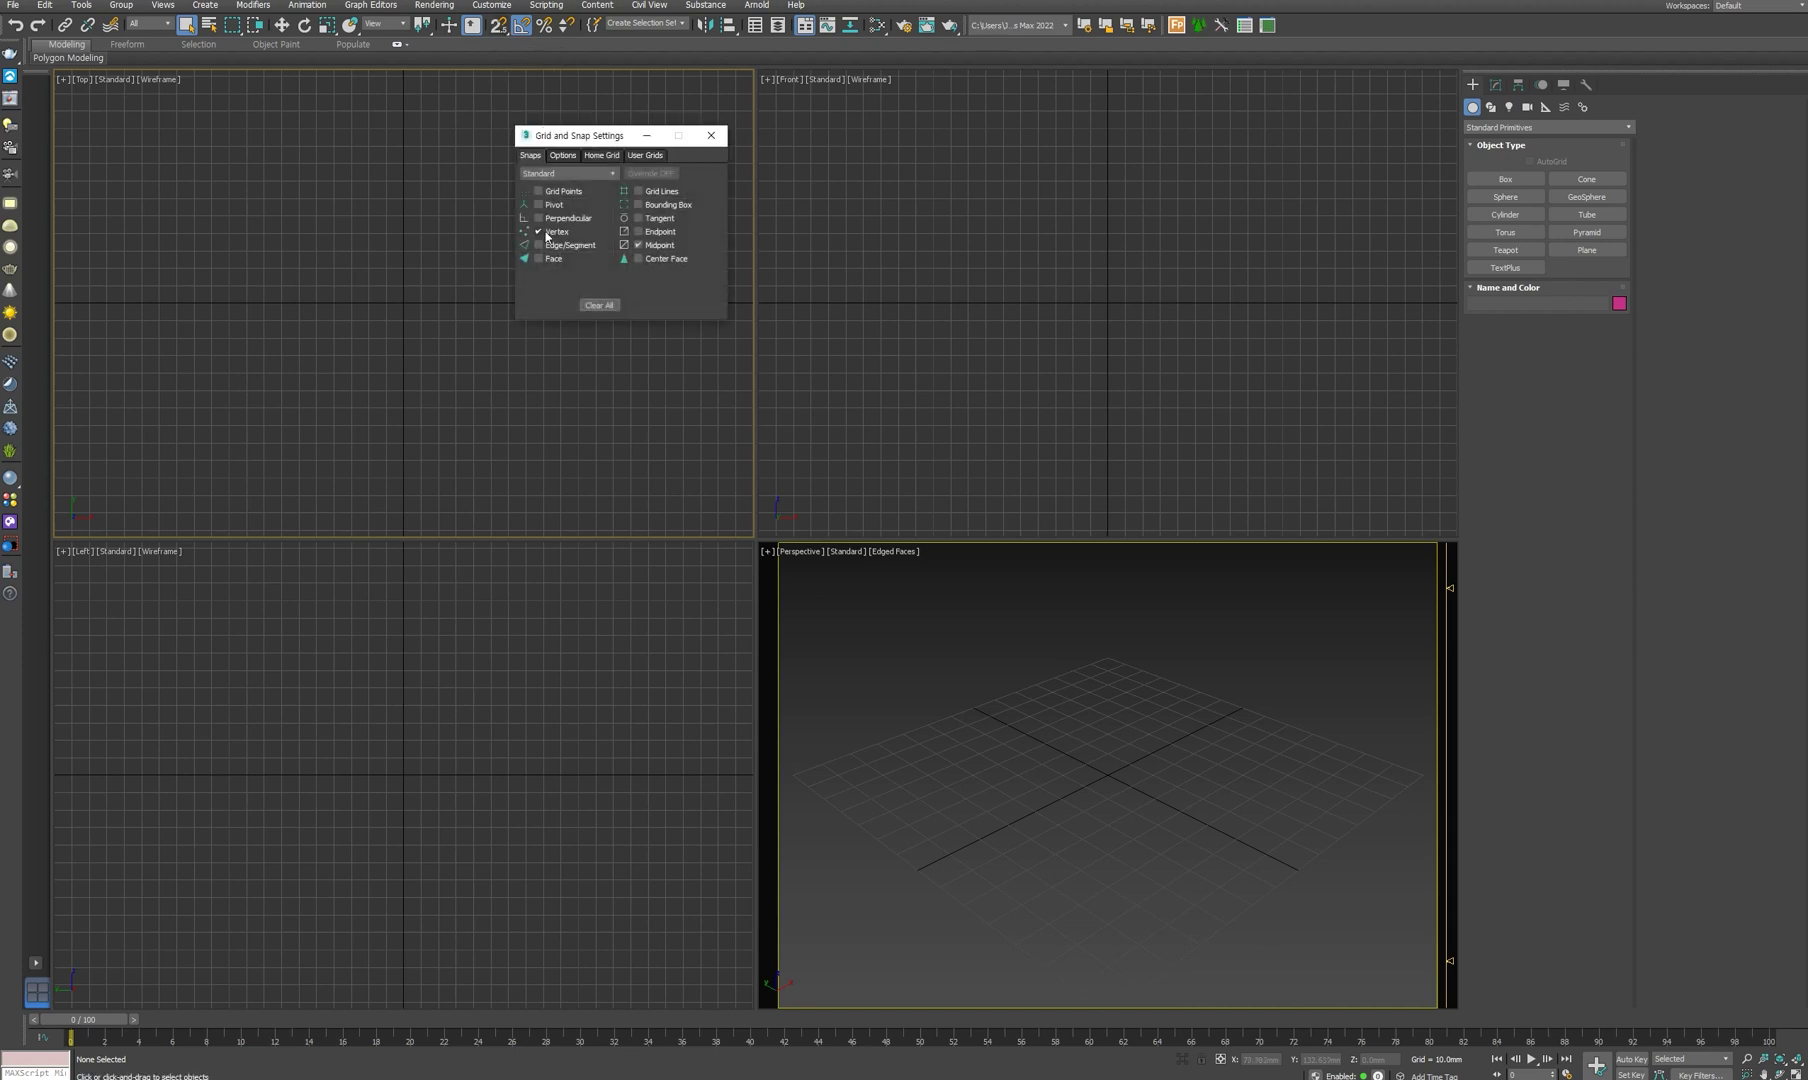
{"action": "left_click", "coordinate": [565, 156]}
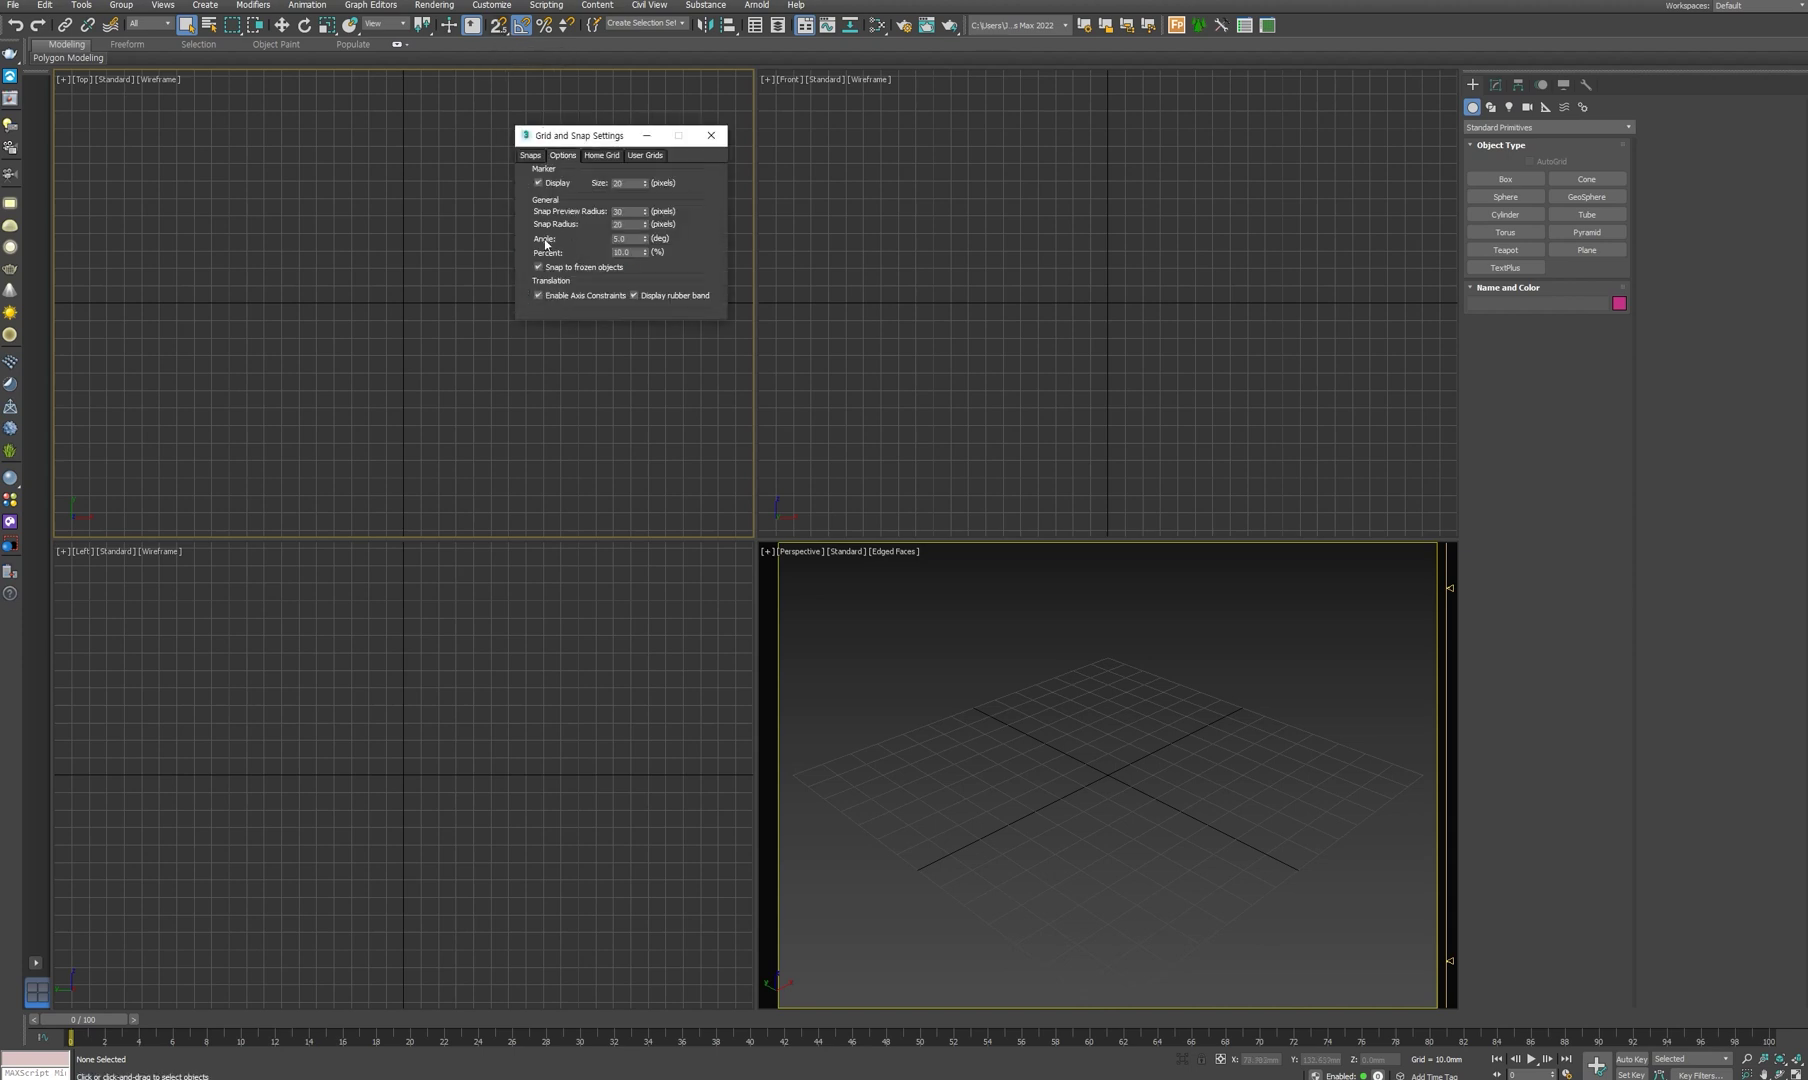
- Close the snap settings, open the Slate Material Editor and enable Move Children
{"action": "left_click", "coordinate": [711, 135]}
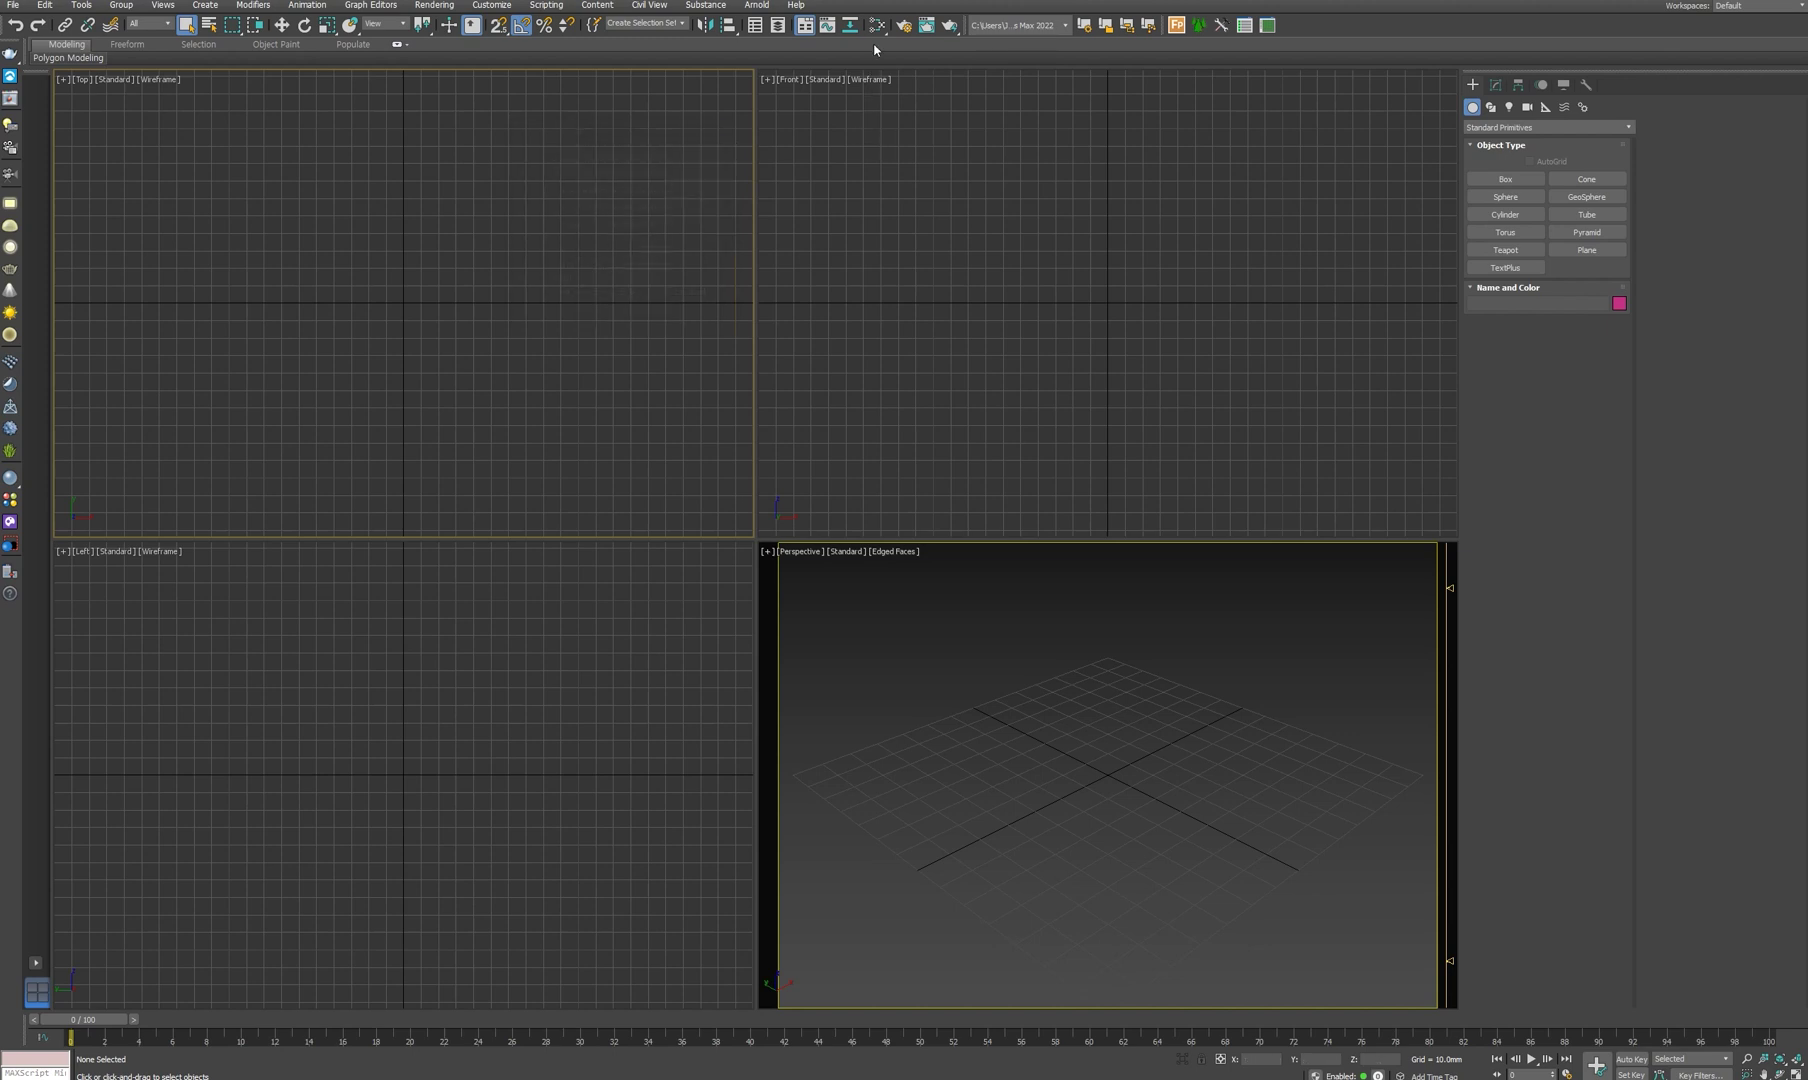
{"action": "left_click", "coordinate": [877, 28]}
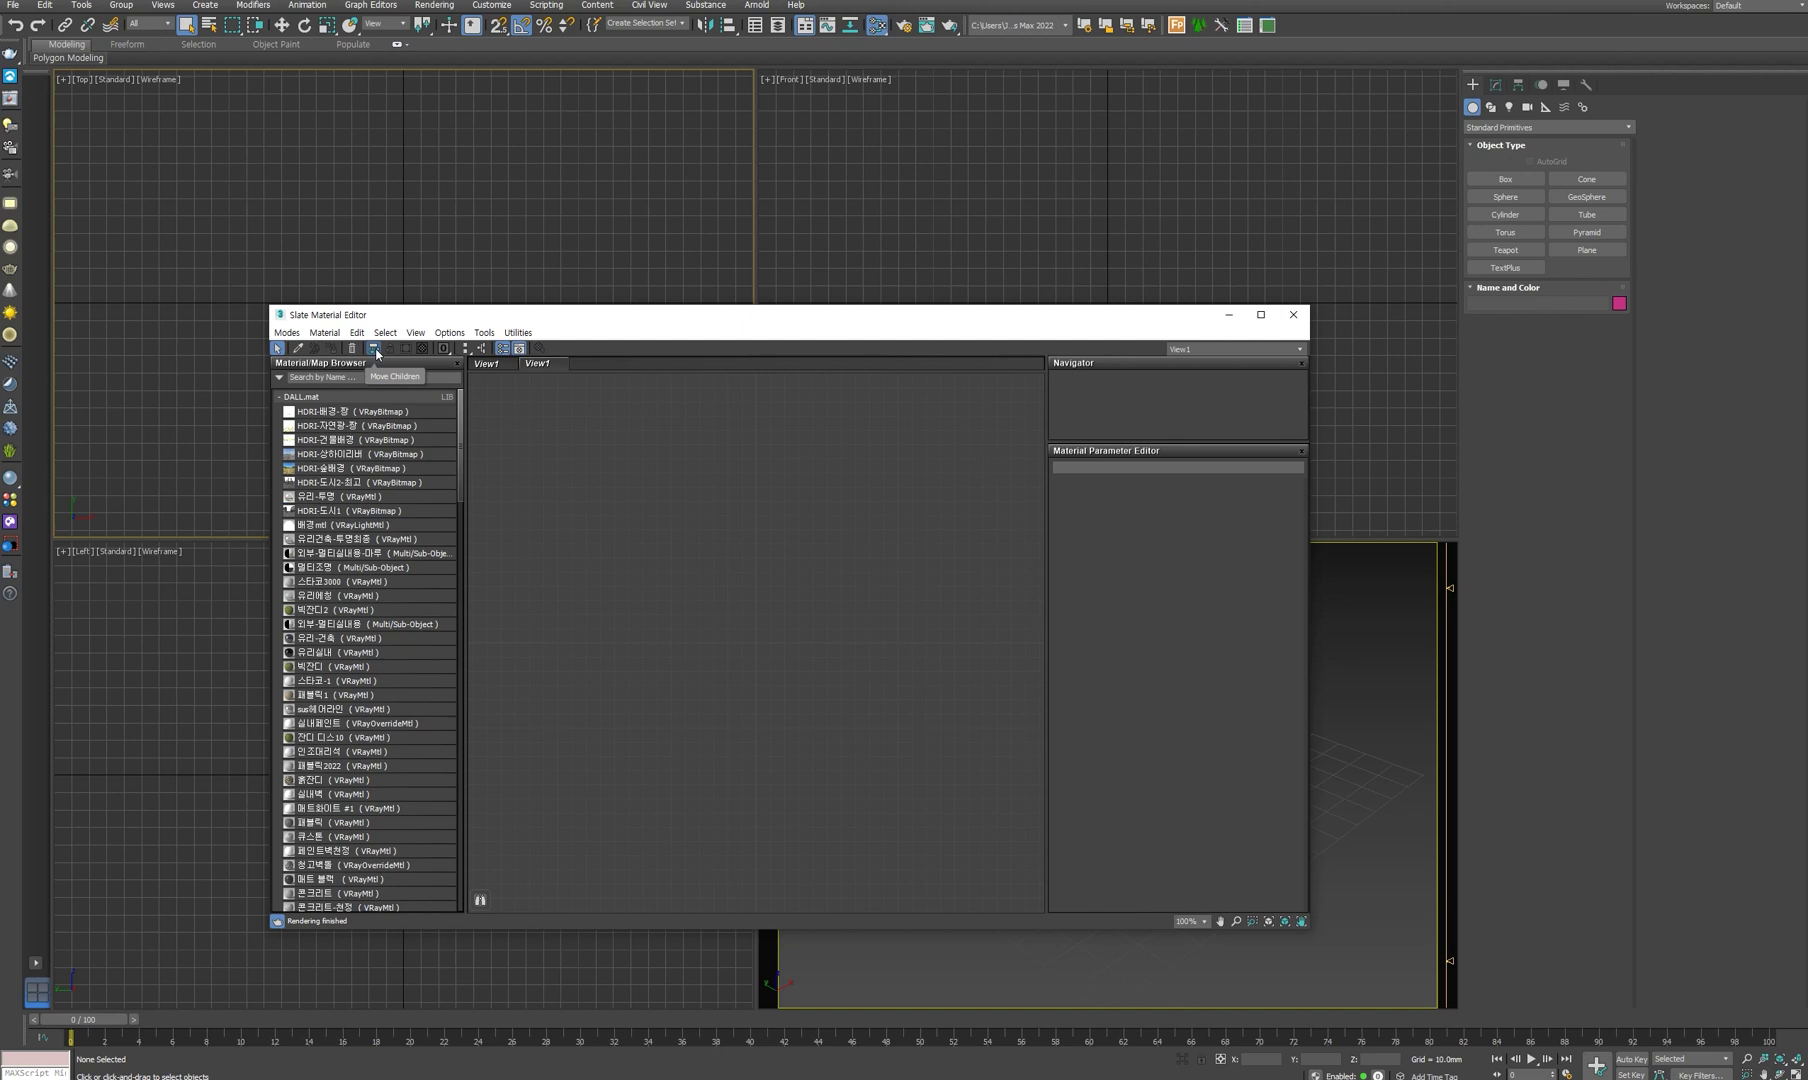
{"action": "left_click", "coordinate": [374, 349]}
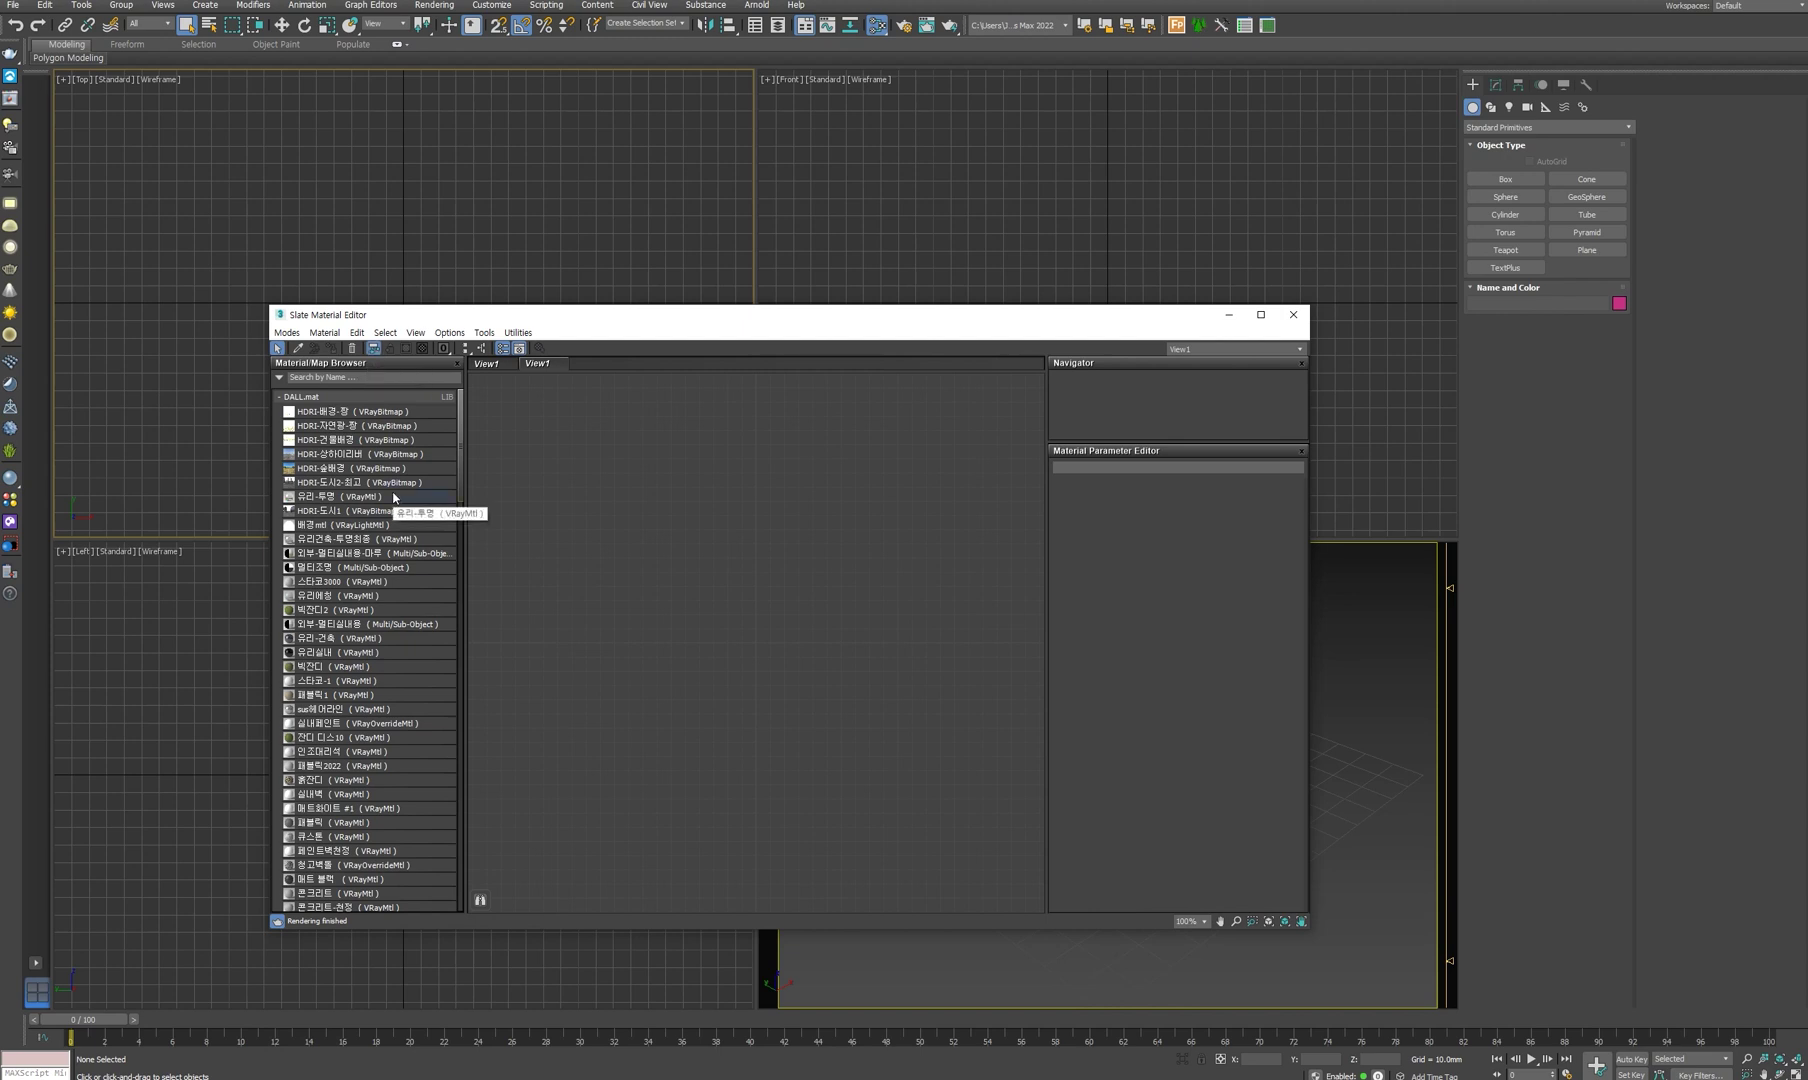